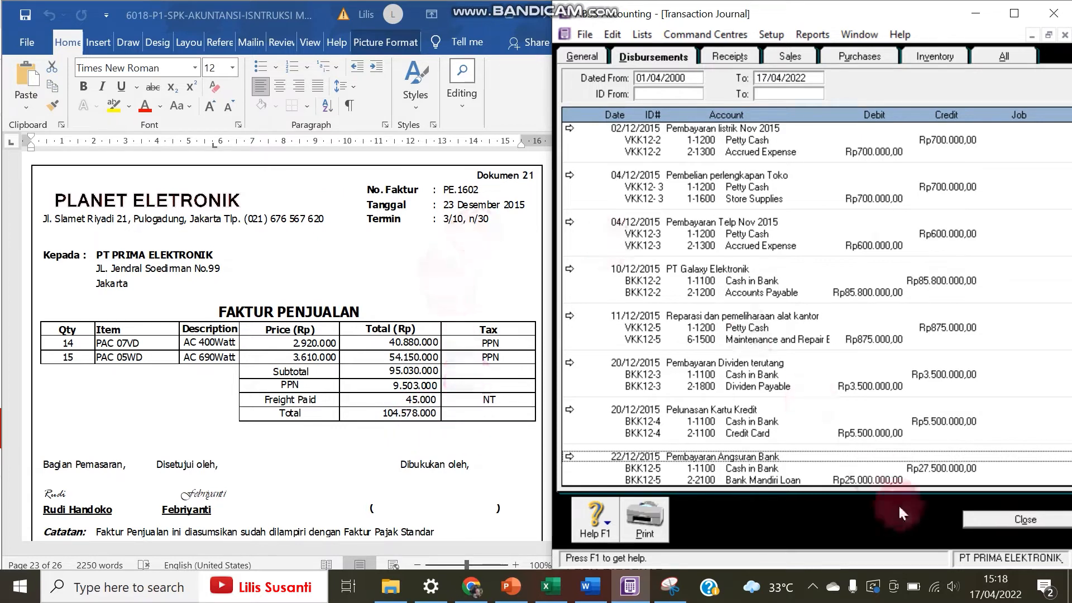
# Close the transaction journal and start a new purchase bill for supplier PT Planet Elektronik.
pyautogui.click(972, 521)
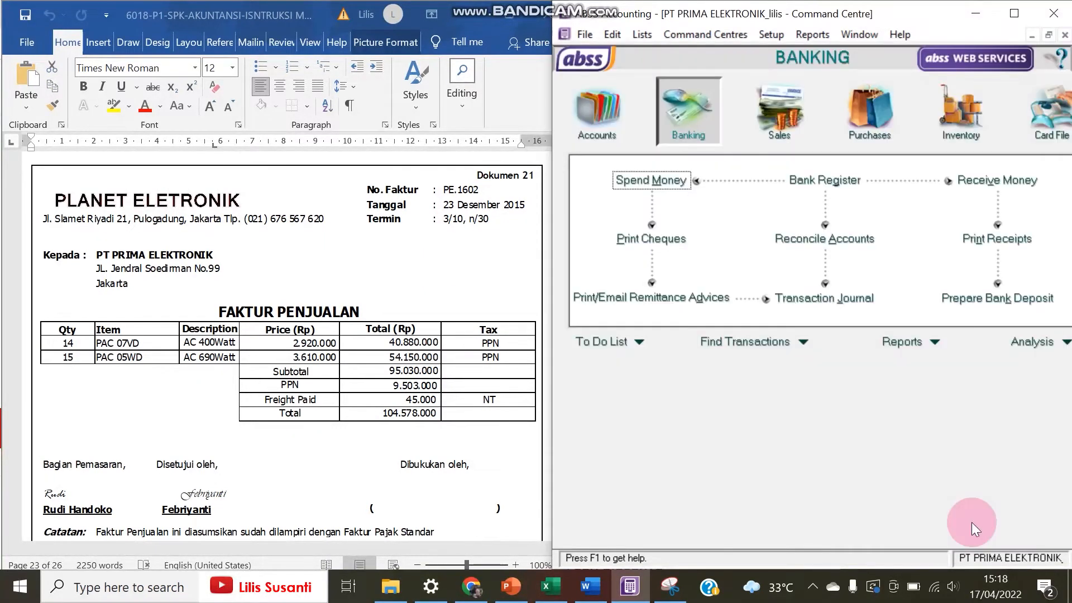
pyautogui.click(869, 129)
pyautogui.click(849, 210)
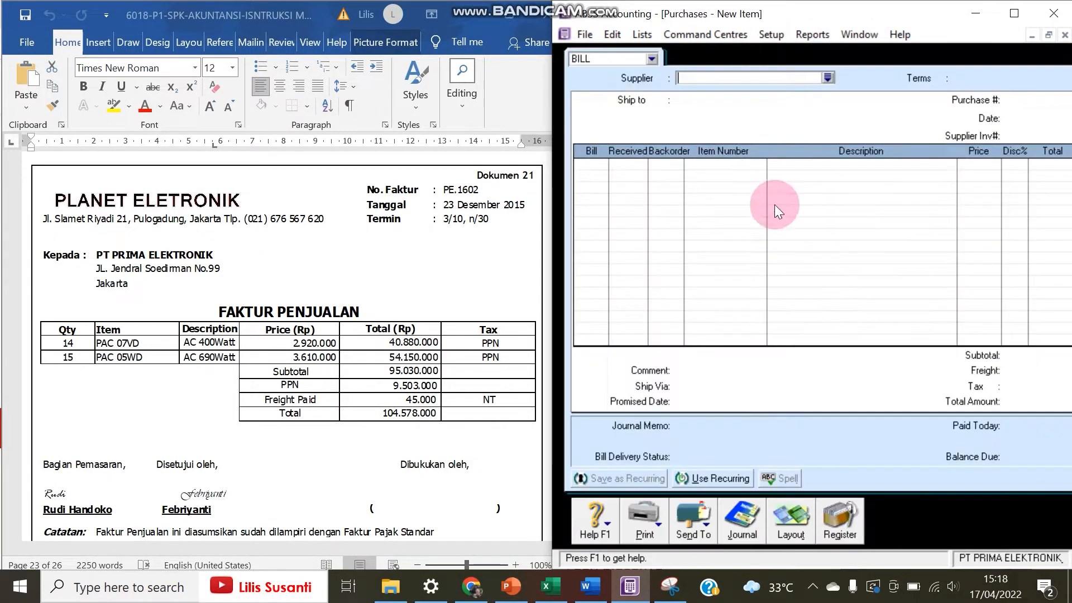
pyautogui.click(827, 78)
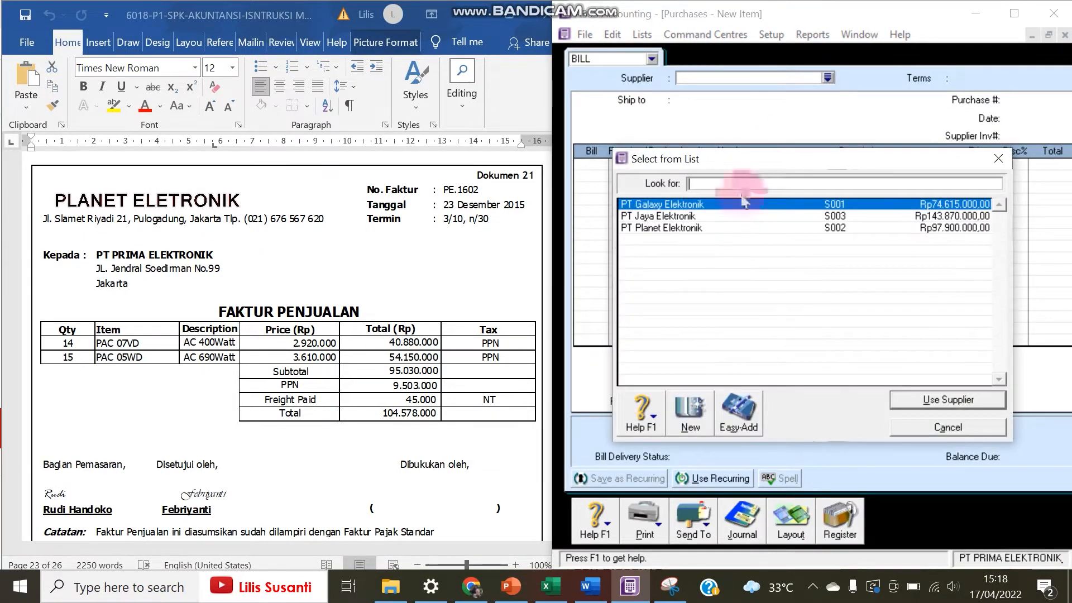
pyautogui.doubleClick(696, 229)
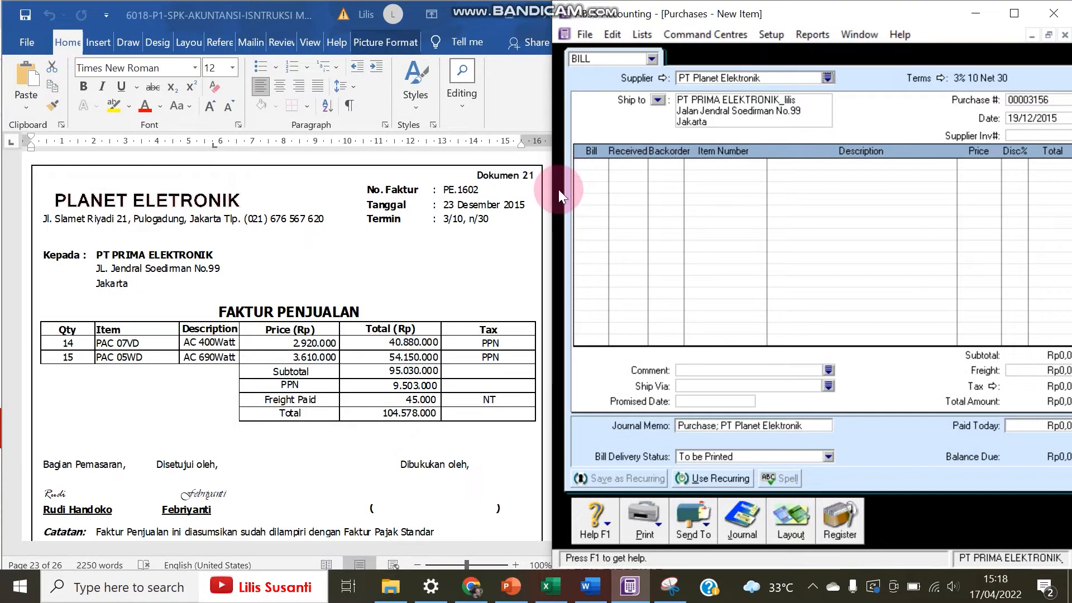
# Set the bill's date to 23/12/2015, following the Dokumen 21 invoice.
pyautogui.moveTo(547, 186); pyautogui.dragTo(423, 198)
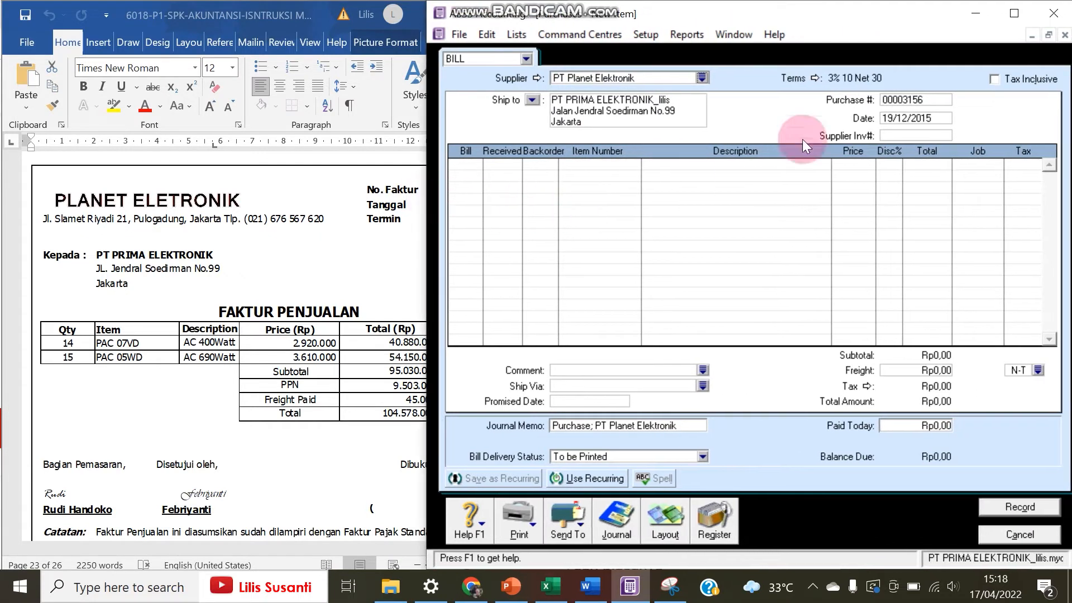
pyautogui.click(296, 240)
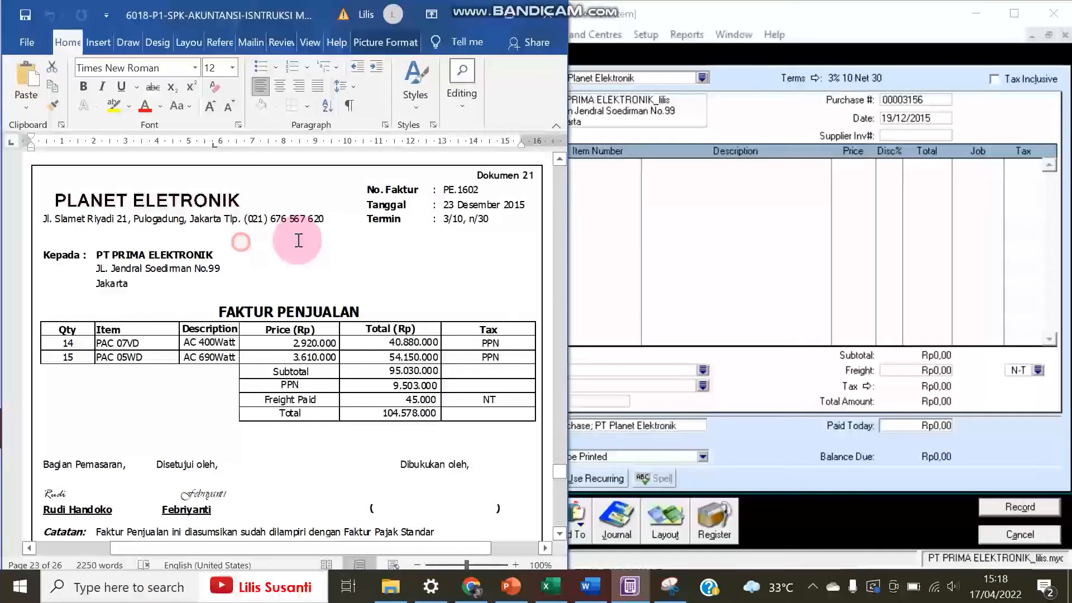
pyautogui.click(885, 118)
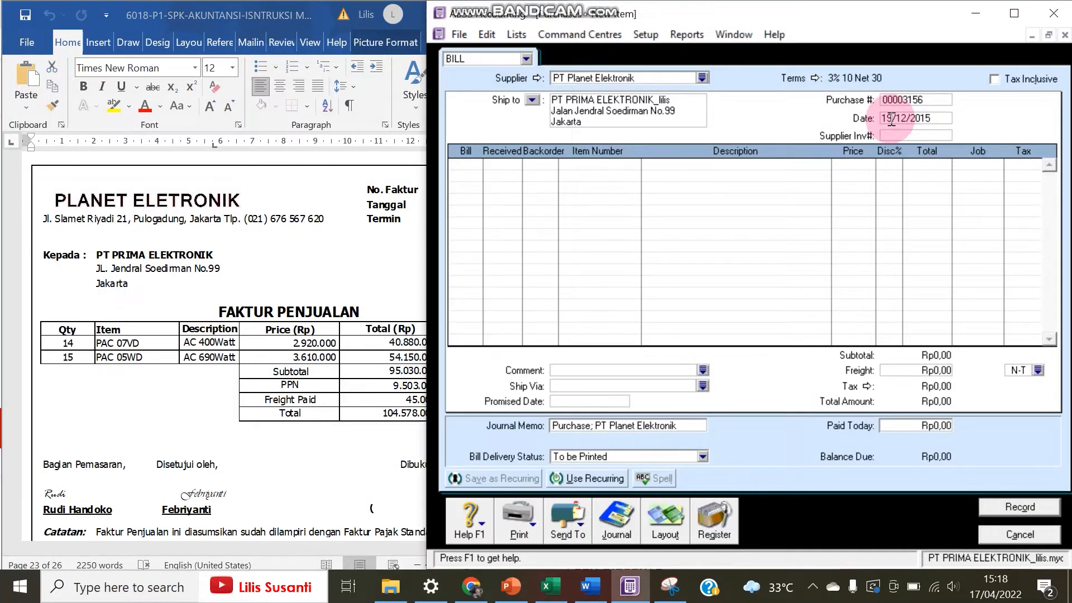
pyautogui.click(894, 118)
pyautogui.press('BackSpace')
pyautogui.press('BackSpace')
pyautogui.write('23')
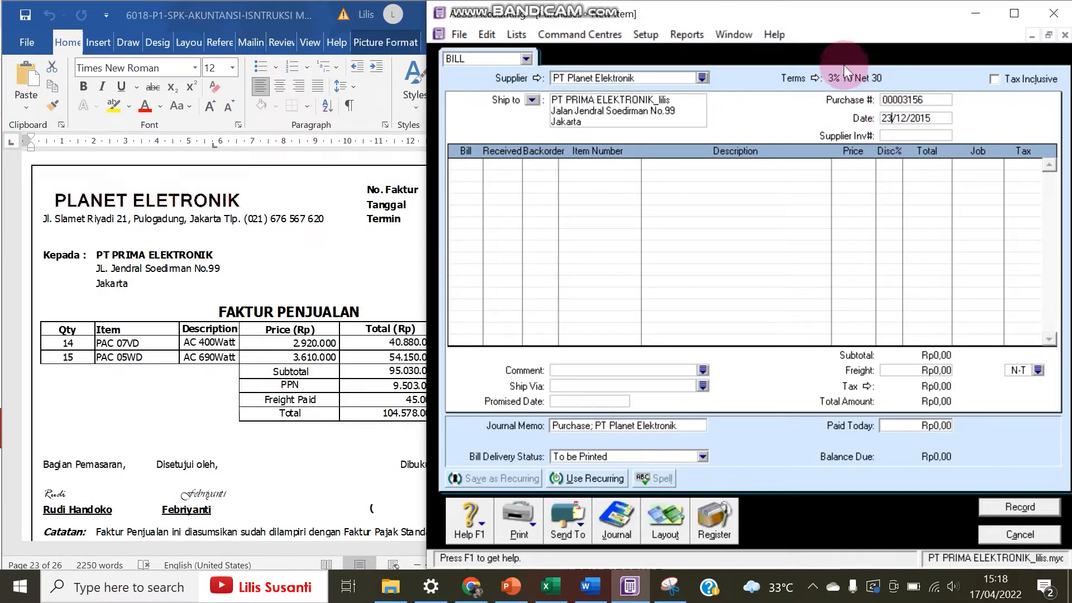
# Set the bill's purchase number to the invoice number PE.1602, with the prefix in capitals.
pyautogui.click(341, 269)
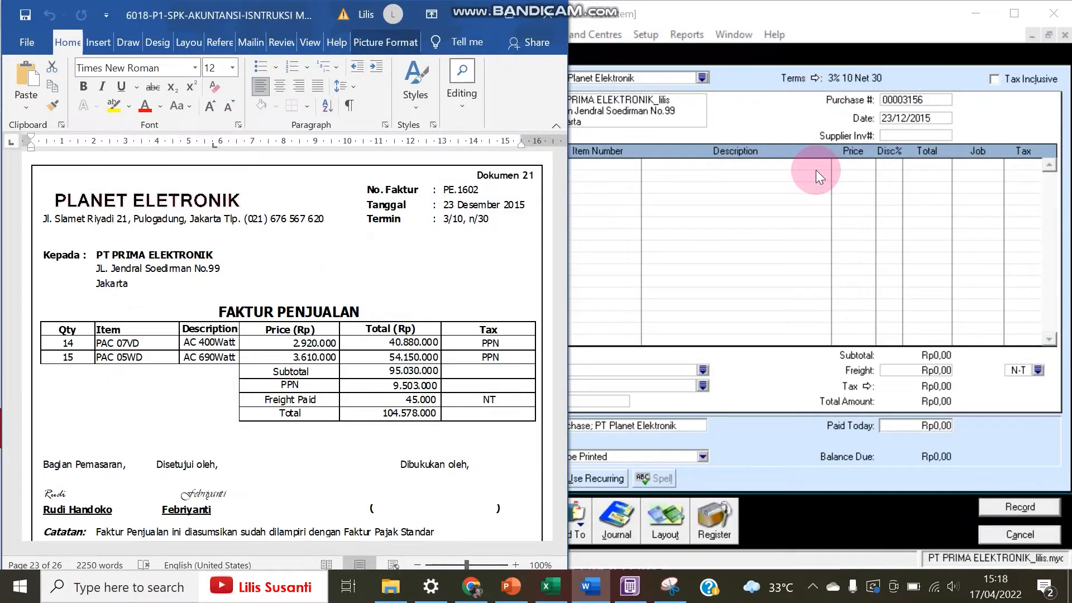
pyautogui.click(915, 99)
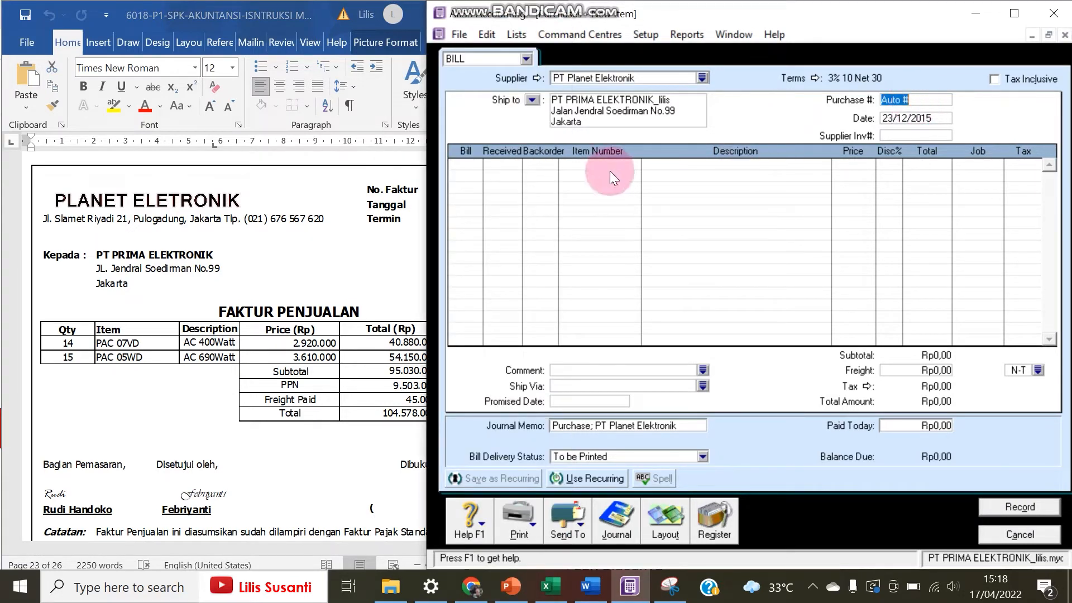
pyautogui.moveTo(431, 195); pyautogui.dragTo(550, 180)
pyautogui.write('pe')
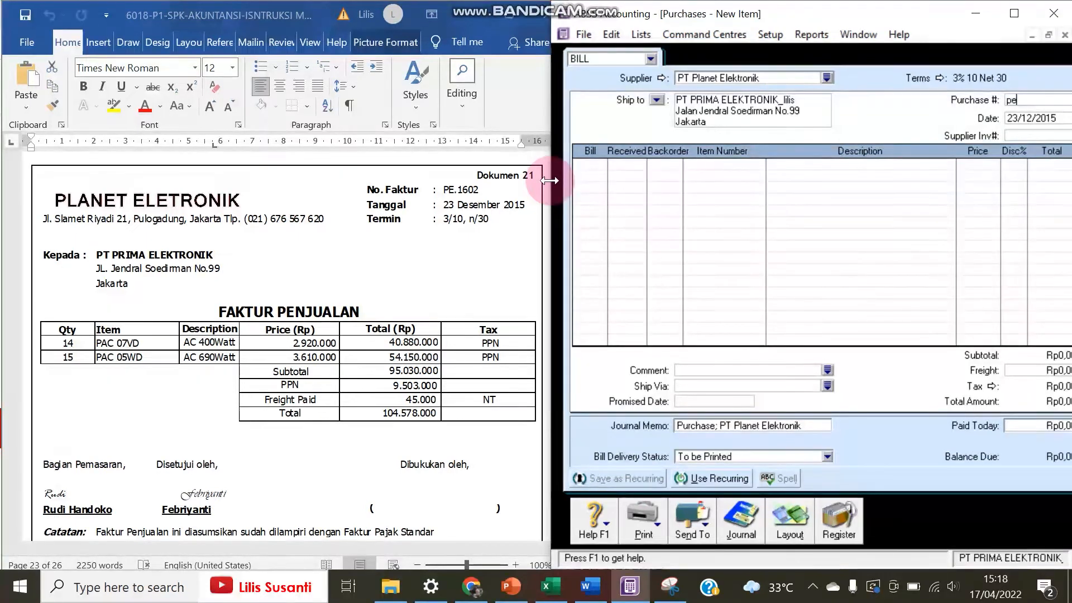
pyautogui.write('.1602')
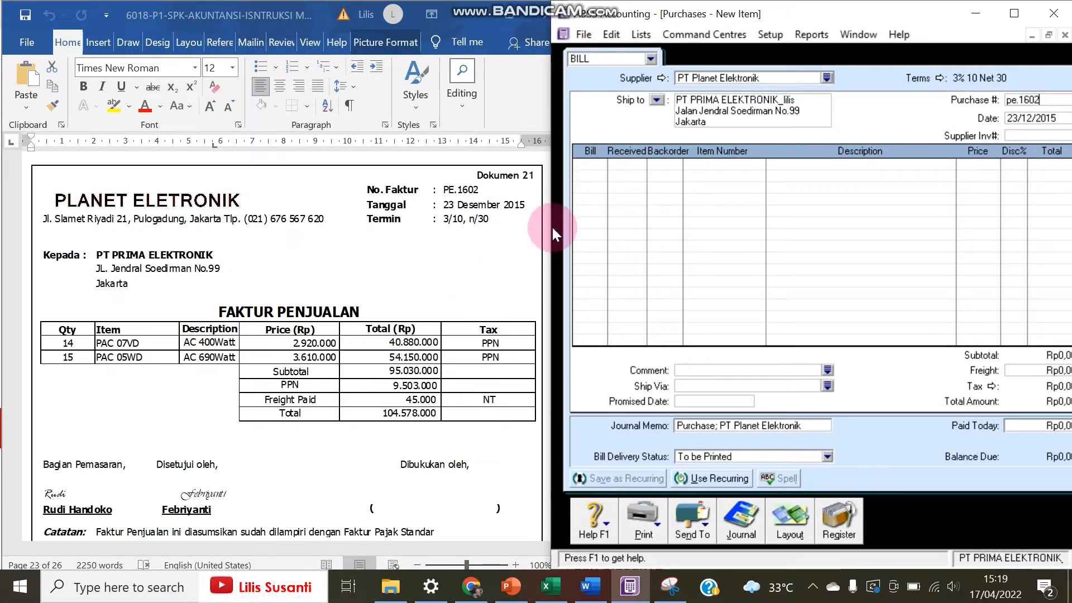
pyautogui.moveTo(552, 227); pyautogui.dragTo(427, 229)
pyautogui.click(897, 98)
pyautogui.press('BackSpace')
pyautogui.press('BackSpace')
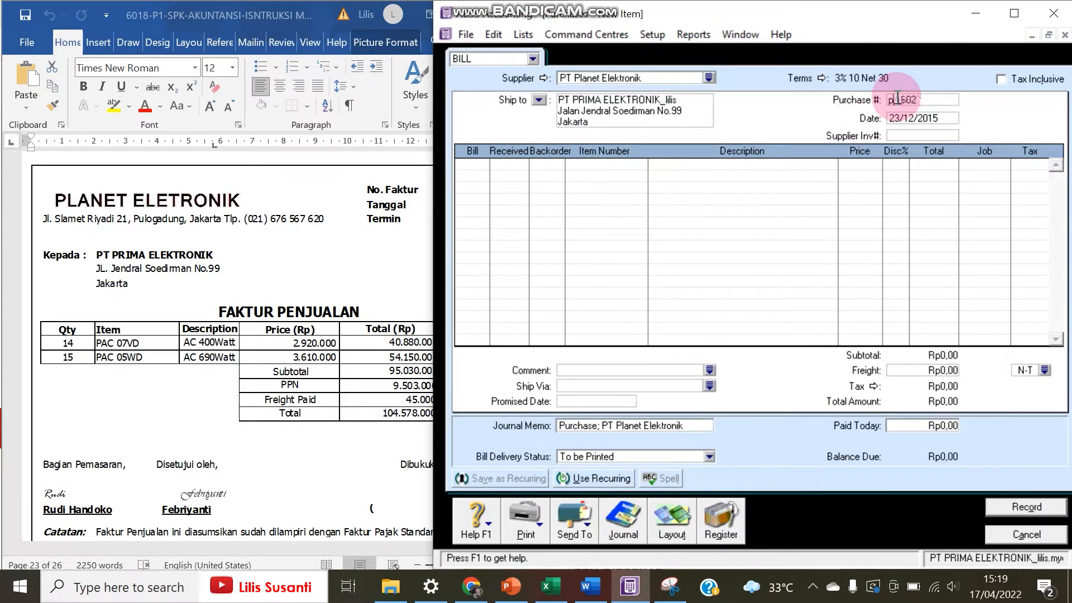
pyautogui.write('PE')
pyautogui.click(681, 199)
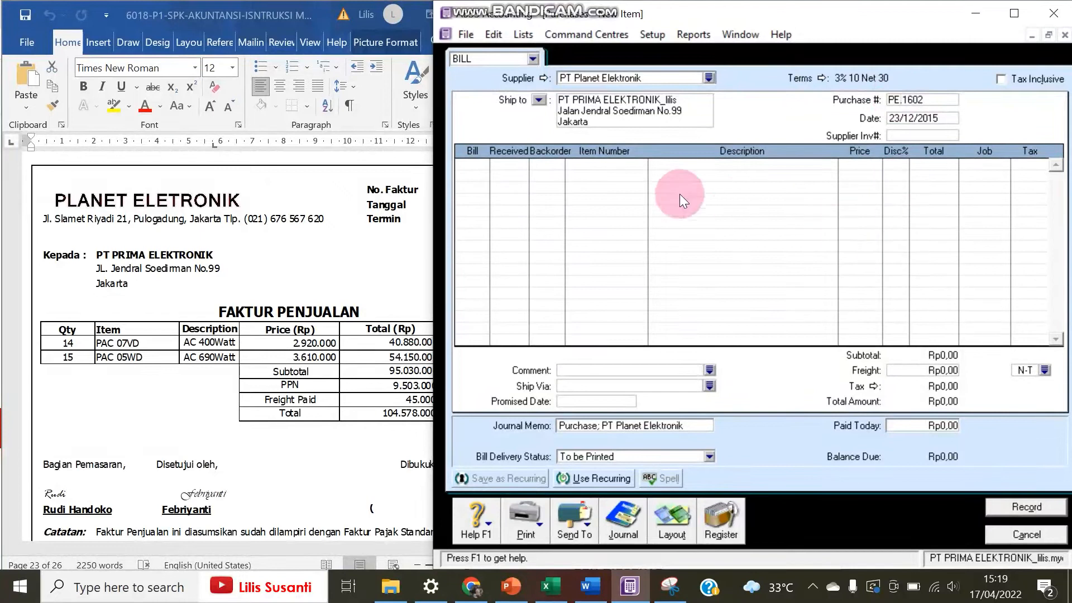
# Enter the first bill line for 14 units of item PAC 07VD at a price of 2920000.
pyautogui.click(470, 166)
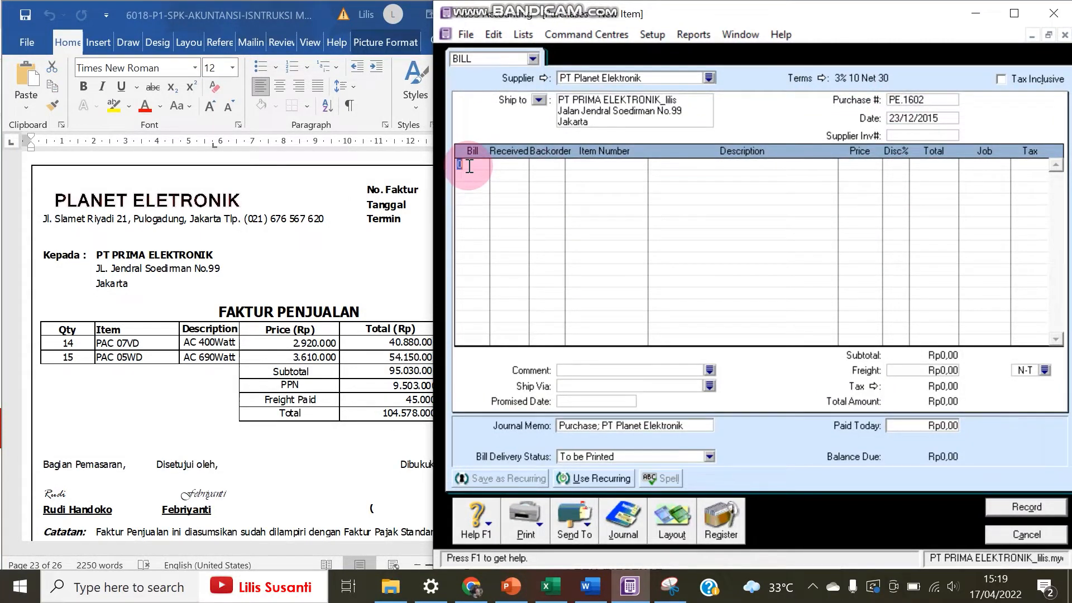
pyautogui.write('14')
pyautogui.press('Tab')
pyautogui.press('Tab')
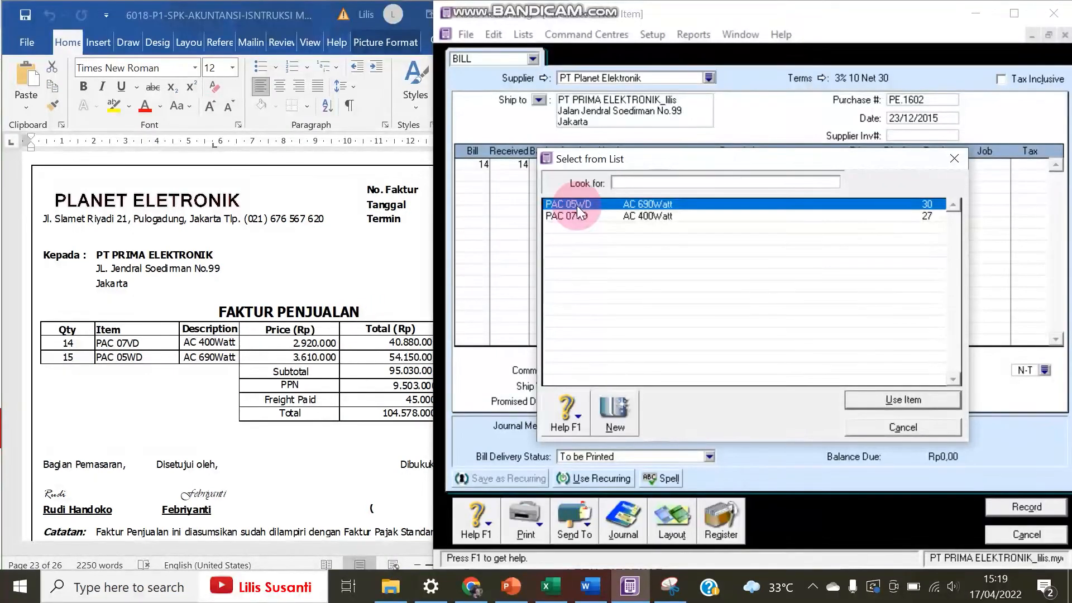
pyautogui.click(38, 353)
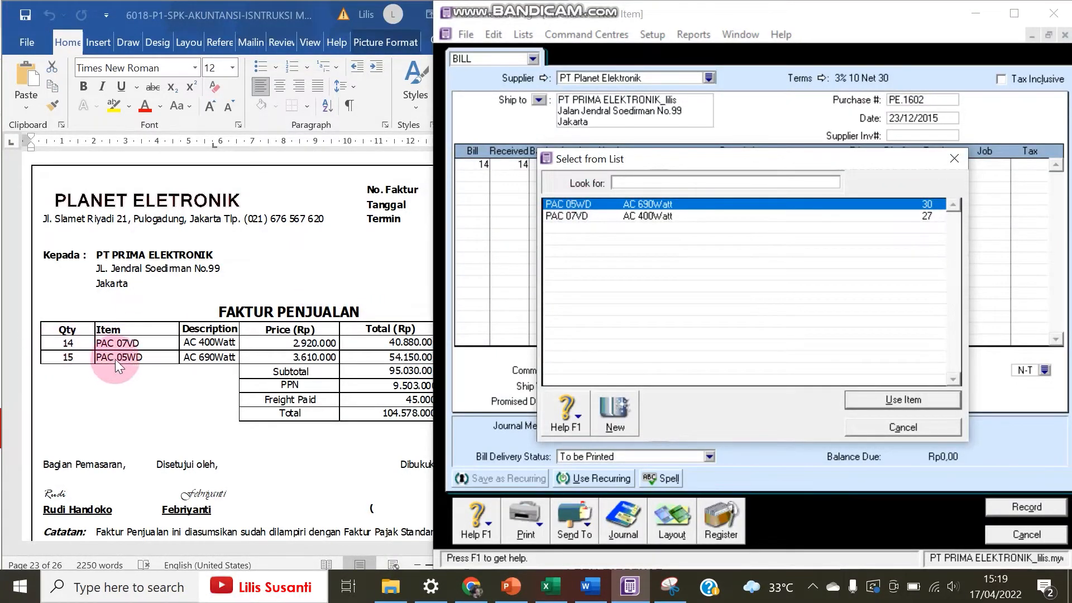
pyautogui.doubleClick(574, 216)
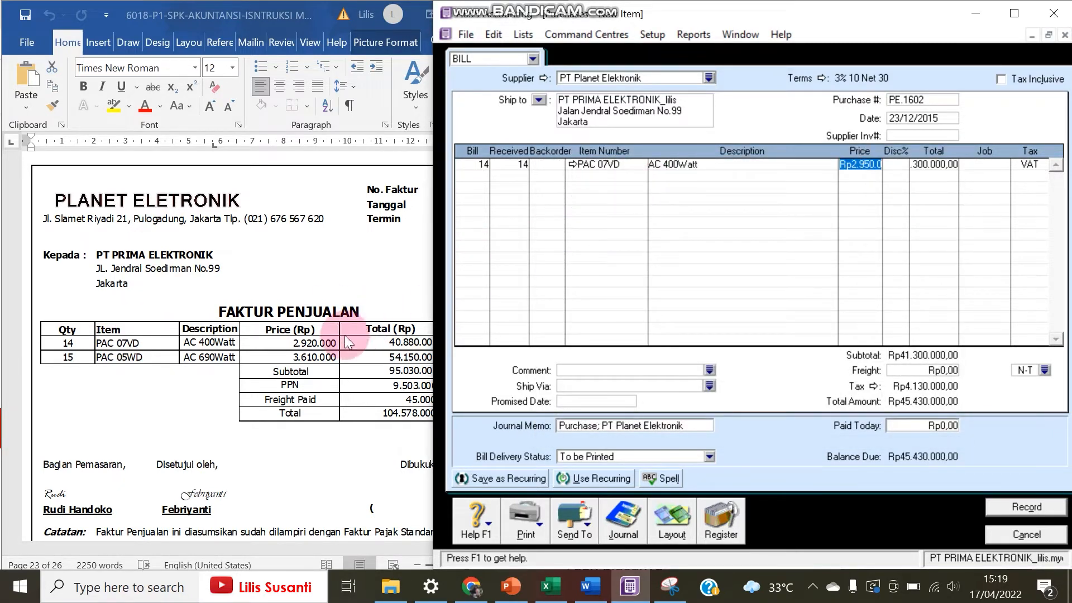
pyautogui.write('2920000')
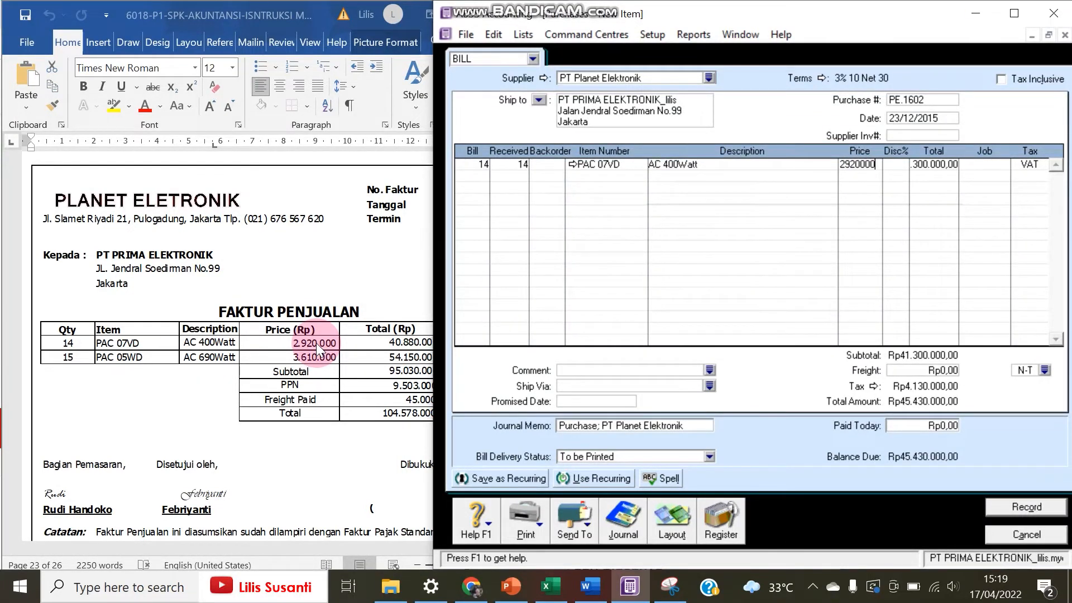
pyautogui.press('Tab')
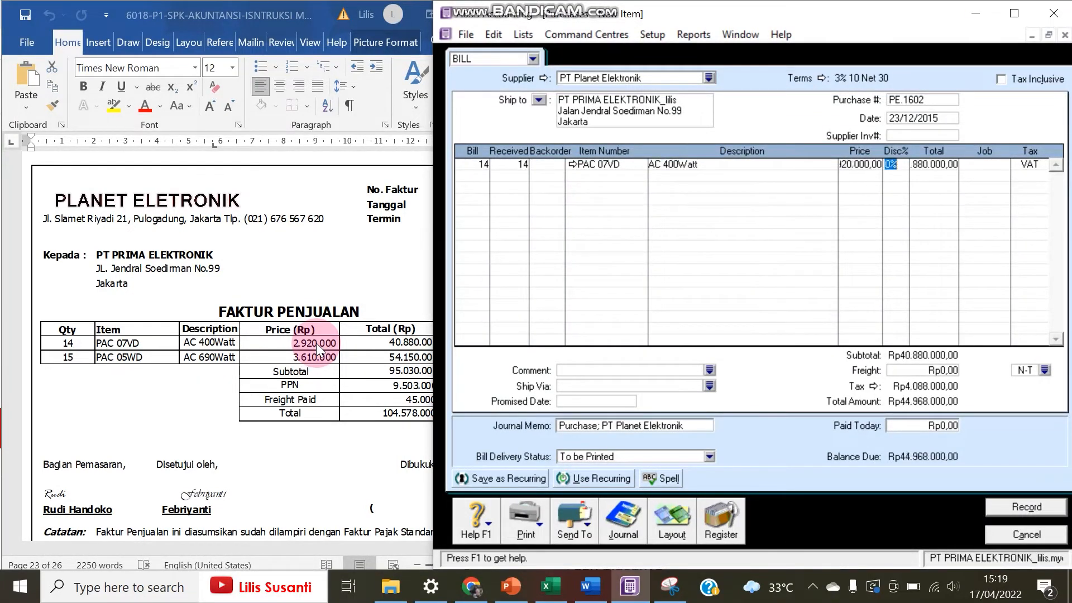
# Enter the second bill line for 15 units of item PAC 05WD at a price of 3610000.
pyautogui.press('Down')
pyautogui.write('15')
pyautogui.press('Tab')
pyautogui.press('Tab')
pyautogui.press('Tab')
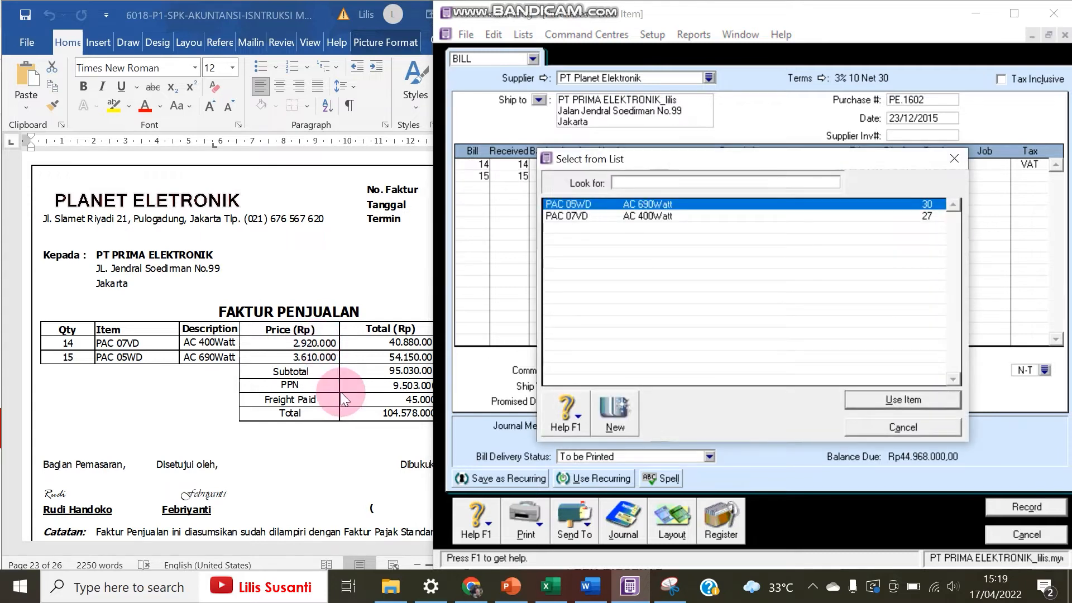
pyautogui.doubleClick(560, 202)
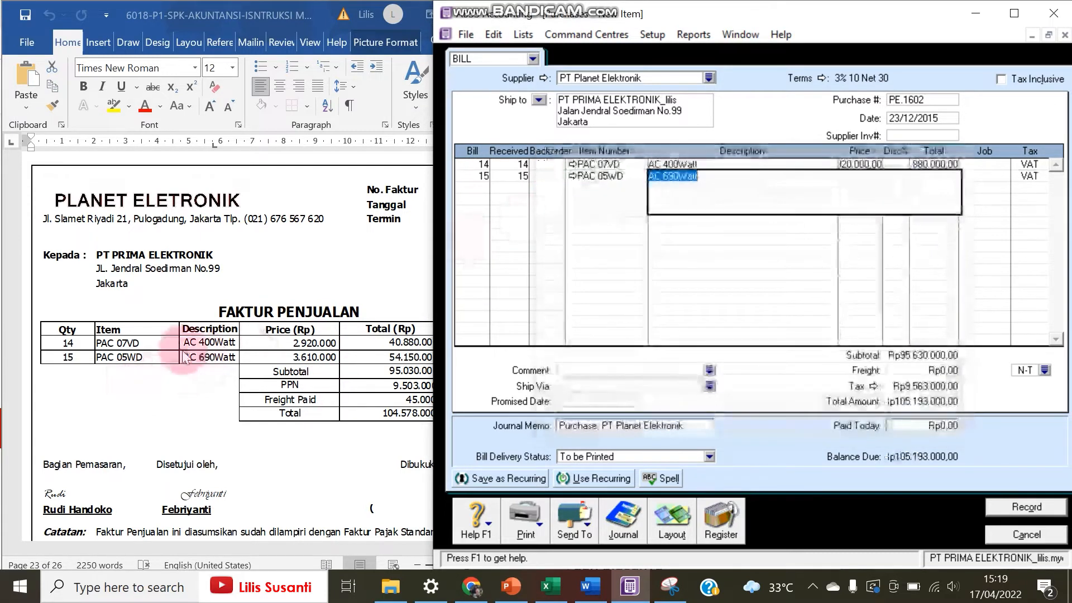
pyautogui.press('Tab')
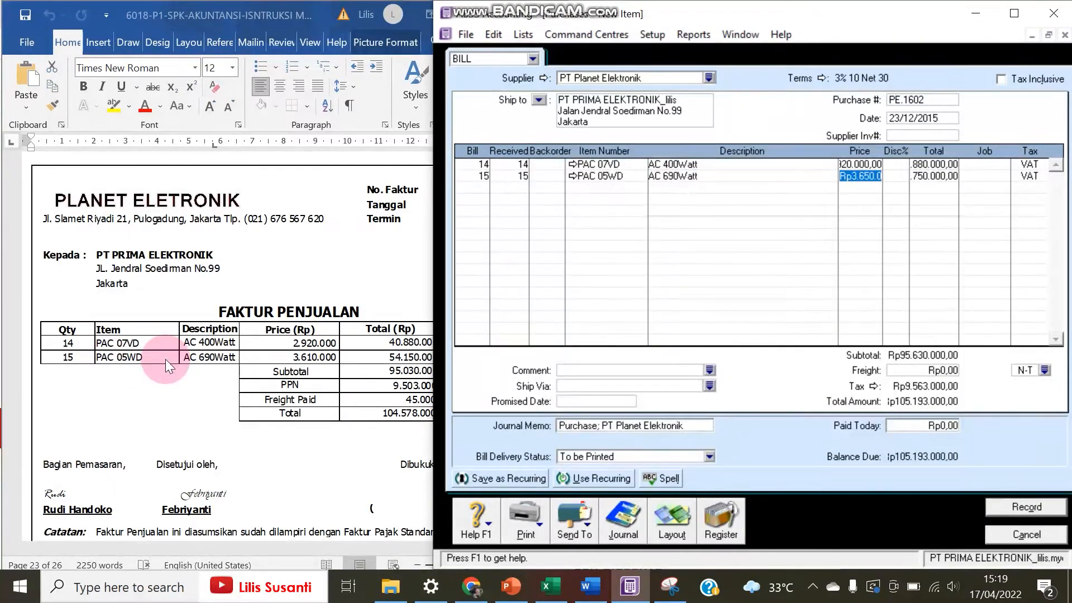
pyautogui.write('3610000')
pyautogui.press('Tab')
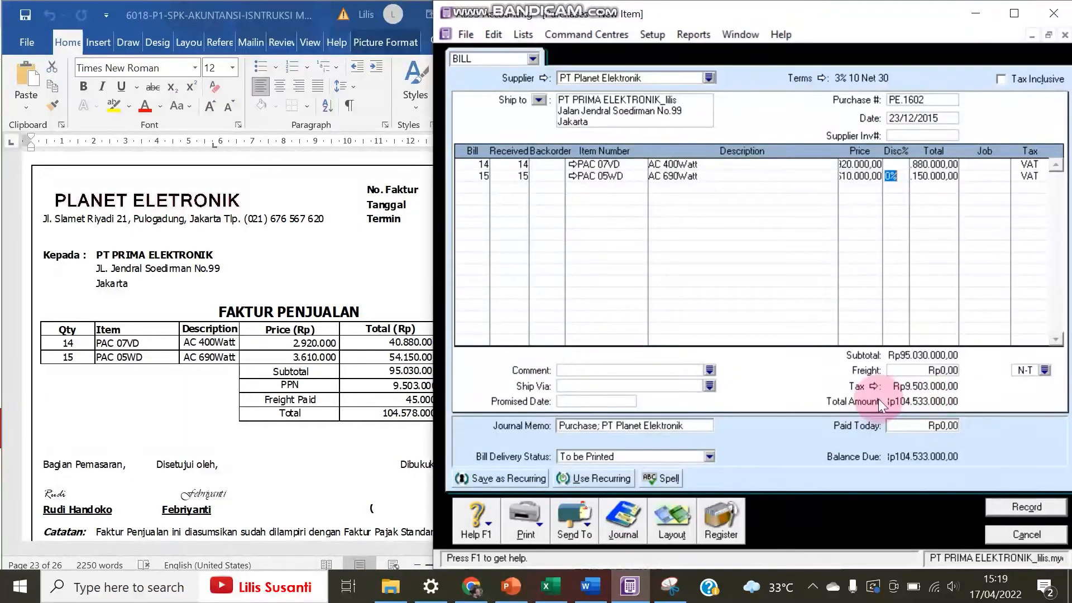
# Set the freight to 45000, check the bill against the Dokumen 21 invoice and record it.
pyautogui.click(913, 369)
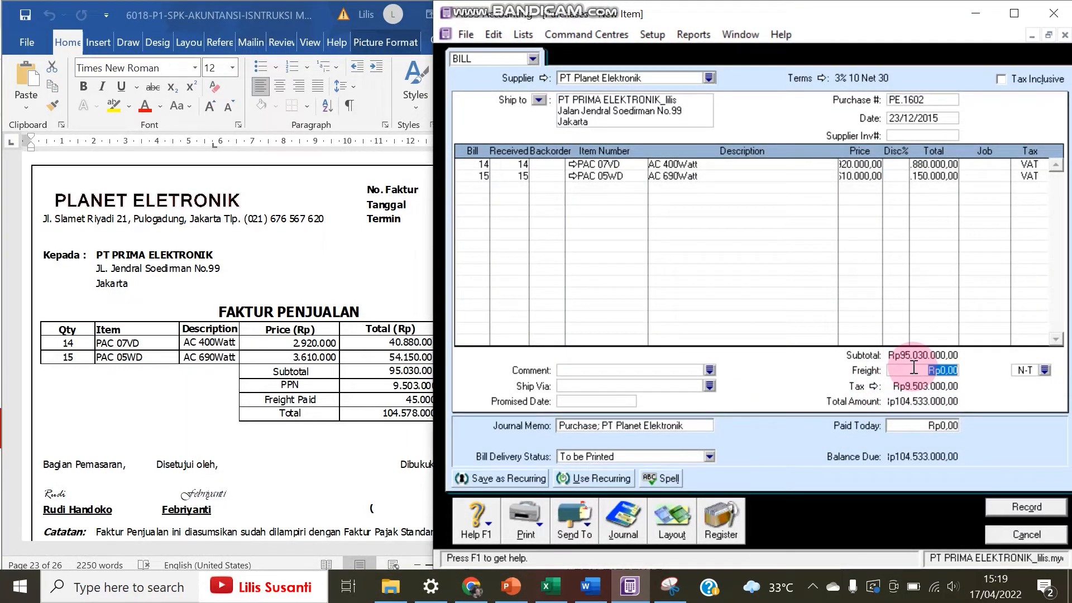
pyautogui.write('45000')
pyautogui.press('Tab')
pyautogui.click(325, 455)
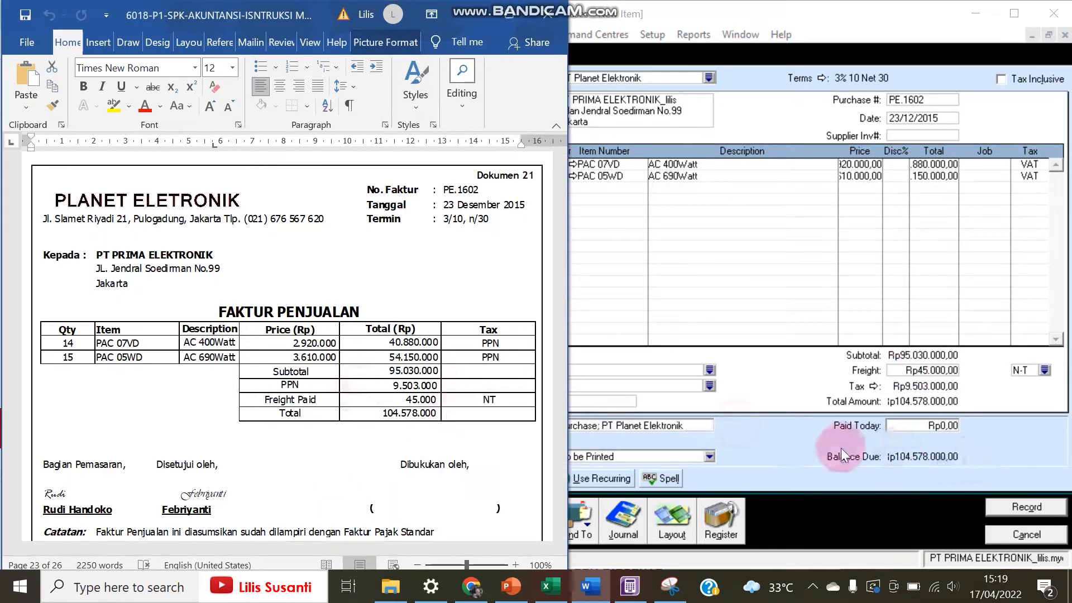
pyautogui.click(810, 447)
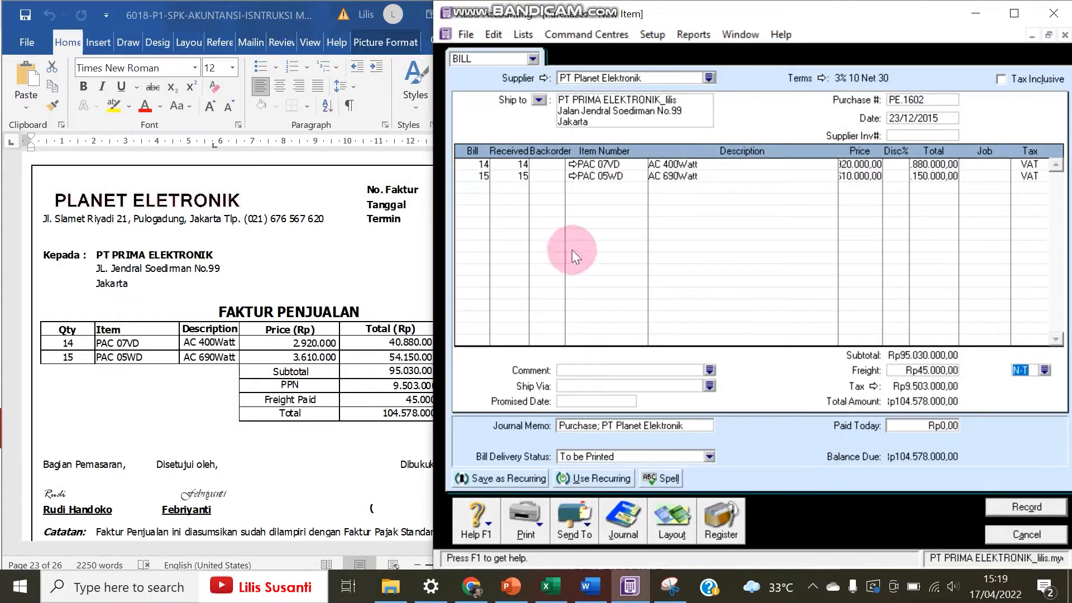
pyautogui.moveTo(438, 350); pyautogui.dragTo(458, 335)
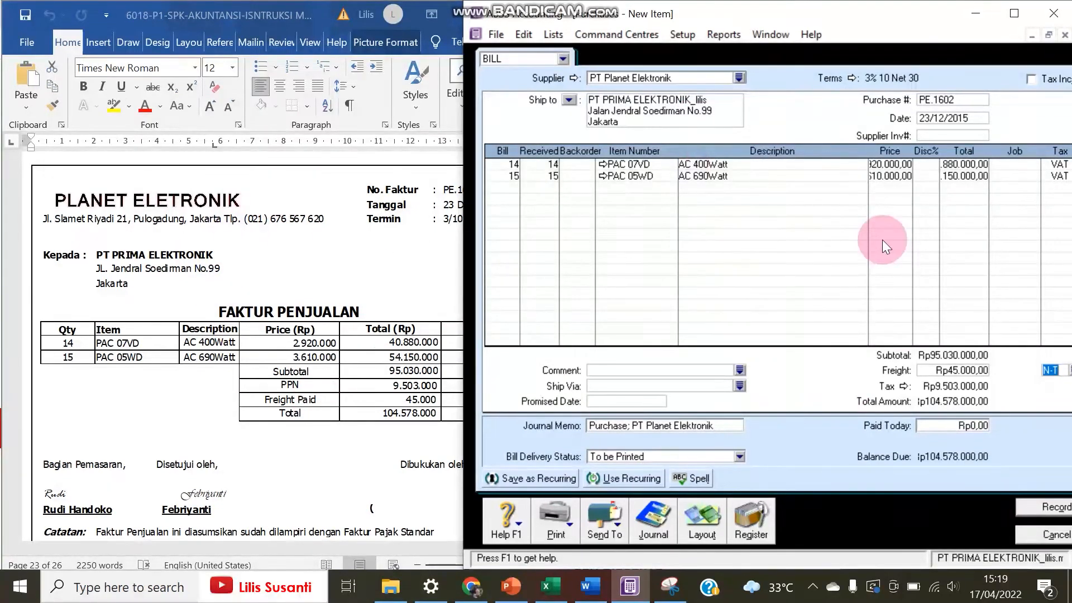
pyautogui.click(1056, 509)
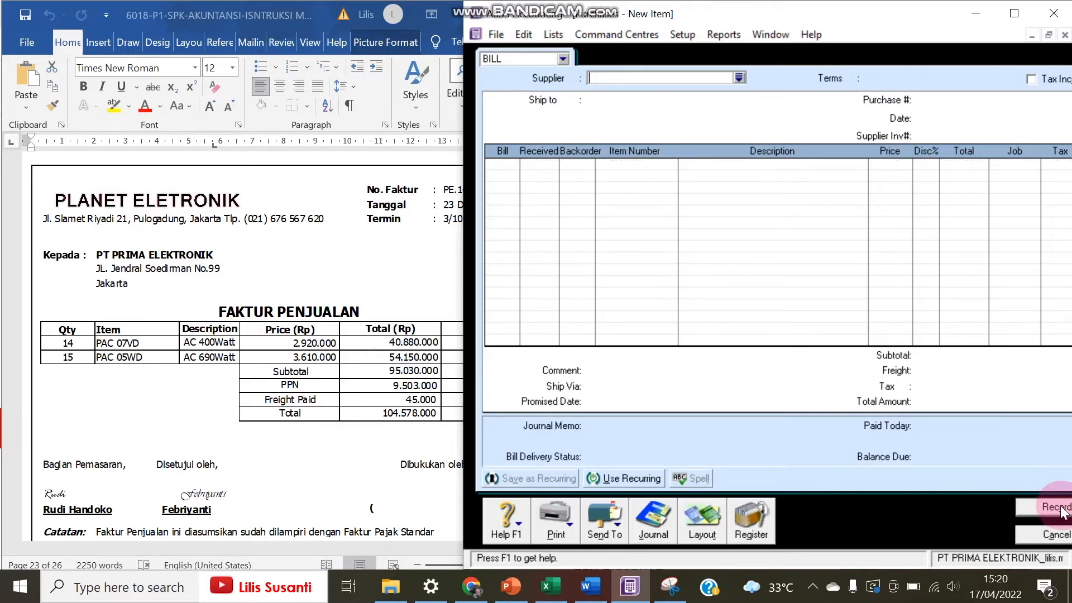
# Switch to the Word document and bring the Dokumen 22 sales invoice to Toko Persada into view.
pyautogui.click(424, 455)
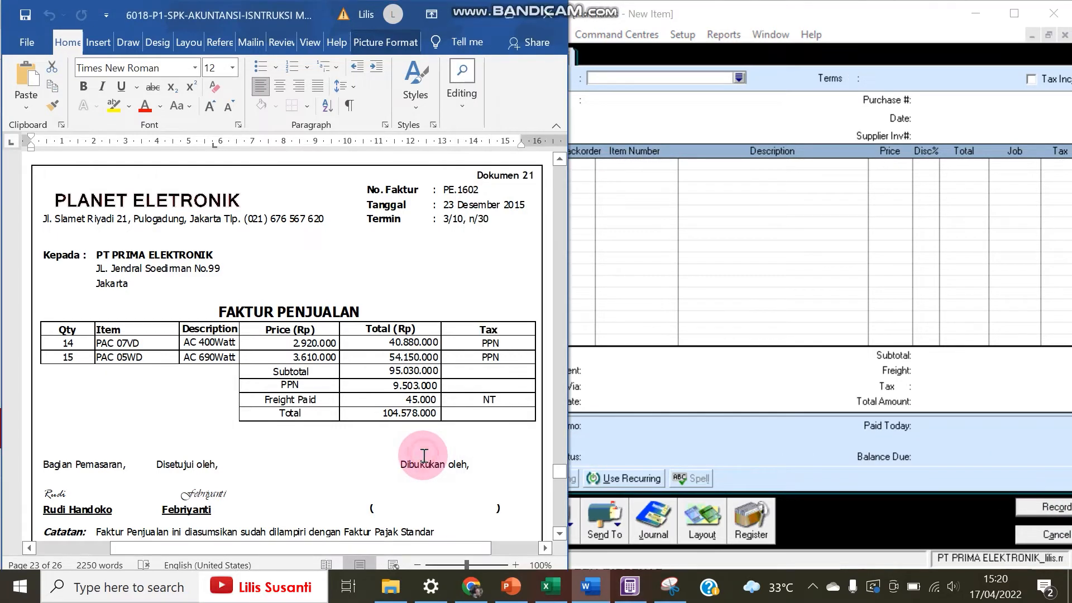
pyautogui.scroll(-10, 400, 403)
pyautogui.scroll(-4, 400, 402)
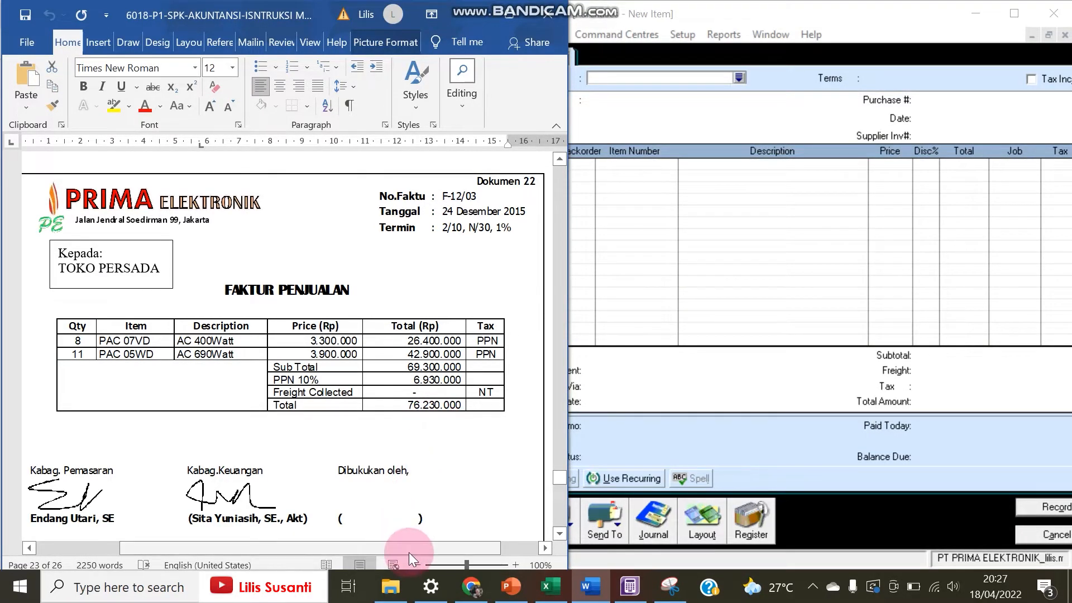
pyautogui.moveTo(409, 552); pyautogui.dragTo(401, 547)
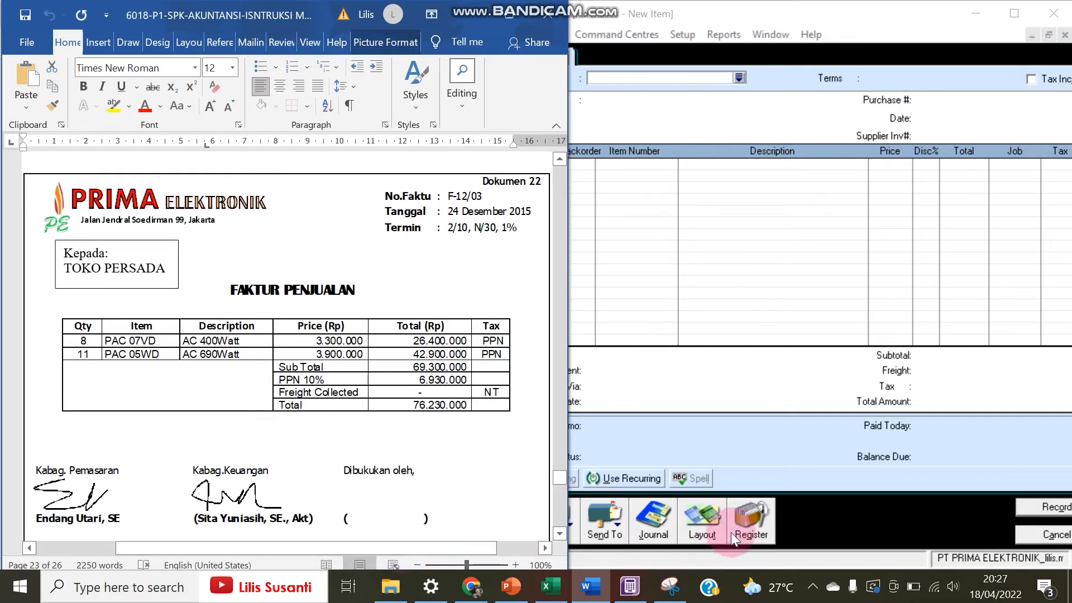
# Return to the accounting program, close the empty purchase form and go to the Sales command centre.
pyautogui.click(836, 521)
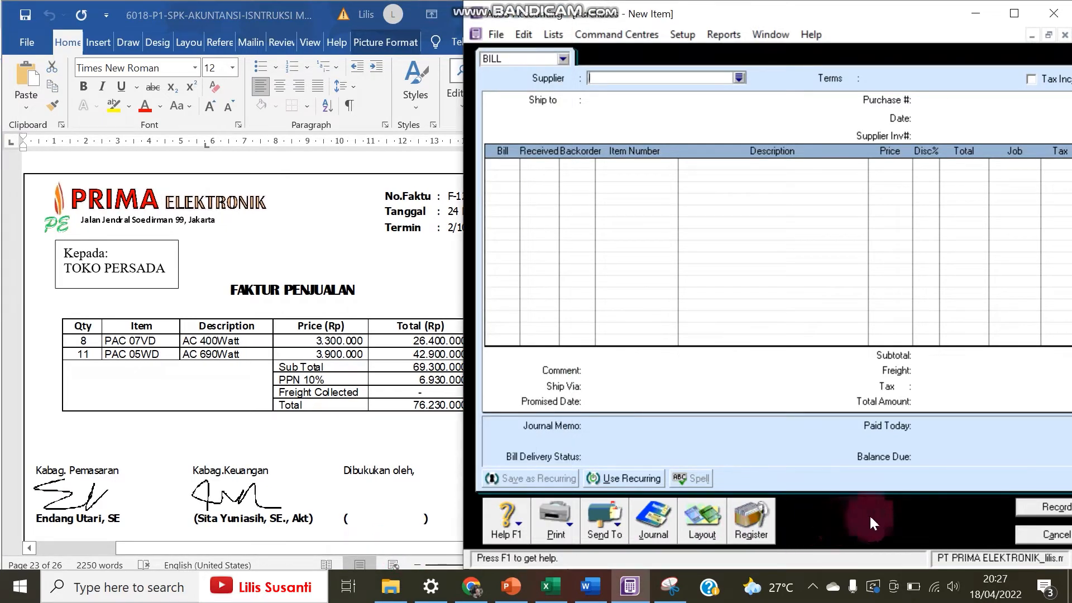
pyautogui.click(1039, 534)
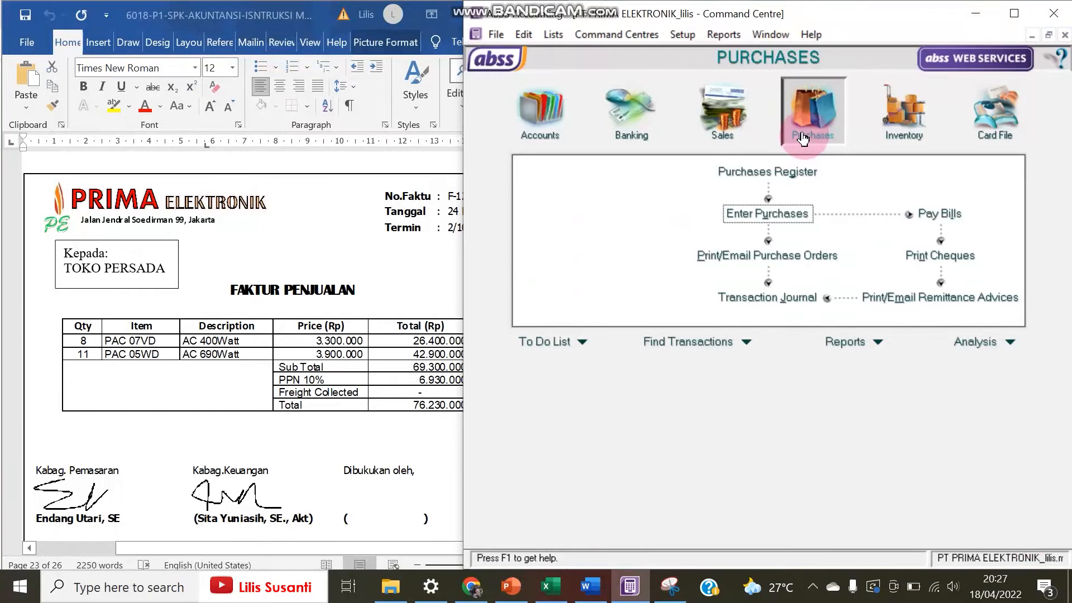
pyautogui.click(727, 110)
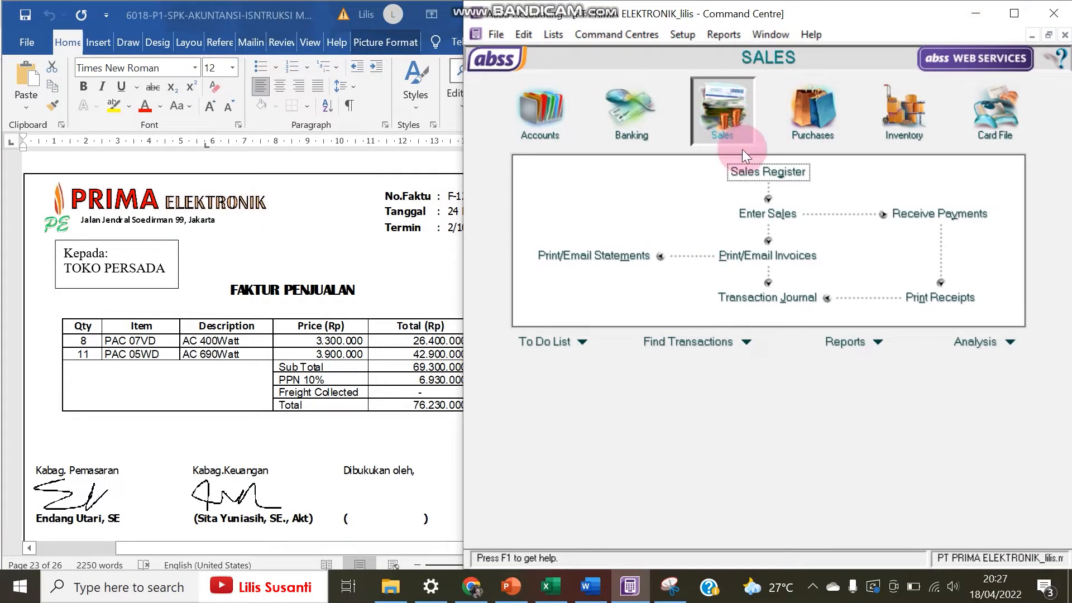
# Start a new sales invoice for the customer Toko Persada.
pyautogui.click(790, 226)
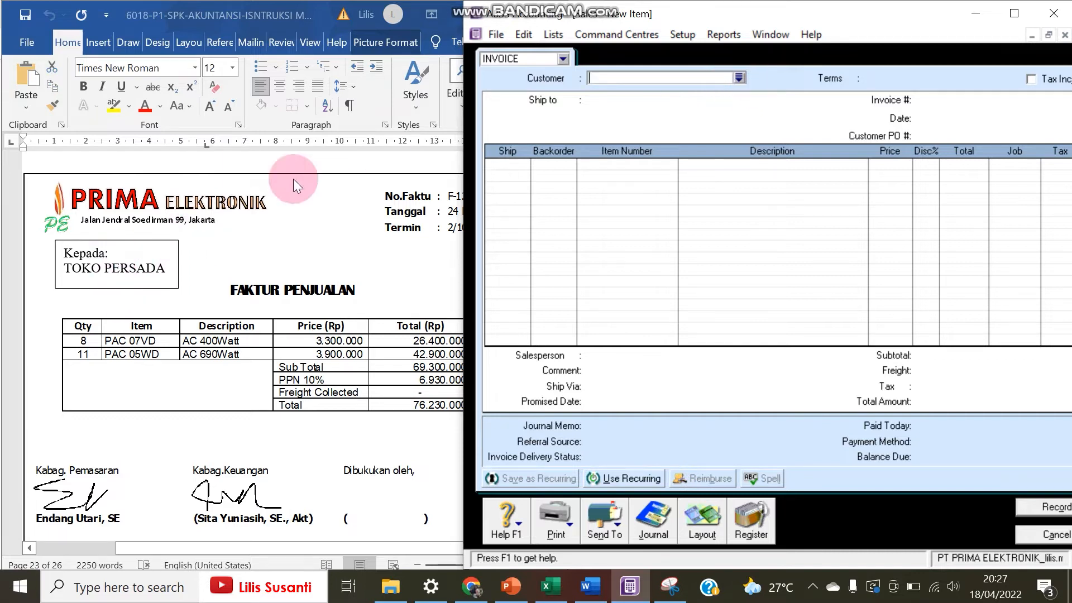
pyautogui.click(738, 78)
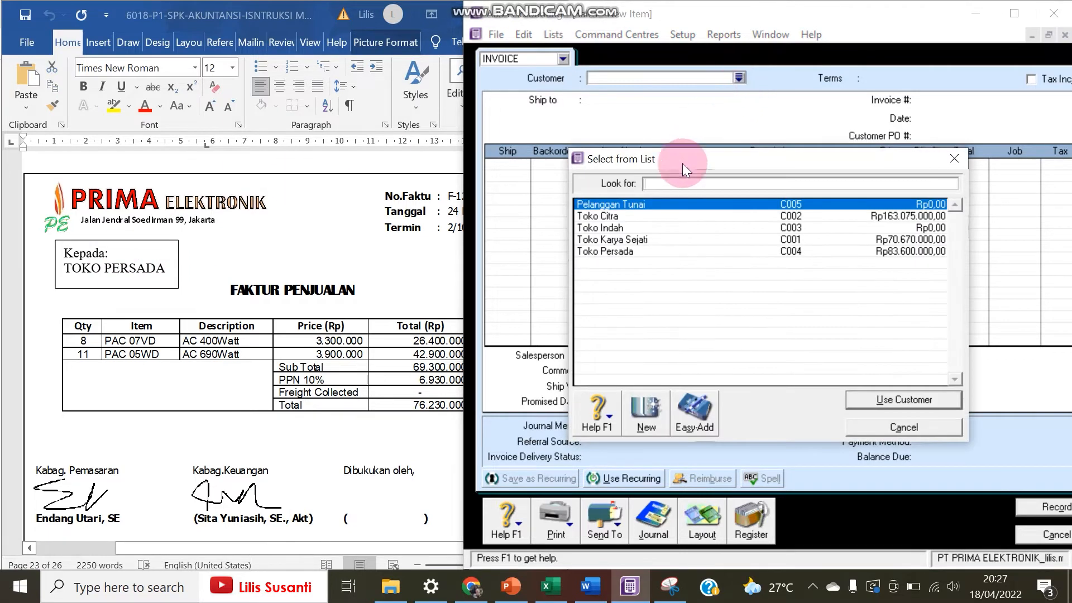
pyautogui.click(648, 250)
pyautogui.doubleClick(648, 249)
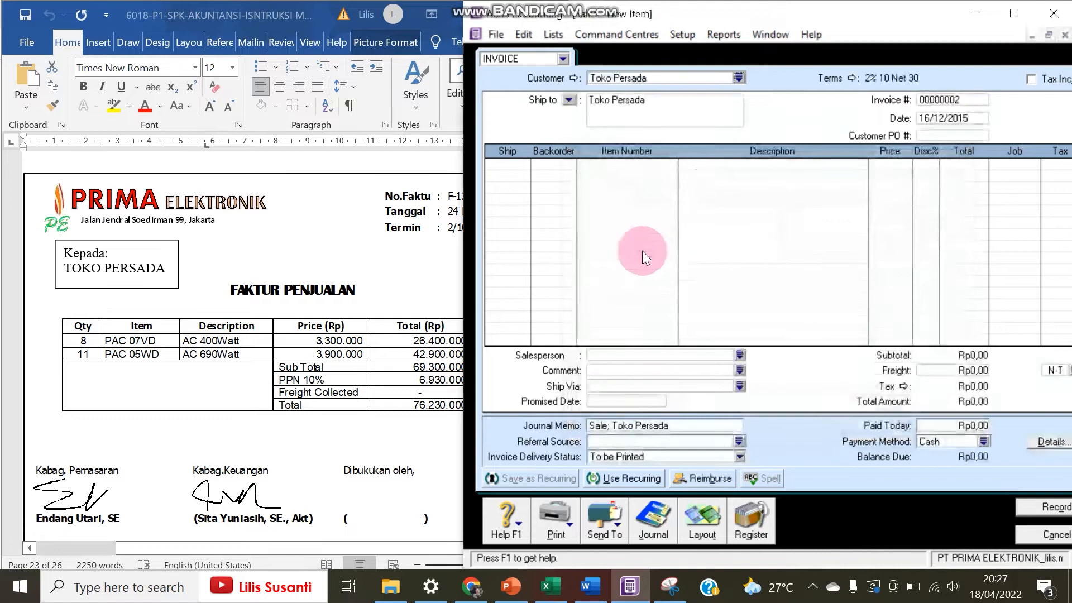
# Check the invoice's terms and date against the Dokumen 22 sales invoice and set the date to 24/12/2015.
pyautogui.click(432, 308)
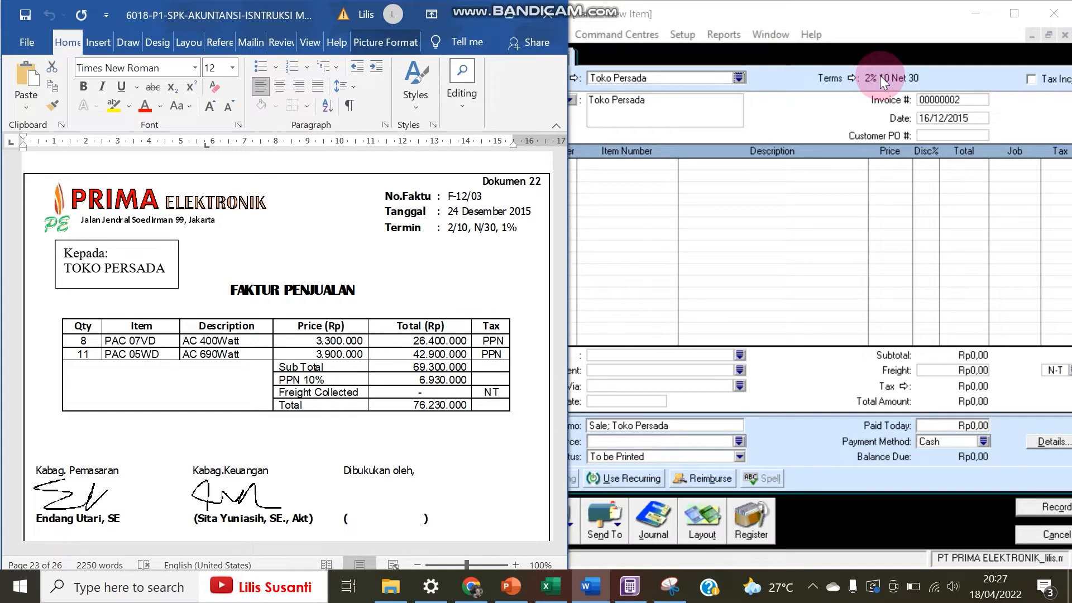
pyautogui.click(933, 124)
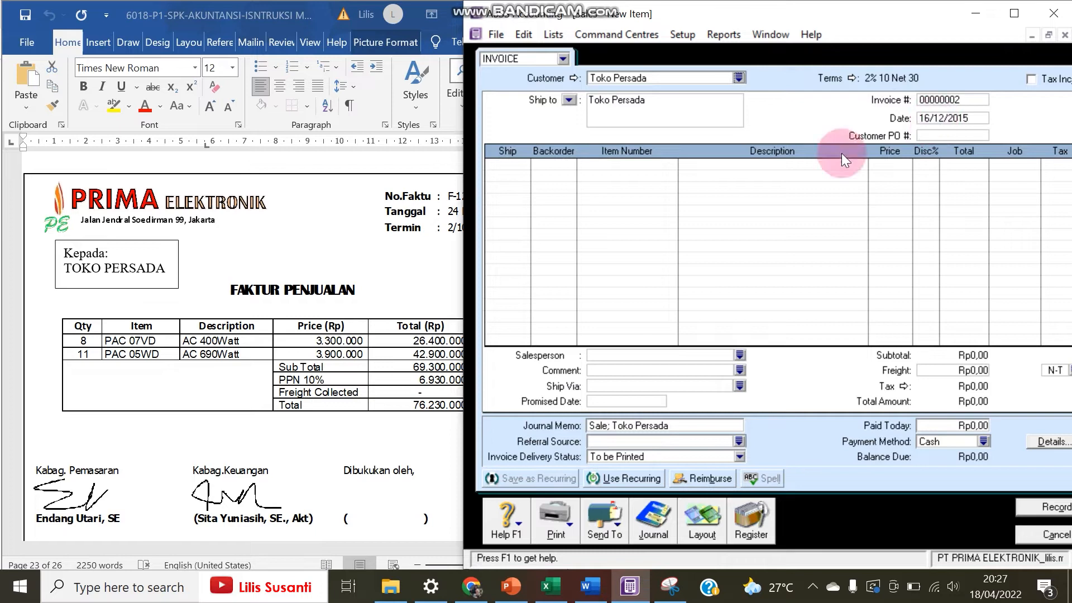
pyautogui.click(311, 287)
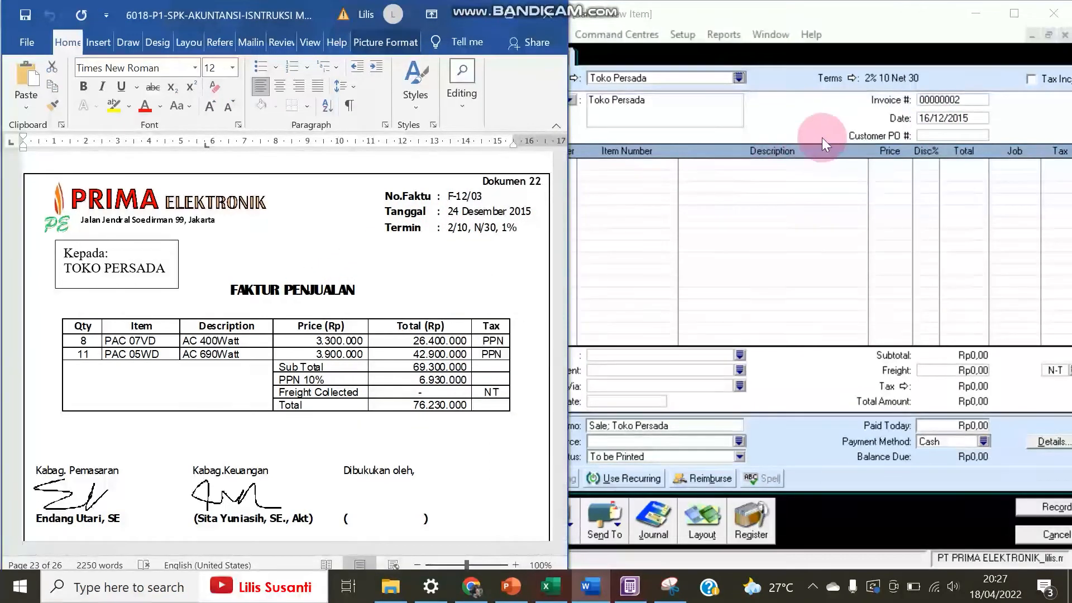
pyautogui.click(938, 116)
pyautogui.click(930, 119)
pyautogui.moveTo(930, 119); pyautogui.dragTo(920, 120)
pyautogui.write('24')
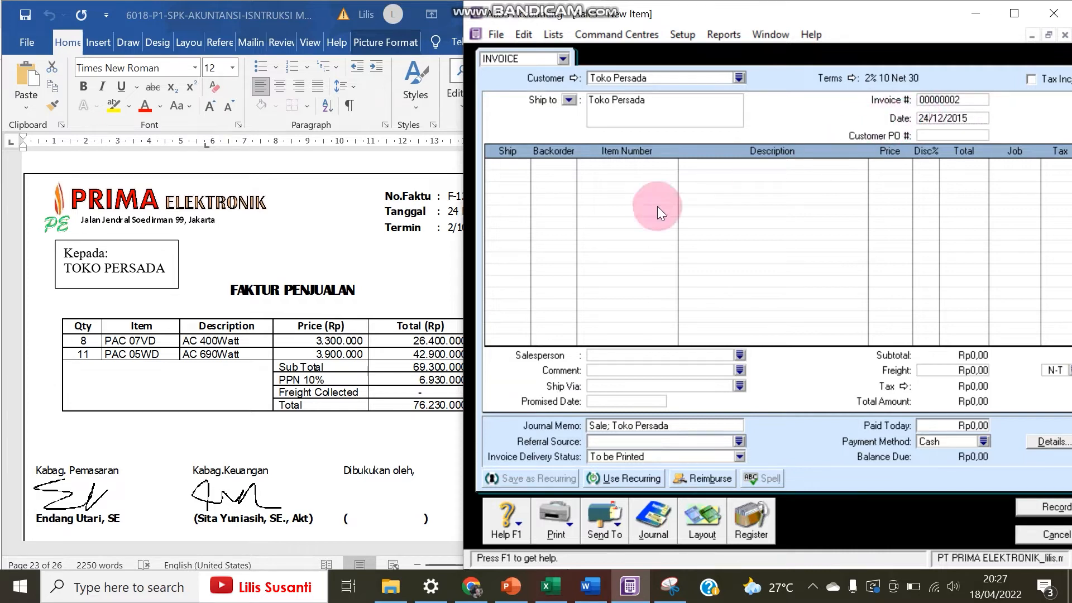
# Narrow the accounting window to uncover the source document's details and set the invoice number to F-12/03.
pyautogui.moveTo(466, 214); pyautogui.dragTo(527, 207)
pyautogui.click(996, 105)
pyautogui.write('F-12/03')
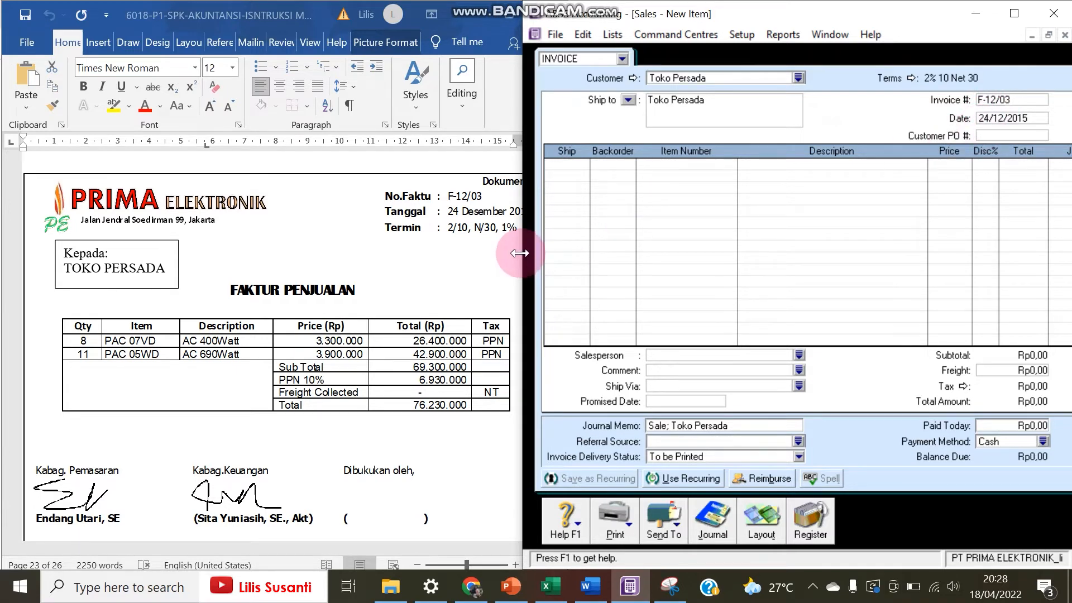
# Widen the accounting window until the invoice form's tax column shows and compare it with the Dokumen 22 table.
pyautogui.moveTo(522, 253); pyautogui.dragTo(521, 253)
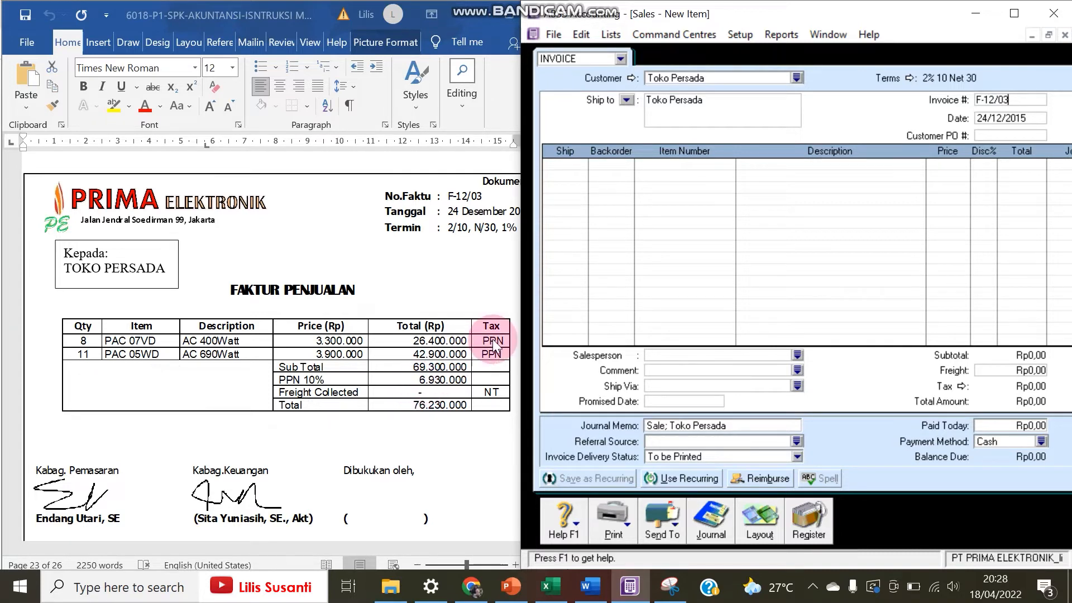
pyautogui.moveTo(520, 328); pyautogui.dragTo(335, 328)
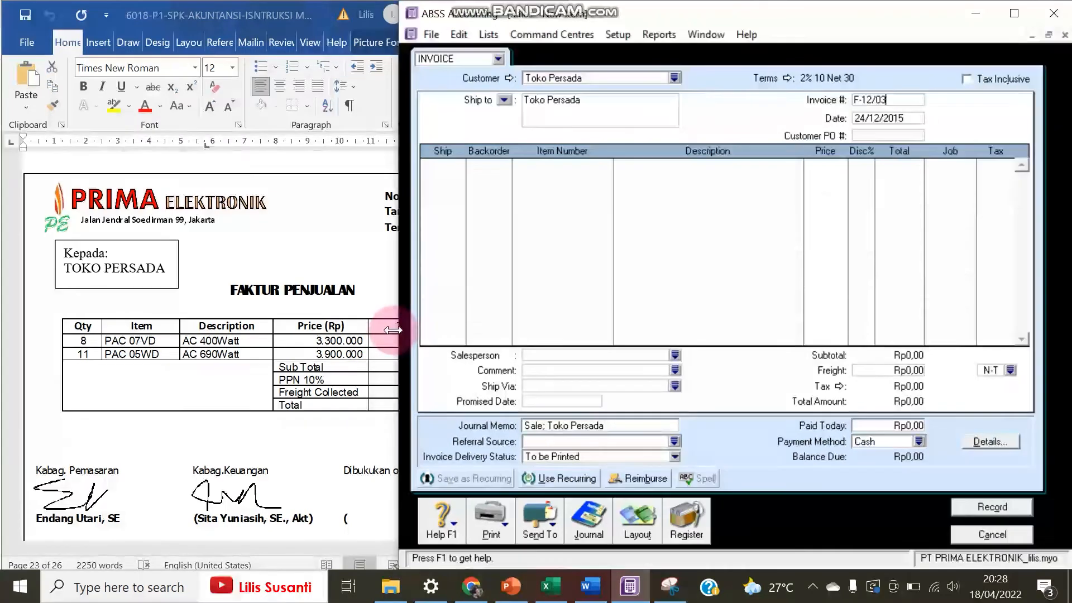
pyautogui.click(336, 326)
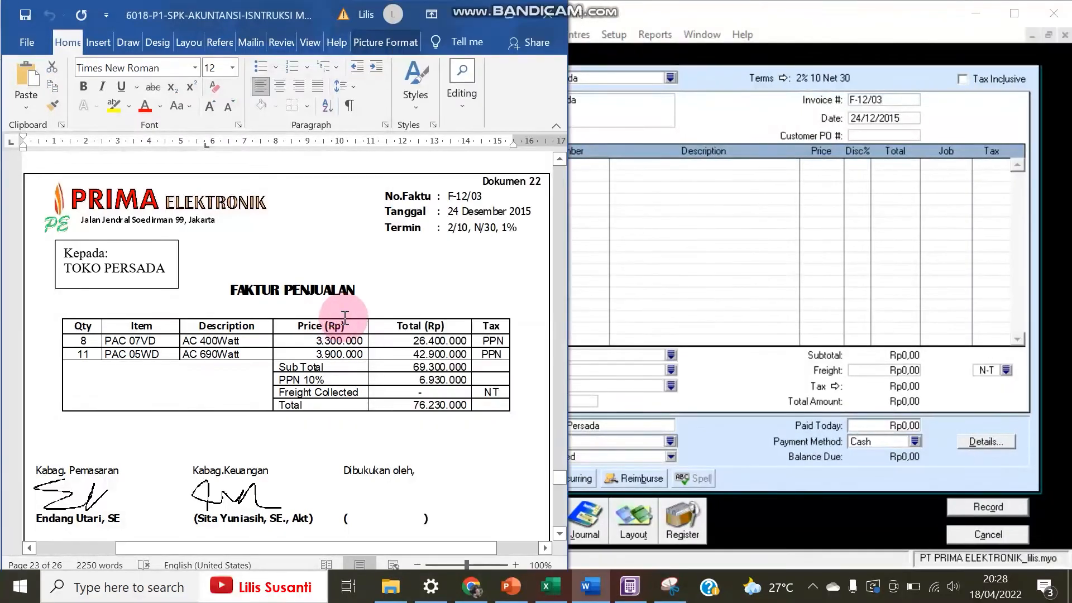
pyautogui.click(805, 11)
# Enter the first invoice line for 8 units of item PAC 07VD at a price of 3300000.
pyautogui.click(446, 166)
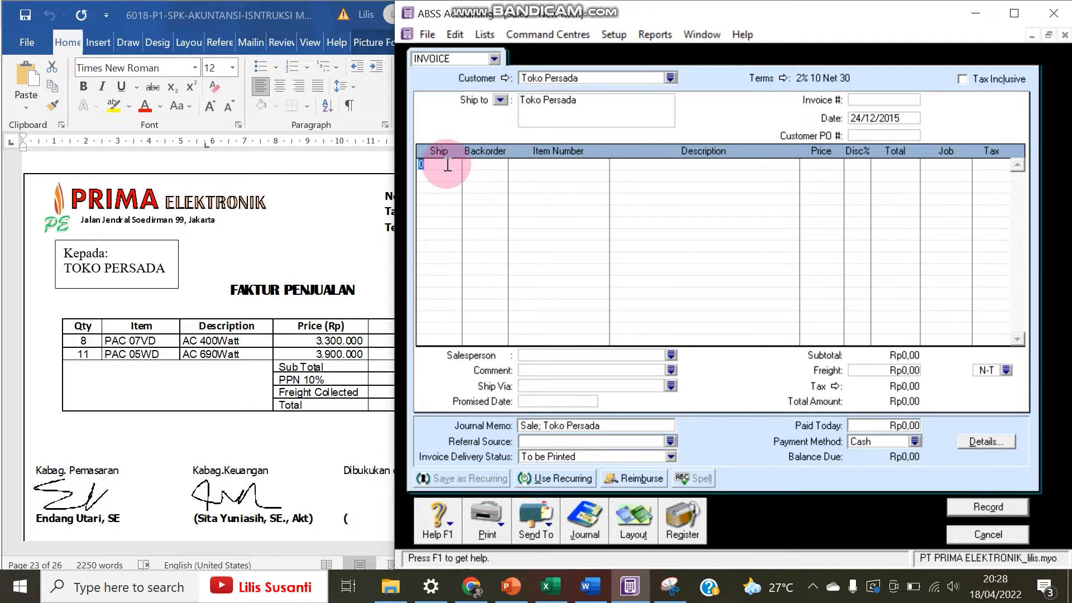
pyautogui.write('8')
pyautogui.press('Tab')
pyautogui.press('Tab')
pyautogui.press('Tab')
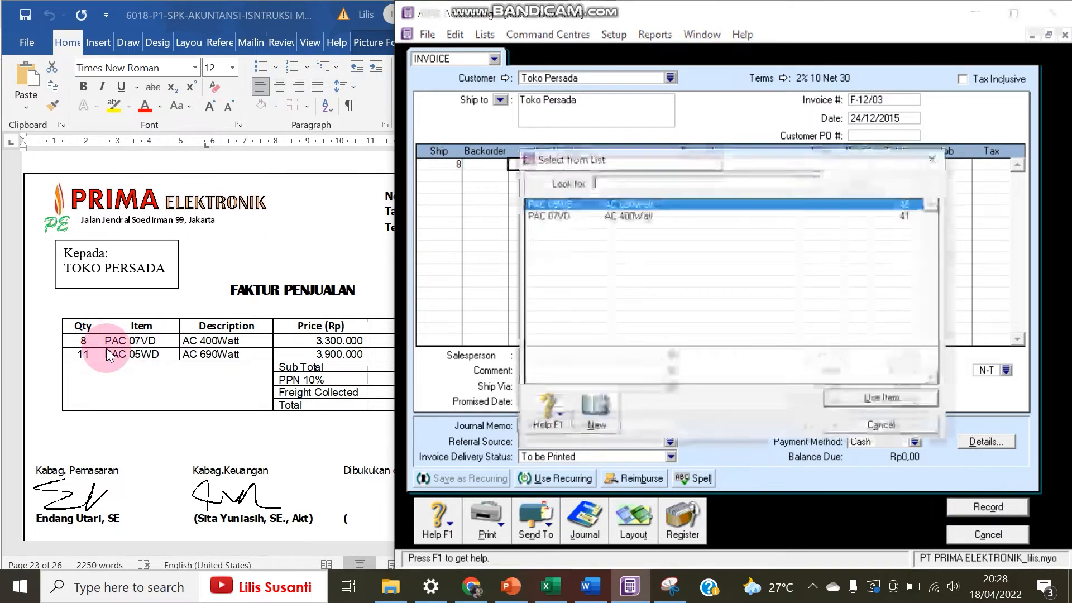
pyautogui.doubleClick(560, 216)
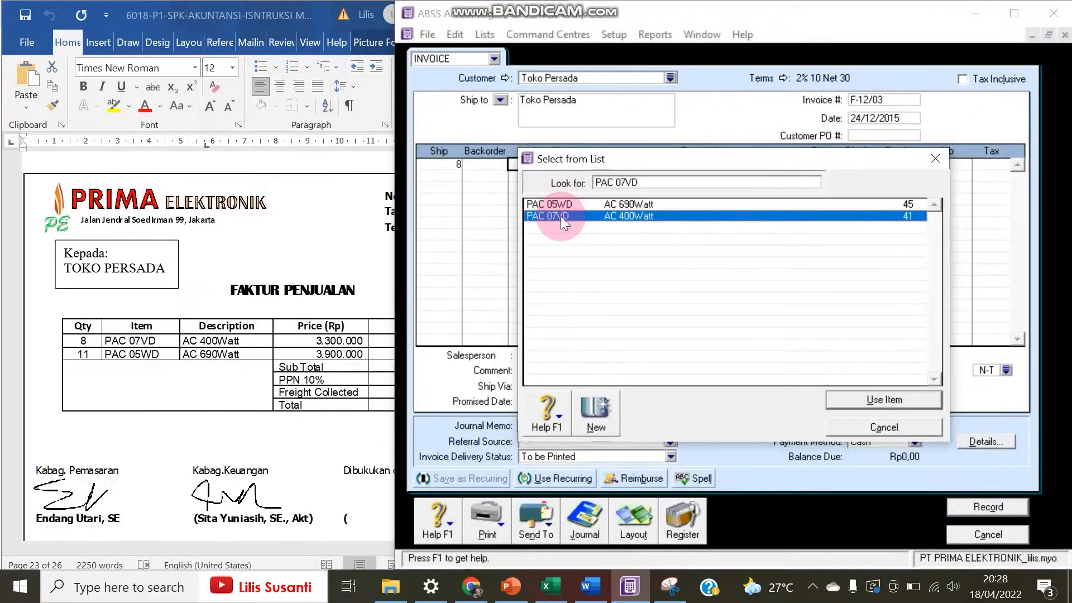
pyautogui.press('Tab')
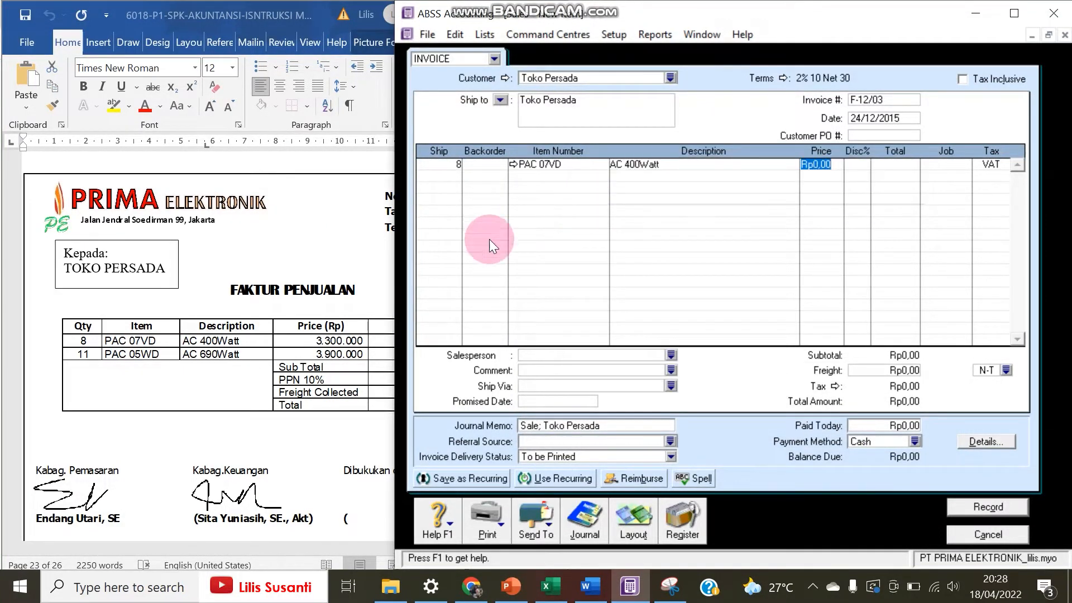
pyautogui.write('3300000')
pyautogui.press('Tab')
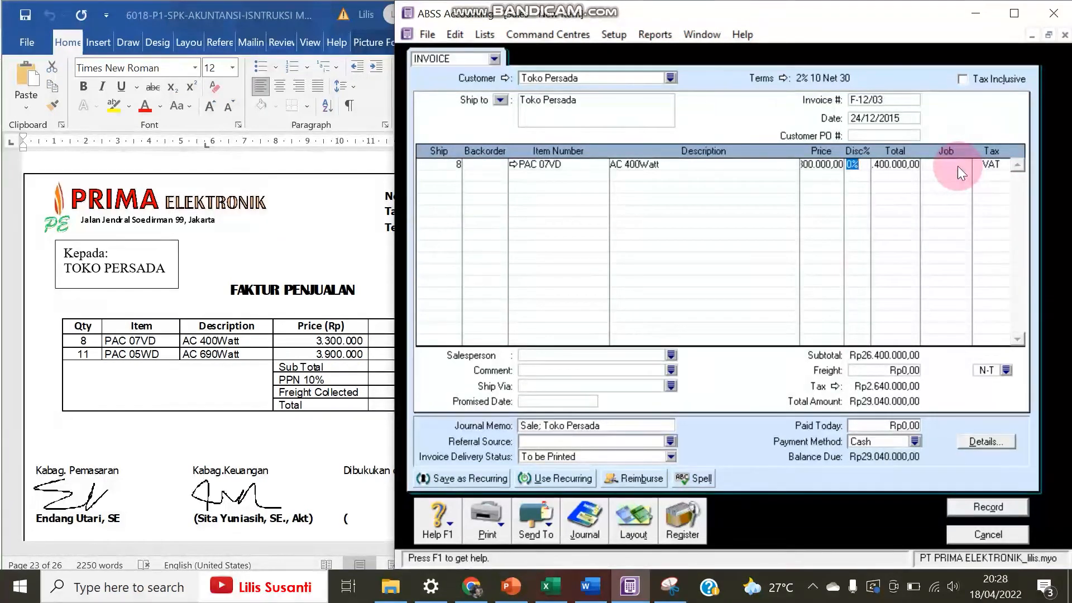
# Enter the second invoice line for 11 units of item PAC 05WD at a price of 3900000.
pyautogui.press('Return')
pyautogui.write('11')
pyautogui.press('Tab')
pyautogui.press('Tab')
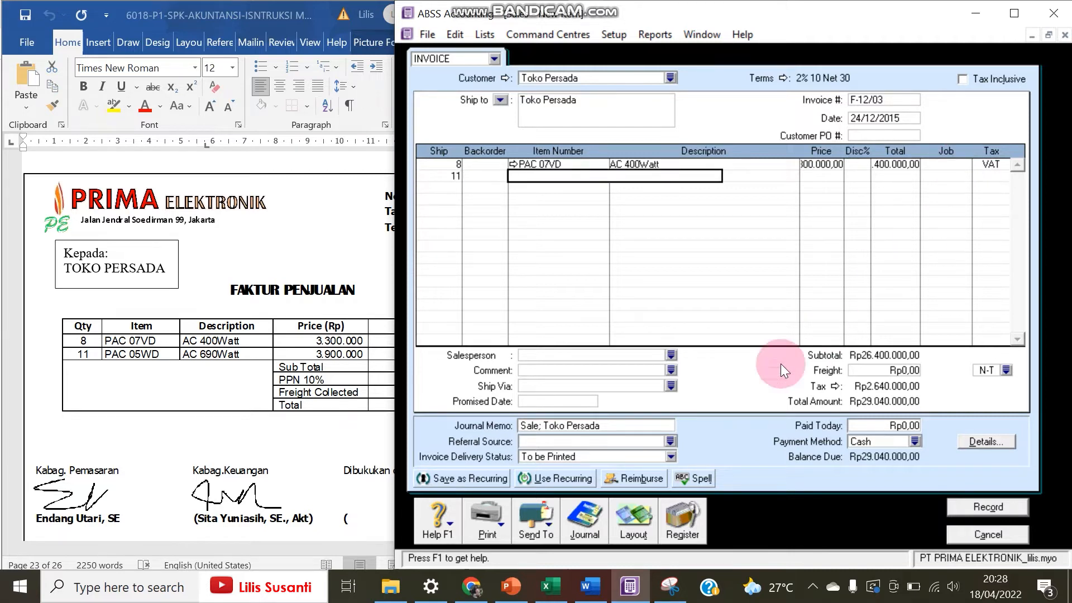
pyautogui.press('Tab')
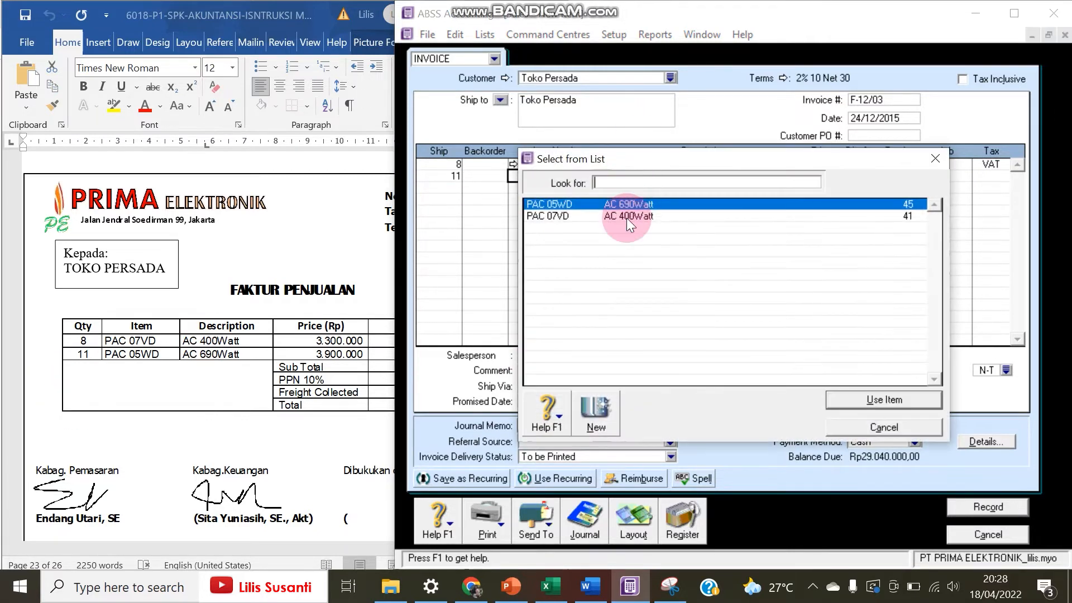
pyautogui.press('Return')
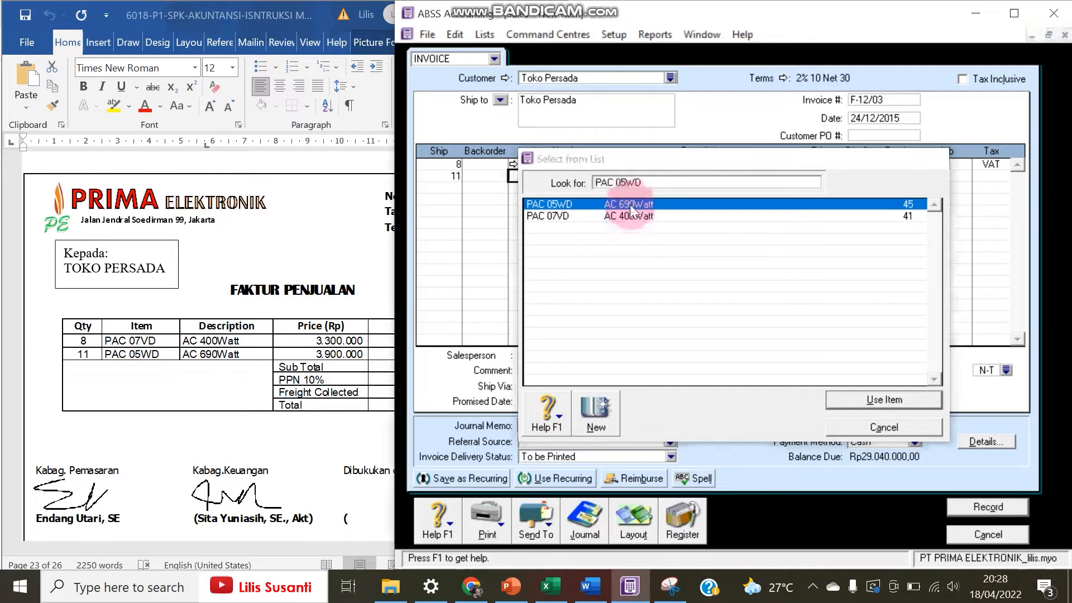
pyautogui.press('Tab')
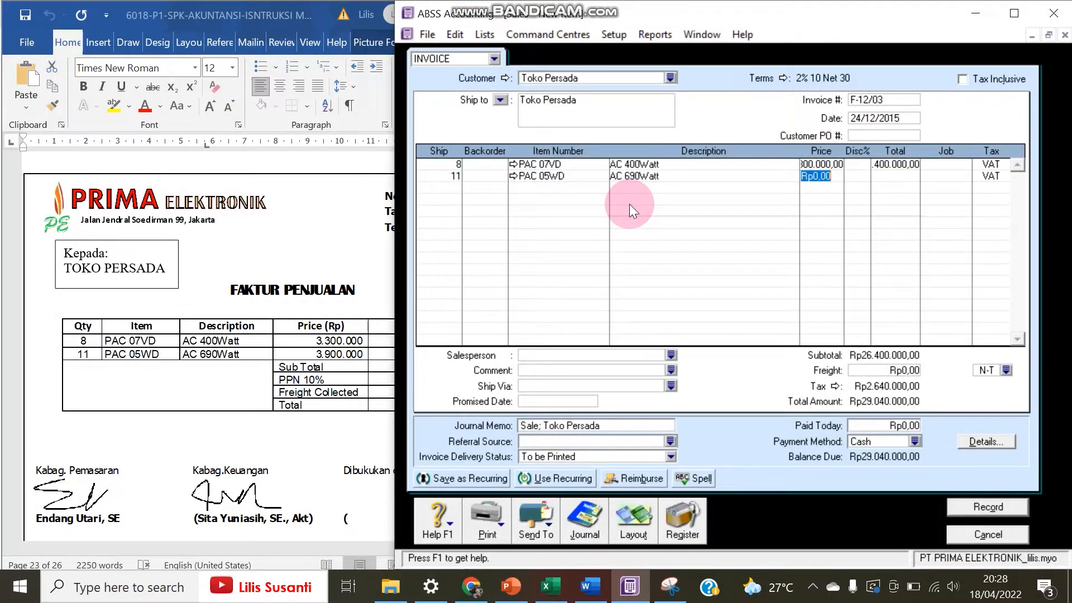
pyautogui.write('3900000')
pyautogui.press('Return')
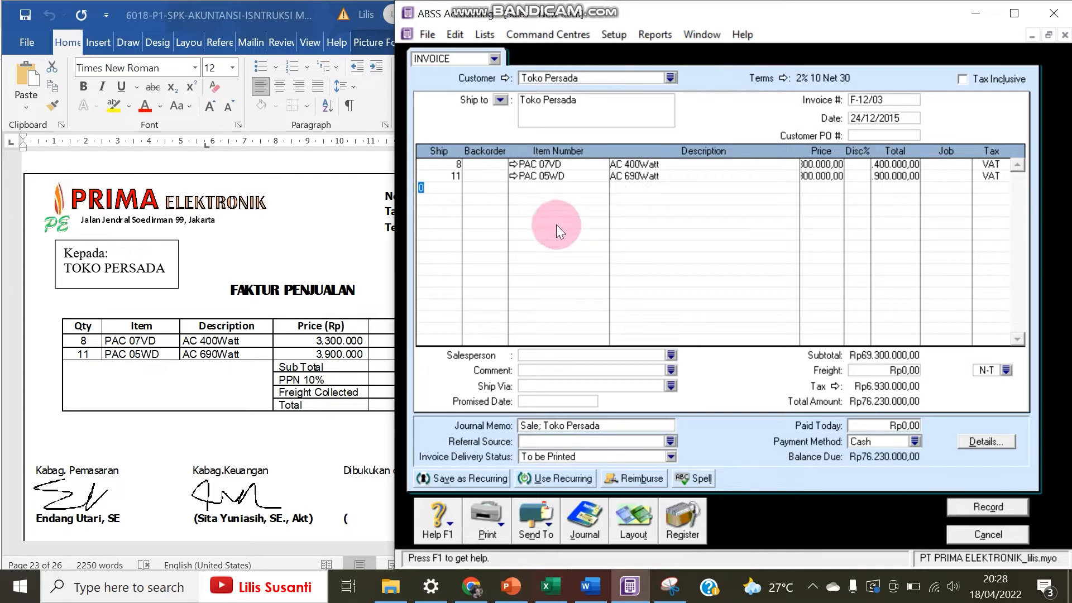
# Check the Toko Persada invoice's lines and totals against Dokumen 22 and record the sale.
pyautogui.moveTo(393, 240); pyautogui.dragTo(416, 238)
pyautogui.click(359, 261)
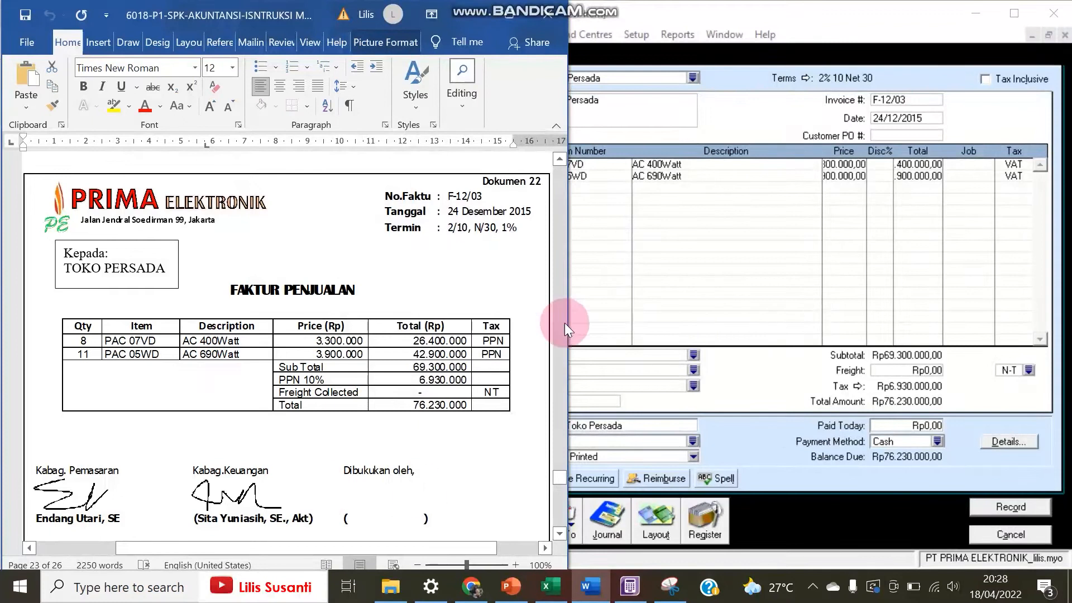
pyautogui.click(697, 2)
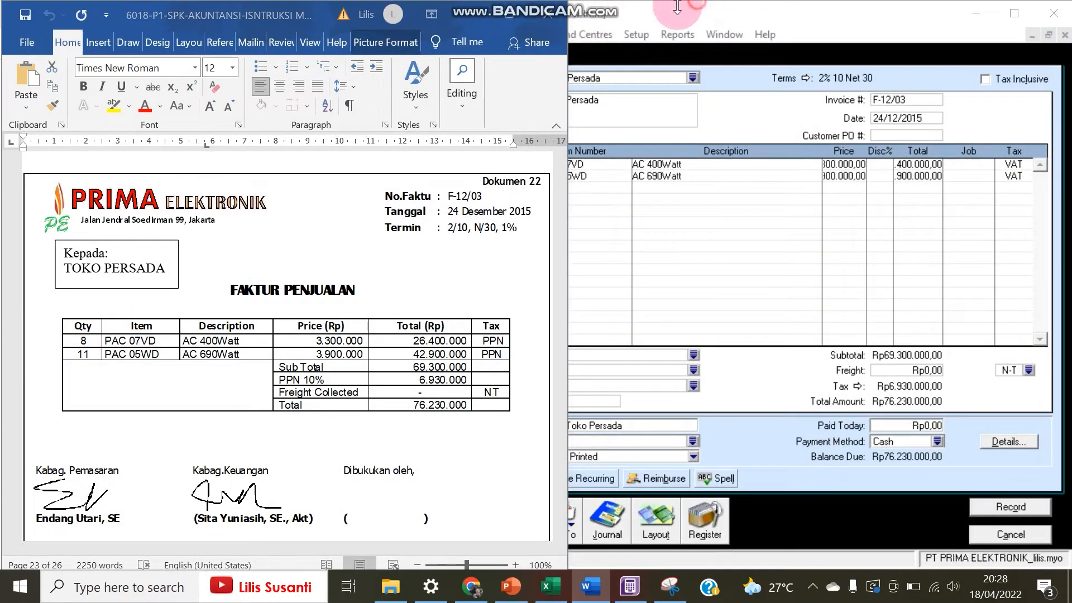
pyautogui.click(704, 10)
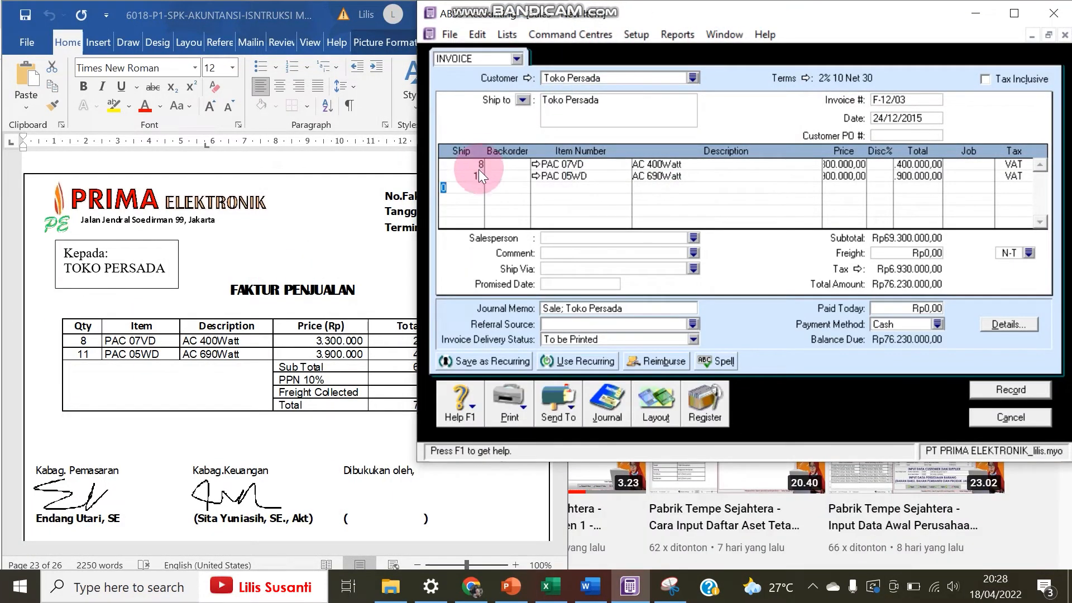
pyautogui.moveTo(574, 459); pyautogui.dragTo(625, 569)
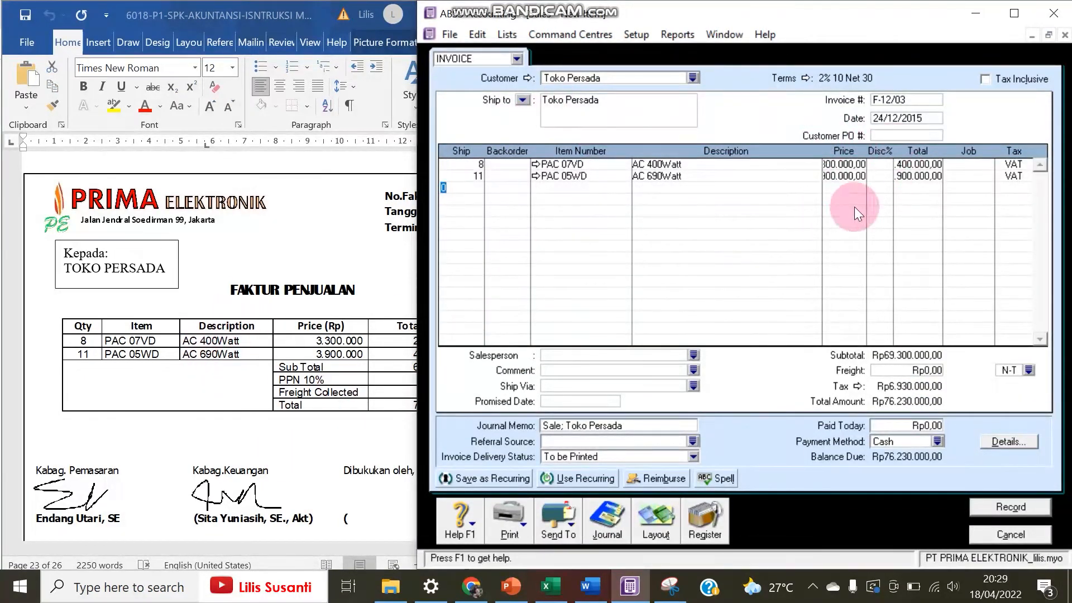
pyautogui.click(282, 394)
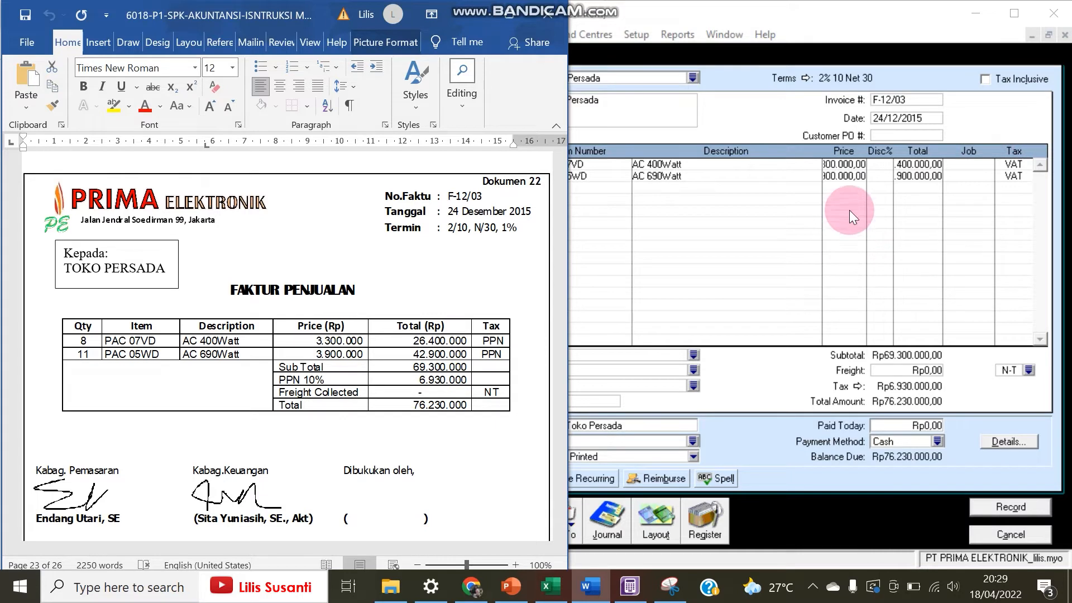
pyautogui.click(976, 507)
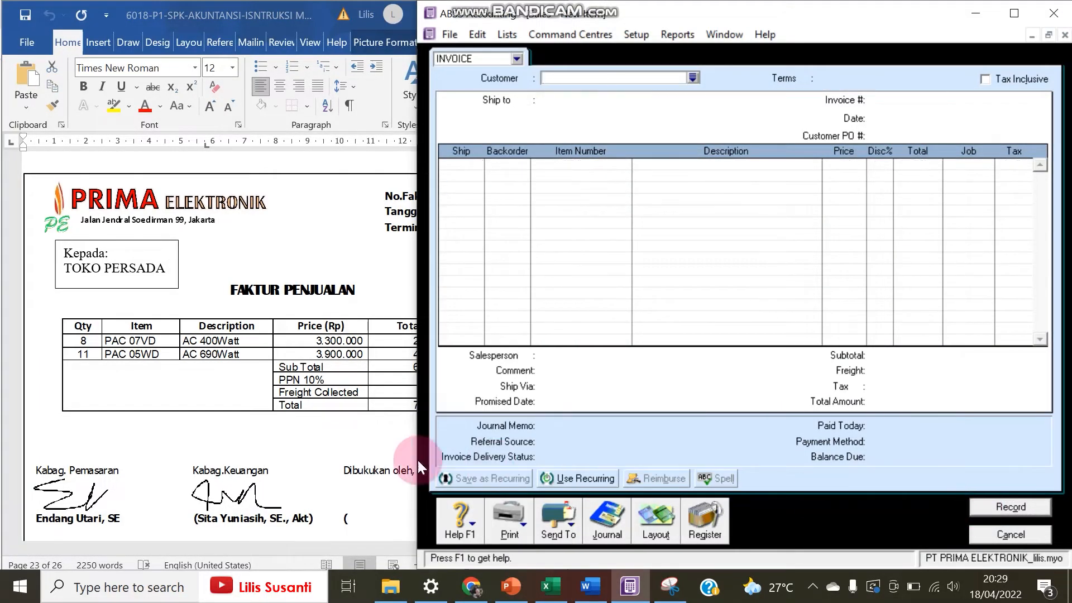
# Close the empty sales form to return to the Sales command centre.
pyautogui.click(353, 458)
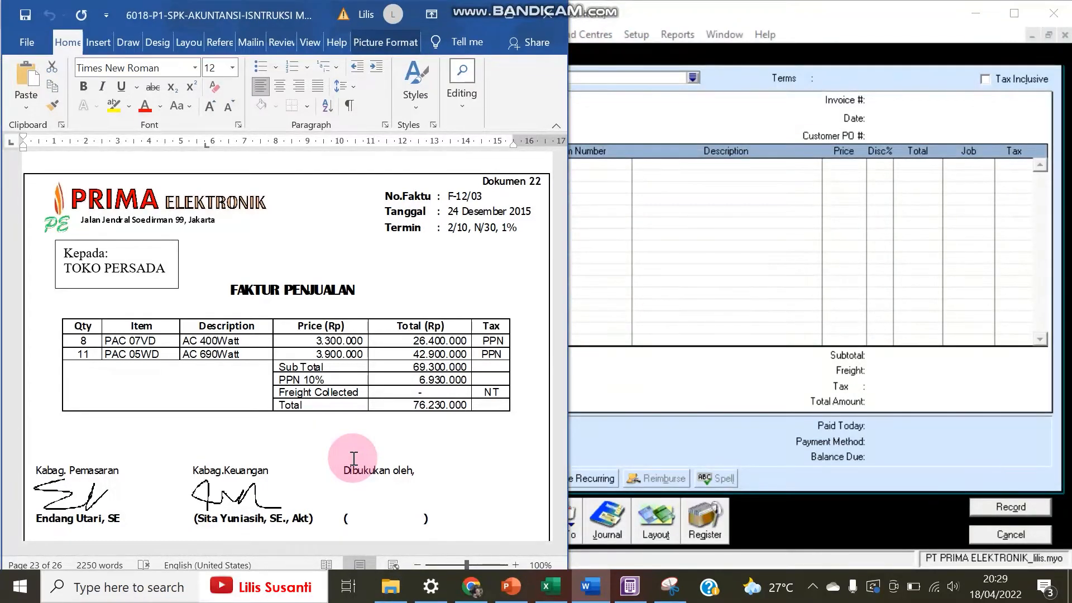
pyautogui.click(678, 429)
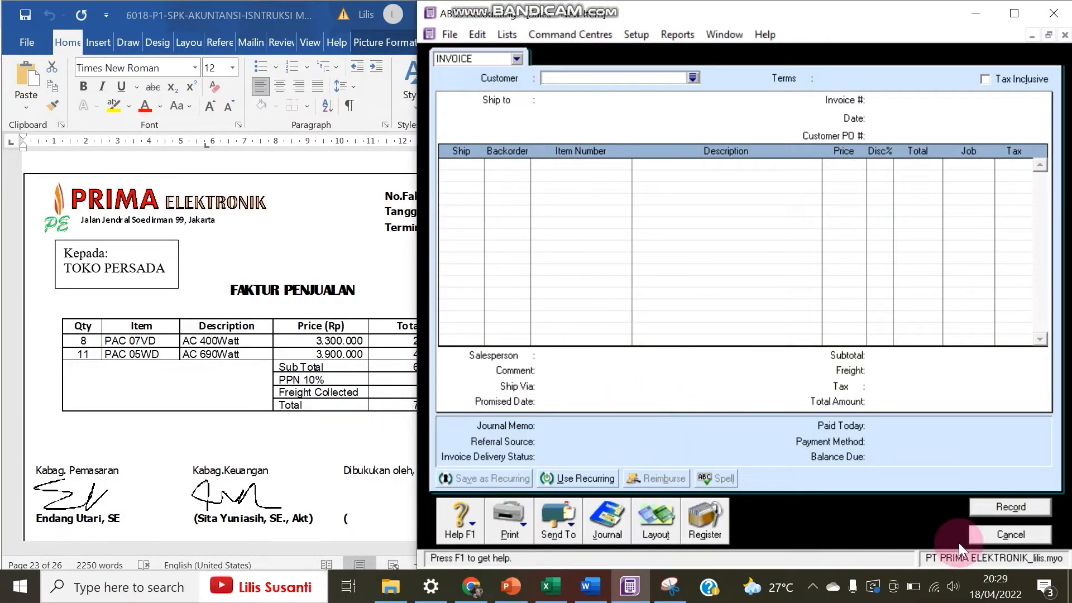
pyautogui.click(989, 537)
# Bring the Dokumen 23 purchase order from Toko Citra into view in the Word document and return to the accounting program.
pyautogui.click(206, 408)
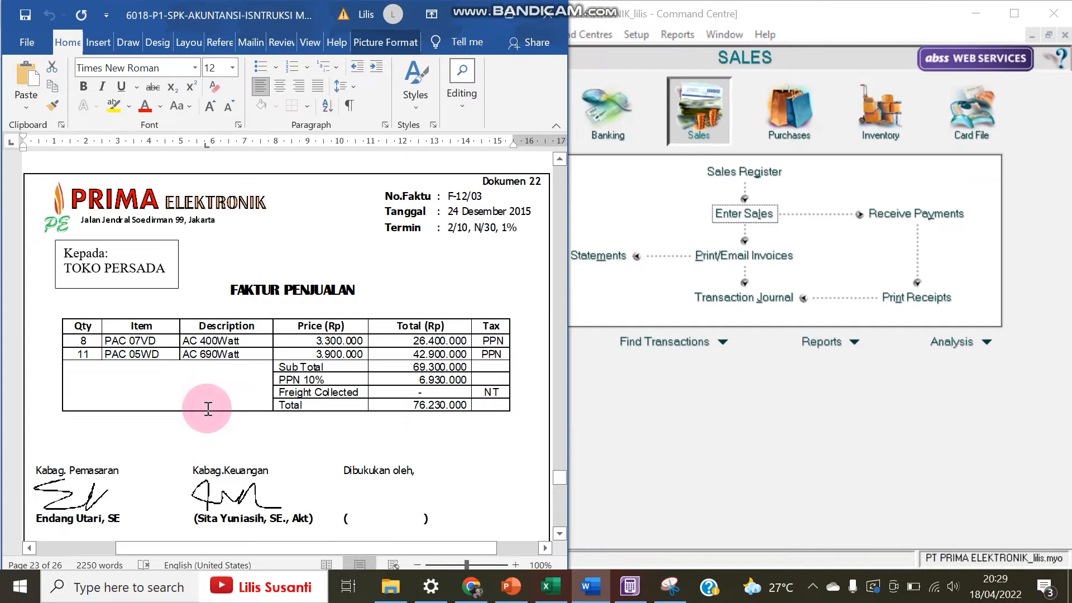
pyautogui.scroll(-10, 207, 408)
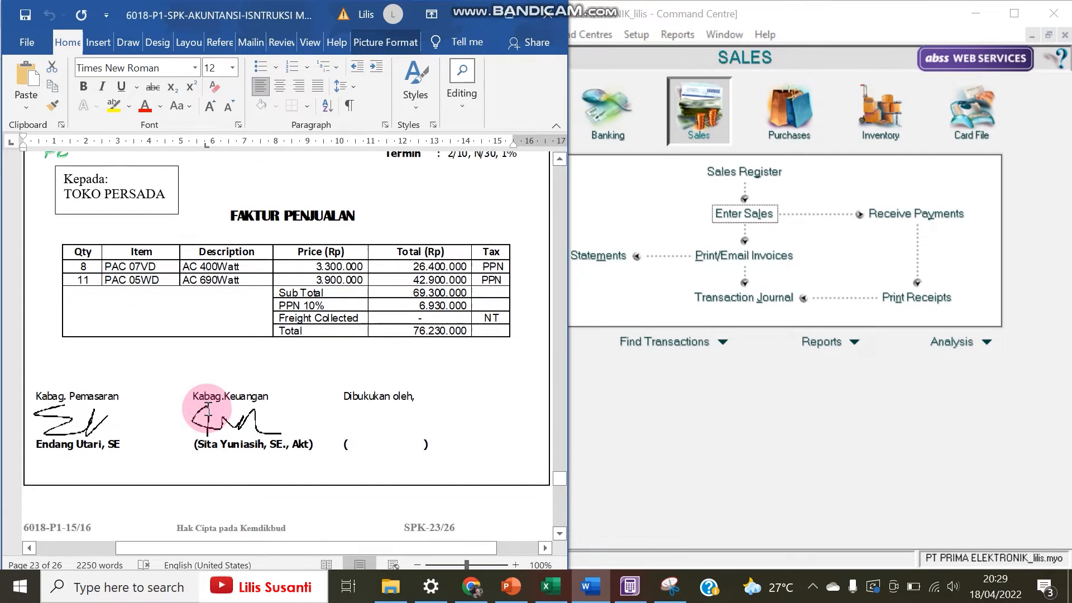
pyautogui.scroll(-1, 208, 410)
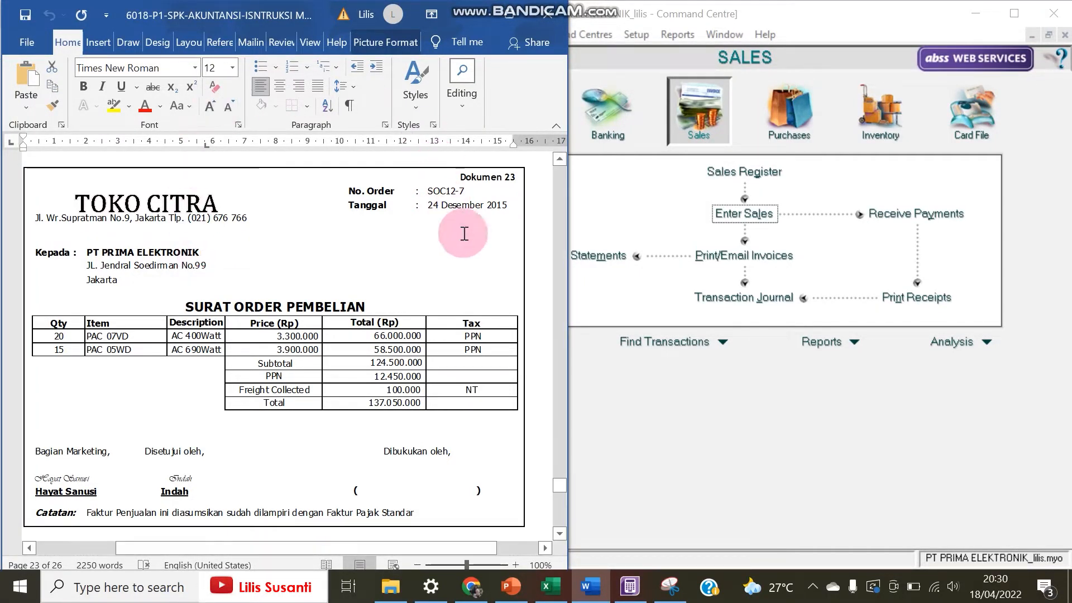
pyautogui.click(648, 433)
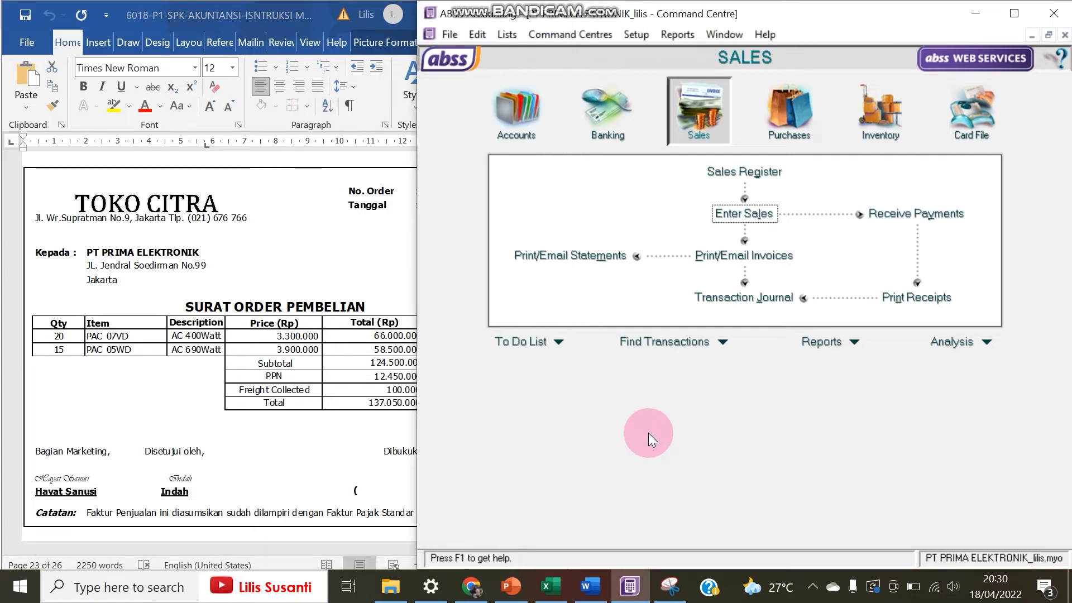
pyautogui.click(403, 307)
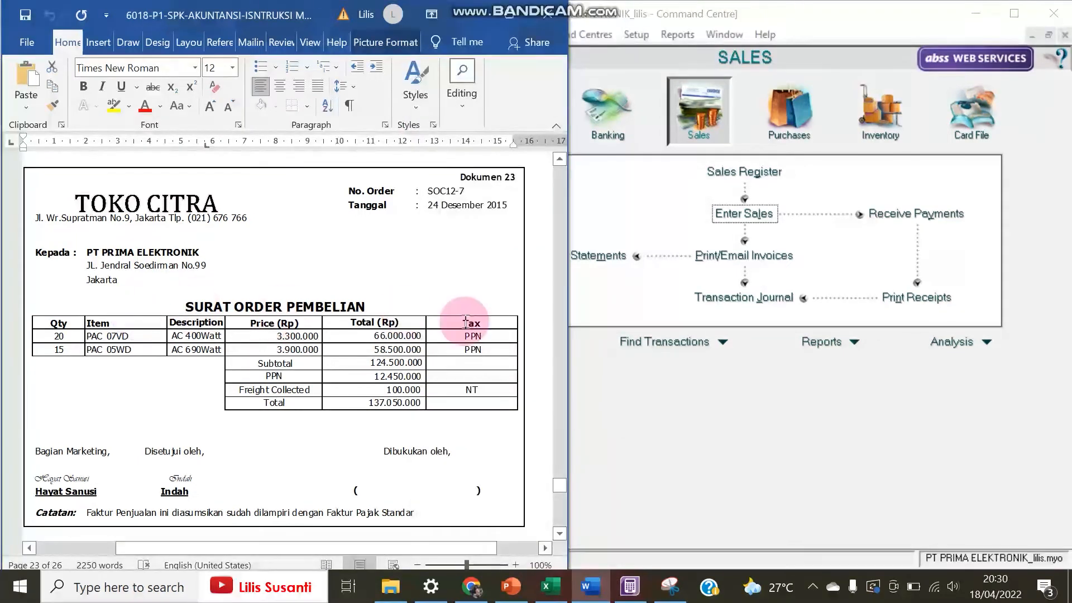
pyautogui.click(816, 393)
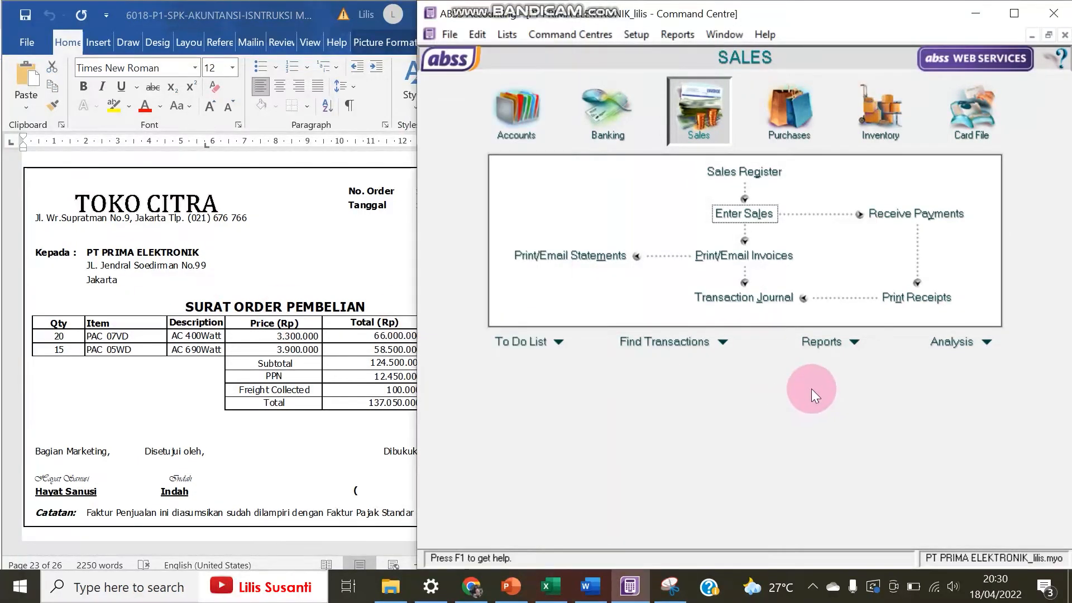
# Start a new sales entry as an ORDER and select Toko Citra as the customer.
pyautogui.click(756, 219)
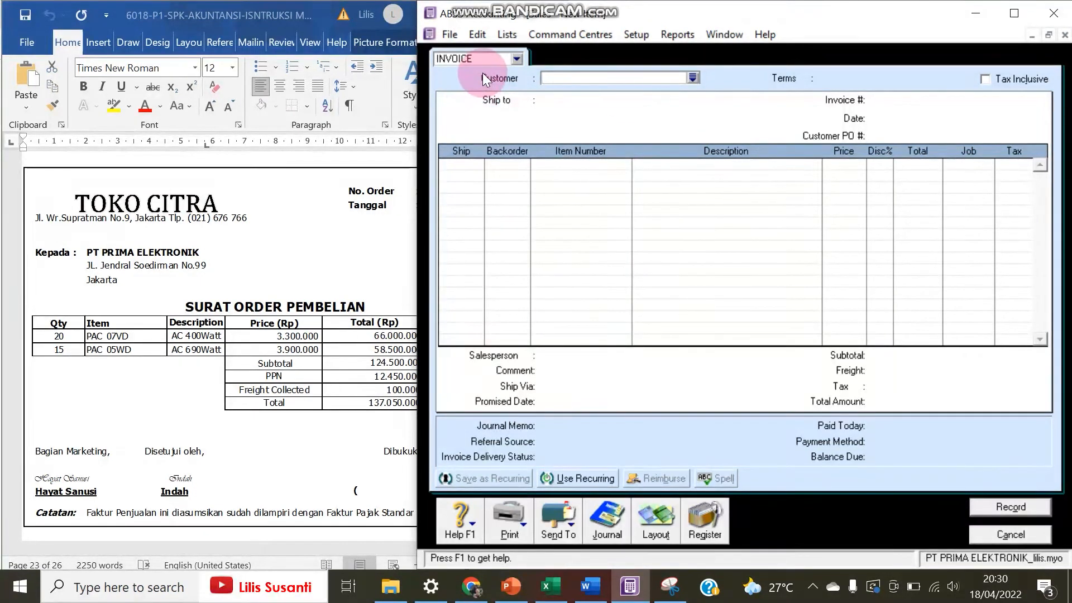
pyautogui.click(515, 62)
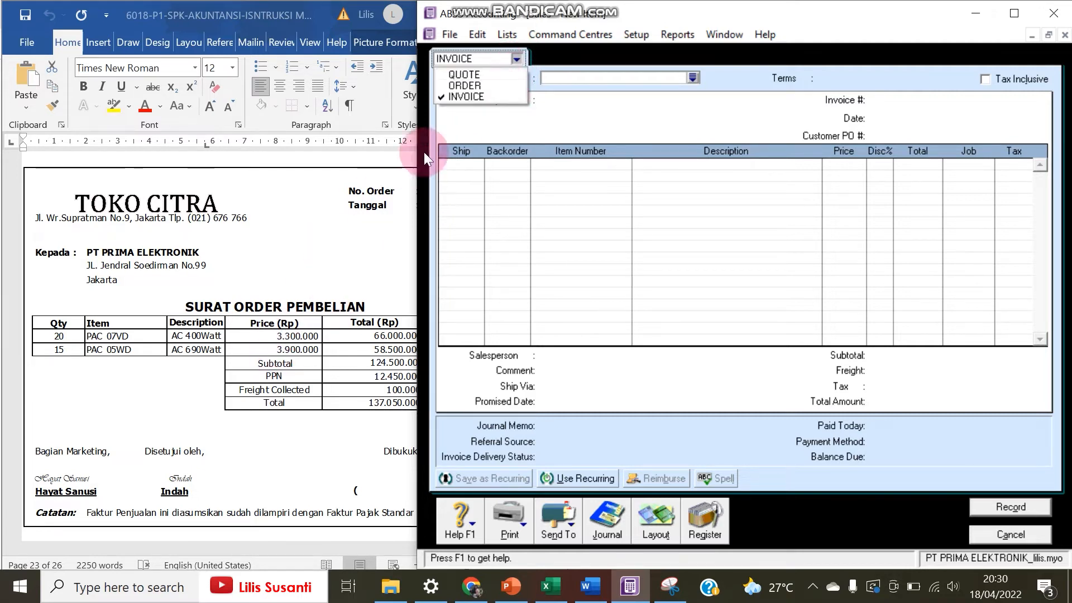
pyautogui.click(467, 87)
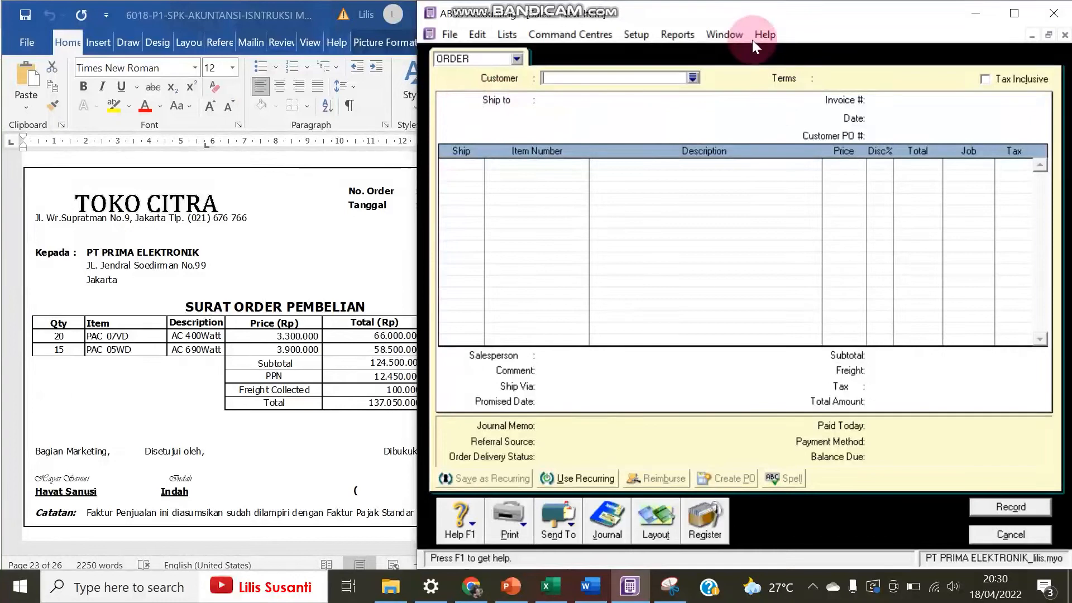
pyautogui.click(693, 77)
pyautogui.click(625, 218)
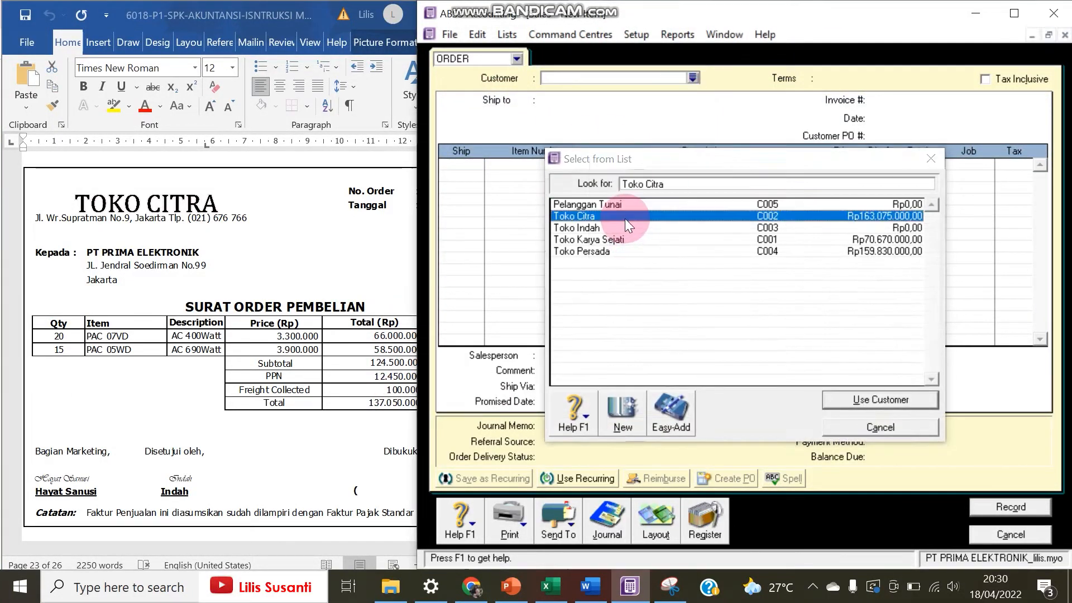
pyautogui.doubleClick(625, 219)
# Check the number and date on Dokumen 23 and enter its order number as the sales order's invoice number.
pyautogui.click(364, 231)
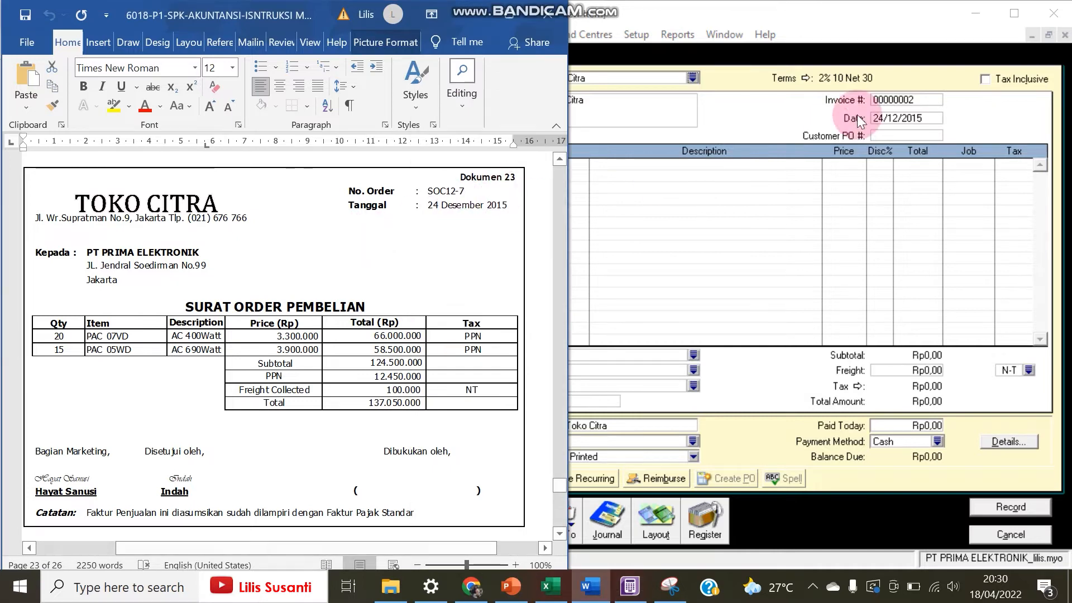
pyautogui.click(898, 98)
pyautogui.click(255, 227)
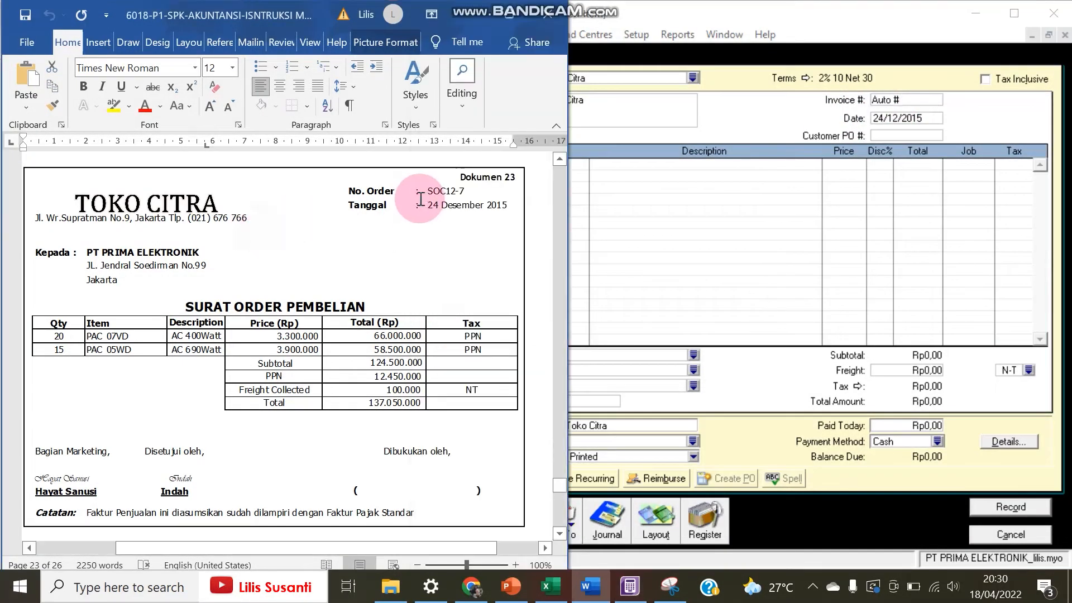
pyautogui.click(457, 189)
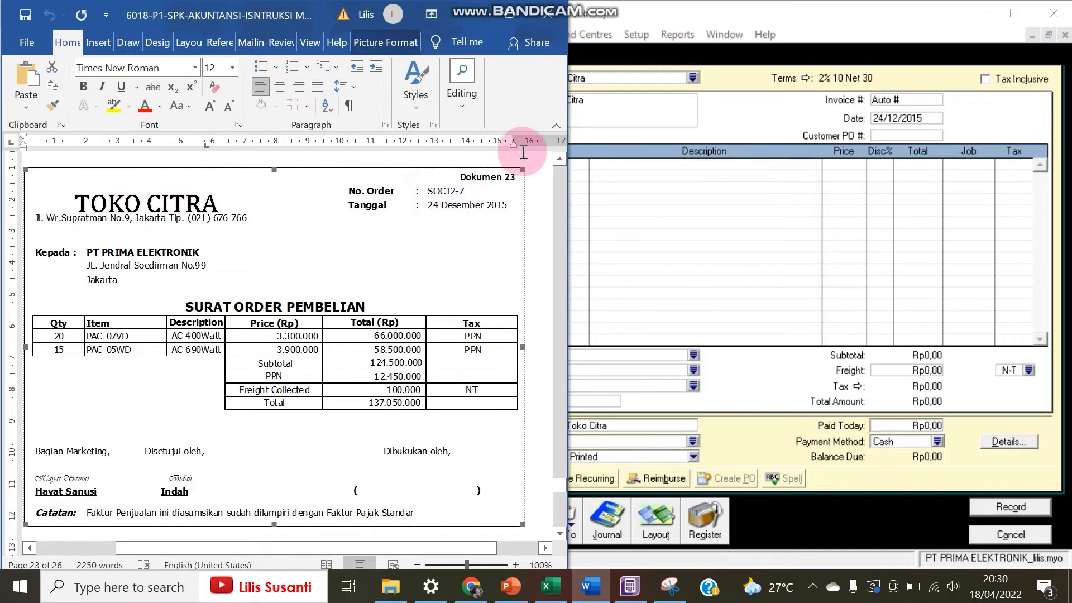
pyautogui.click(858, 101)
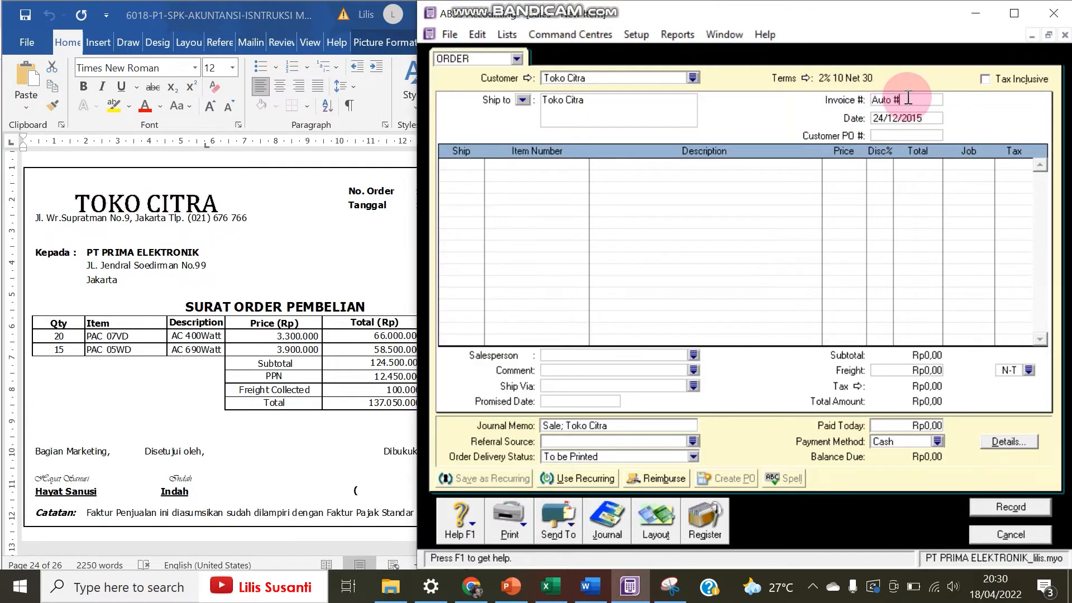
pyautogui.write('SOC1')
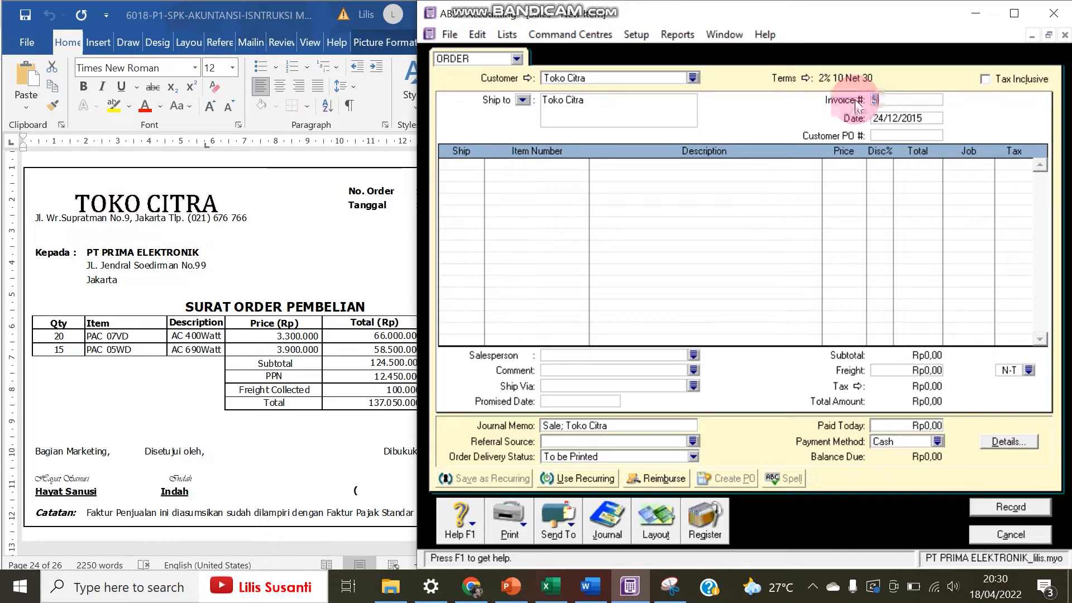
pyautogui.write('2-7')
pyautogui.press('Tab')
# Enter the first order line for 20 units of item PAC 07VD at a price of 3300000.
pyautogui.click(457, 167)
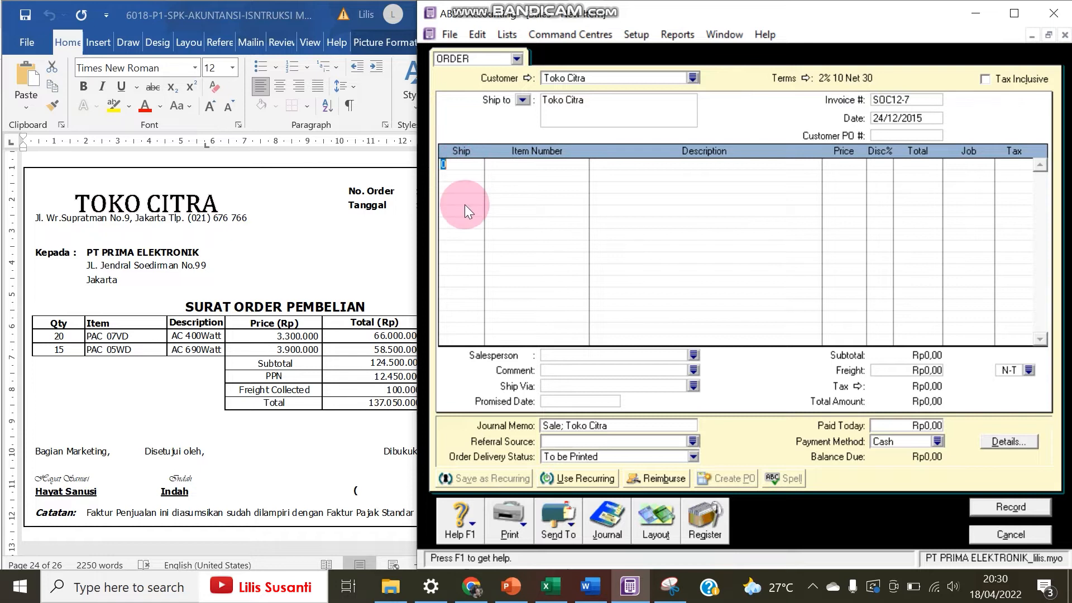
pyautogui.write('20')
pyautogui.press('Tab')
pyautogui.press('Tab')
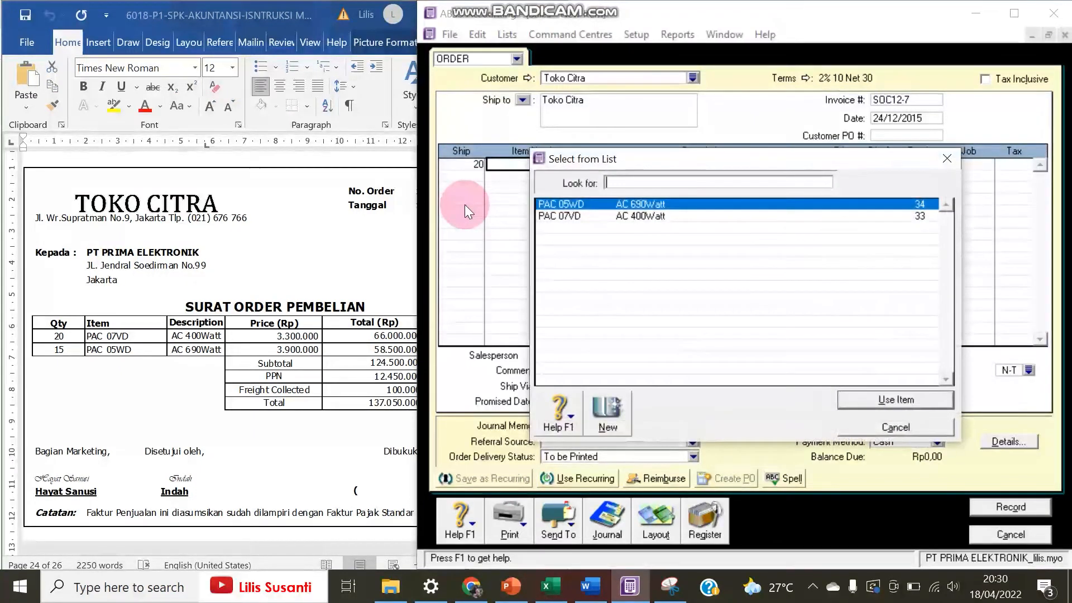
pyautogui.doubleClick(610, 212)
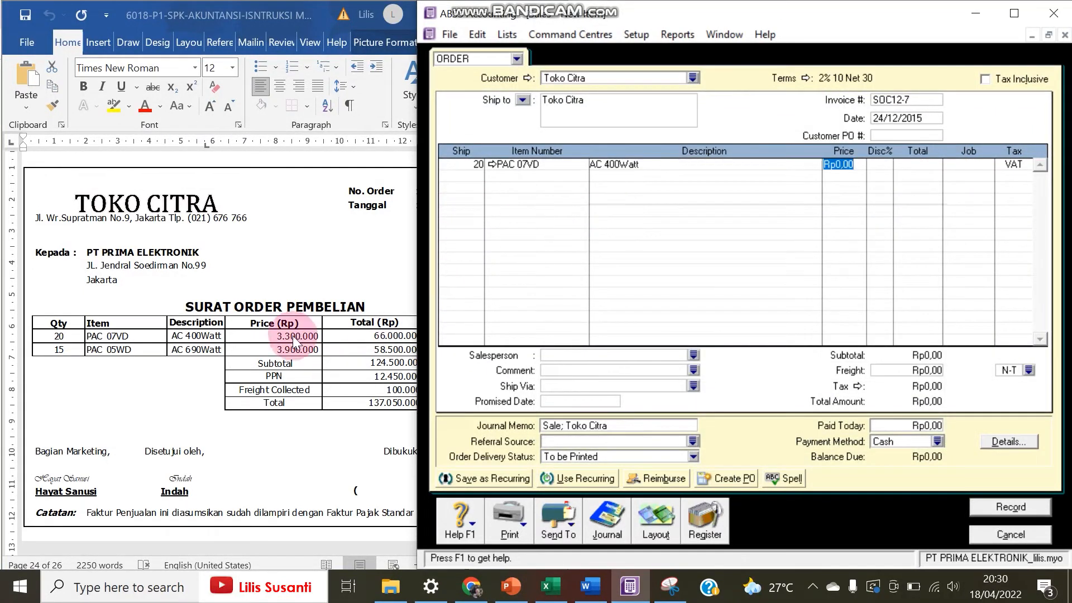
pyautogui.write('3300000')
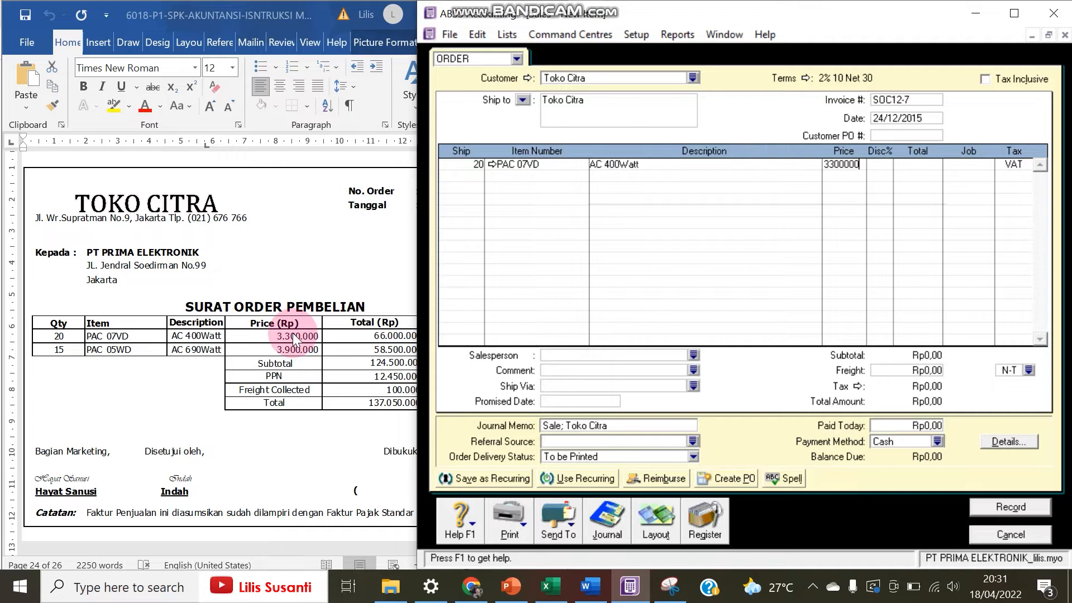
pyautogui.press('Tab')
# Enter the second order line for 15 units of item PAC 05WD at a price of 3900000.
pyautogui.write('15')
pyautogui.press('Tab')
pyautogui.press('Tab')
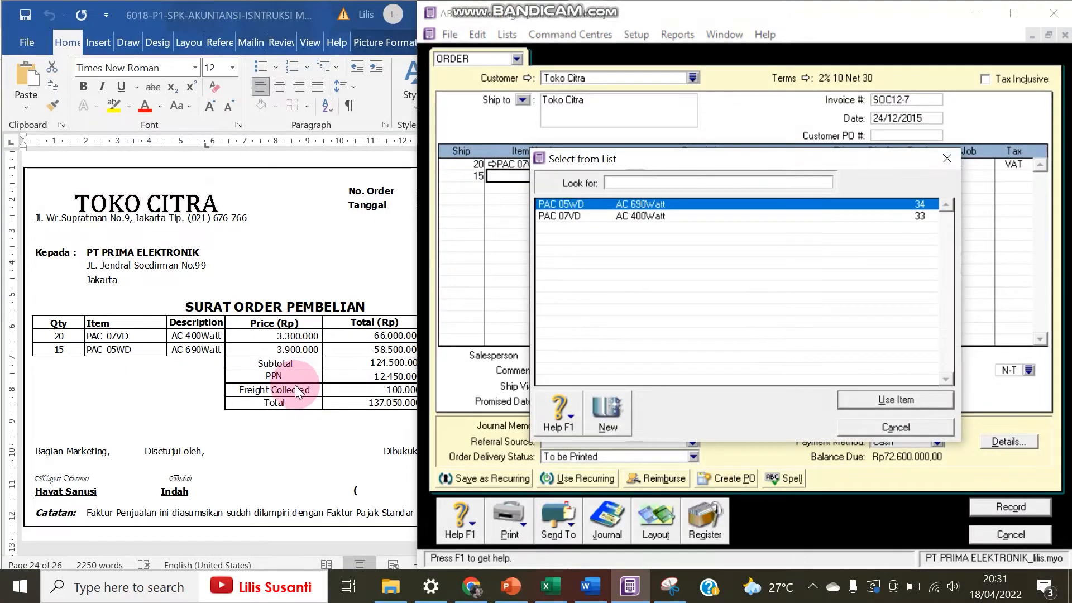
pyautogui.doubleClick(614, 205)
pyautogui.press('Tab')
pyautogui.write('3')
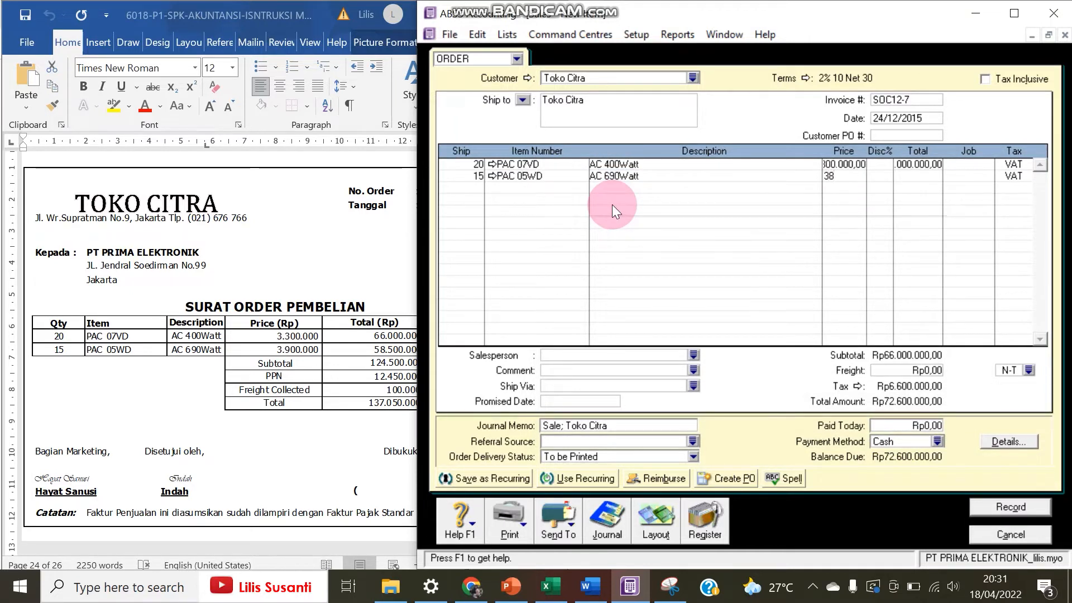
pyautogui.write('900000')
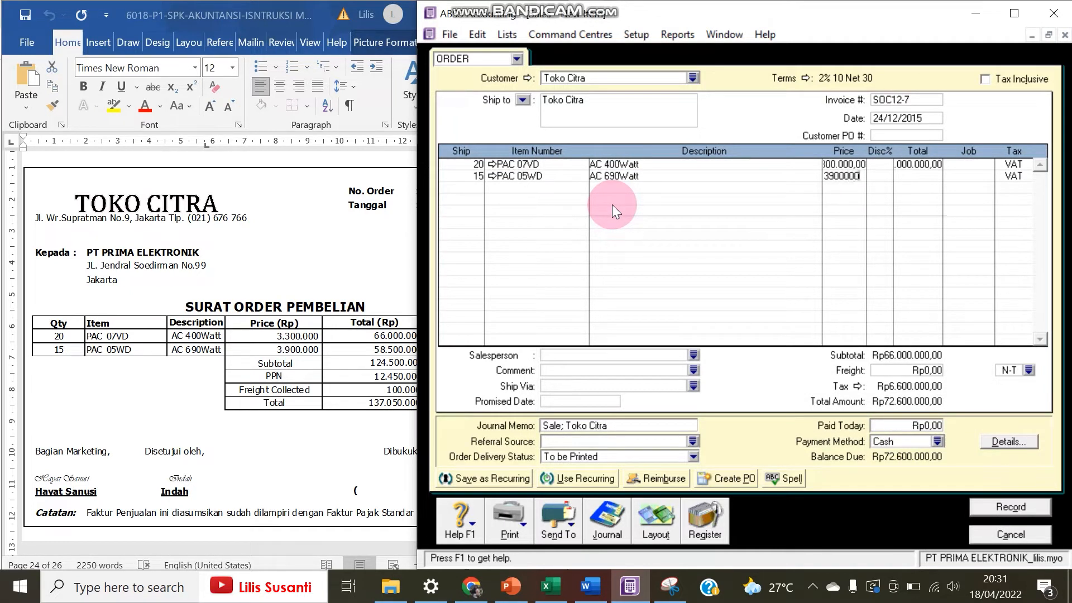
pyautogui.press('Tab')
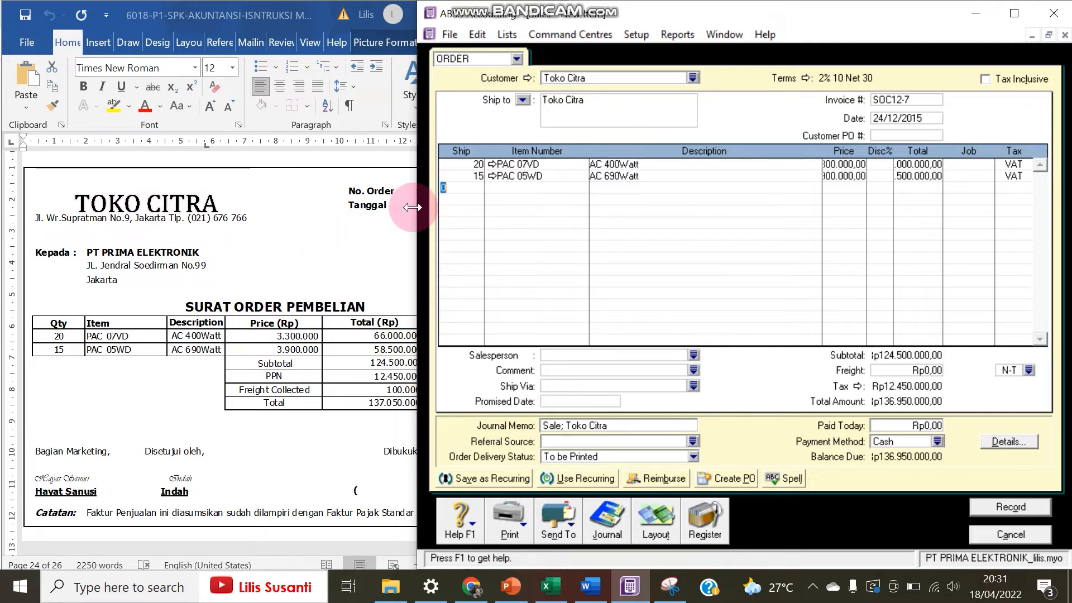
# Set the order's freight to 100000 as listed on Dokumen 23, keeping the N-T tax code.
pyautogui.click(355, 300)
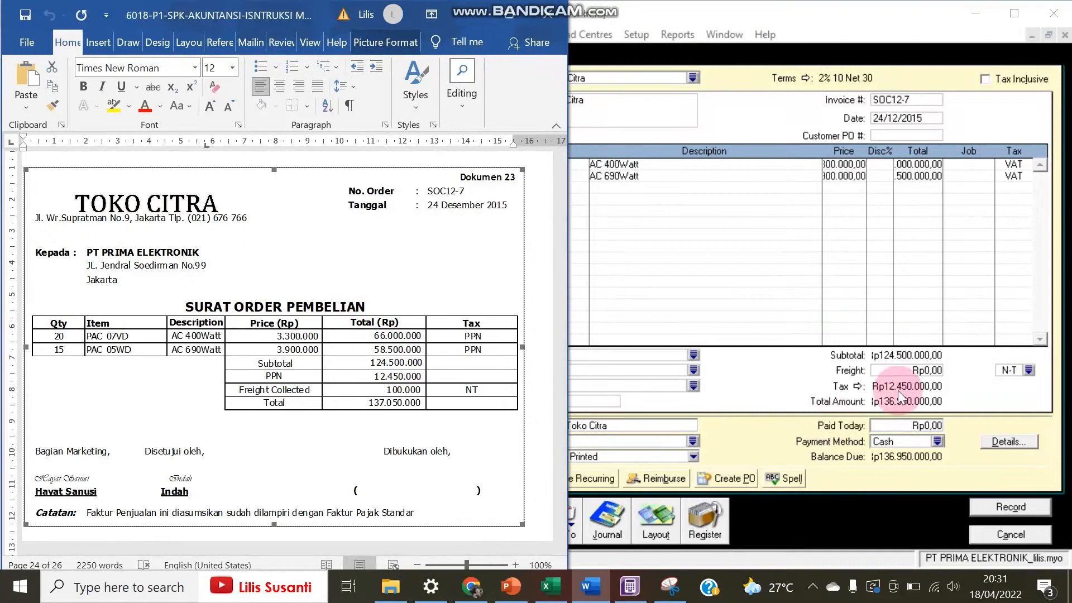
pyautogui.click(923, 374)
pyautogui.write('100000')
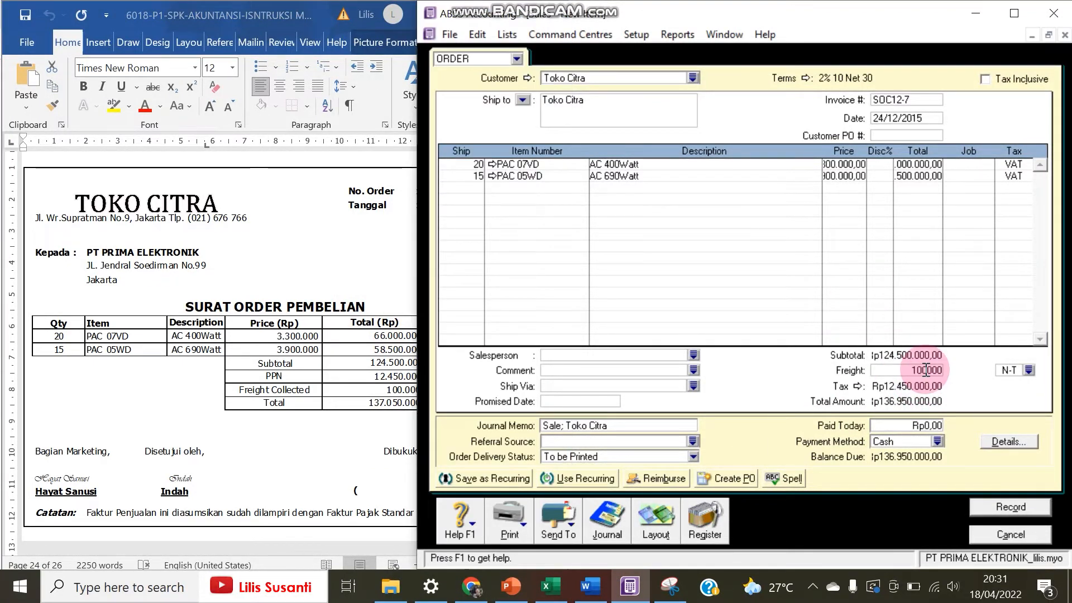
pyautogui.press('Tab')
# Check the Toko Citra order's totals and type against Dokumen 23 and record the order.
pyautogui.click(391, 424)
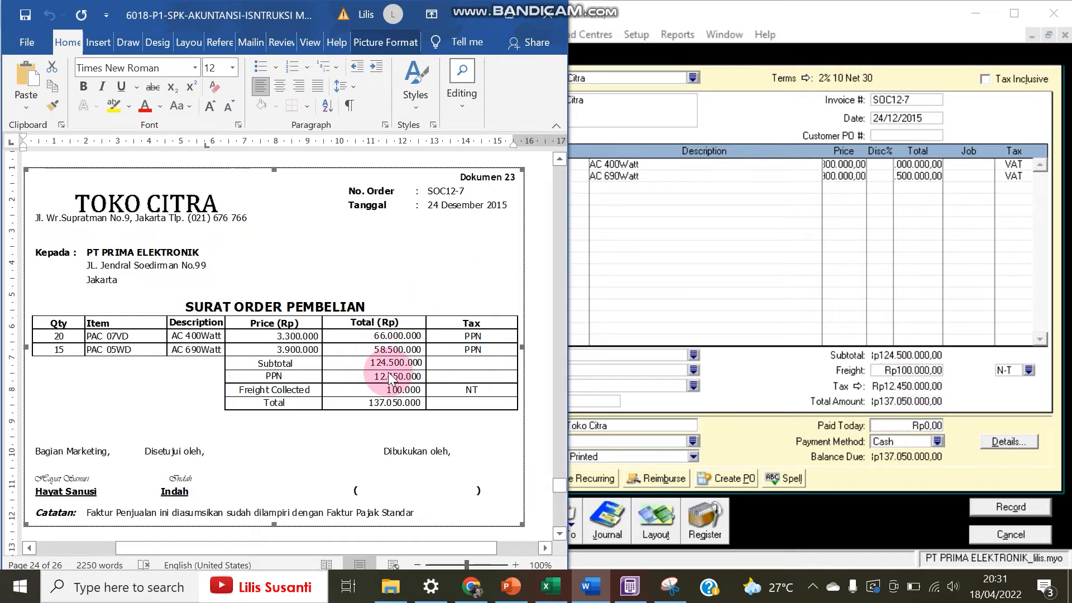
pyautogui.click(777, 441)
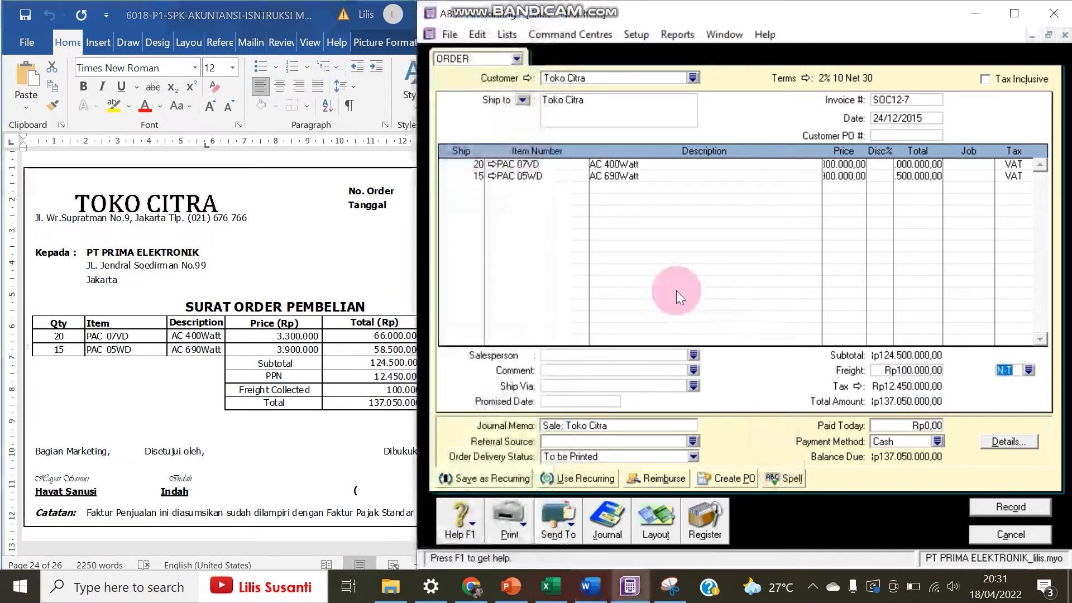
pyautogui.click(371, 277)
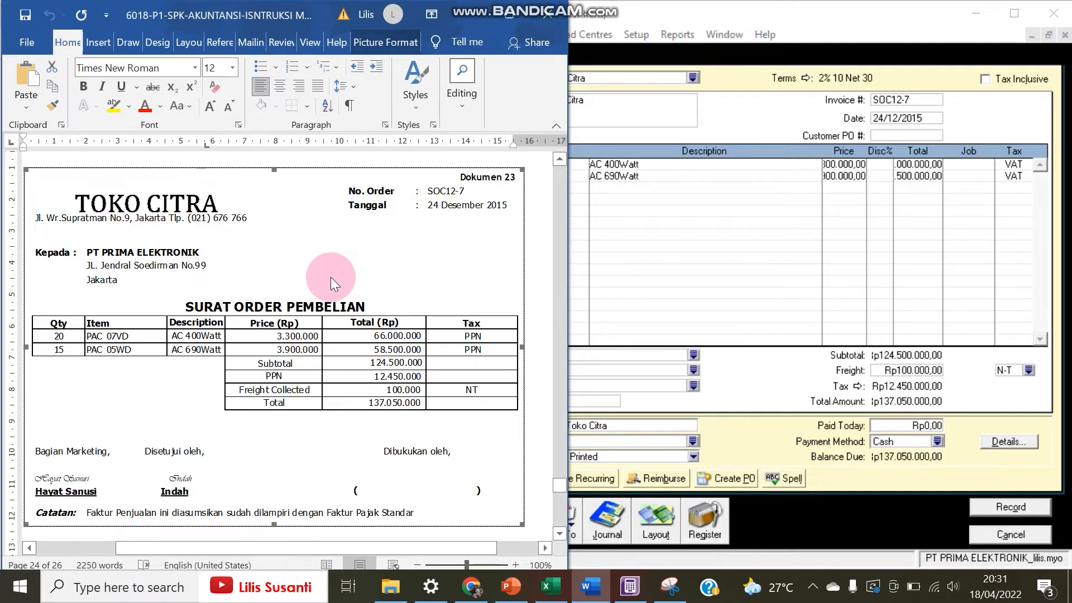
pyautogui.click(642, 13)
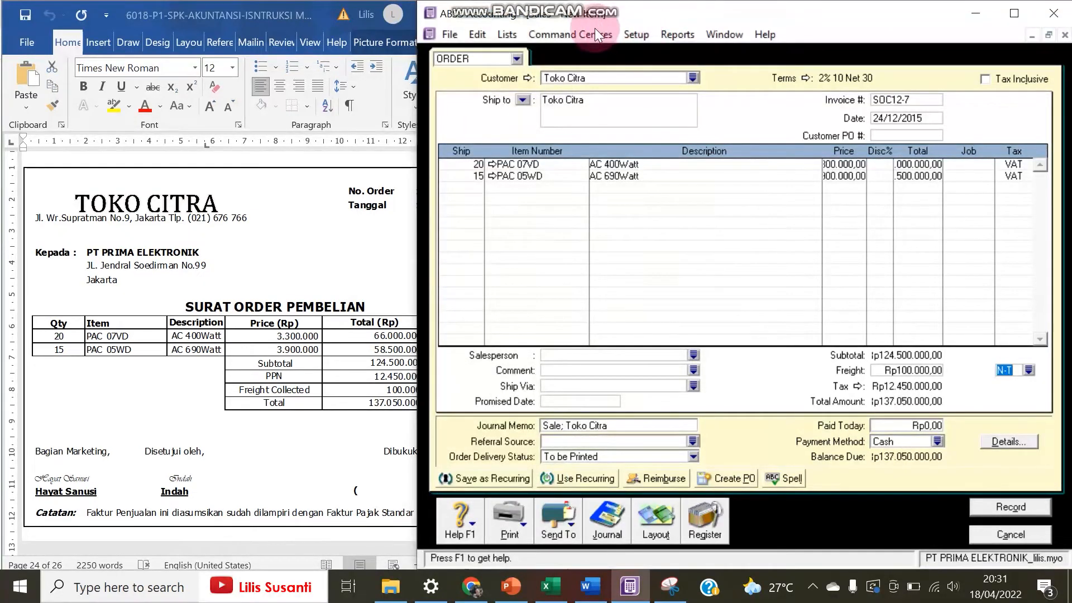
pyautogui.click(484, 58)
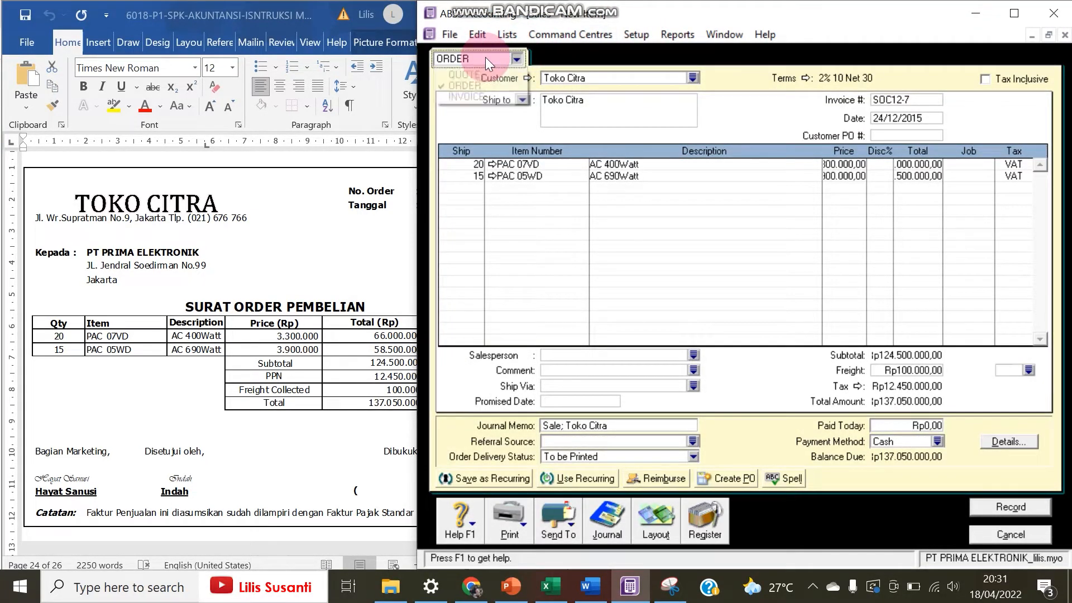
pyautogui.click(682, 8)
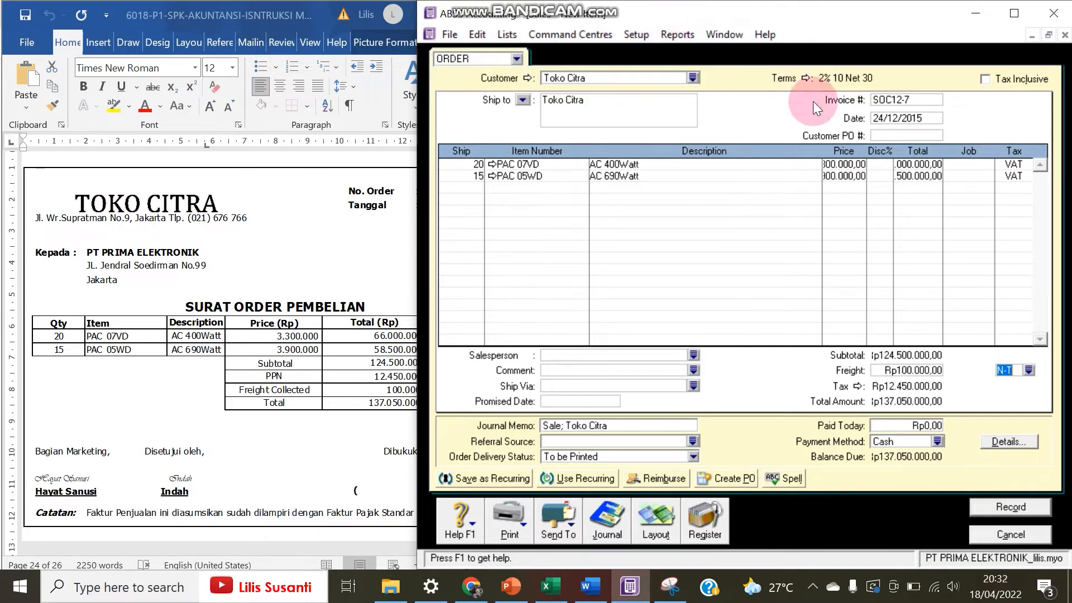
pyautogui.click(1000, 509)
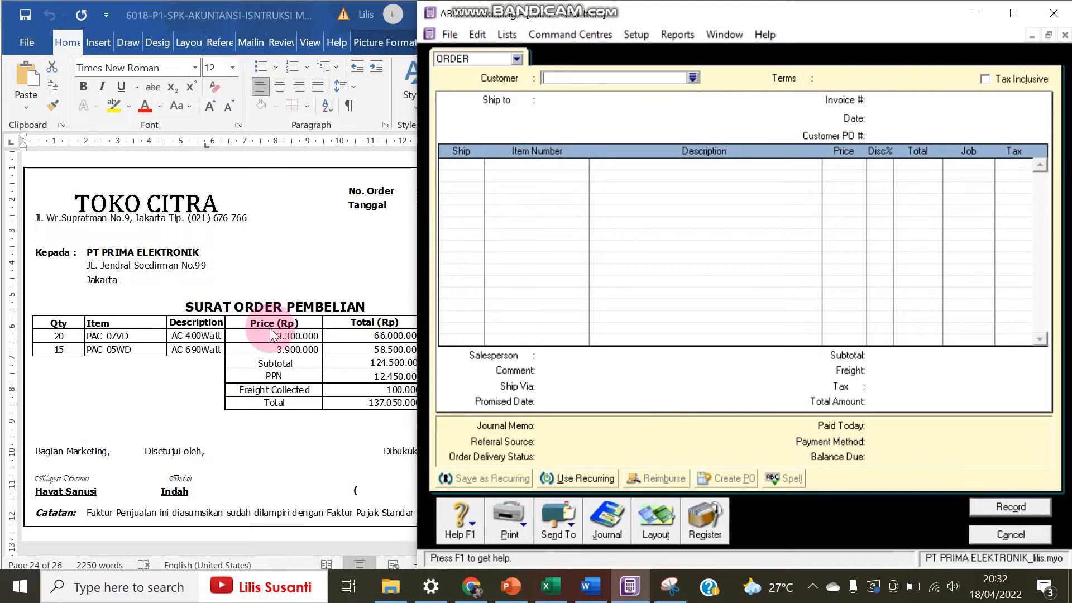
# Switch to the Word document and bring the Dokumen 24 cash receipt from Toko Indah into view.
pyautogui.click(270, 327)
pyautogui.scroll(-1, 268, 327)
pyautogui.scroll(-9, 268, 327)
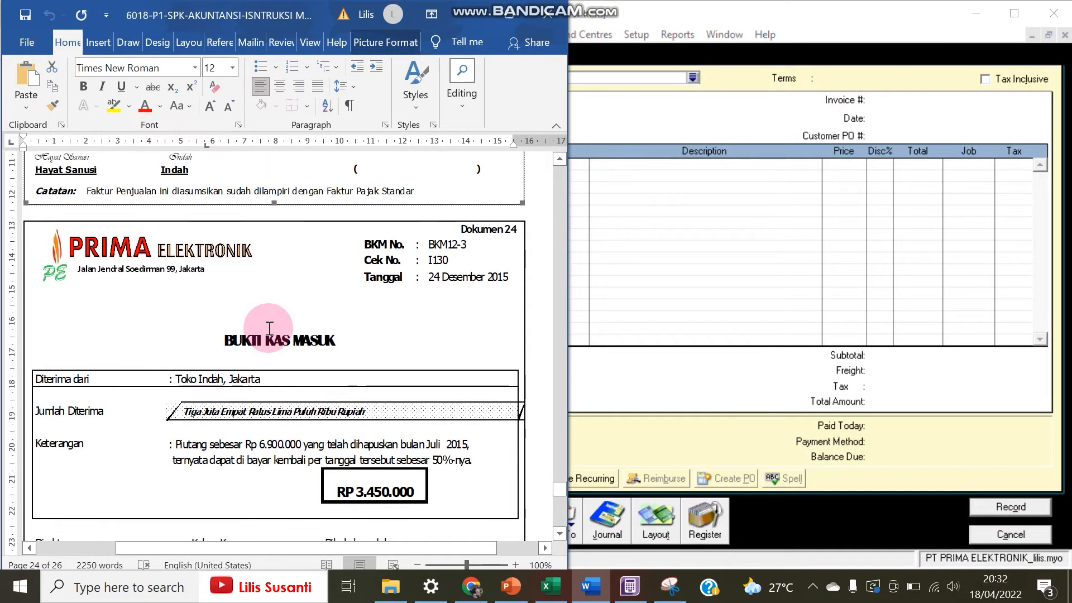
pyautogui.scroll(-1, 270, 327)
pyautogui.scroll(1, 269, 328)
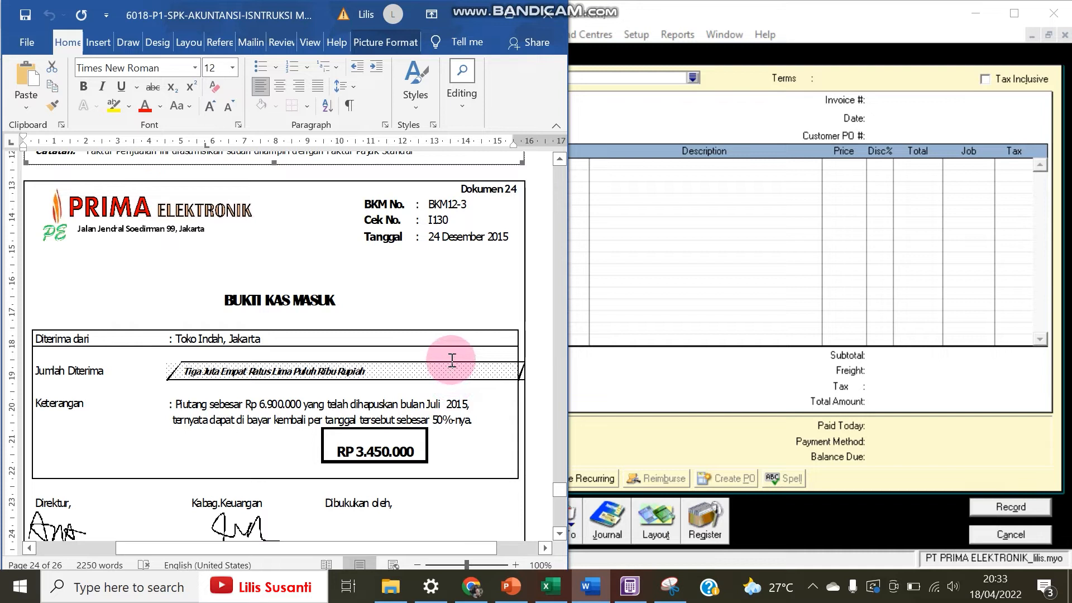
# Close the empty sales order form and open a Receive Money entry in Banking for the Dokumen 24 receipt.
pyautogui.click(986, 541)
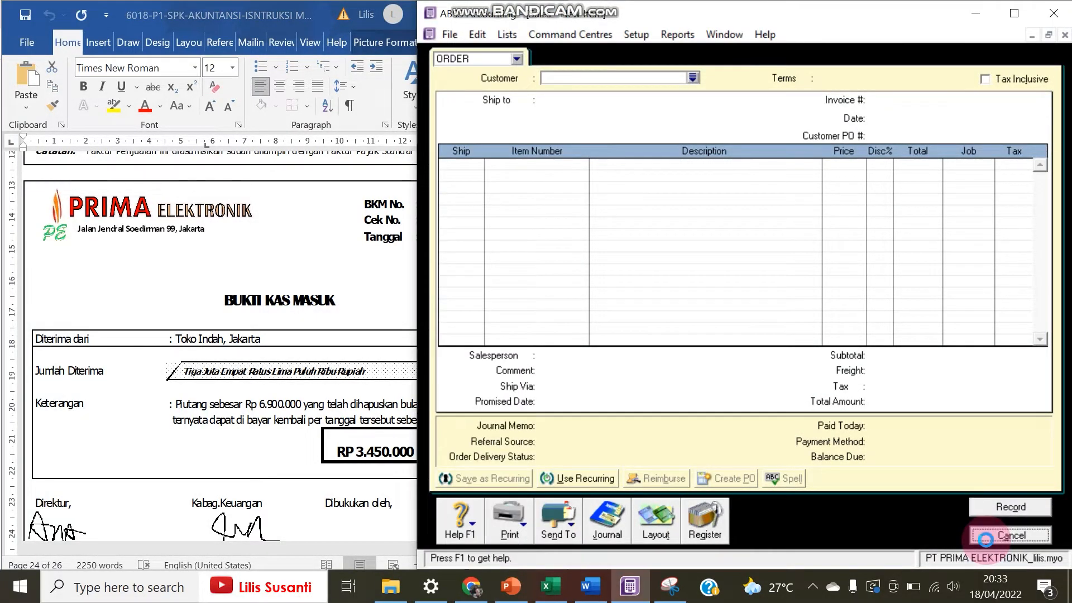
pyautogui.click(986, 540)
pyautogui.click(340, 454)
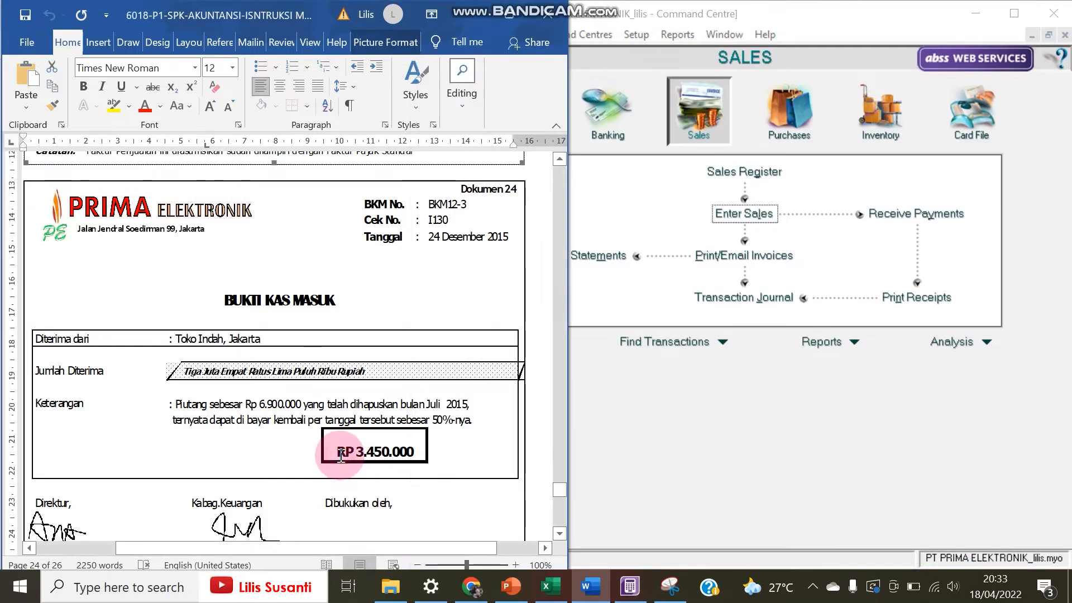
pyautogui.click(611, 449)
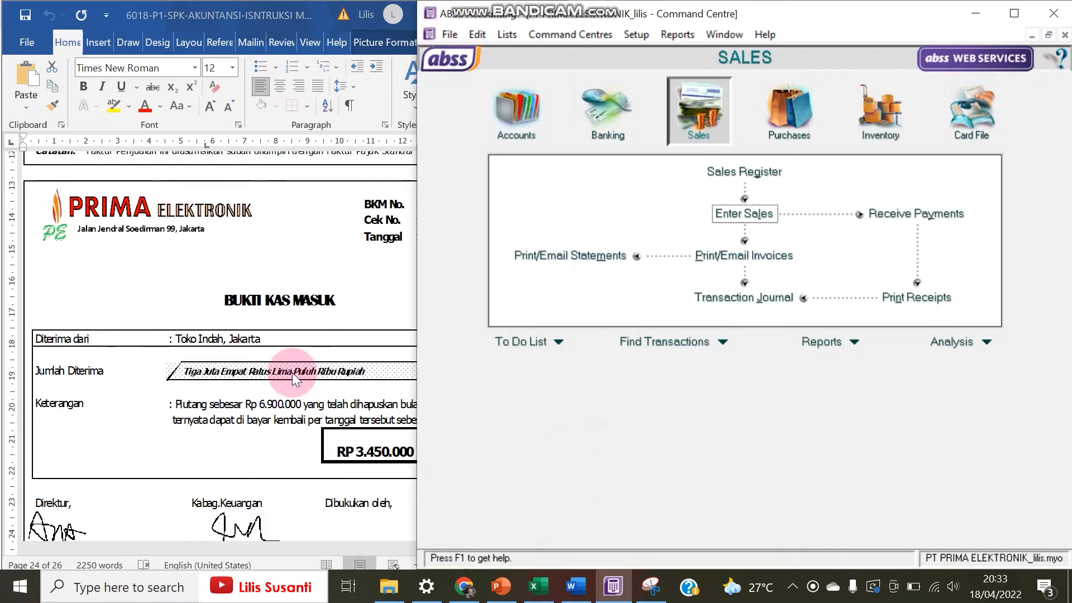
pyautogui.click(284, 373)
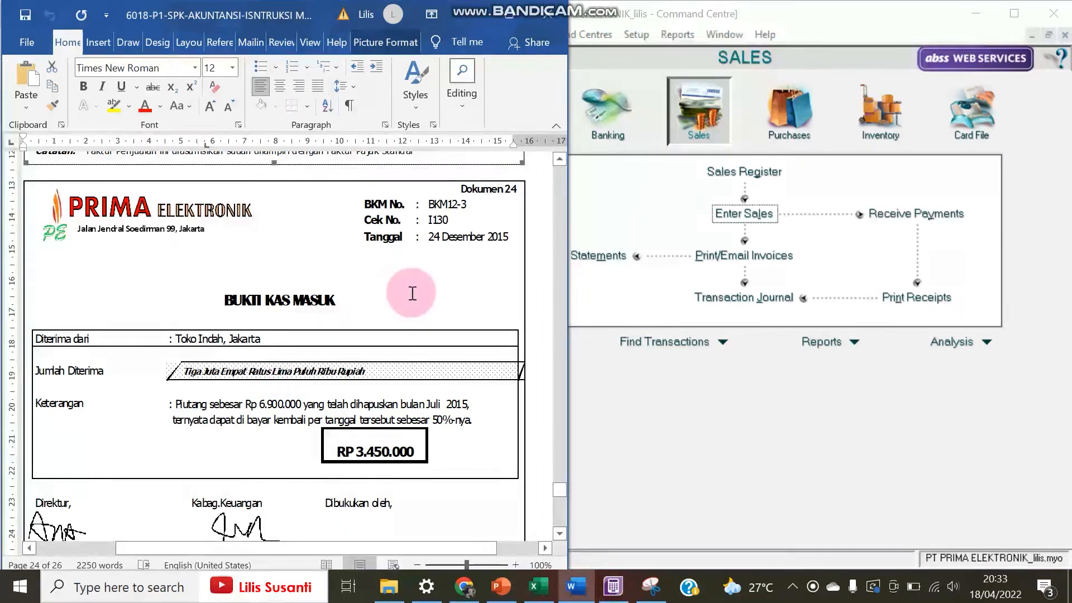
pyautogui.click(598, 112)
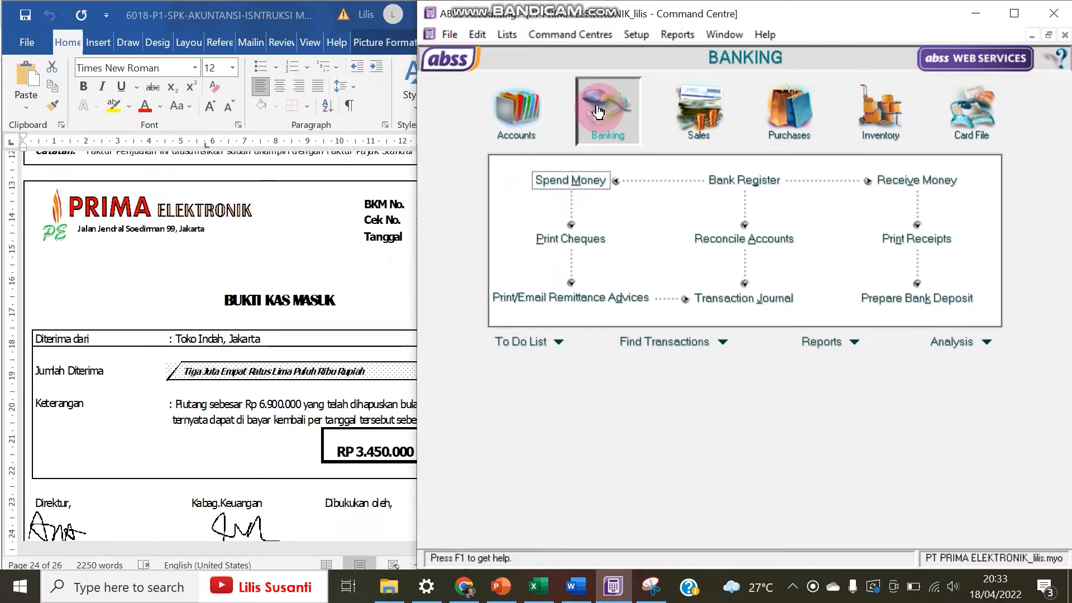
pyautogui.click(257, 410)
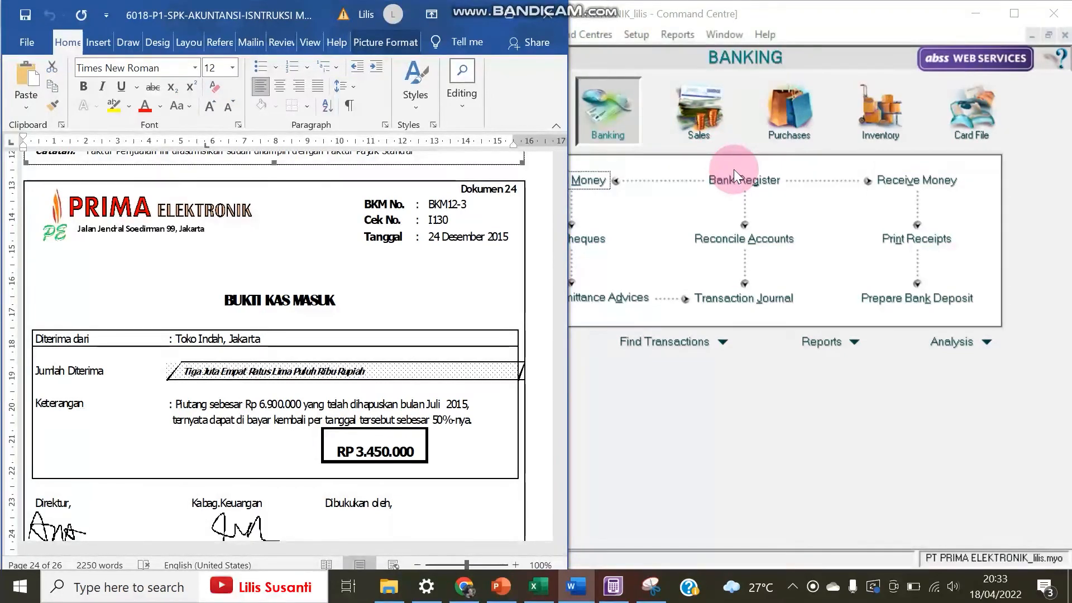
pyautogui.click(937, 180)
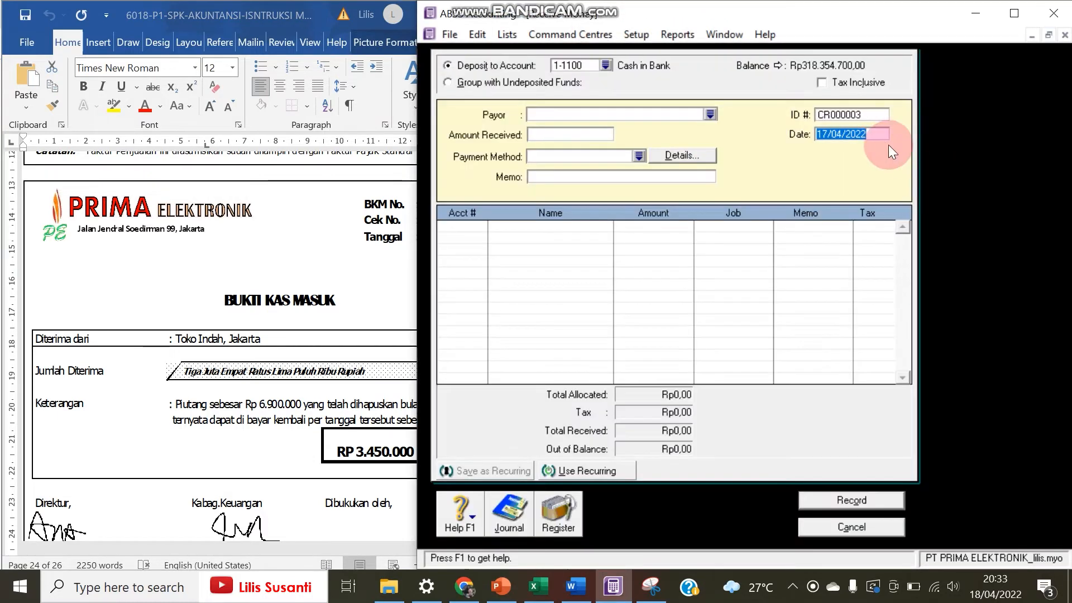
# Date the Receive Money entry 24/12/2015 as given on Dokumen 24.
pyautogui.click(396, 239)
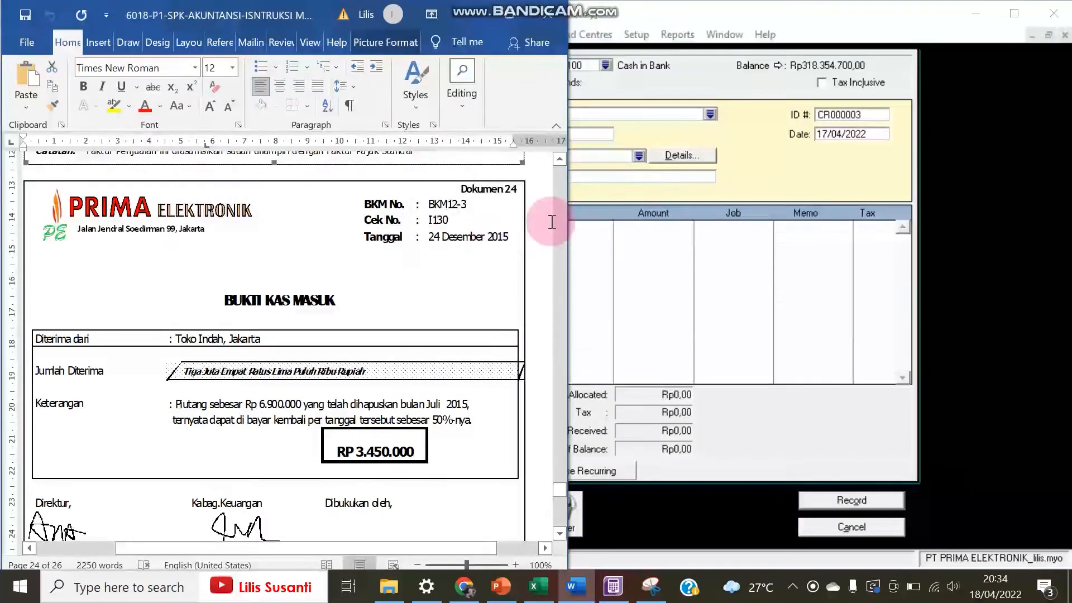
pyautogui.click(877, 136)
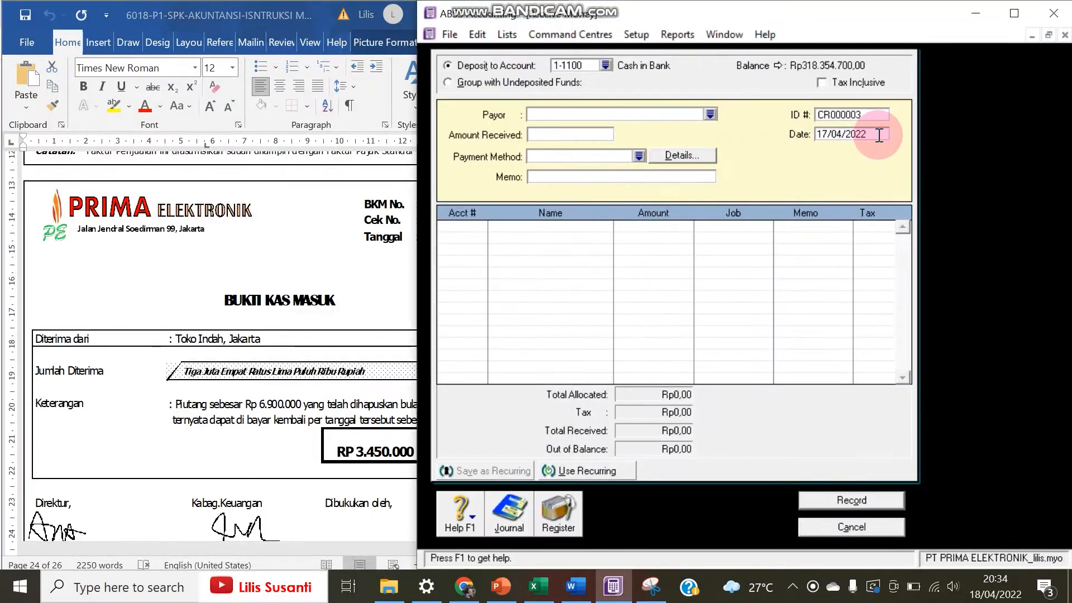
pyautogui.write('24/')
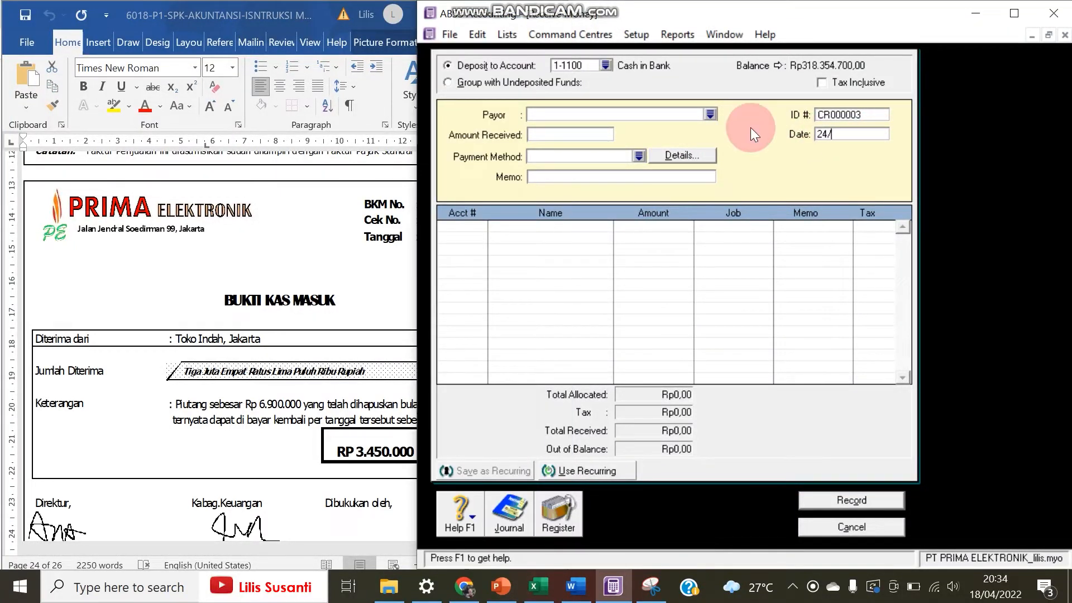
pyautogui.write('12/2015')
pyautogui.press('Tab')
# Set the receipt's ID number to BKM12-3 in capitals, matching the BKM number on Dokumen 24.
pyautogui.click(282, 286)
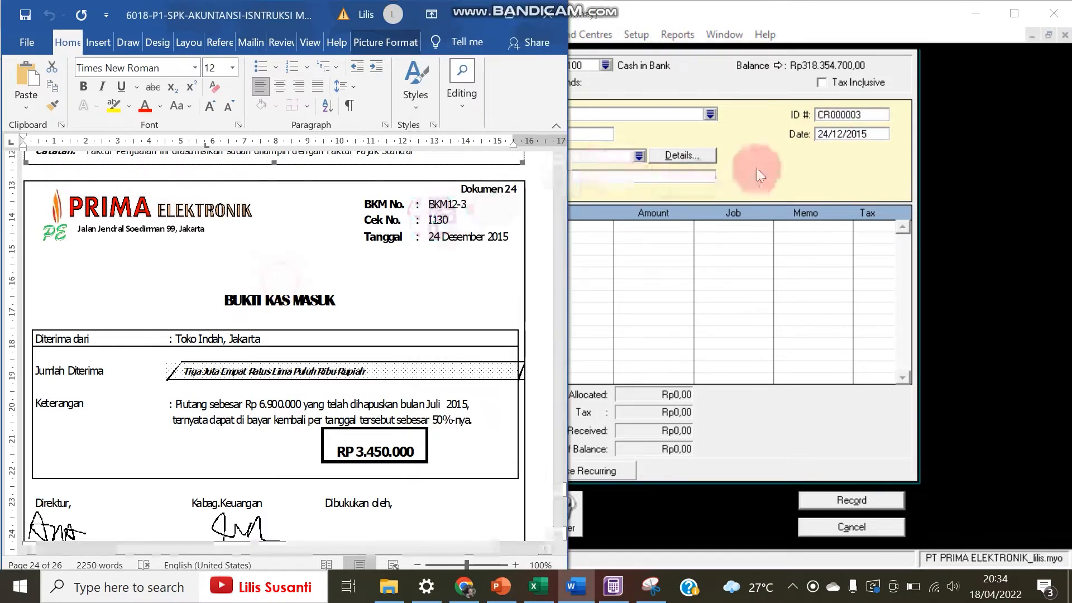
pyautogui.click(857, 115)
pyautogui.write('bk')
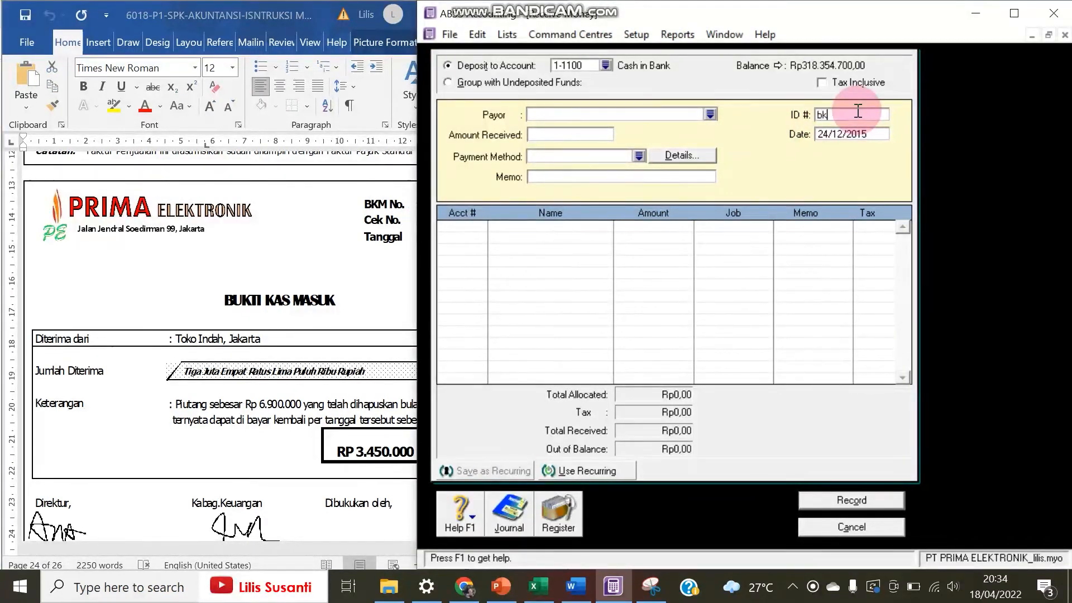
pyautogui.write('m12-3')
pyautogui.press('Tab')
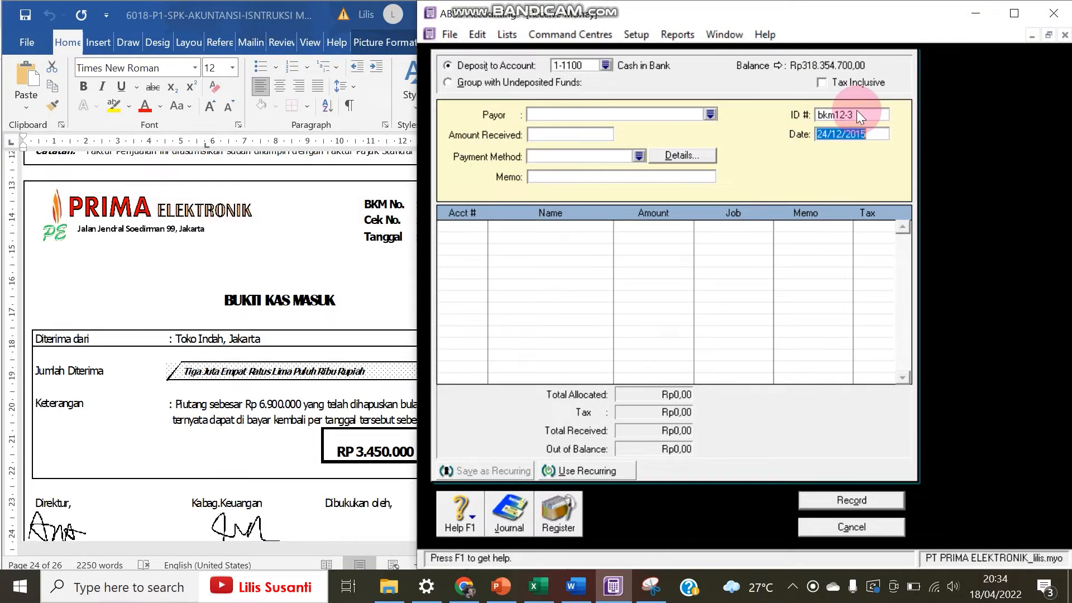
pyautogui.click(836, 115)
pyautogui.write('BK12-3')
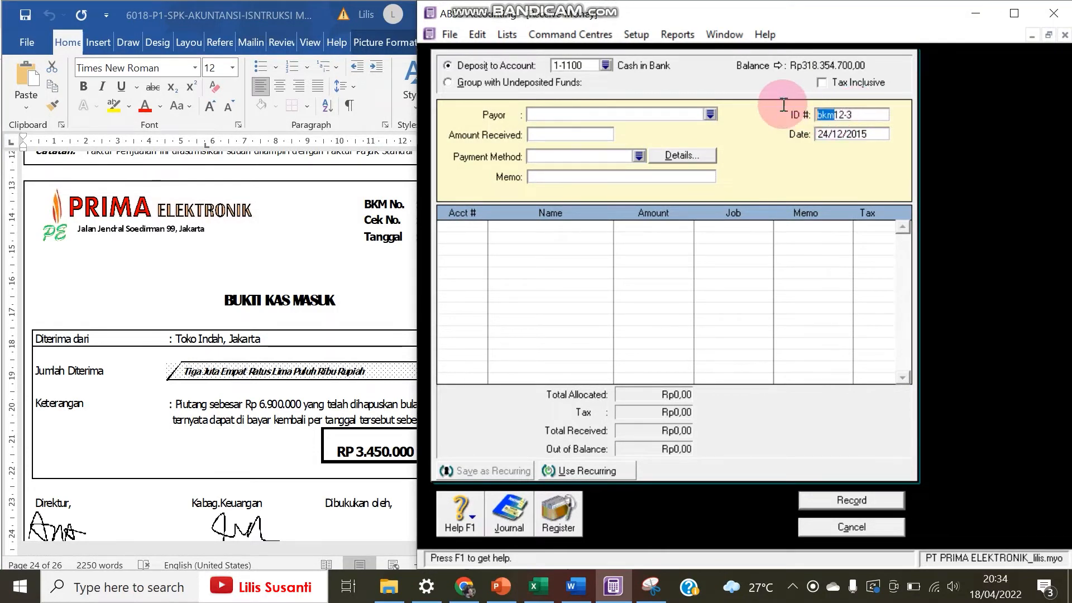
pyautogui.write('M')
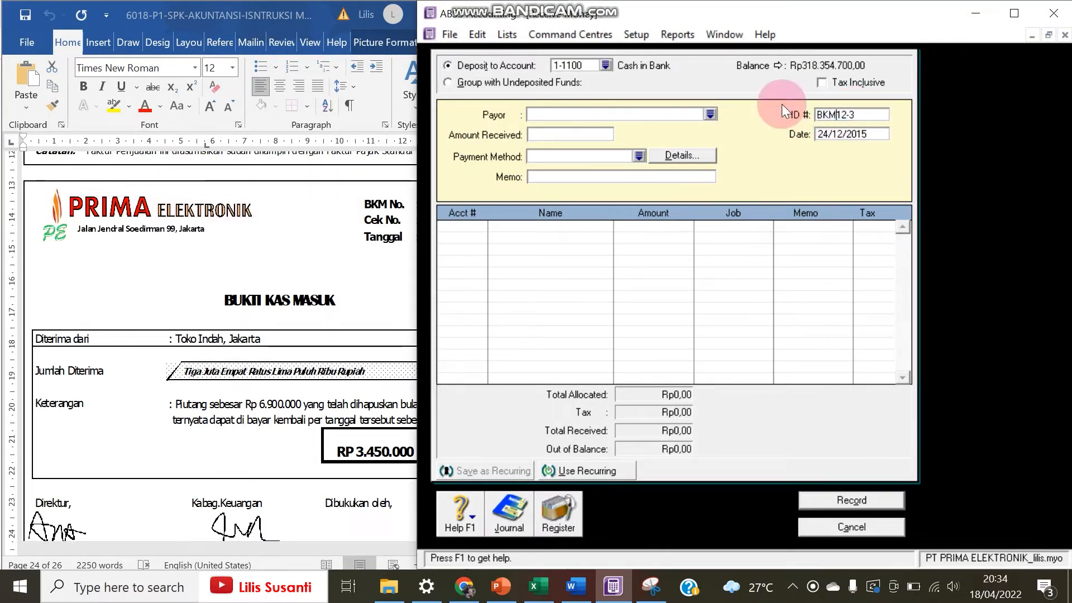
# Enter 3450000 as the amount received from Dokumen 24.
pyautogui.click(571, 135)
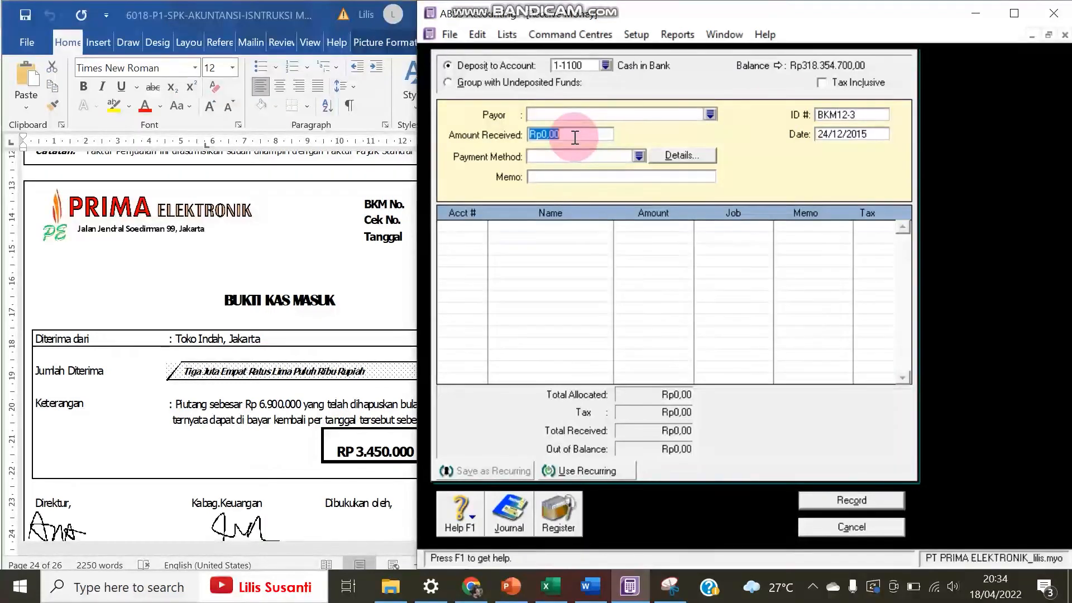
pyautogui.write('3')
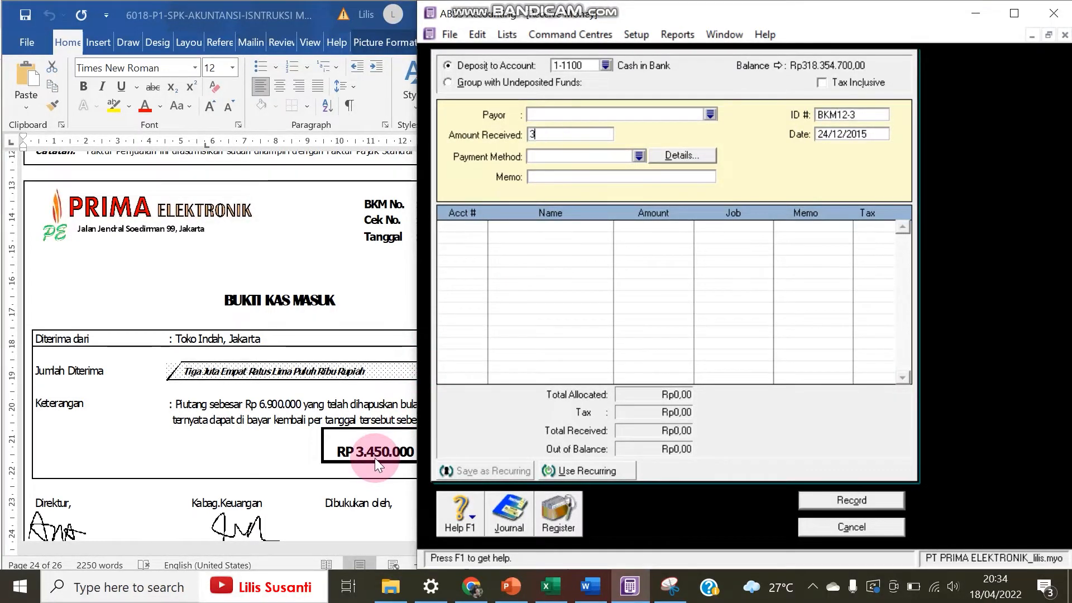
pyautogui.write('.450.000')
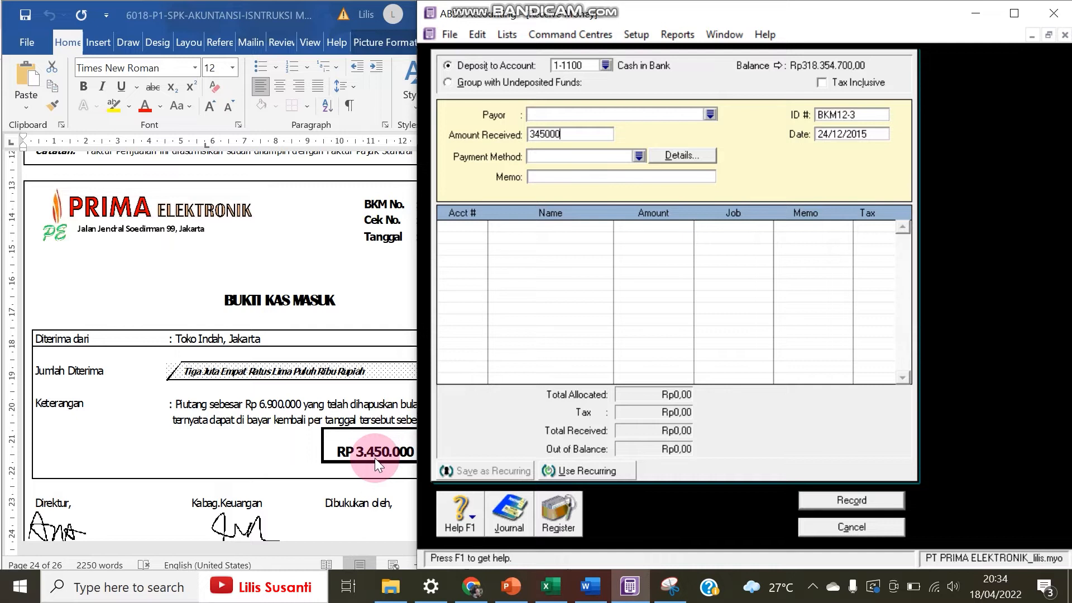
pyautogui.press('Tab')
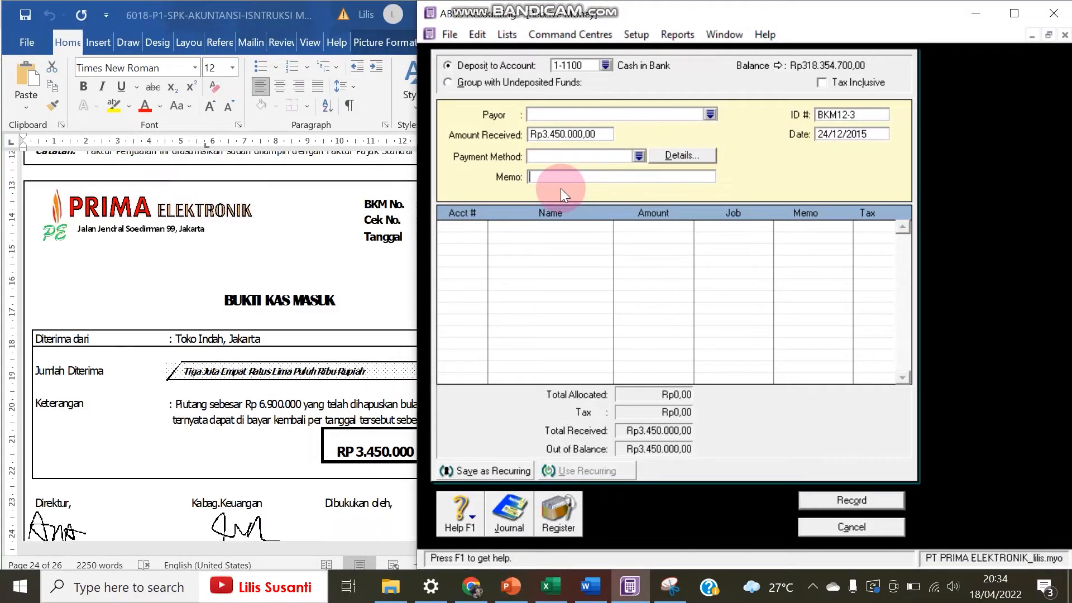
# Fill in the receipt's memo as "Pembayaran Piutang yang sudah dihapuskan".
pyautogui.press('BackSpace')
pyautogui.press('BackSpace')
pyautogui.write('Pemba')
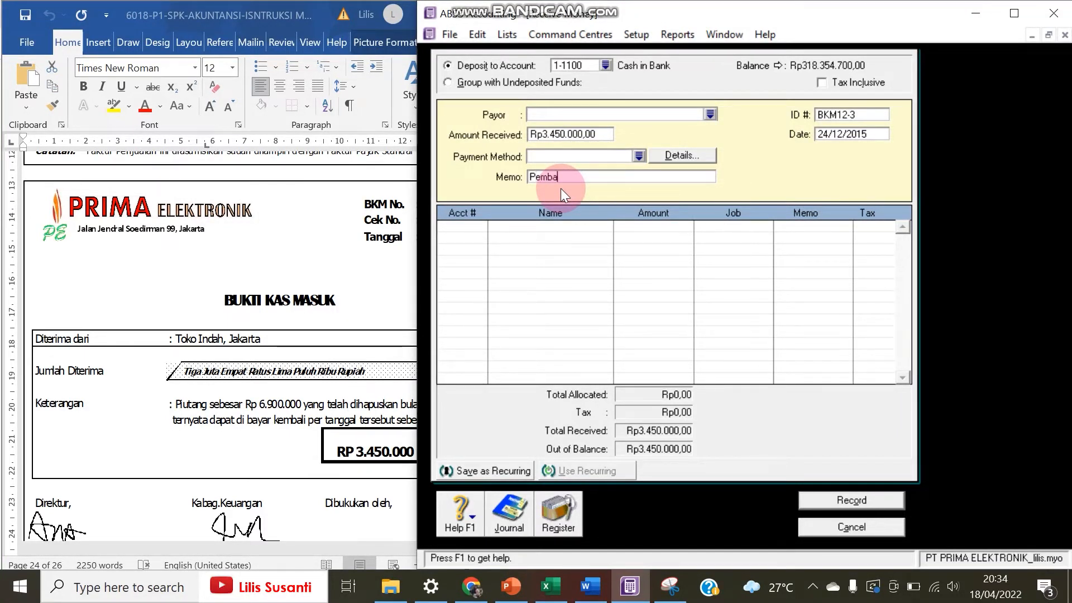
pyautogui.write('yaran Piutang yang sudah dihapuskan')
# Allocate the full received amount to account 1-1400 Allowance for Doubtful Debt on the first line.
pyautogui.click(447, 234)
pyautogui.write('4-')
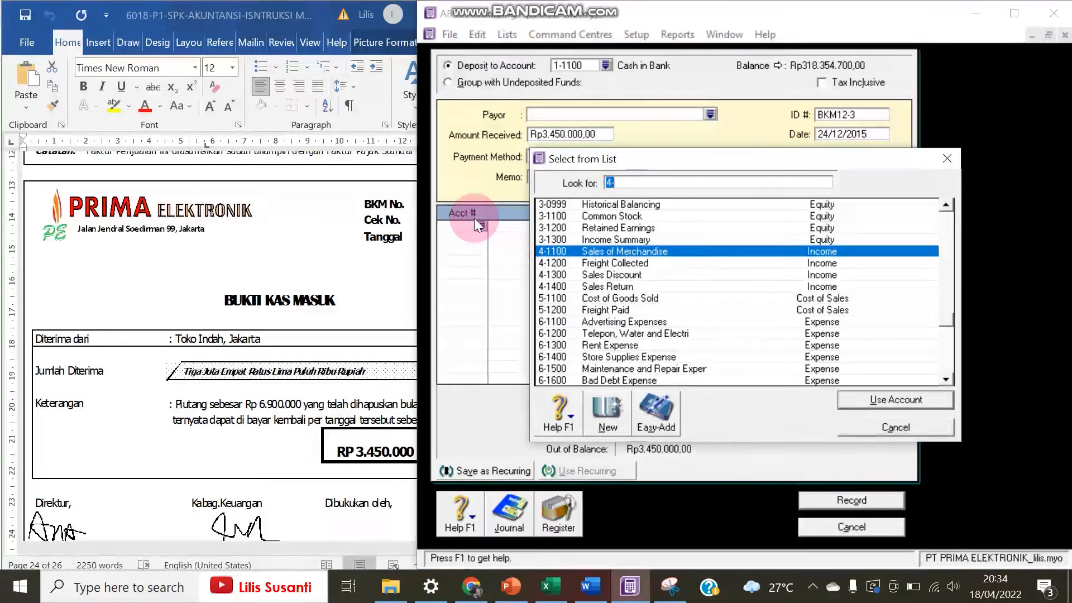
pyautogui.write('1')
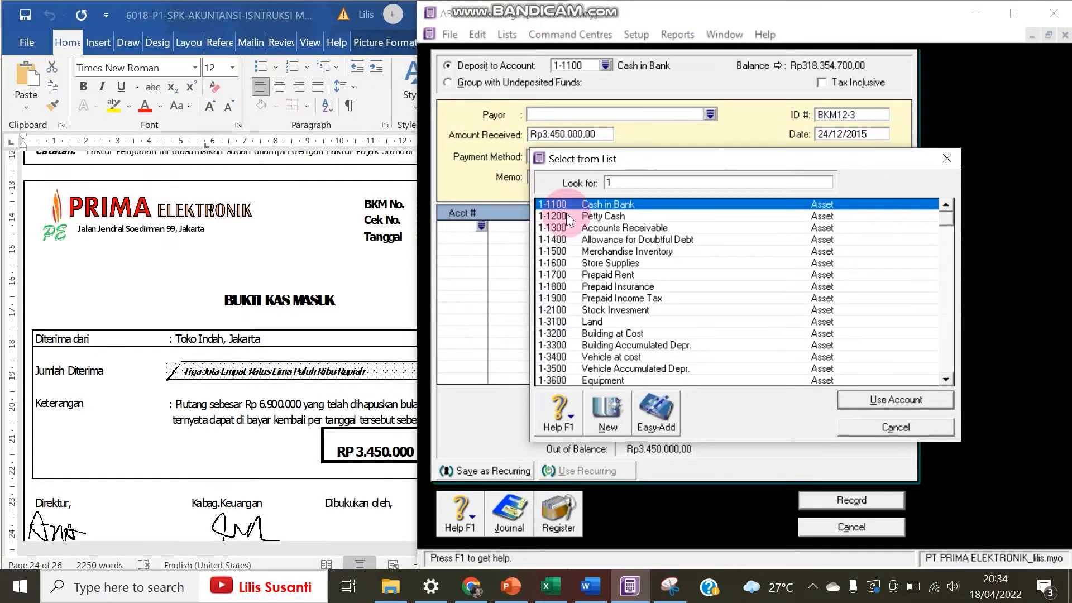
pyautogui.click(633, 240)
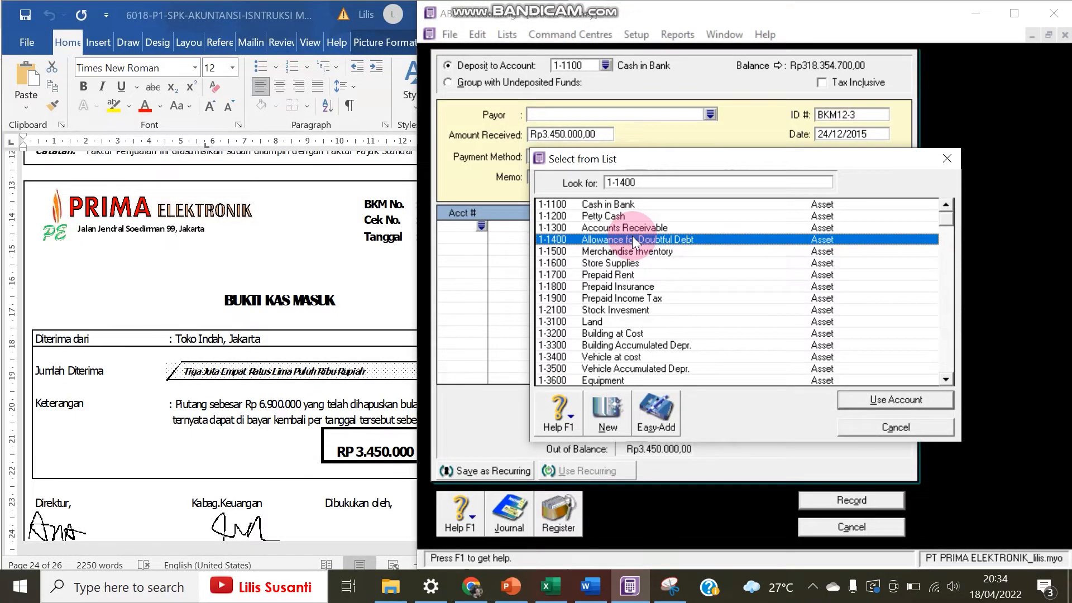
pyautogui.doubleClick(632, 239)
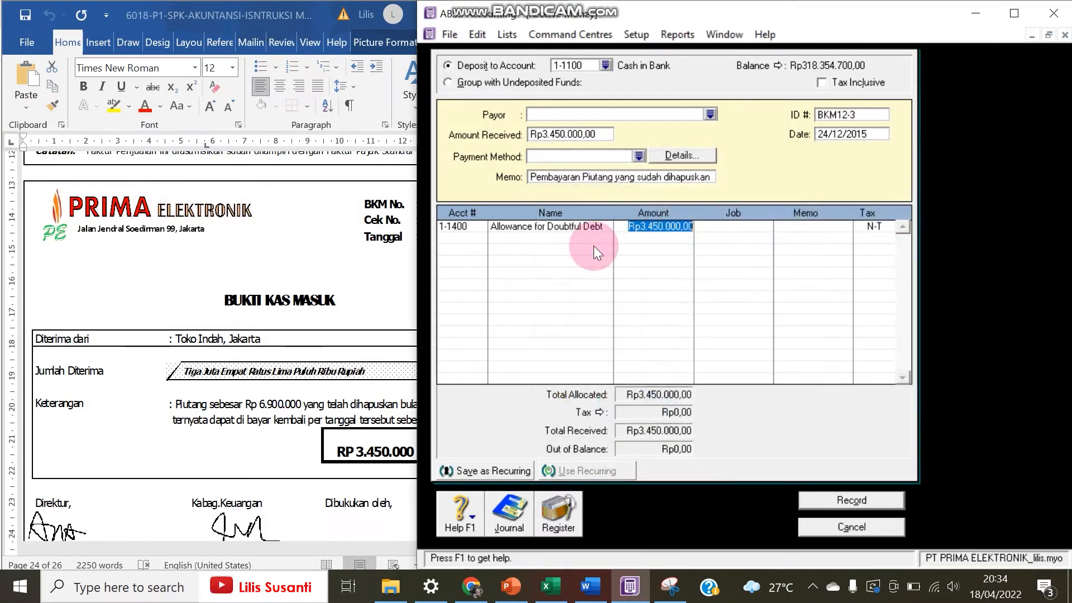
# Compare the Receive Money entry with Dokumen 24 side by side and record the receipt.
pyautogui.click(340, 348)
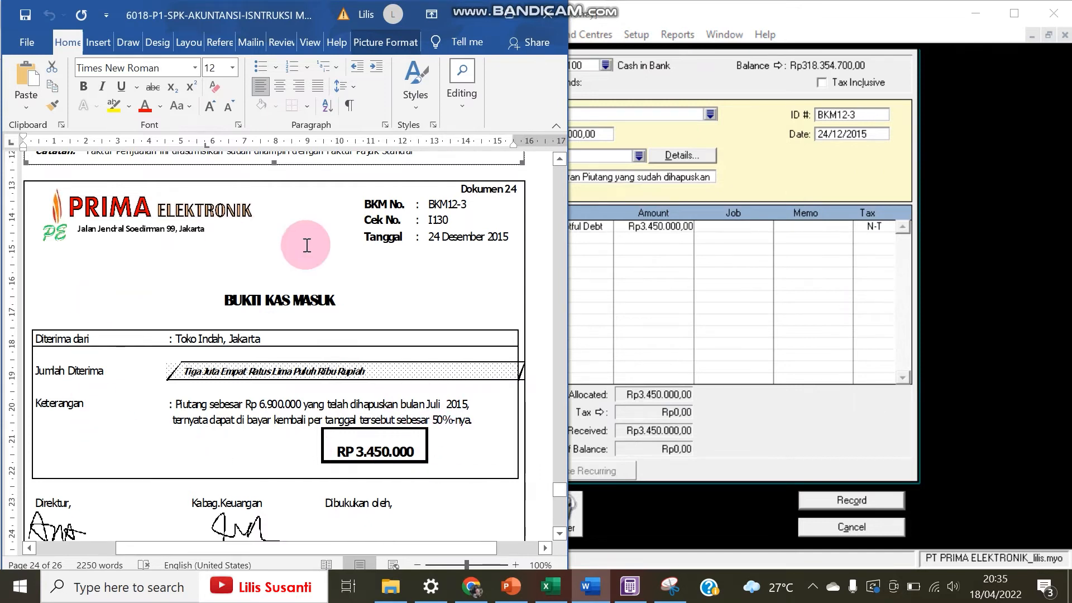
pyautogui.click(819, 439)
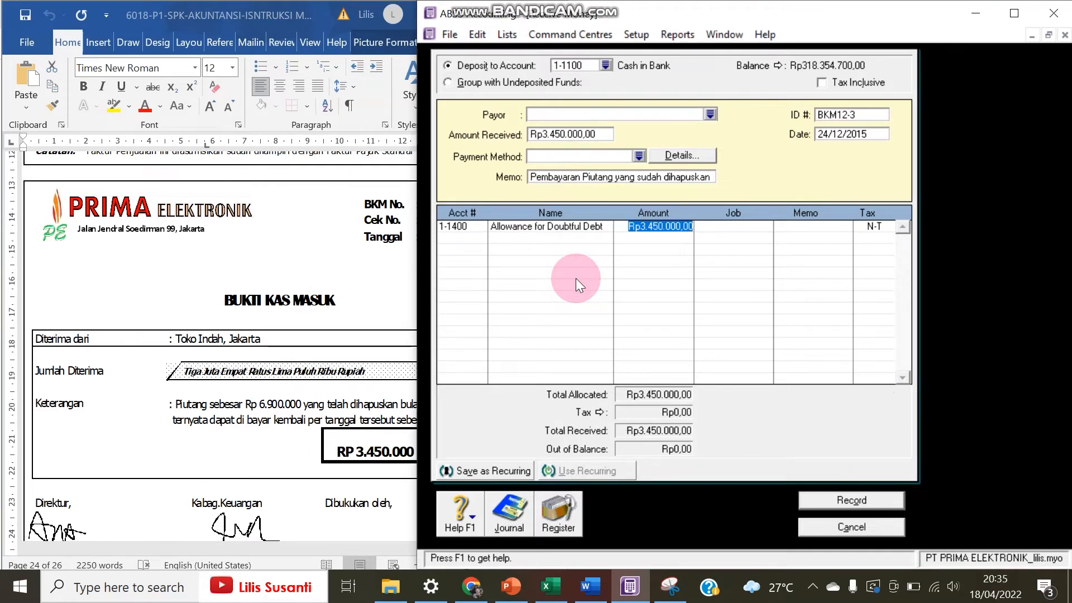
pyautogui.click(320, 347)
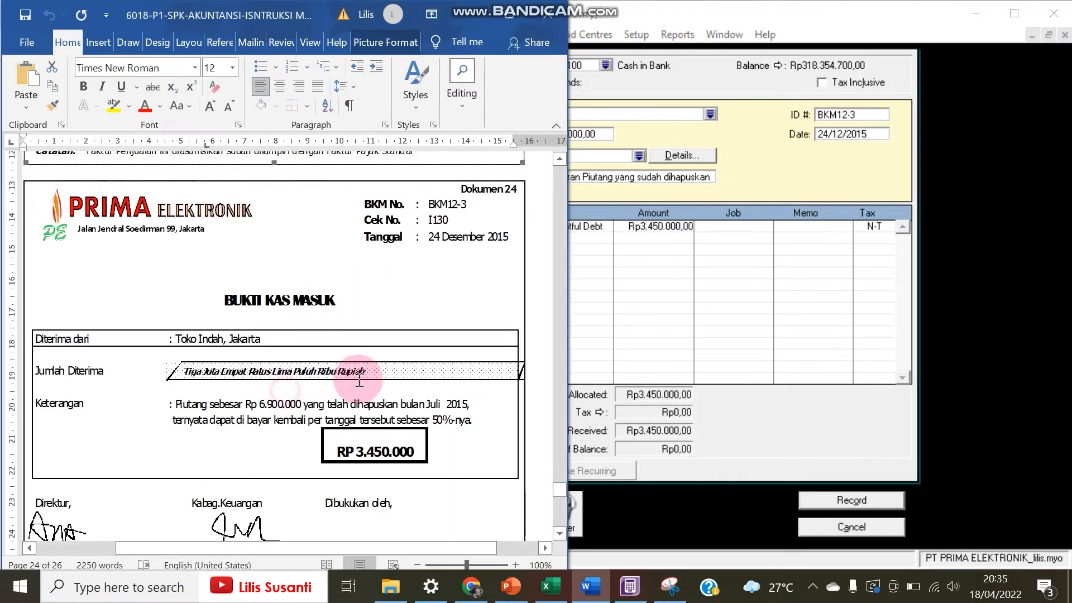
pyautogui.click(772, 173)
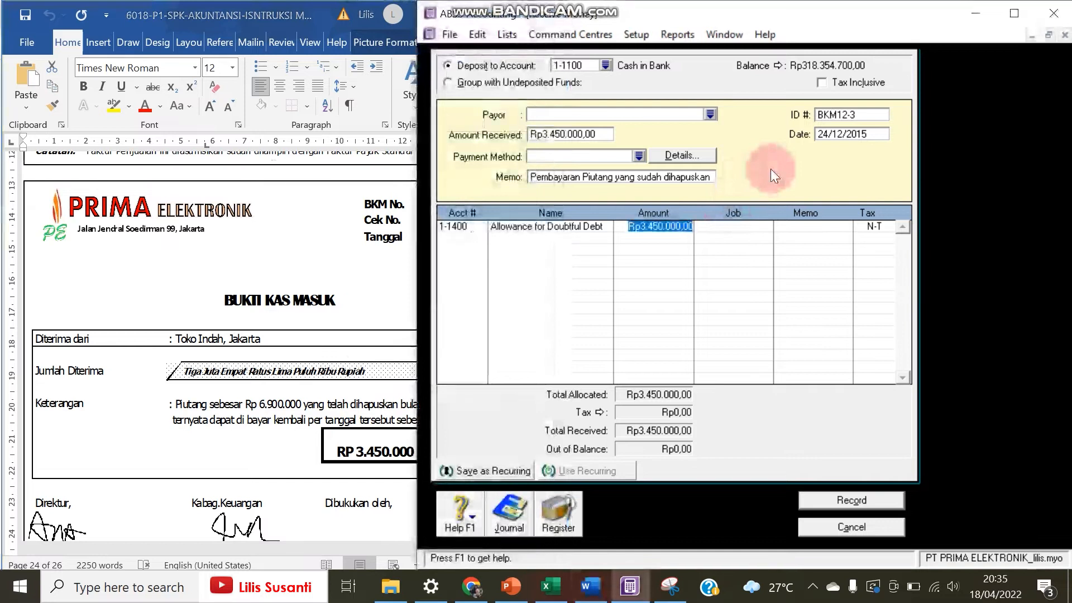
pyautogui.moveTo(422, 122); pyautogui.dragTo(533, 121)
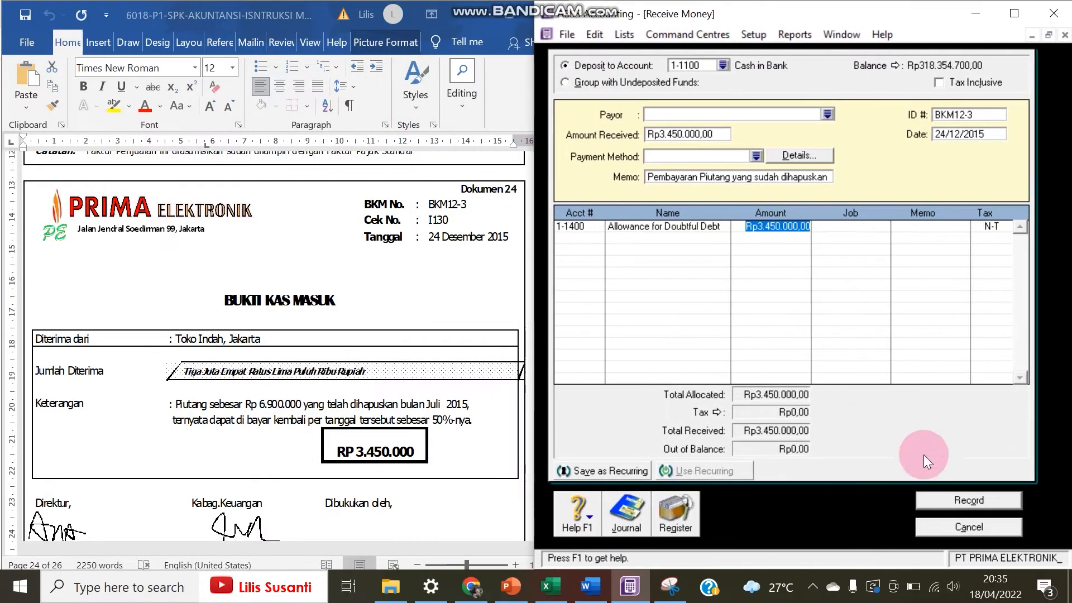
pyautogui.click(933, 497)
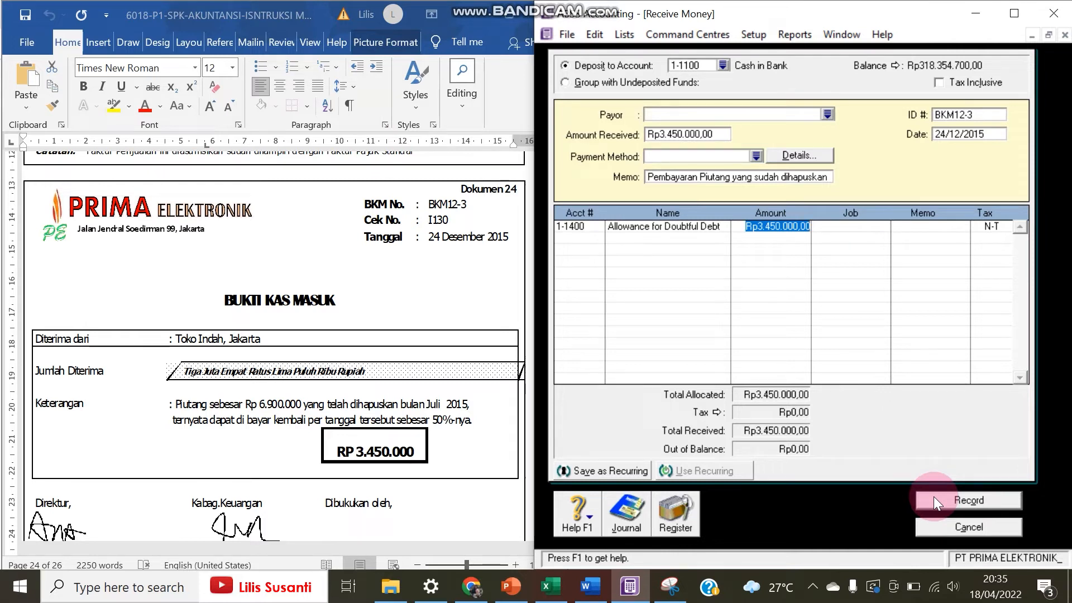
pyautogui.click(934, 497)
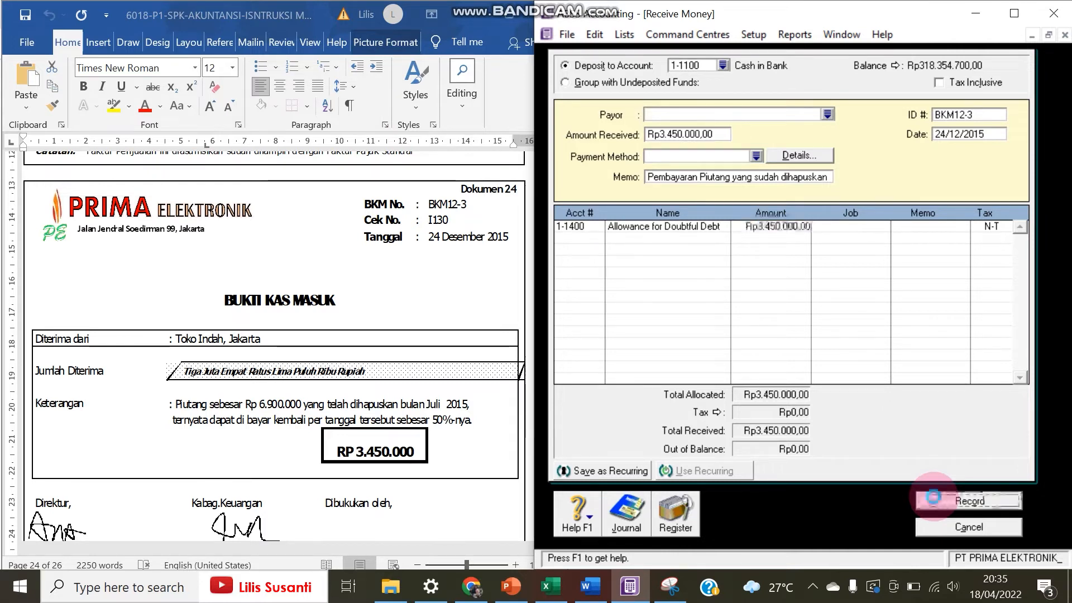
# Bring the Dokumen 25 sales invoice for Toko Citra into view in Word and close the empty Receive Money form in ABSS.
pyautogui.click(421, 354)
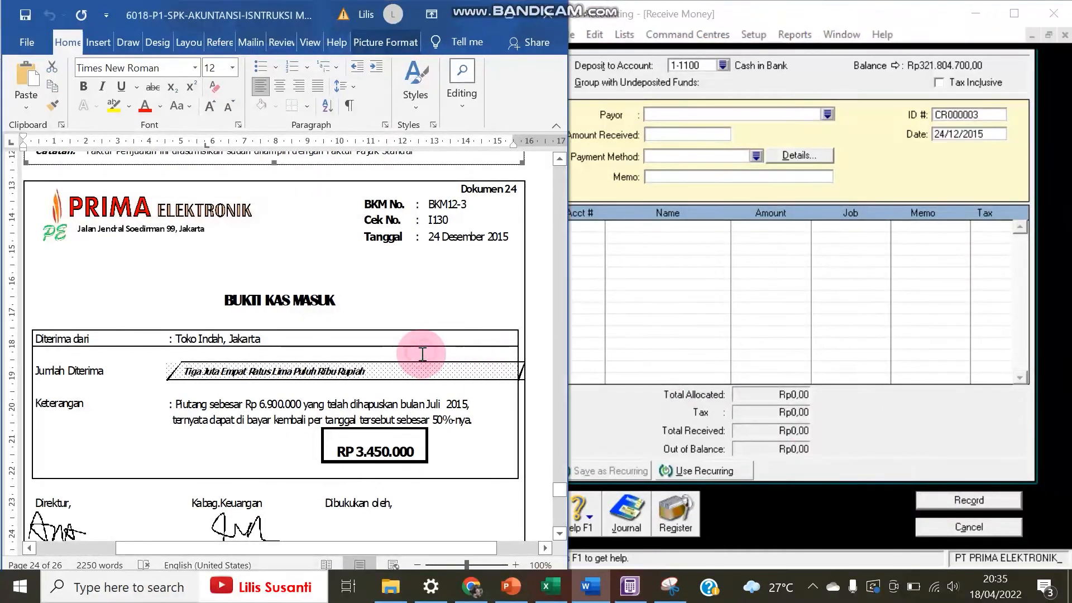
pyautogui.scroll(-10, 422, 353)
pyautogui.scroll(-10, 423, 354)
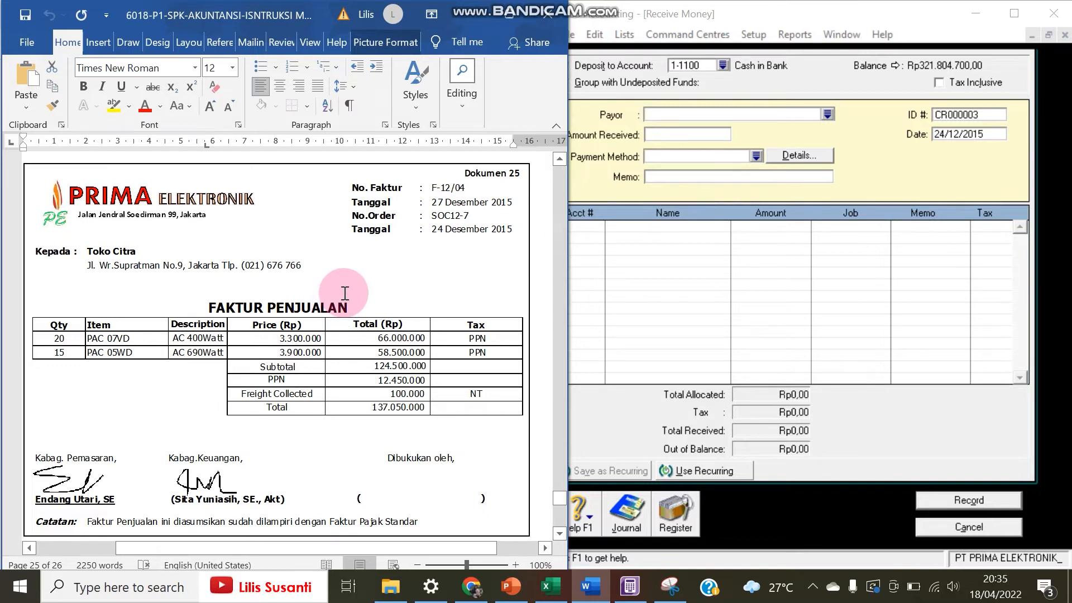
pyautogui.click(894, 517)
pyautogui.click(927, 519)
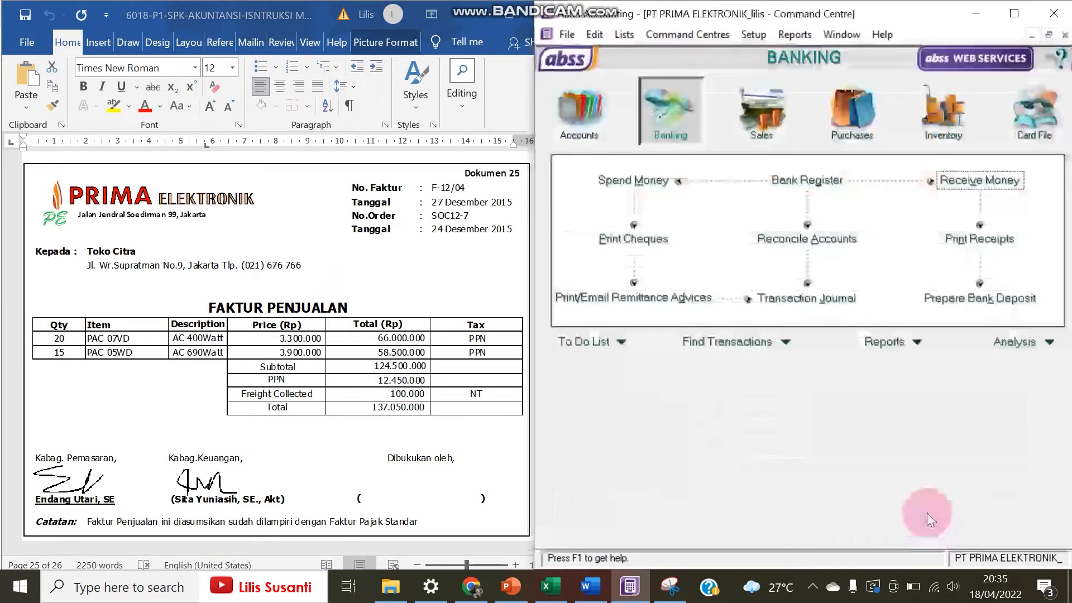
# Look through the latest entries in the Sales transaction journal, view the 24/12/2015 Toko Persada invoice, and close both.
pyautogui.click(768, 134)
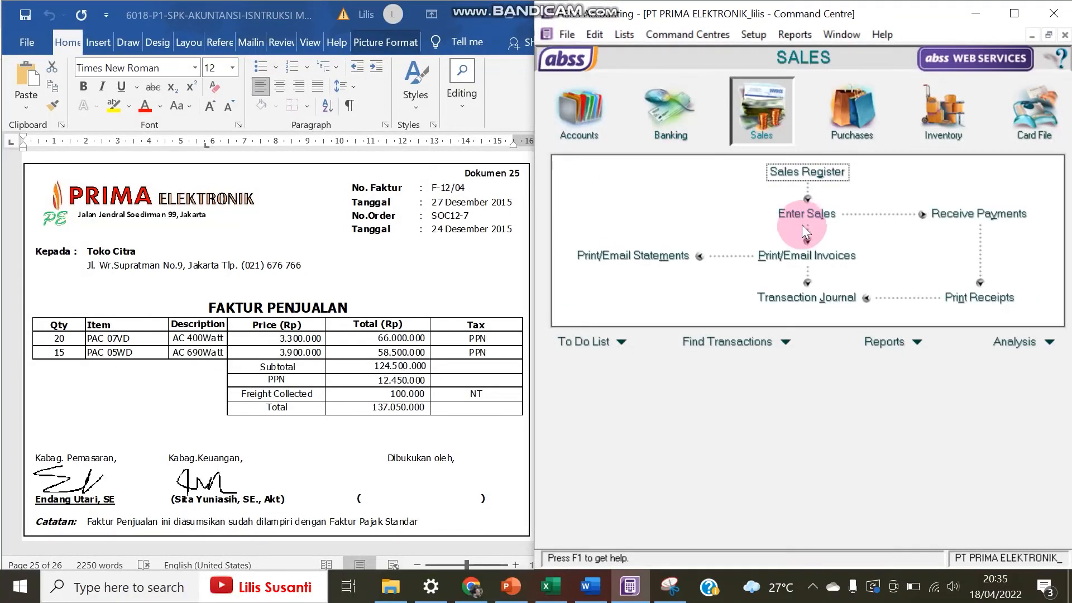
pyautogui.click(810, 297)
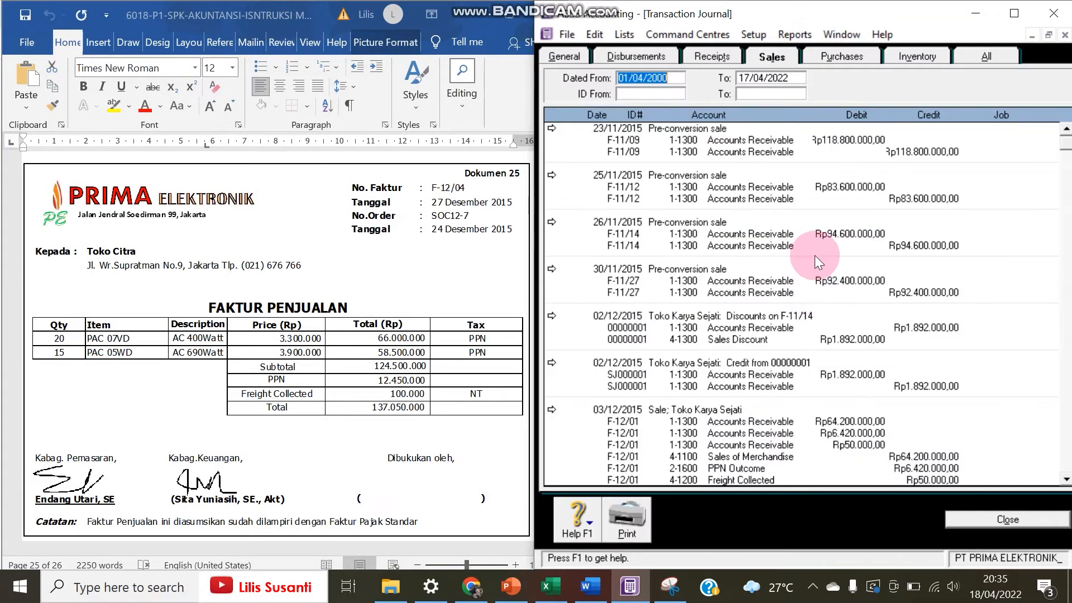
pyautogui.scroll(-15, 815, 256)
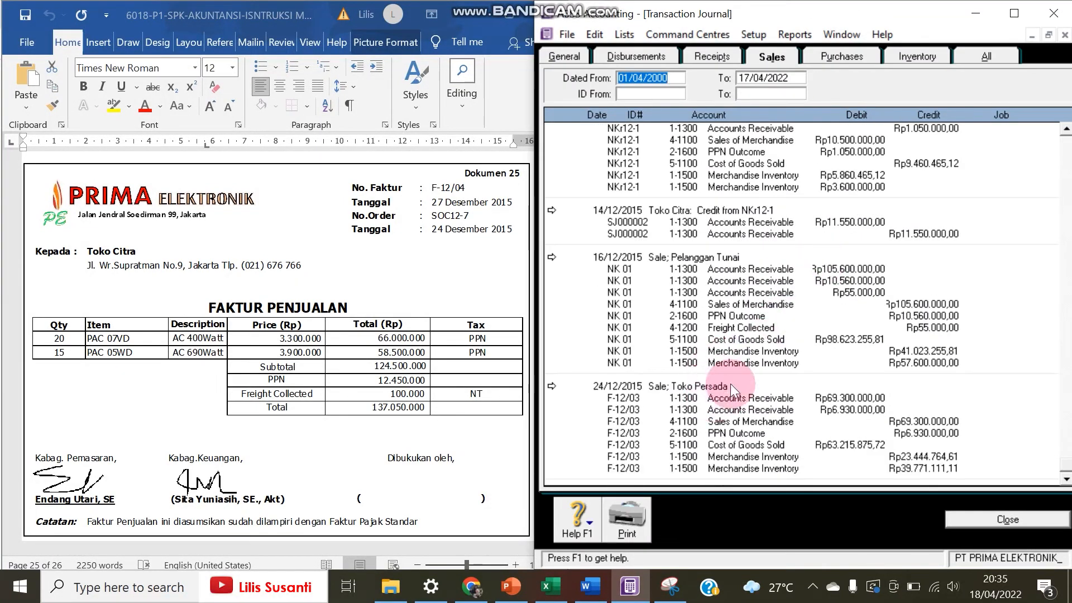
pyautogui.click(550, 386)
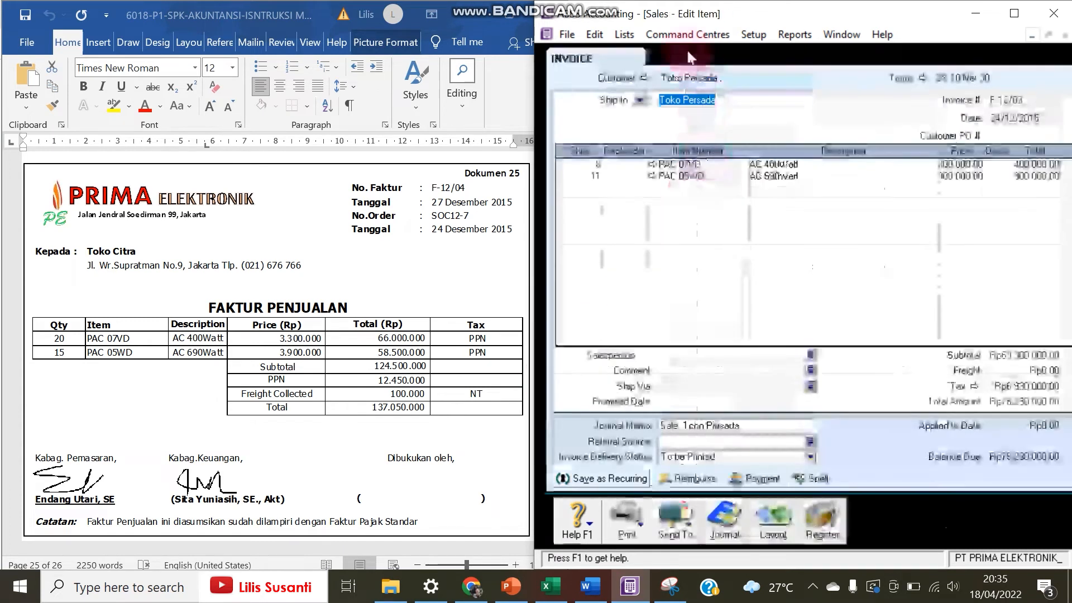
pyautogui.press('Escape')
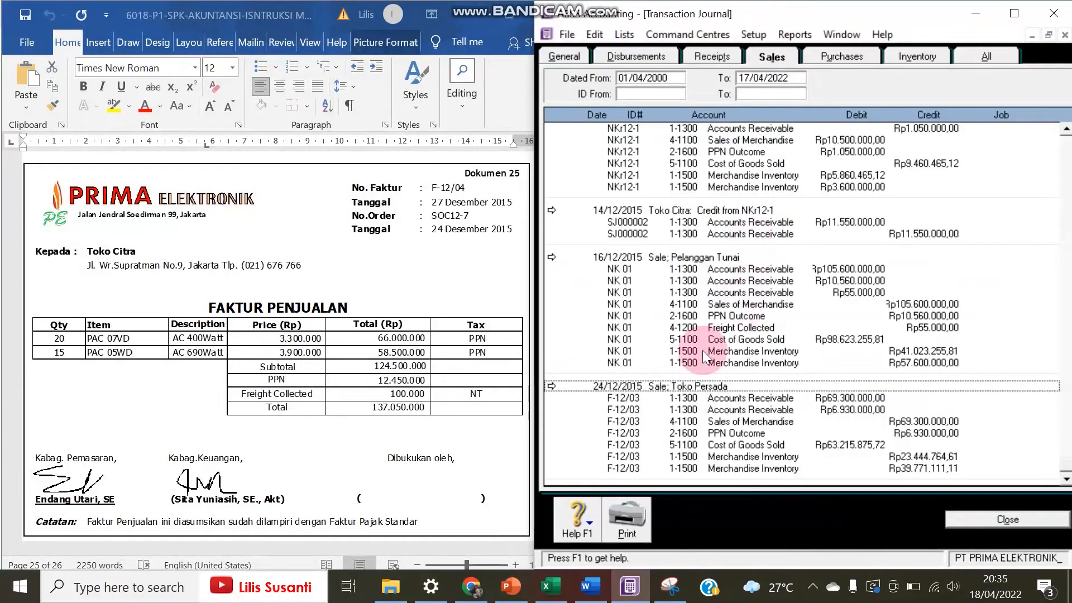
pyautogui.click(959, 521)
# Open the Sales Register and list the customer orders dated from 01/04/2000 to find Toko Citra's order SOC12-7.
pyautogui.click(416, 318)
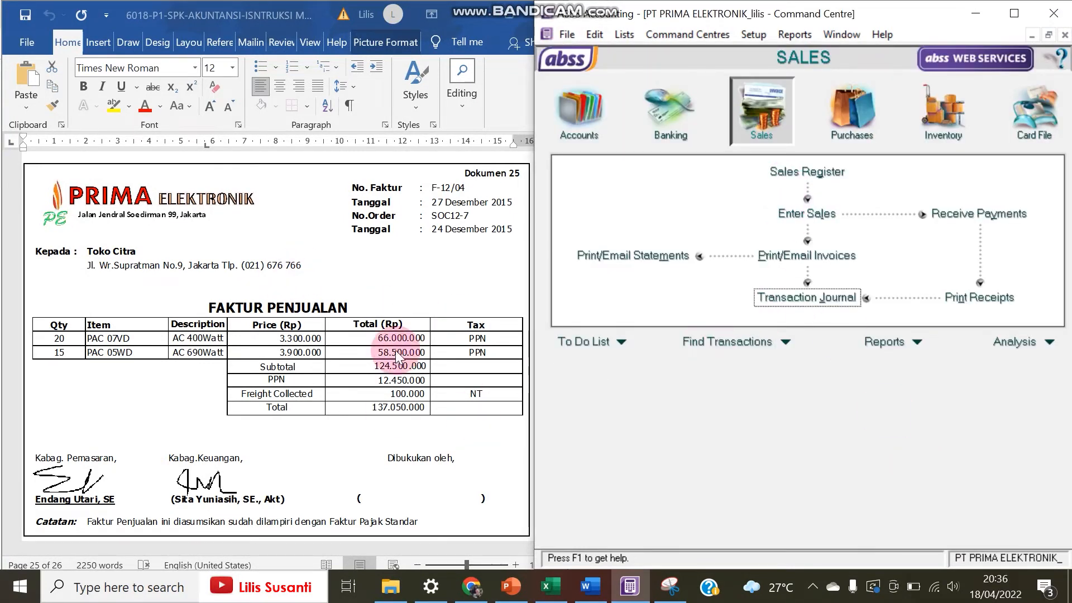
pyautogui.click(772, 172)
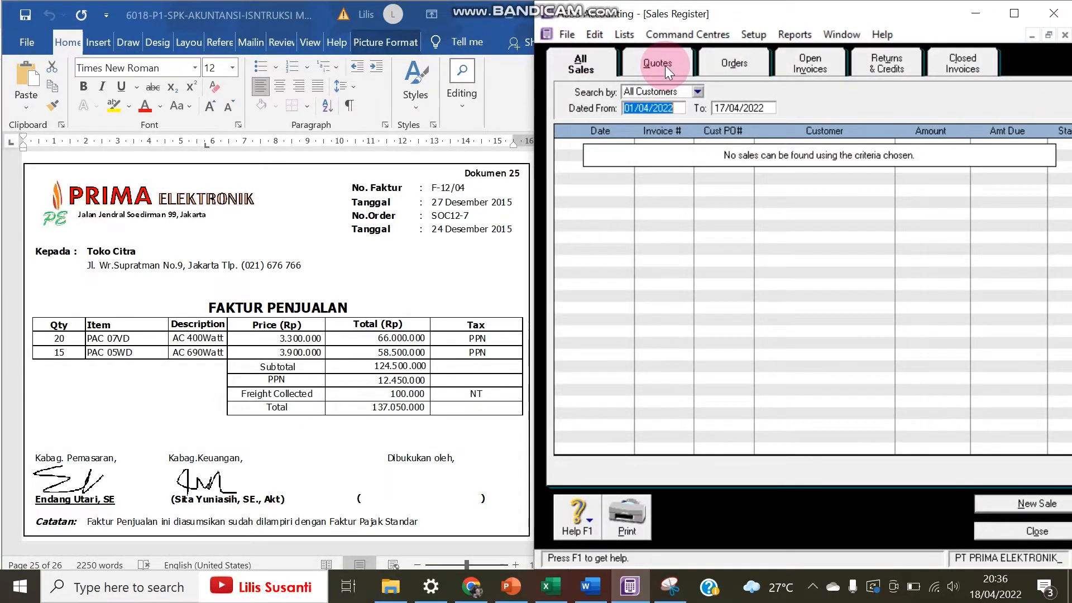
pyautogui.click(715, 66)
pyautogui.click(675, 106)
pyautogui.press('BackSpace')
pyautogui.press('BackSpace')
pyautogui.write('00')
pyautogui.press('Tab')
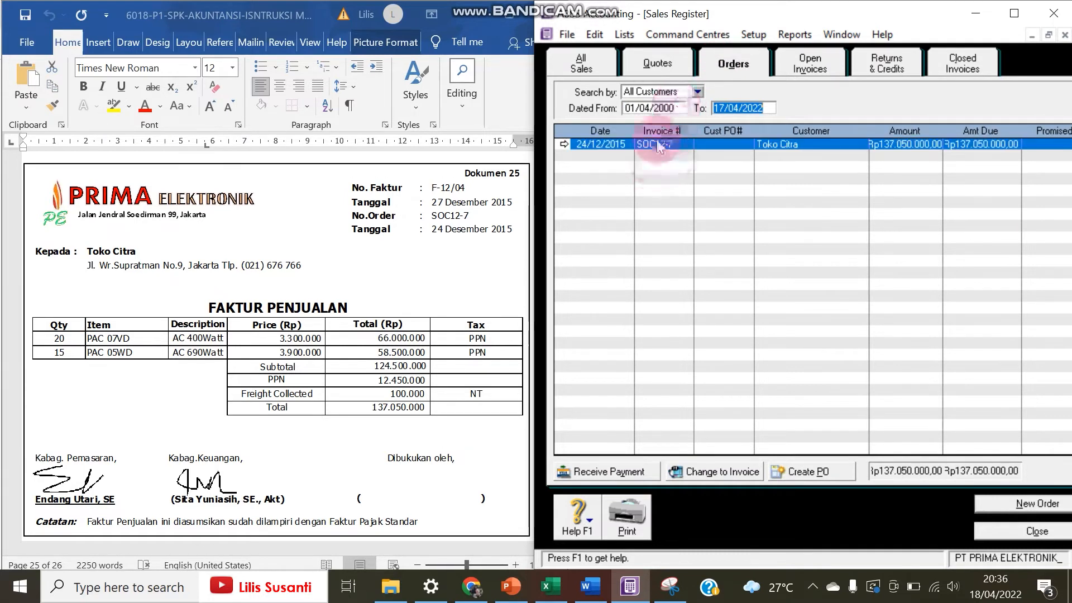
# Open Toko Citra's order SOC12-7 from the list of all sales, compare it with Dokumen 25, and close the order and the register.
pyautogui.click(582, 59)
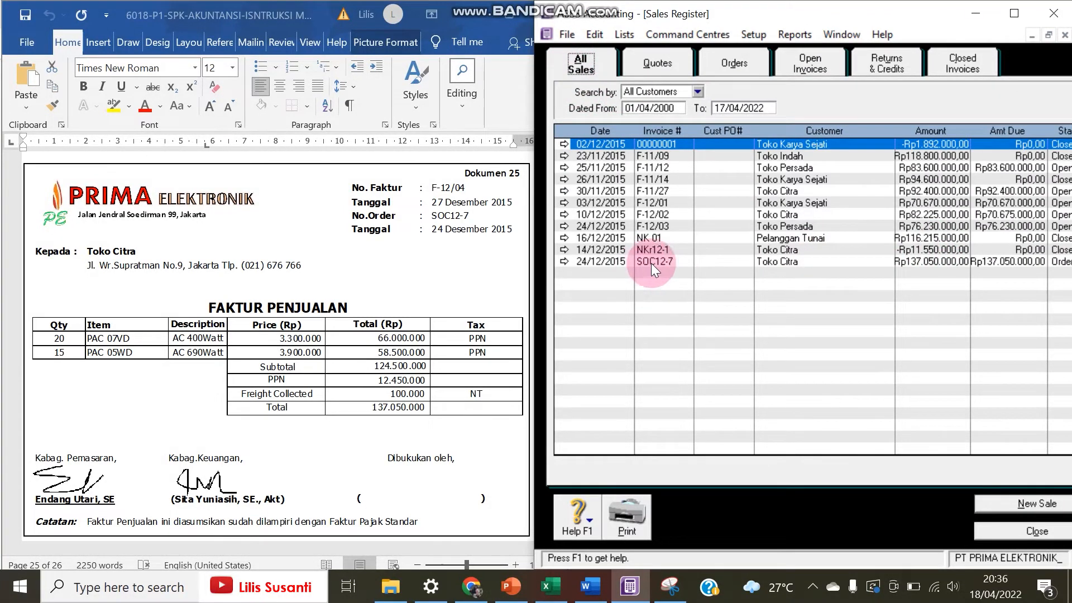
pyautogui.click(563, 262)
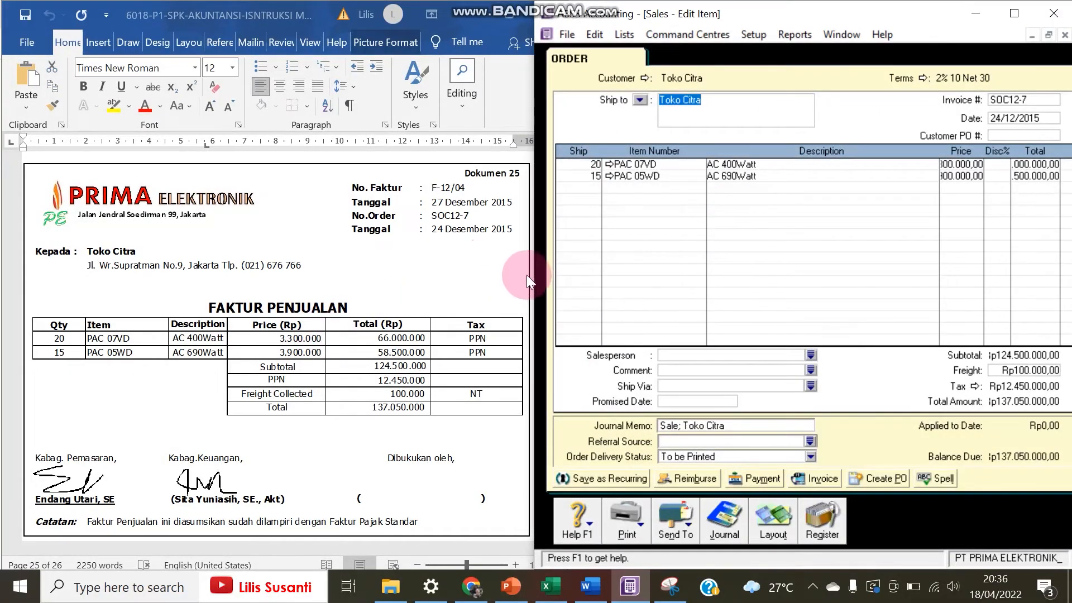
pyautogui.moveTo(533, 271); pyautogui.dragTo(483, 261)
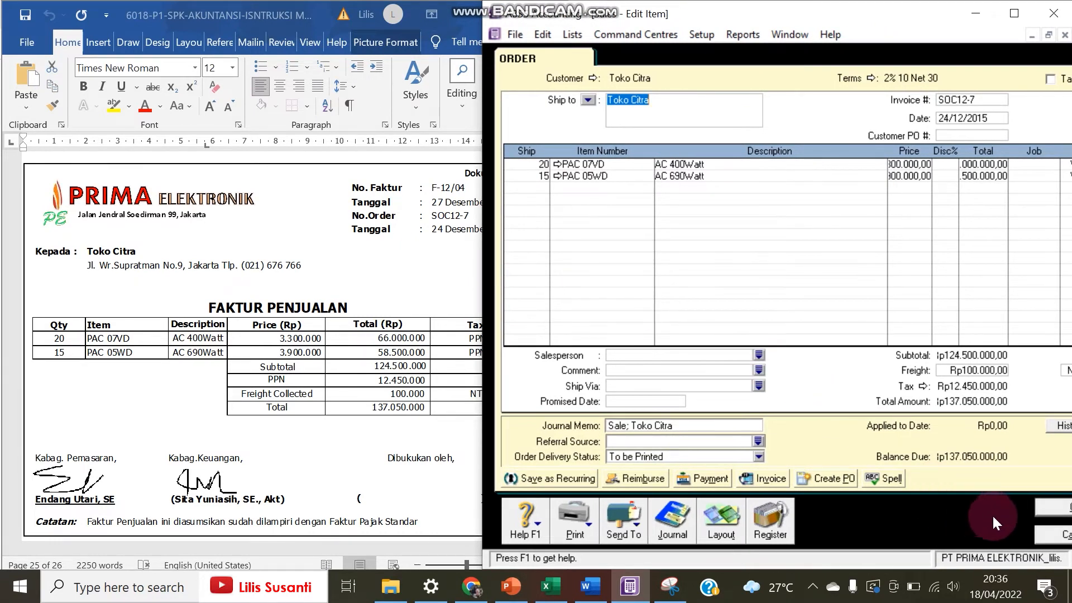
pyautogui.click(1044, 536)
pyautogui.click(238, 372)
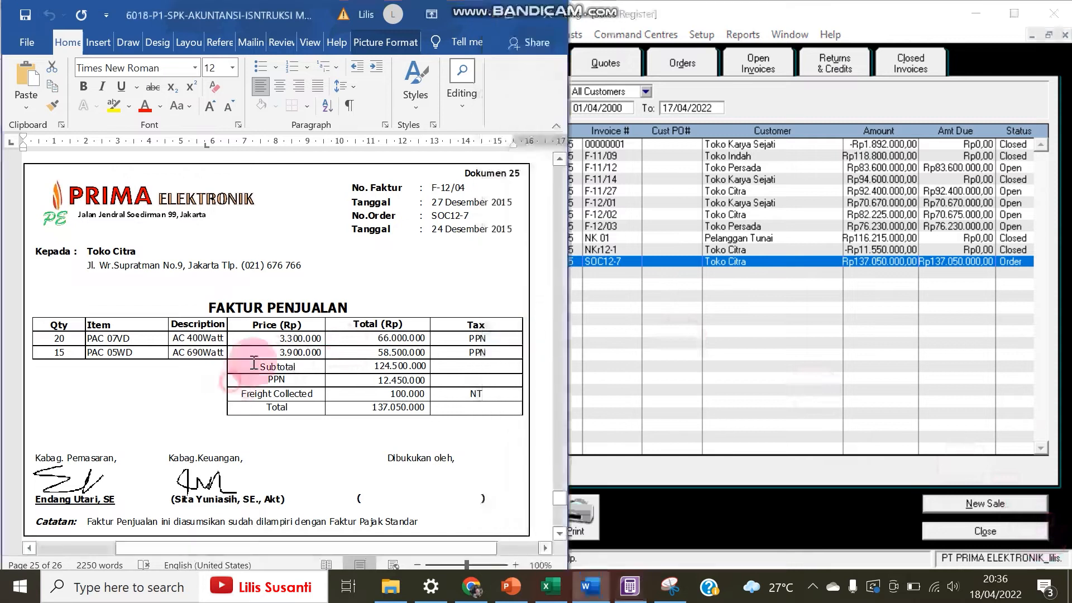
pyautogui.click(940, 536)
pyautogui.click(939, 536)
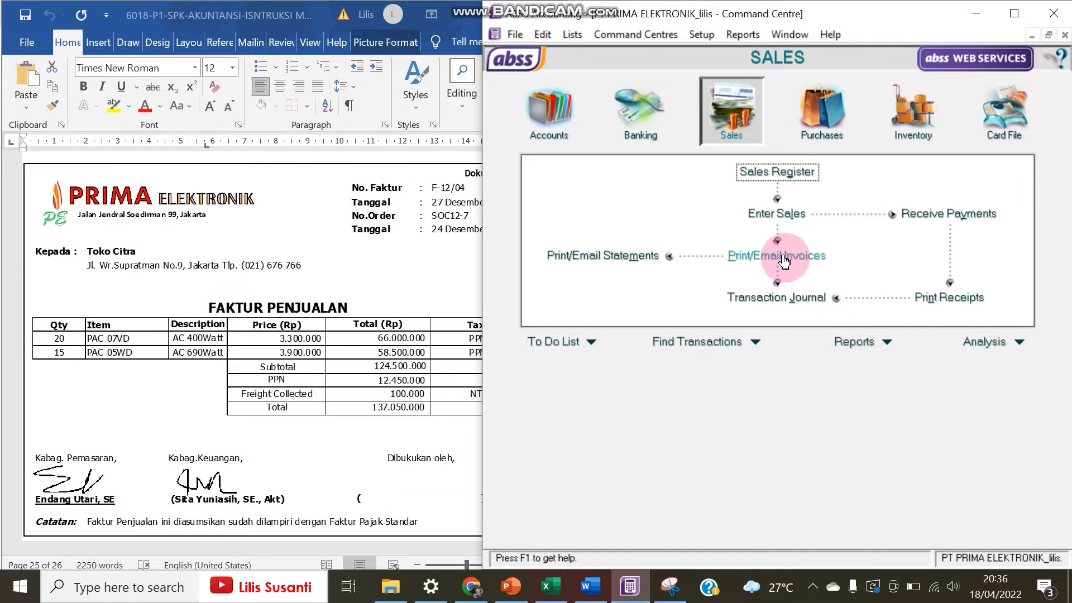
# Find Toko Citra's order SOC12-7 among the Sales Register's orders and change it to an invoice.
pyautogui.click(772, 212)
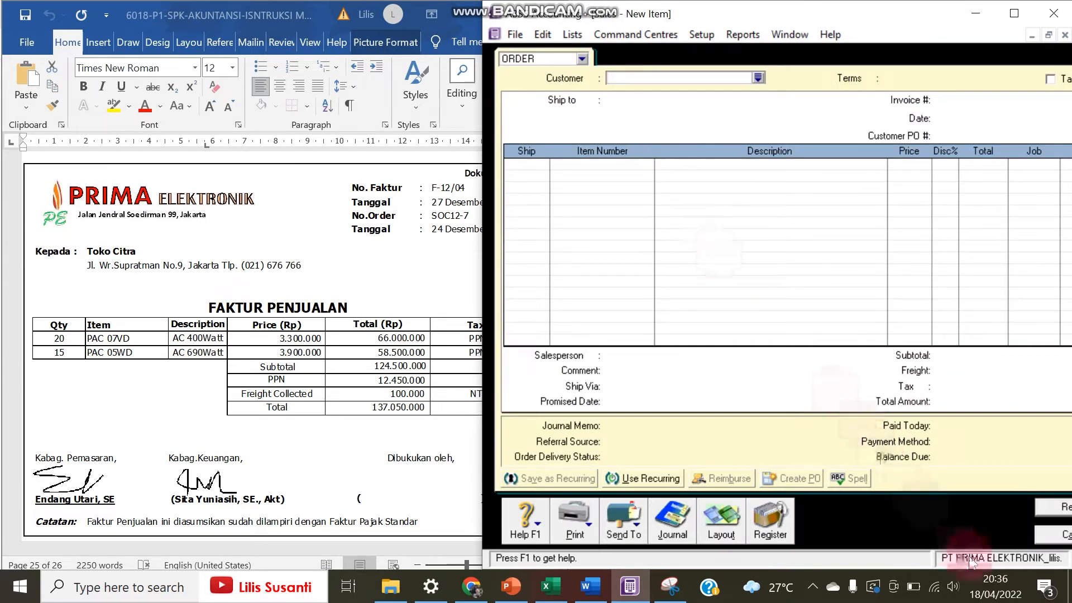
pyautogui.click(1039, 533)
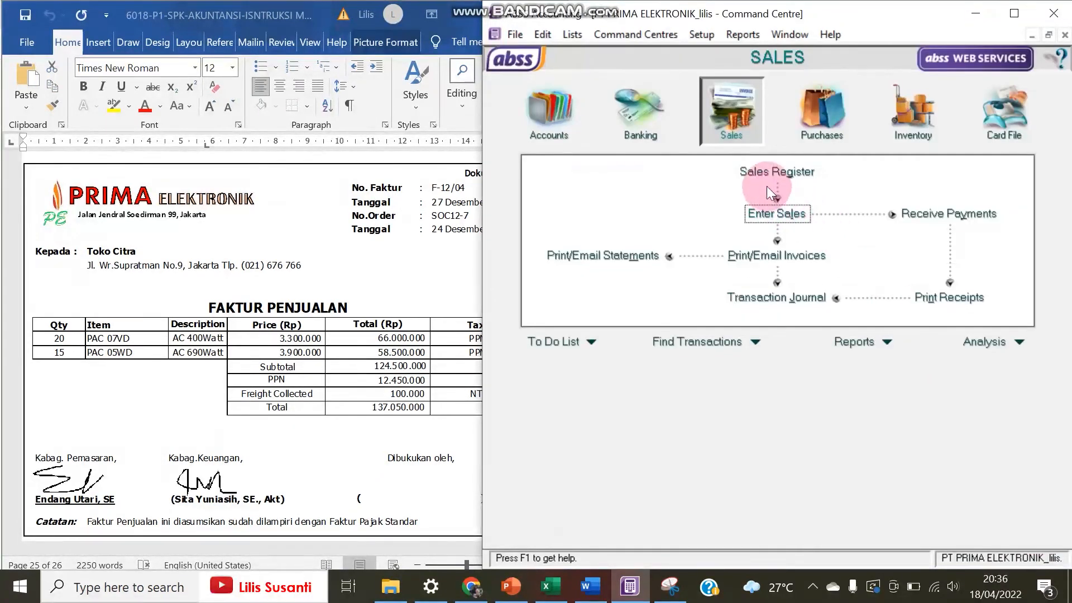
pyautogui.click(761, 173)
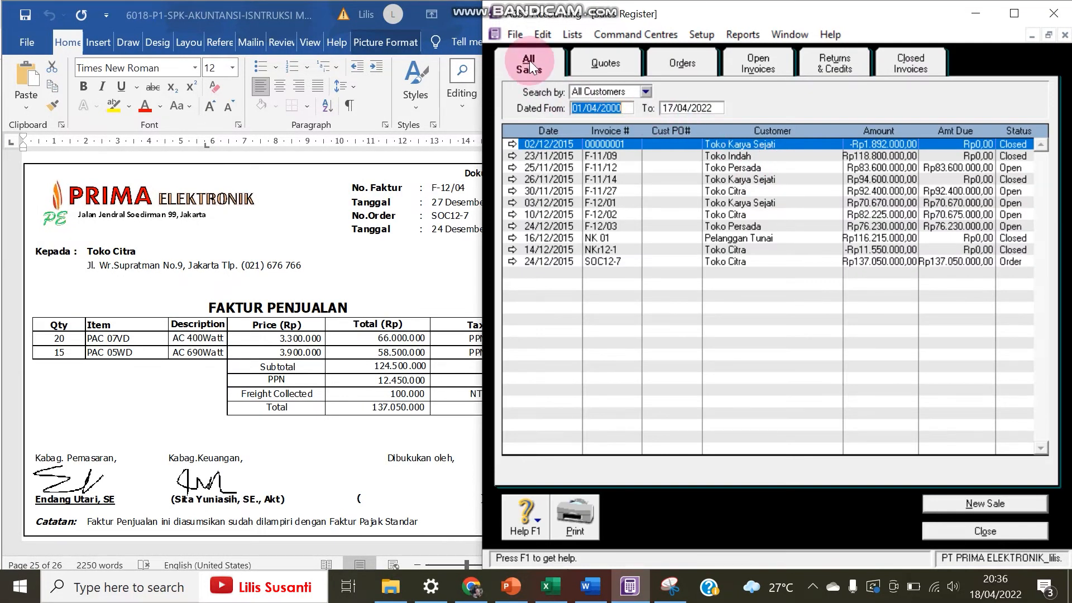
pyautogui.click(696, 62)
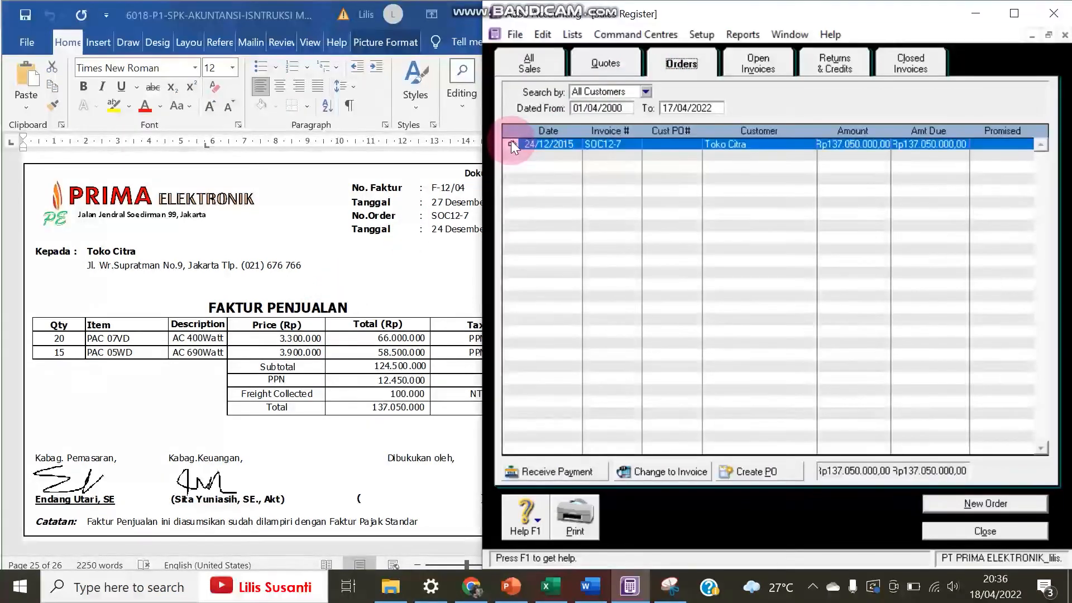
pyautogui.click(569, 148)
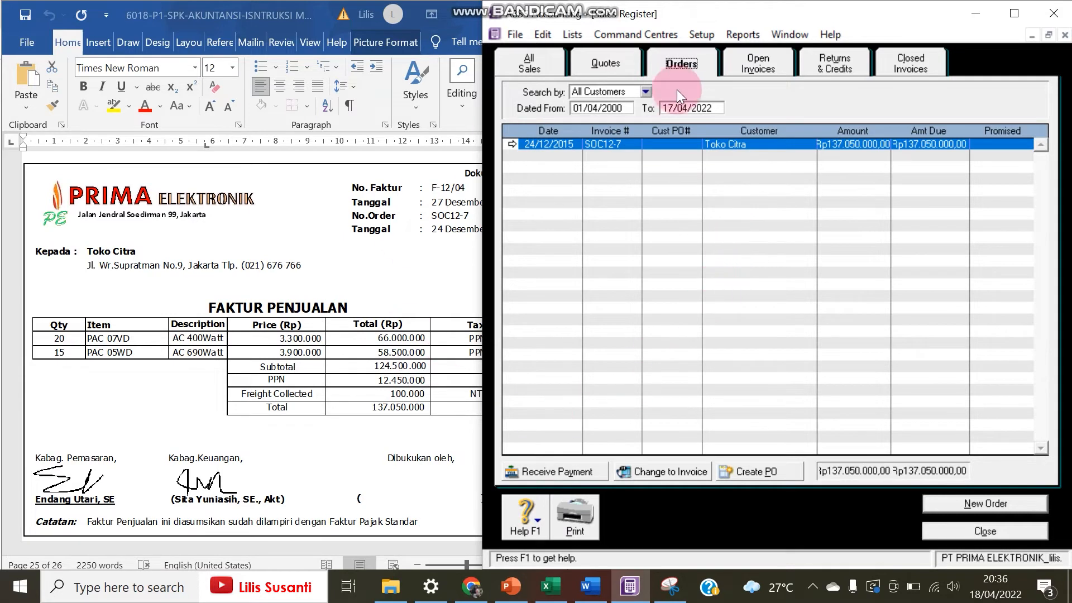
pyautogui.click(678, 475)
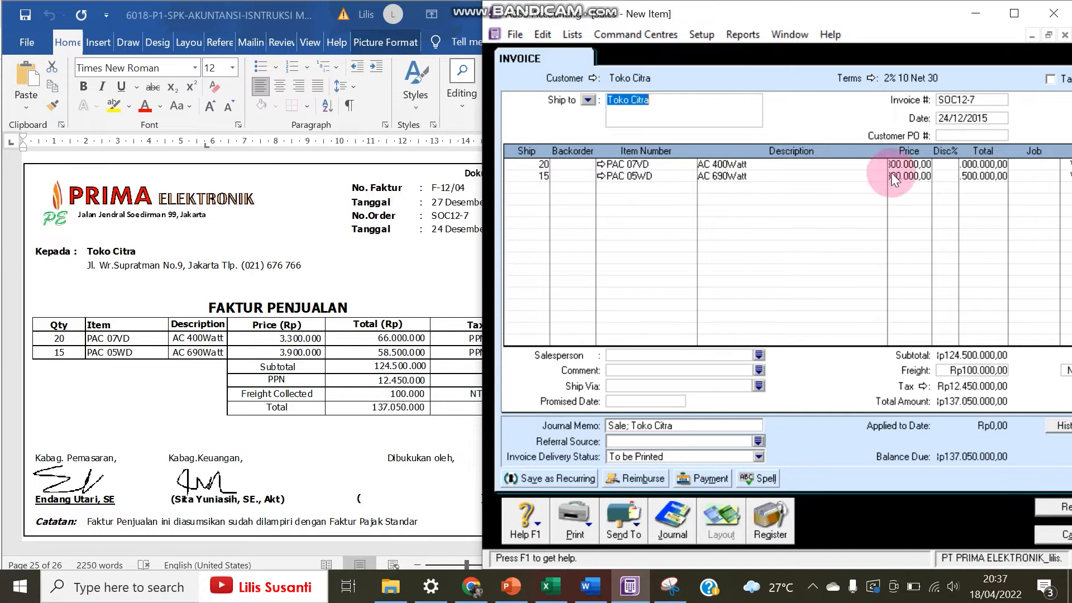
# Set the Toko Citra invoice's date to 27/12/2015 and its invoice number to F-12/04, as given in Dokumen 25.
pyautogui.click(947, 119)
pyautogui.press('BackSpace')
pyautogui.write('7')
pyautogui.click(429, 201)
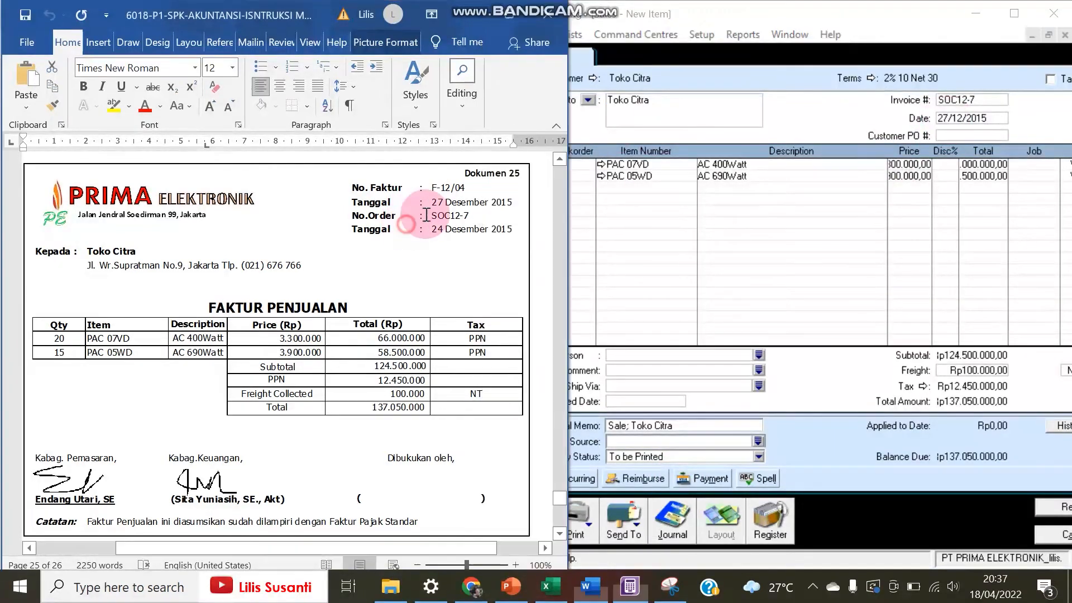
pyautogui.click(973, 96)
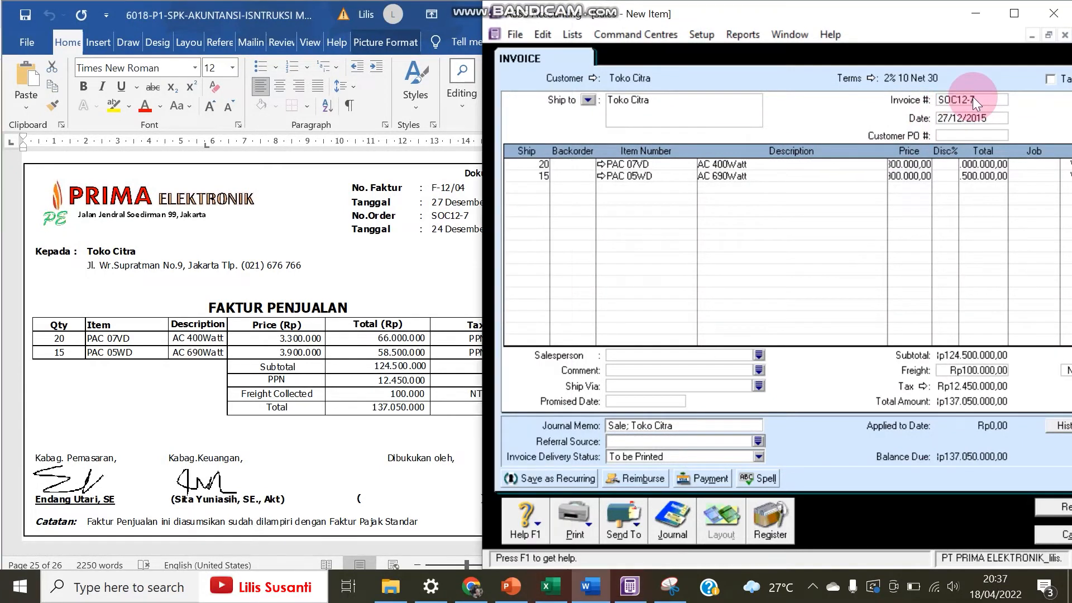
pyautogui.write('F-12')
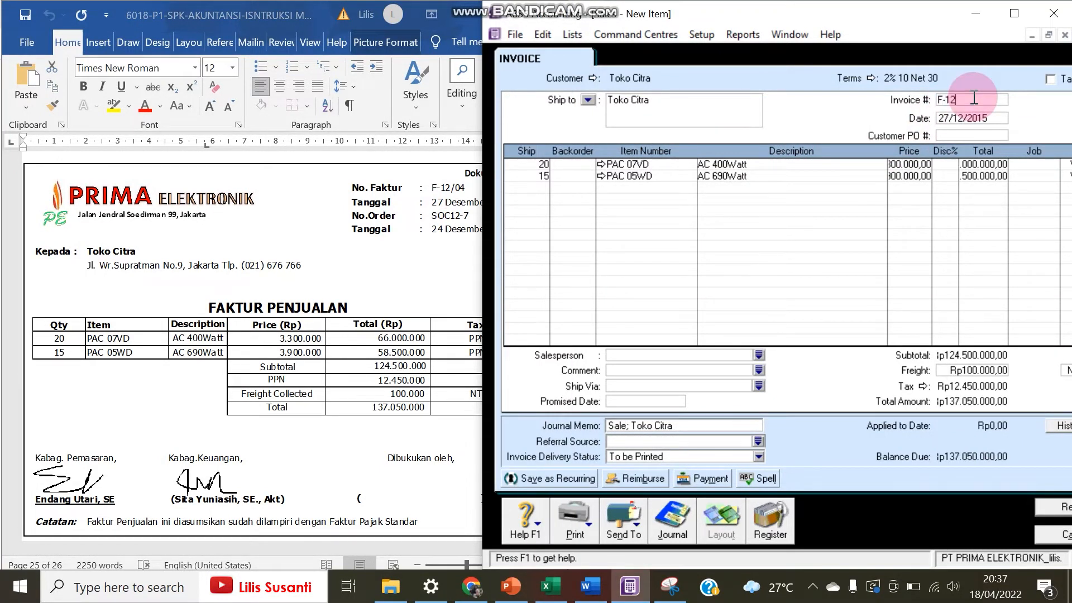
pyautogui.write('/04')
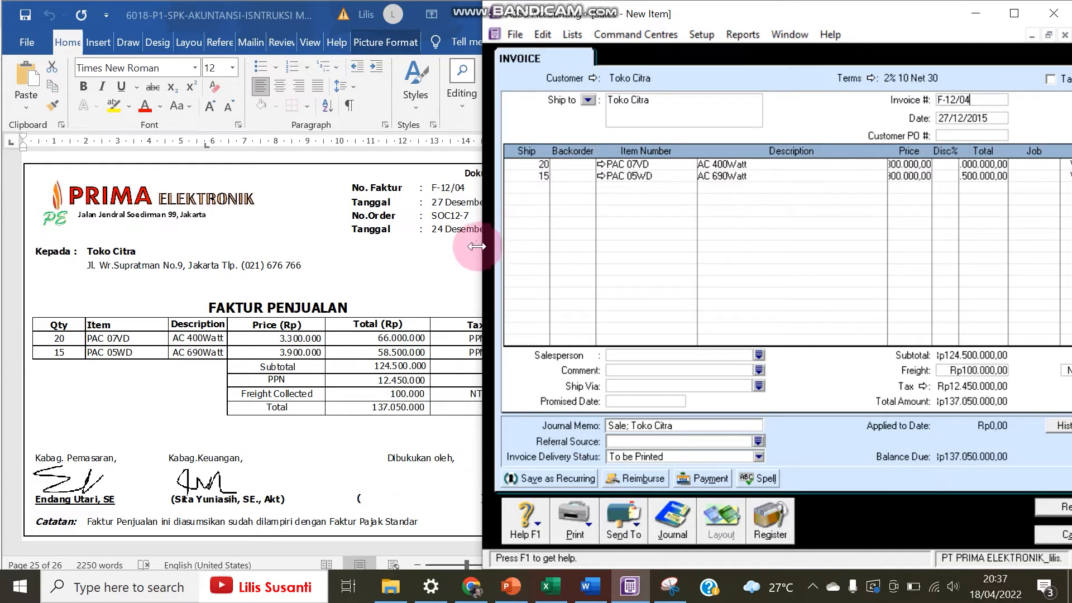
# Compare the whole invoice with Dokumen 25, record it with its earlier date accepted, and close the empty invoice form.
pyautogui.moveTo(481, 247); pyautogui.dragTo(529, 243)
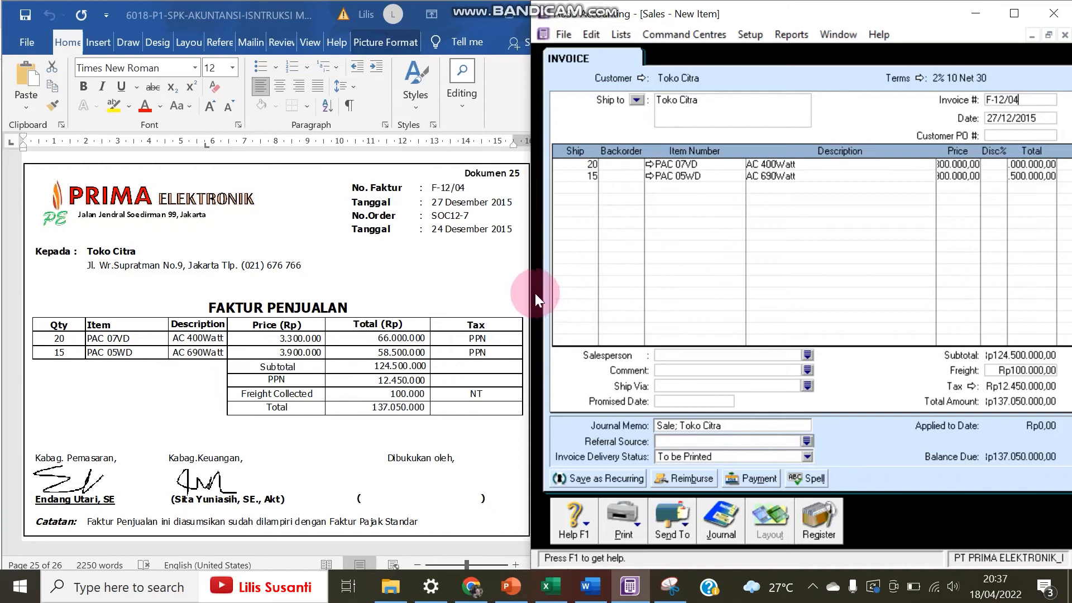
pyautogui.moveTo(531, 286); pyautogui.dragTo(331, 290)
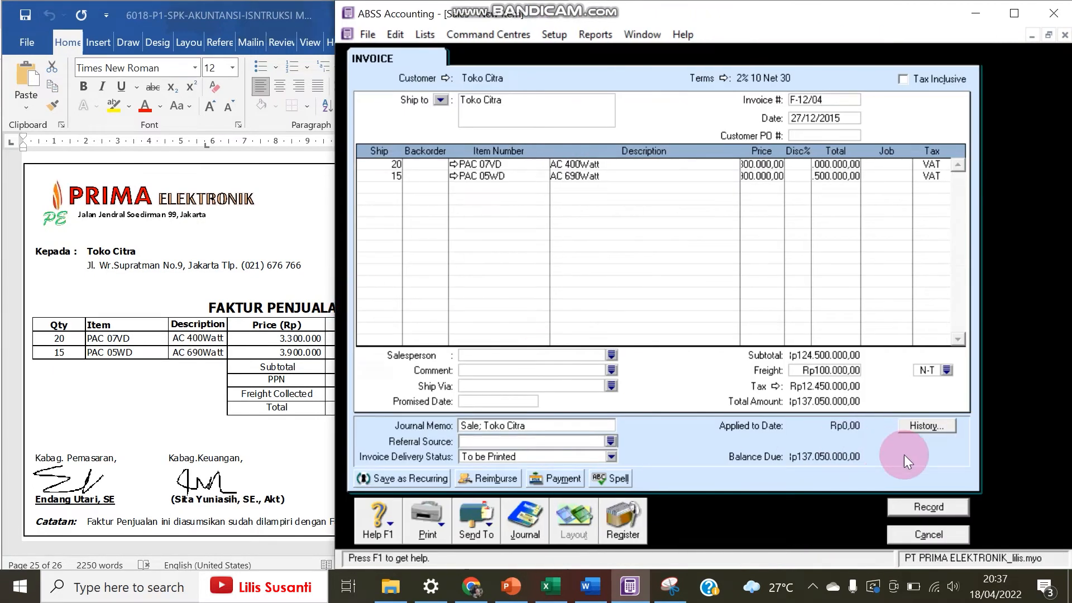
pyautogui.click(929, 506)
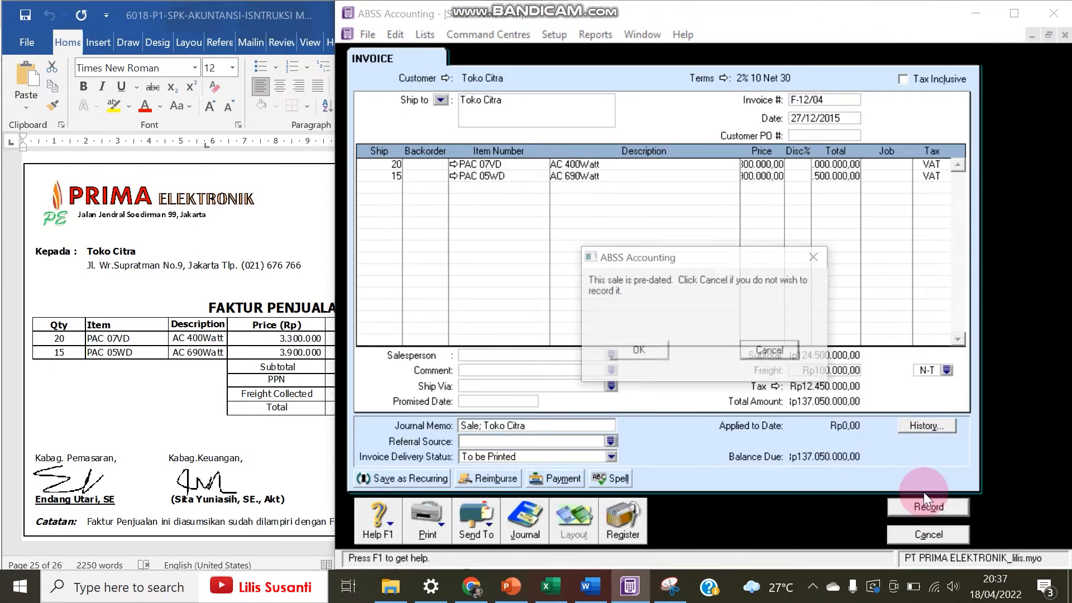
pyautogui.click(640, 350)
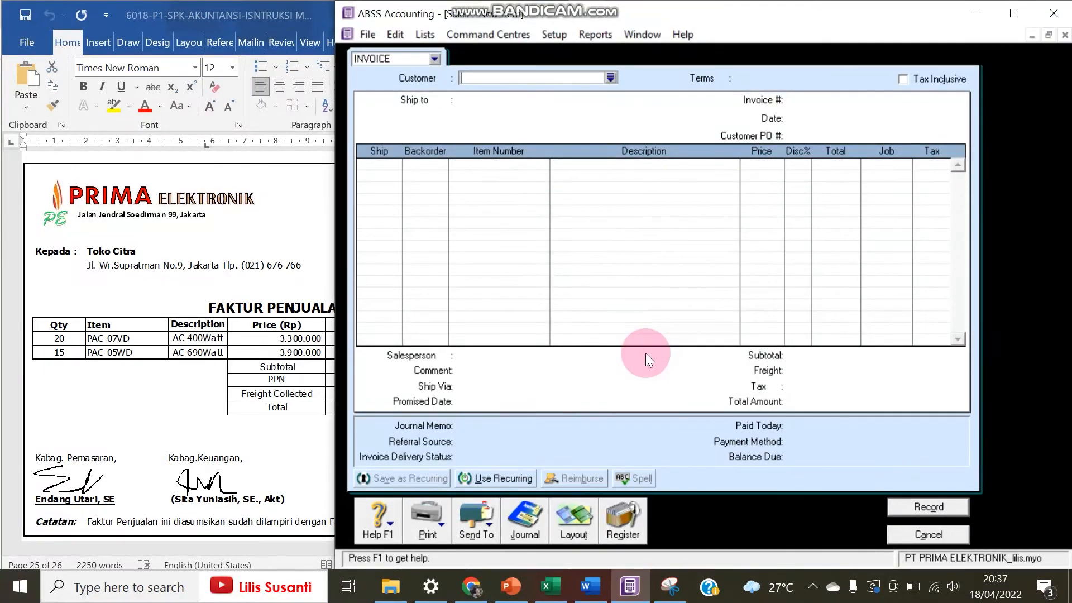
pyautogui.click(949, 534)
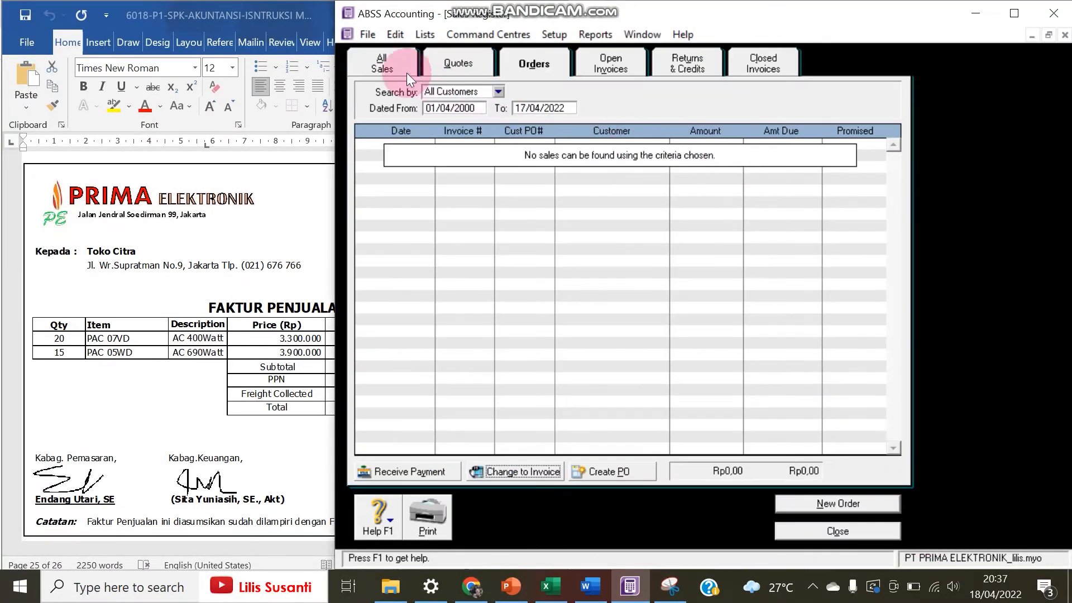
# Look up Toko Citra's invoice F-12/04 in the lists of all sales and open invoices, and check it against Dokumen 25.
pyautogui.click(393, 60)
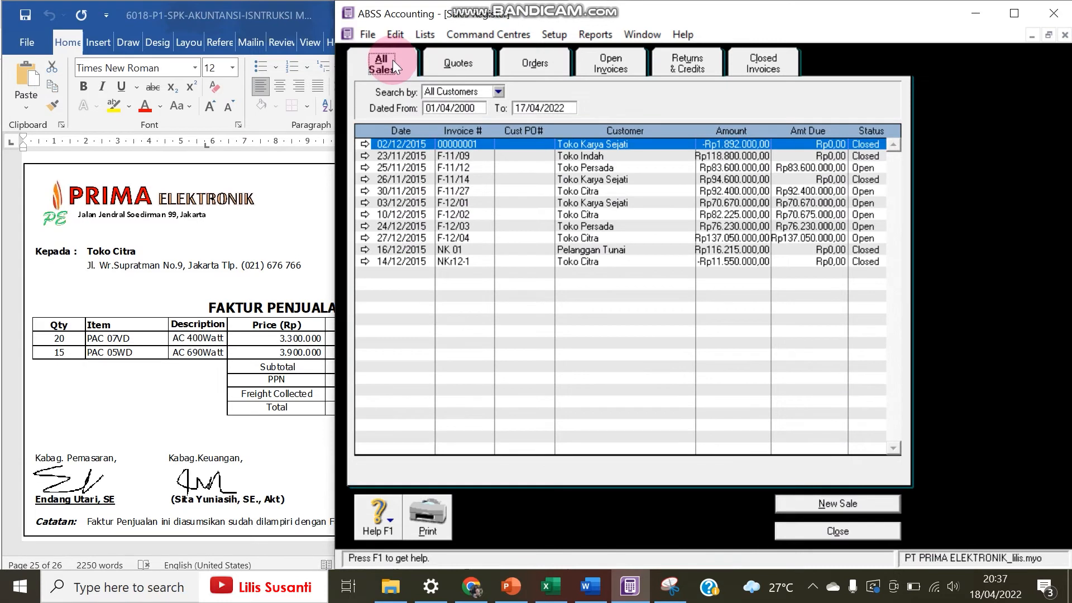
pyautogui.click(608, 260)
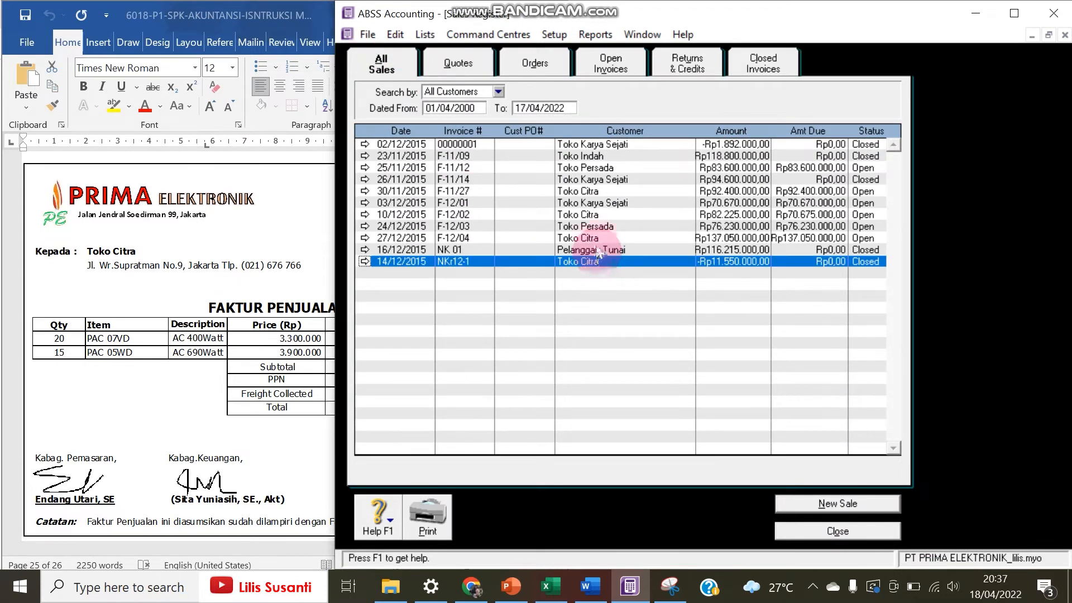
pyautogui.click(596, 239)
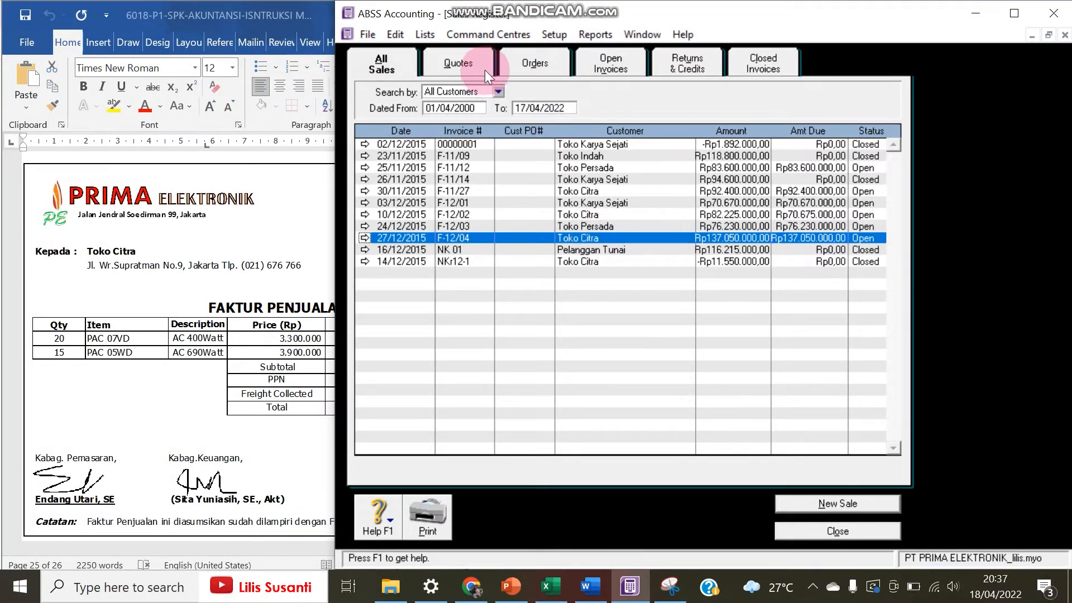
pyautogui.click(614, 66)
pyautogui.click(595, 203)
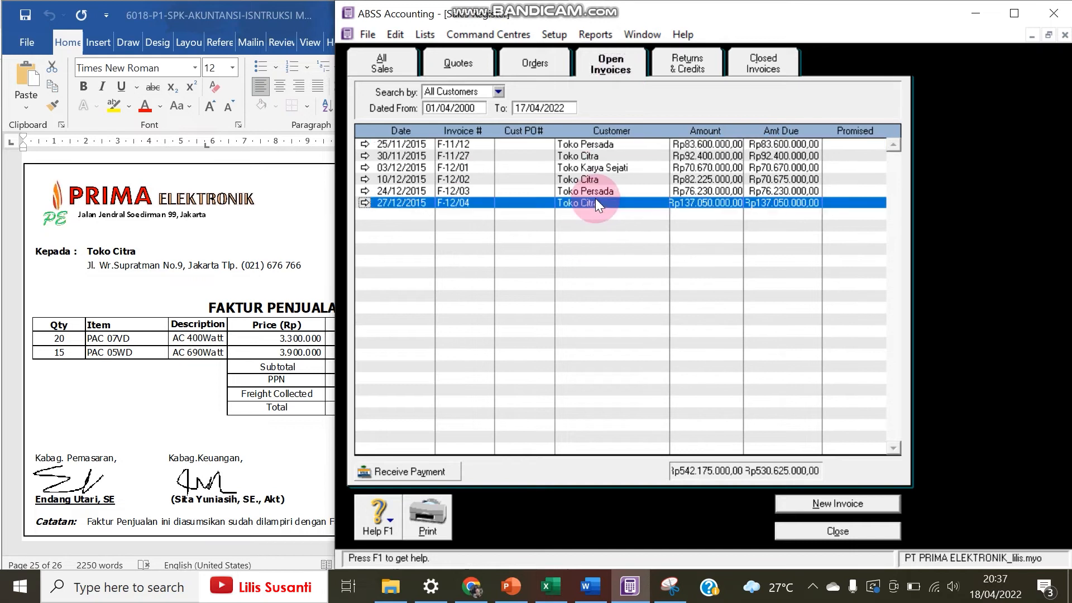
pyautogui.click(514, 132)
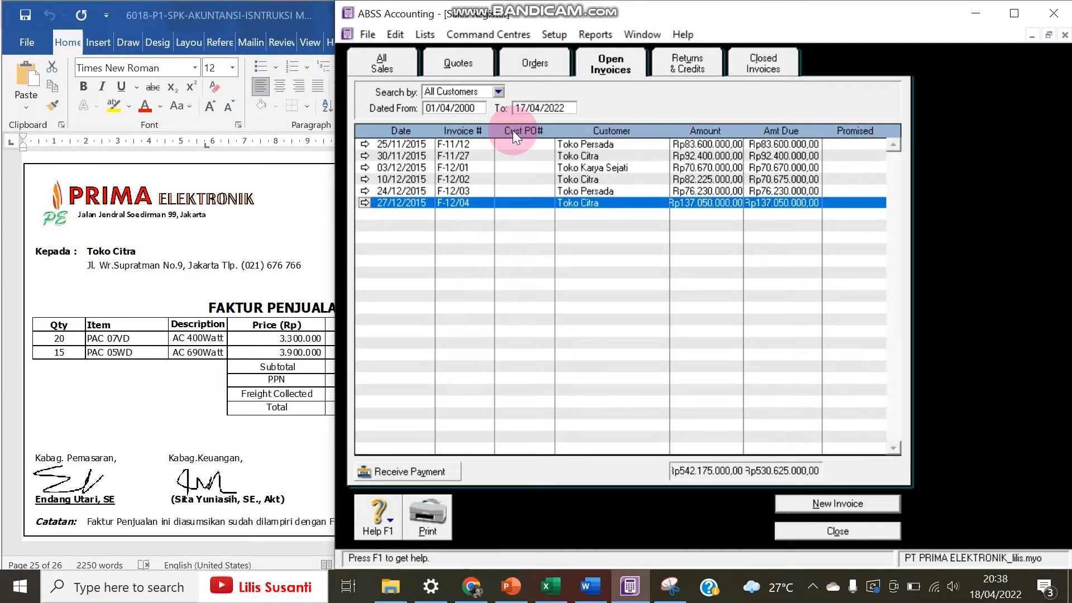
pyautogui.click(268, 319)
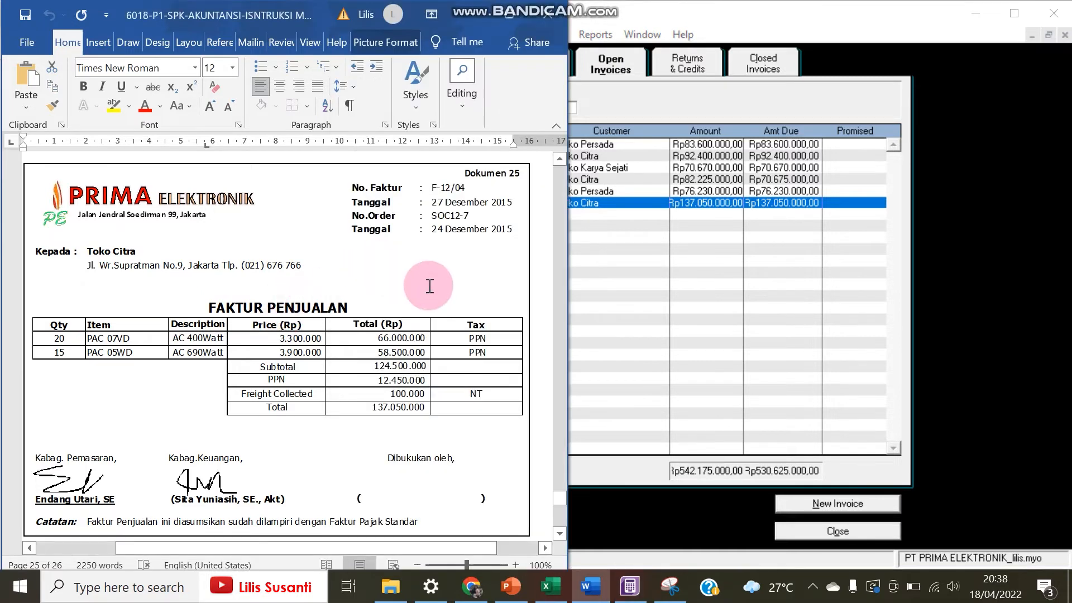
# Review the Sales Register's orders and all sales lists to check that order SOC12-7 has been changed to an invoice.
pyautogui.click(620, 62)
pyautogui.click(526, 65)
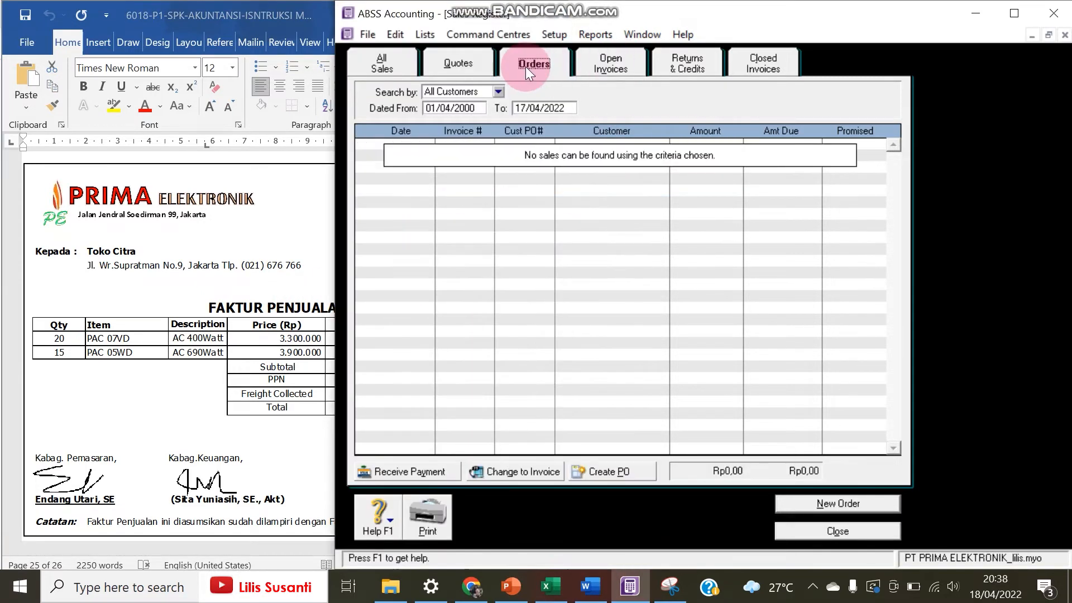
pyautogui.click(375, 63)
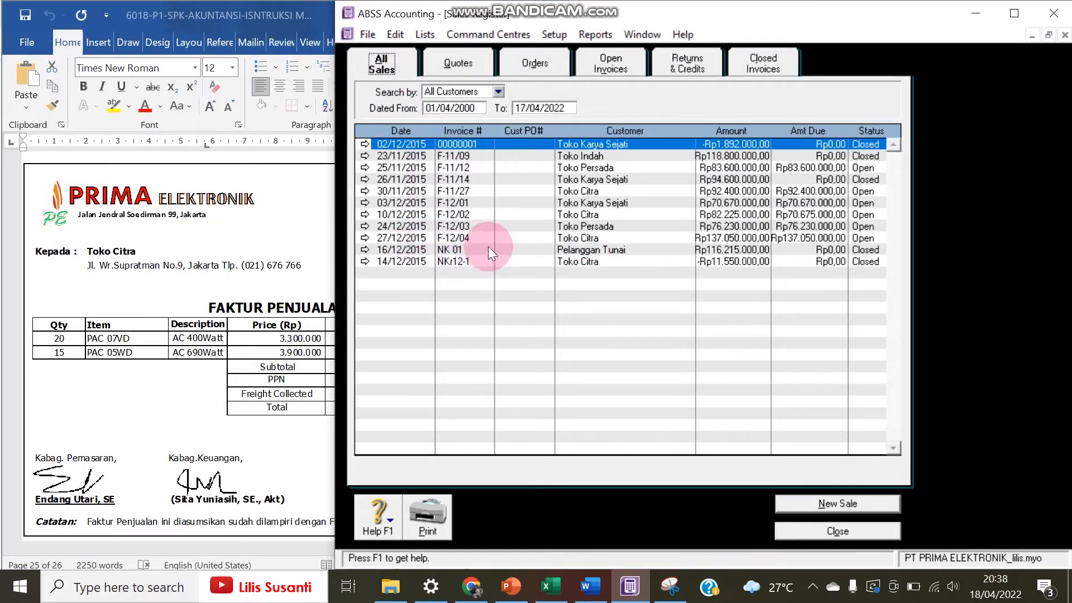
pyautogui.click(528, 64)
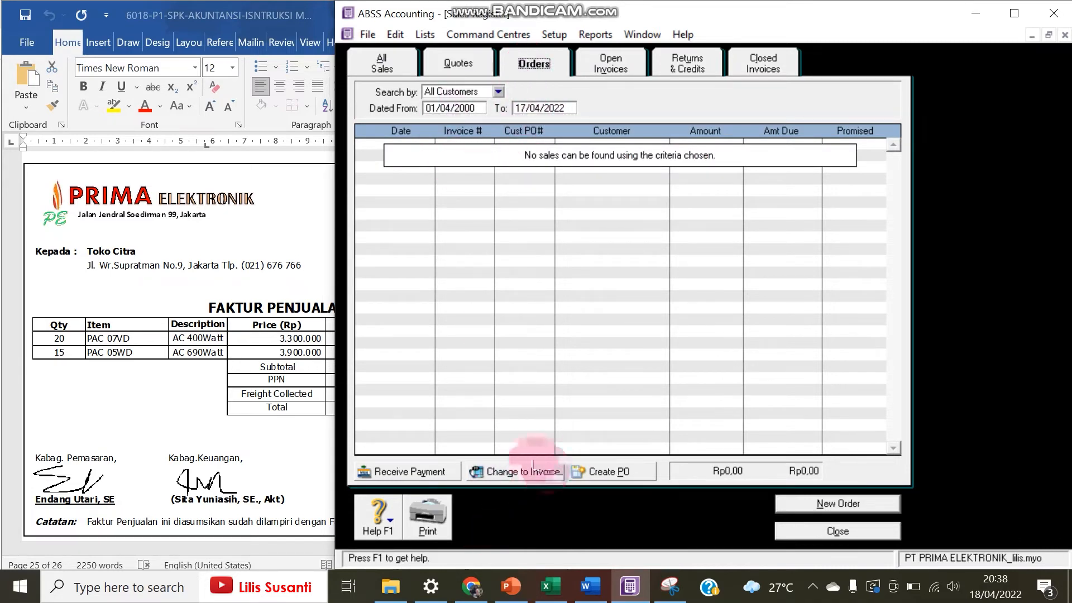
pyautogui.click(529, 471)
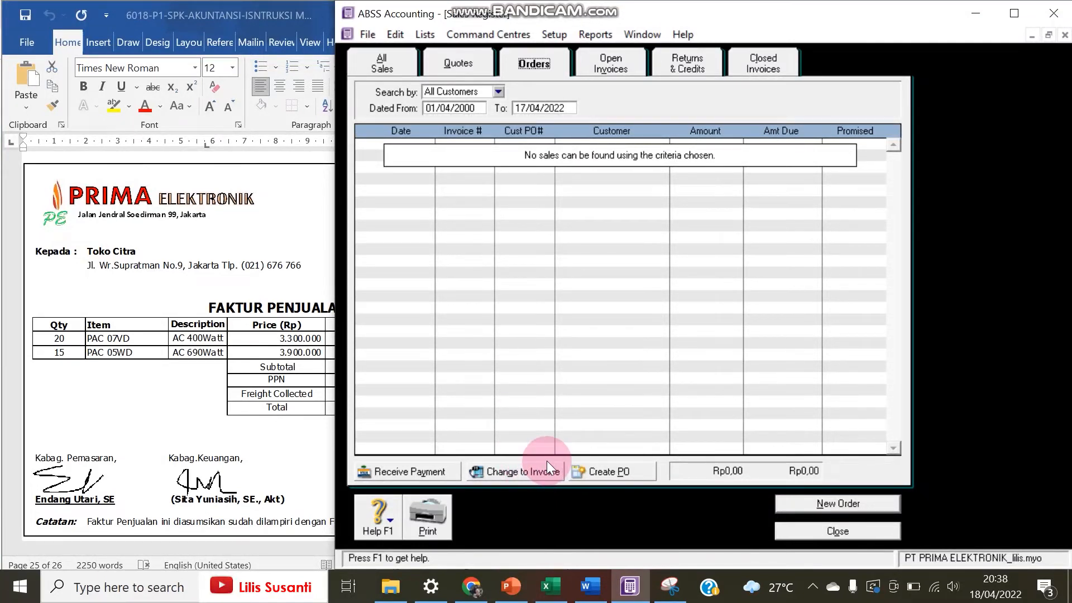
pyautogui.click(269, 294)
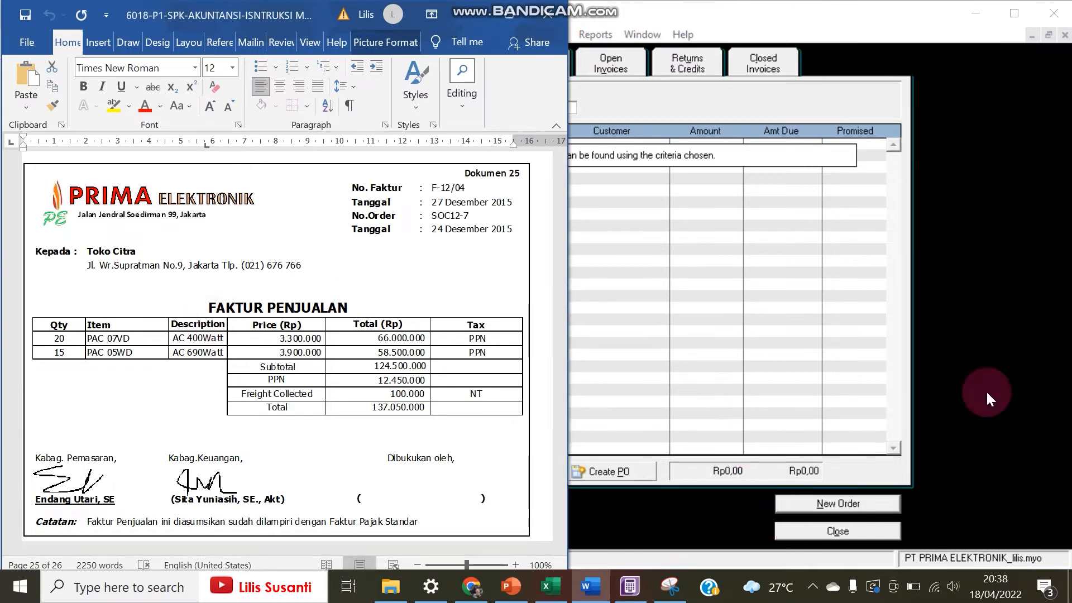
pyautogui.click(986, 390)
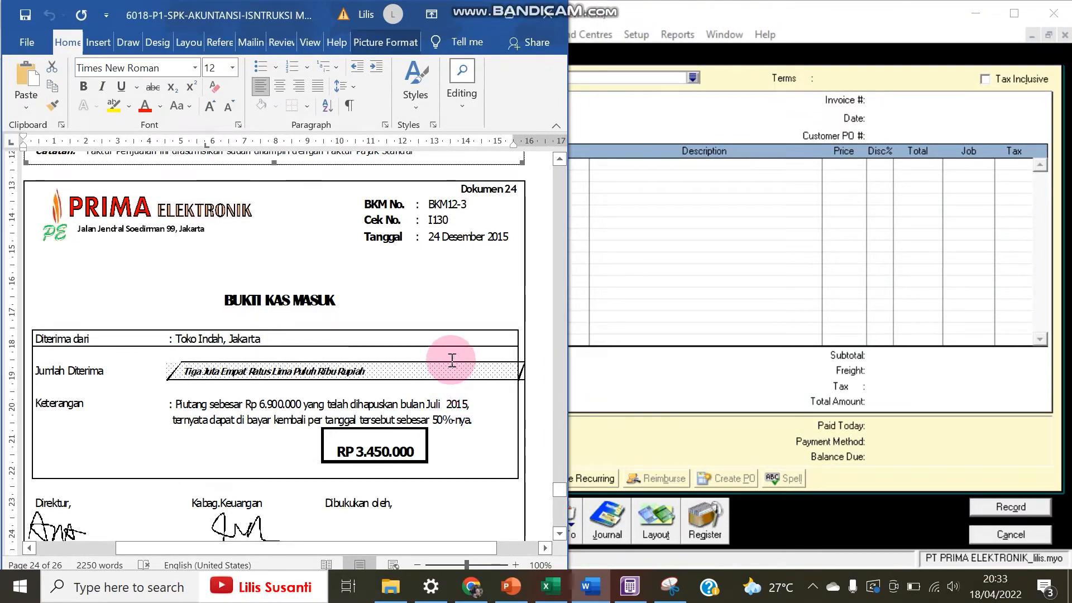
# Close the empty sales order form in ABSS and return to the Dokumen 24 cash receipt in Word.
pyautogui.click(986, 541)
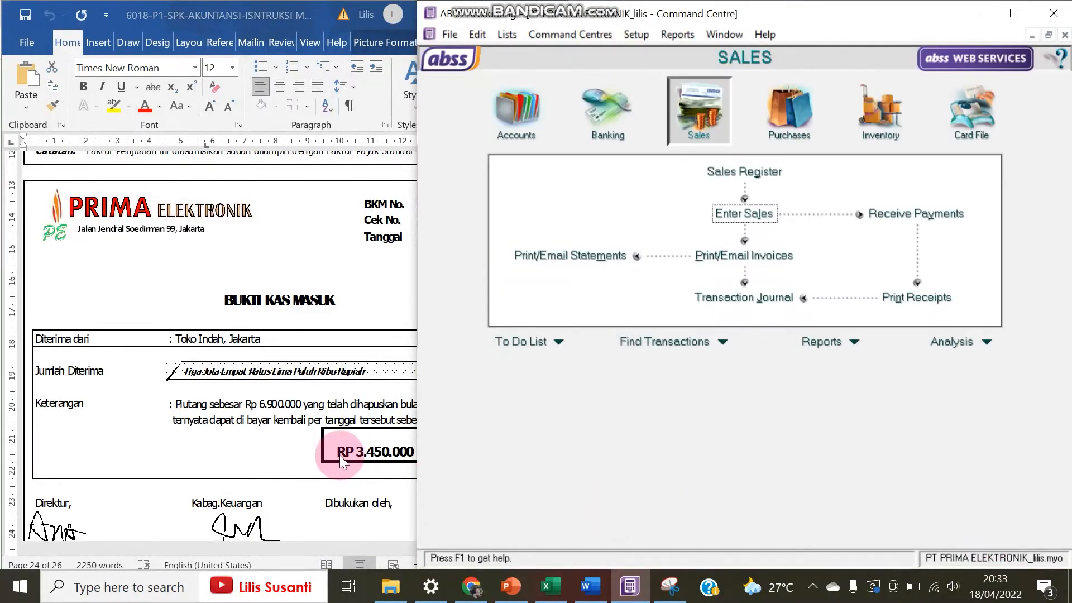
pyautogui.click(340, 454)
pyautogui.click(631, 445)
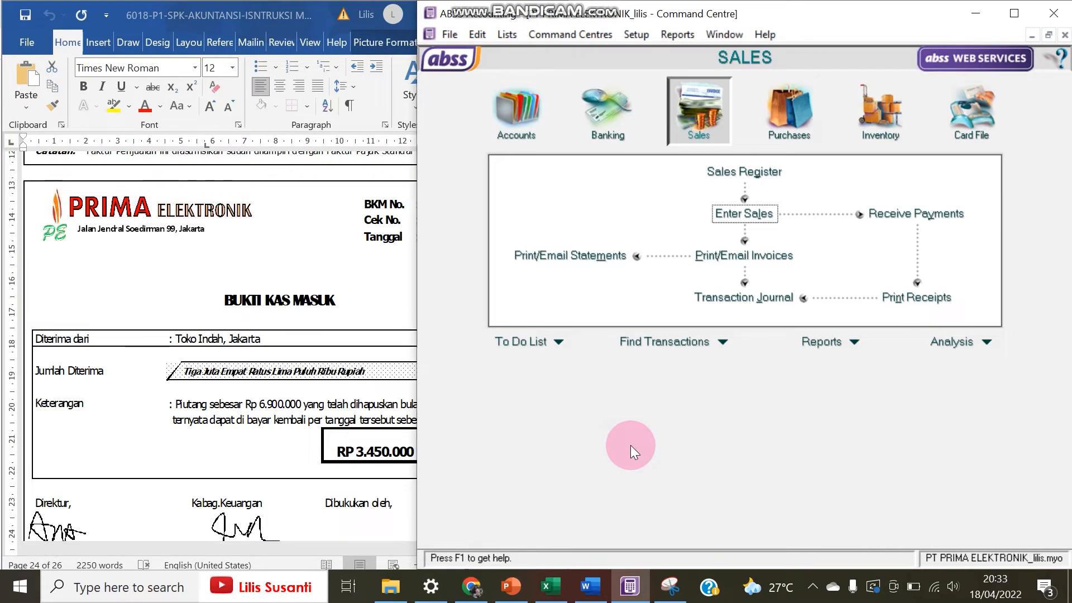
pyautogui.click(282, 372)
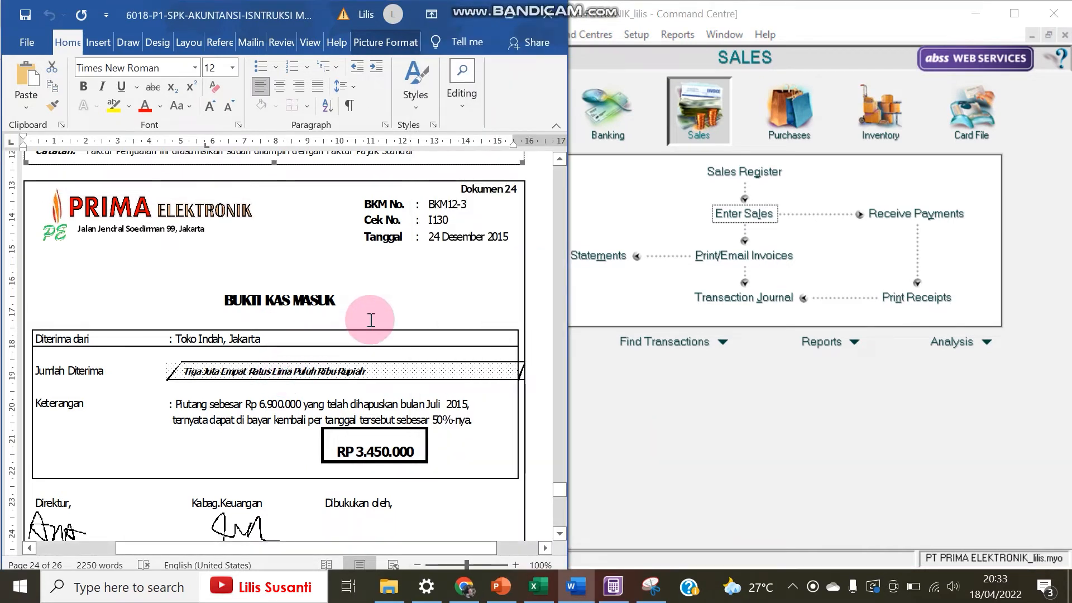
# Switch to ABSS's Banking command centre and open a new Receive Money form for Dokumen 24's cash receipt.
pyautogui.click(543, 161)
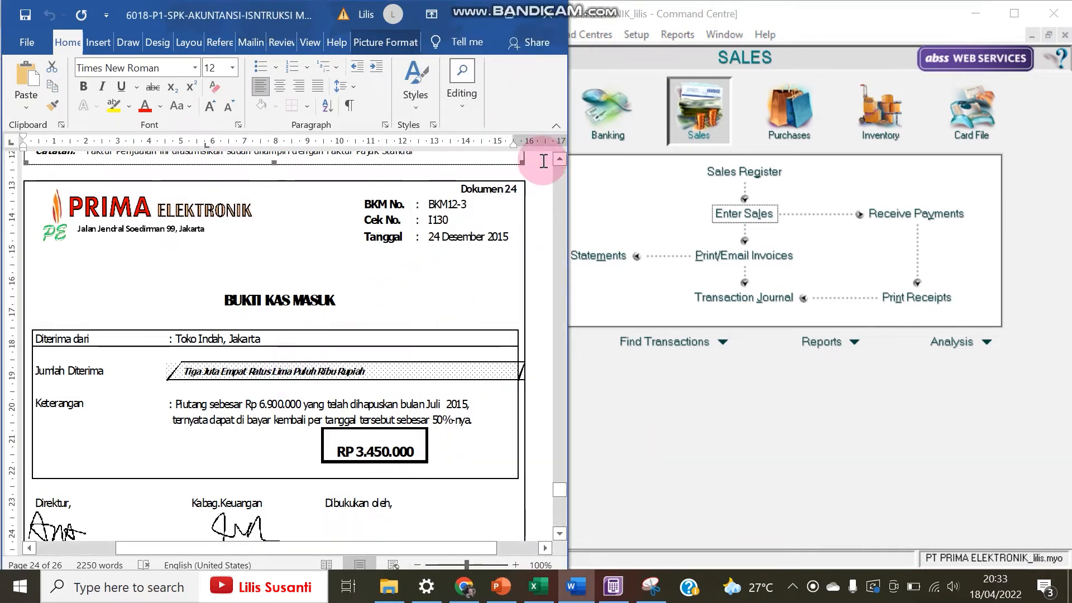
pyautogui.click(598, 110)
pyautogui.click(599, 110)
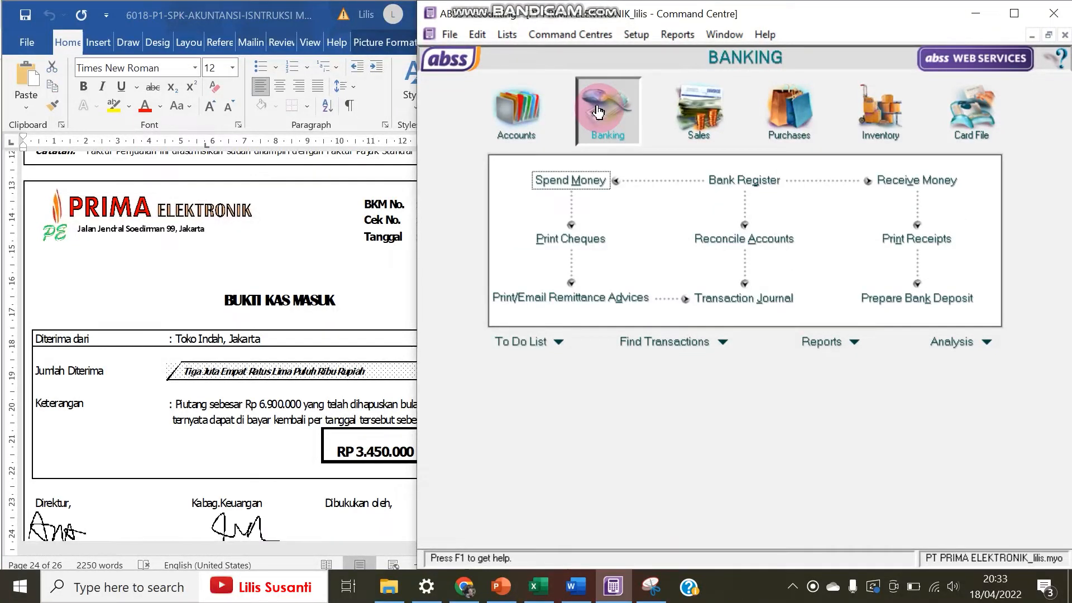
pyautogui.click(259, 412)
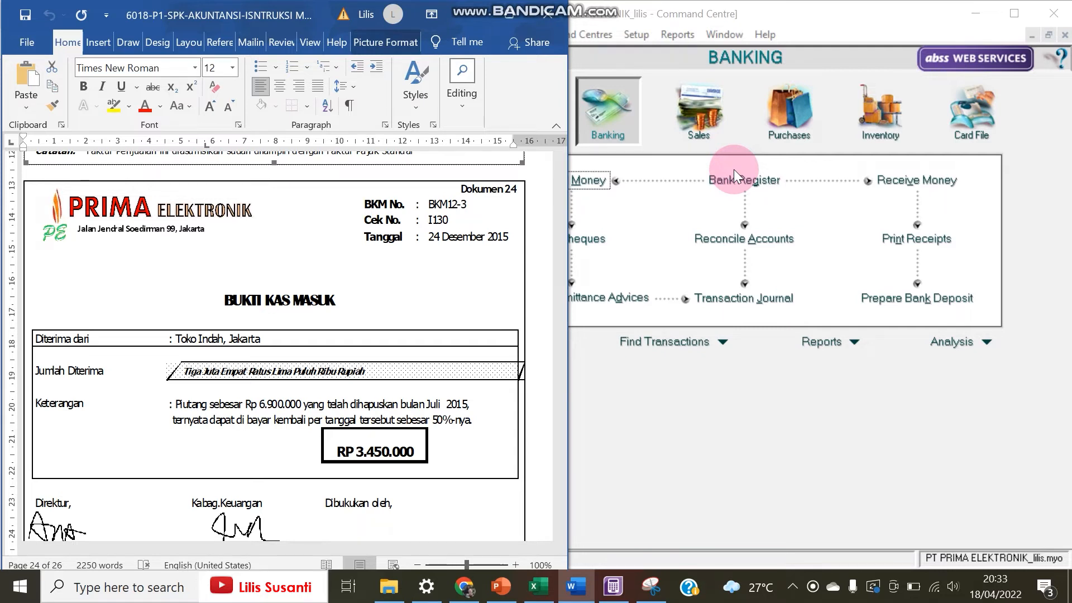
pyautogui.click(936, 180)
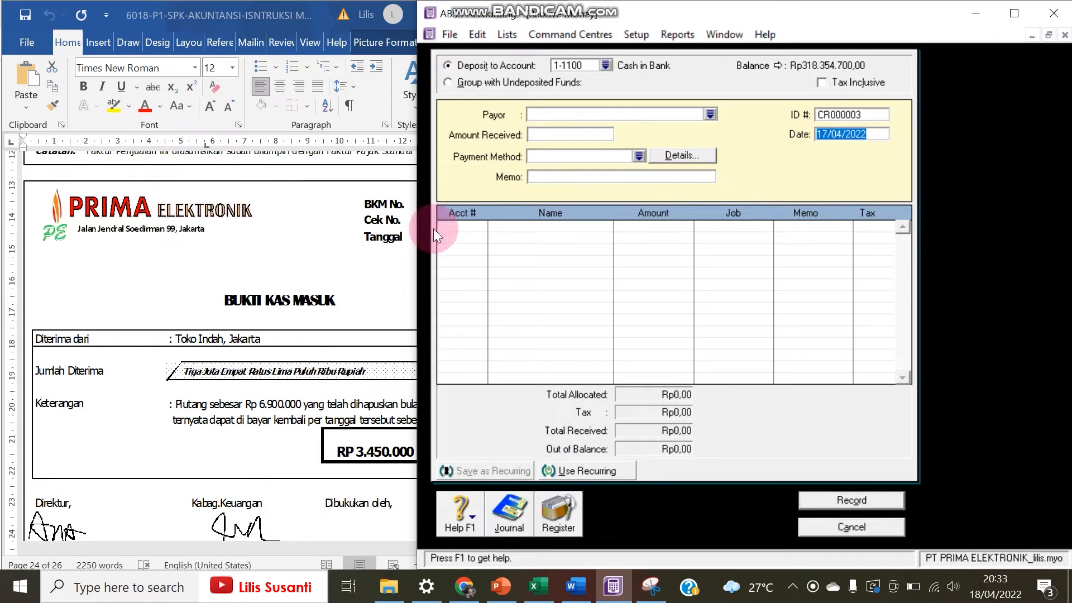
# Date the receipt 24/12/2015 and set its ID to BKM12-3, as given in Dokumen 24.
pyautogui.click(412, 239)
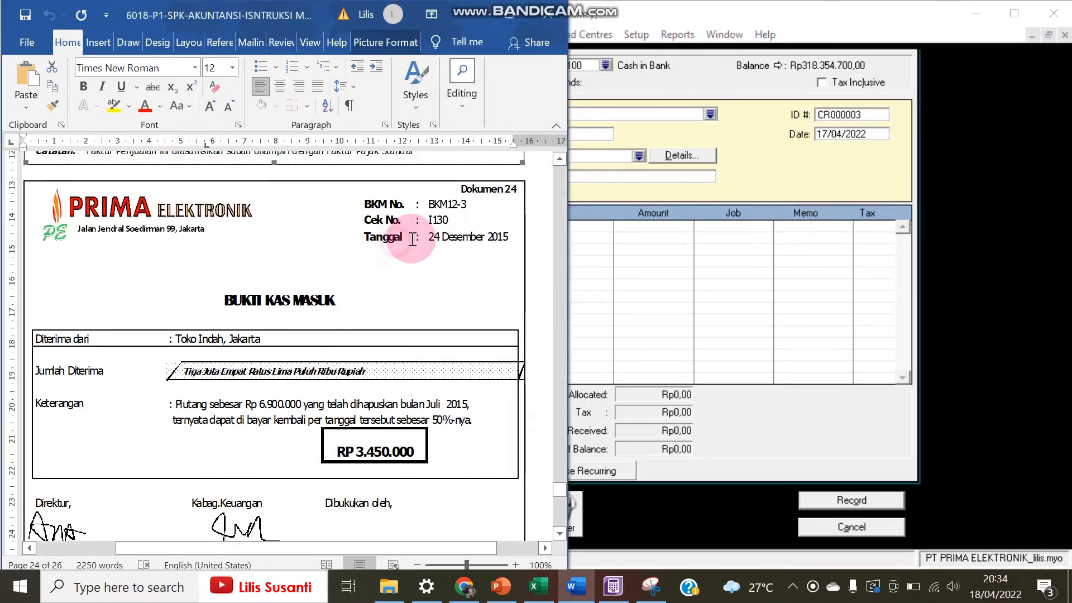
pyautogui.click(878, 135)
pyautogui.click(750, 127)
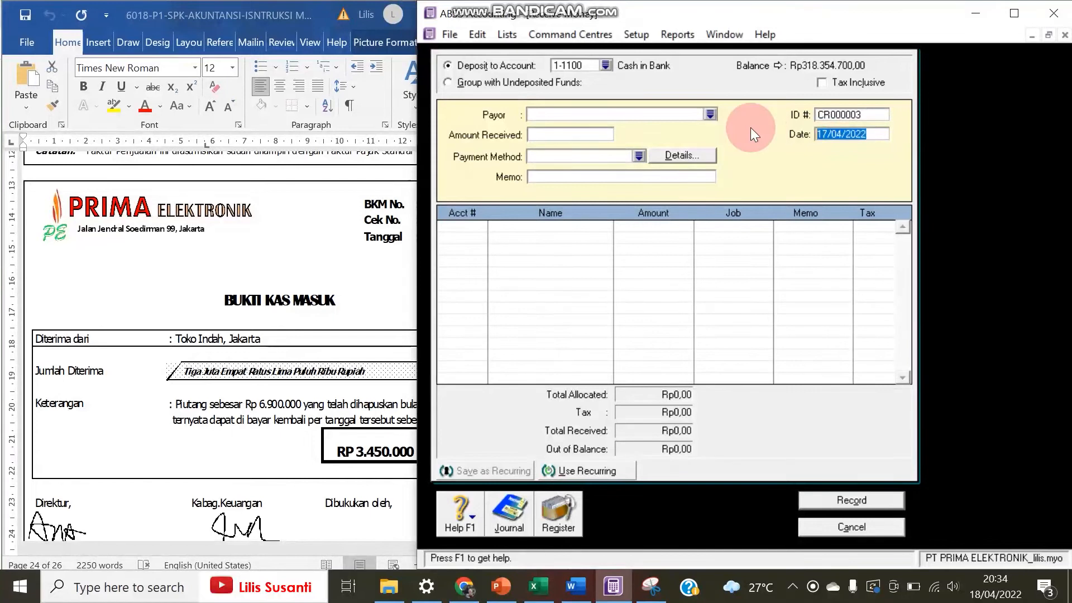
pyautogui.write('24/12/2015')
pyautogui.press('Tab')
pyautogui.click(293, 272)
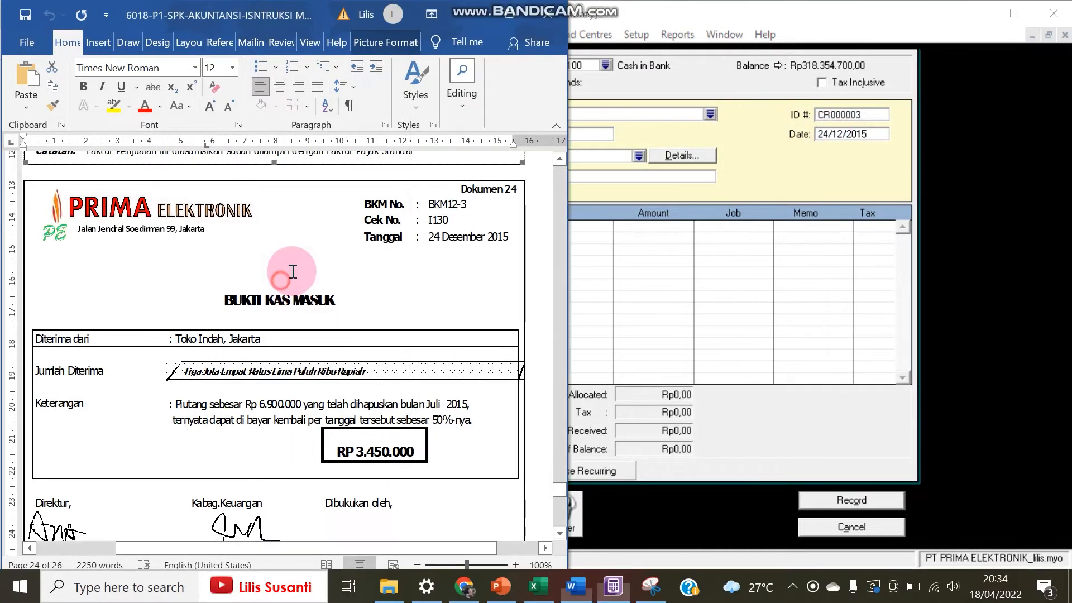
pyautogui.click(855, 113)
pyautogui.write('bkm12-3')
pyautogui.press('Tab')
pyautogui.moveTo(833, 116); pyautogui.dragTo(784, 105)
pyautogui.write('BKM')
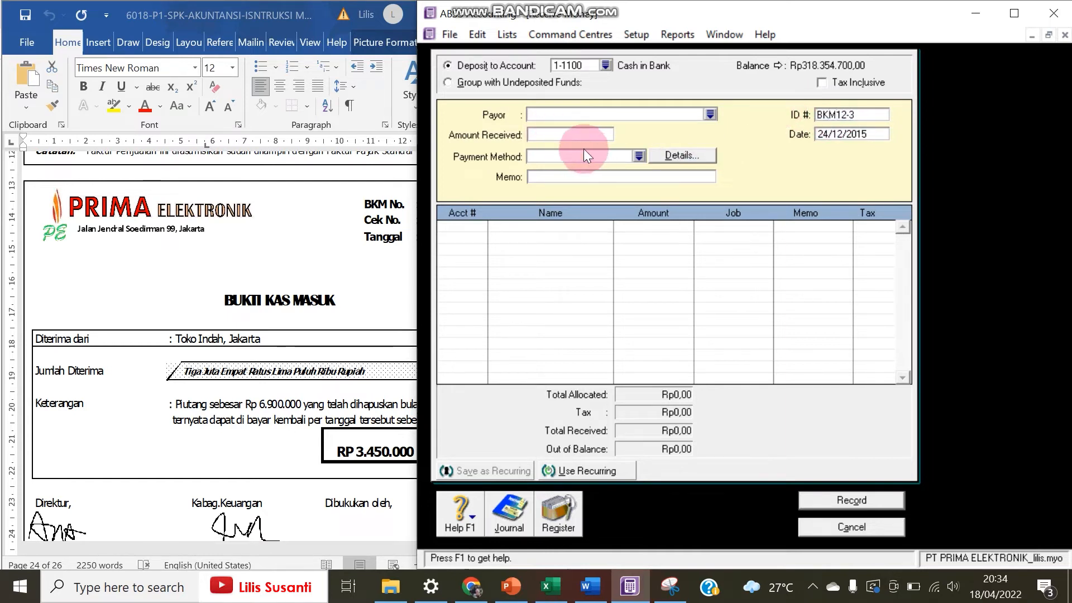
# Enter Rp3.450.000 as the amount received, with the memo "Pembayaran Piutang yang sudah dihapuskan".
pyautogui.click(574, 136)
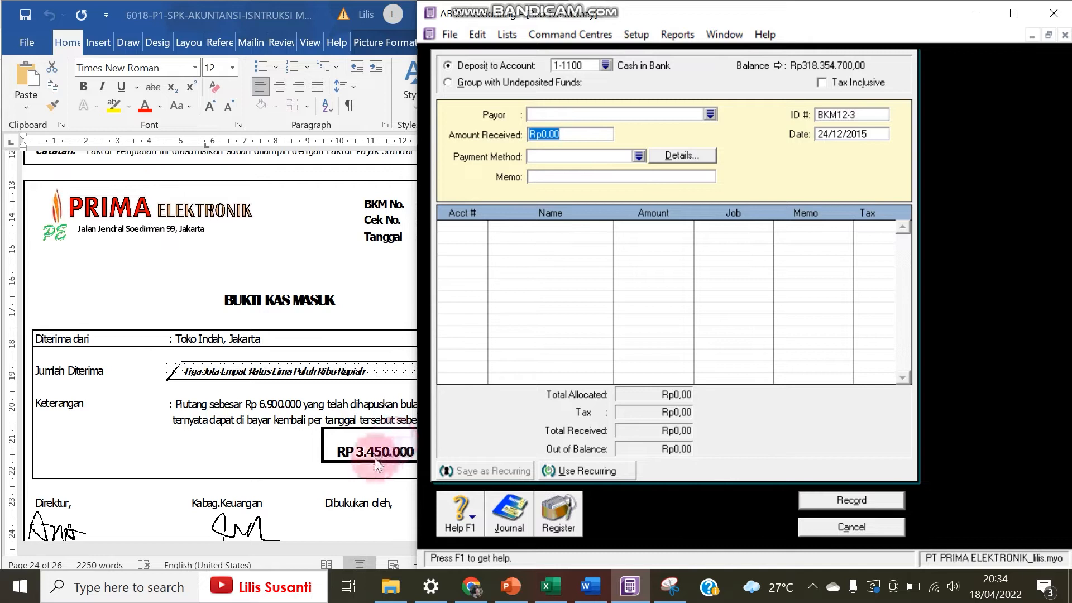
pyautogui.write('3.450.00')
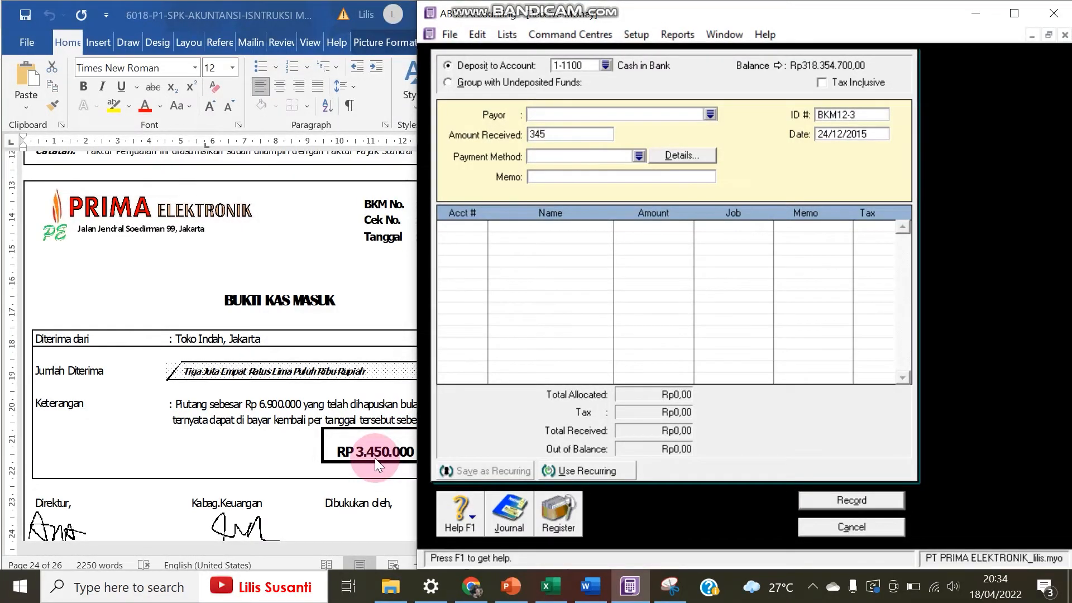
pyautogui.write('0000')
pyautogui.press('Tab')
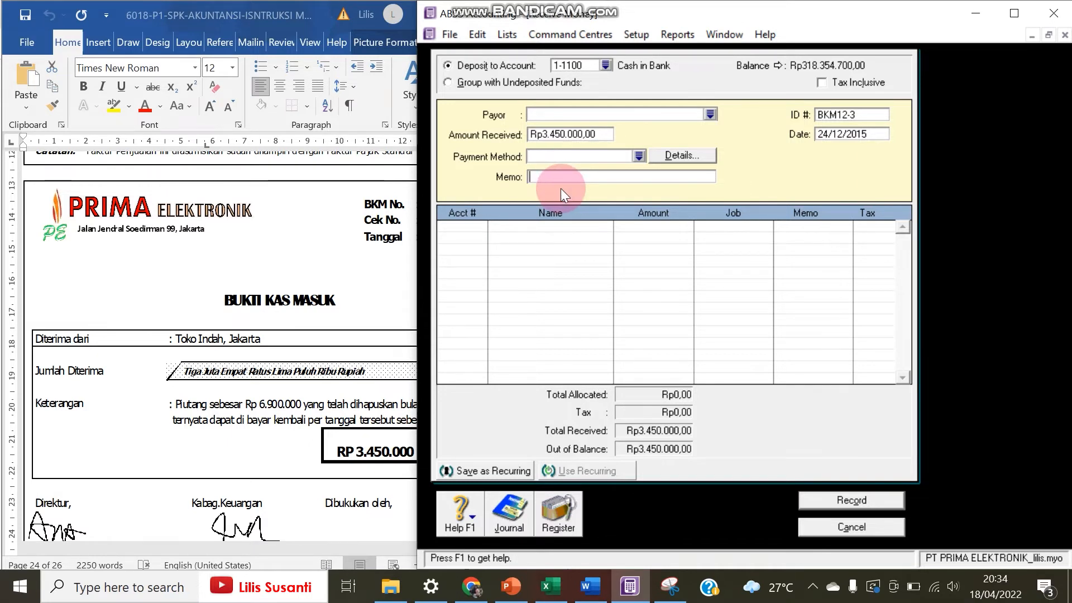
pyautogui.write('pEL')
pyautogui.press('BackSpace')
pyautogui.write('embayaran Piutang yang sudah dihapuskan')
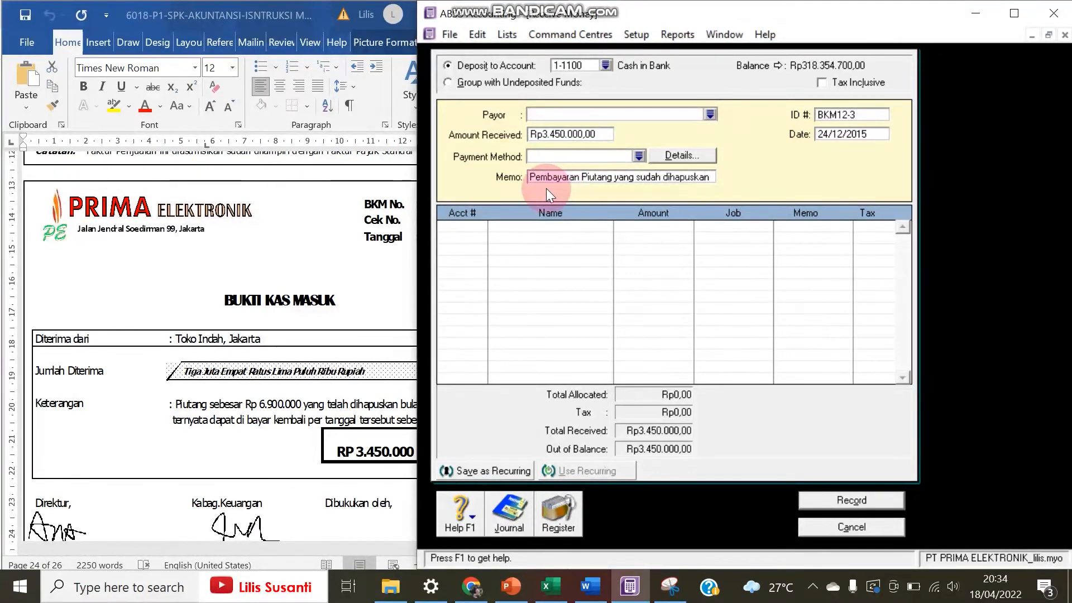
# Allocate the received amount to account 1-1400 Allowance for Doubtful Debt.
pyautogui.click(452, 229)
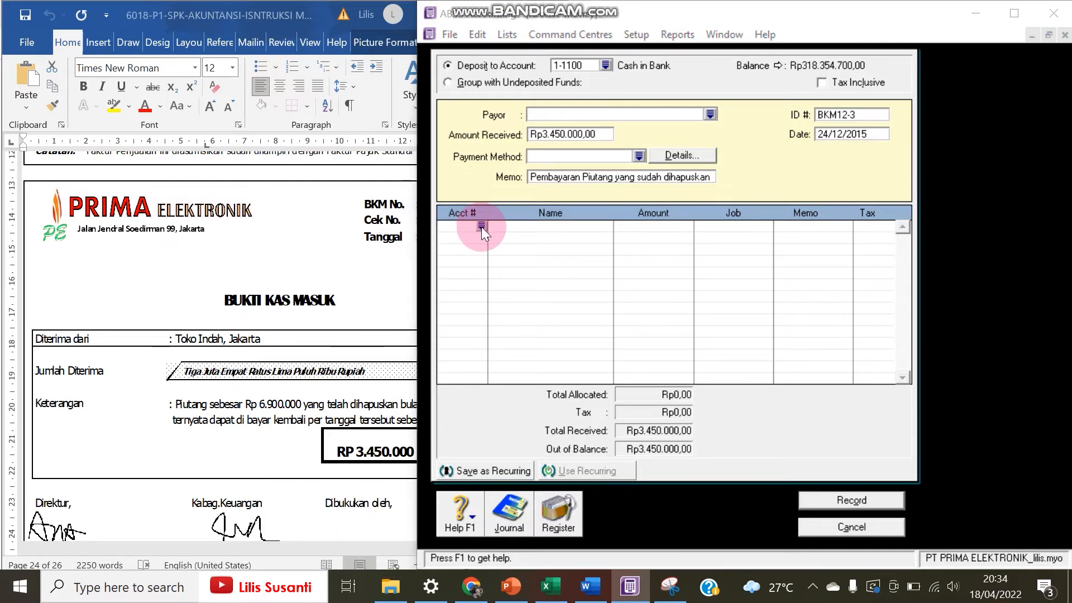
pyautogui.click(481, 227)
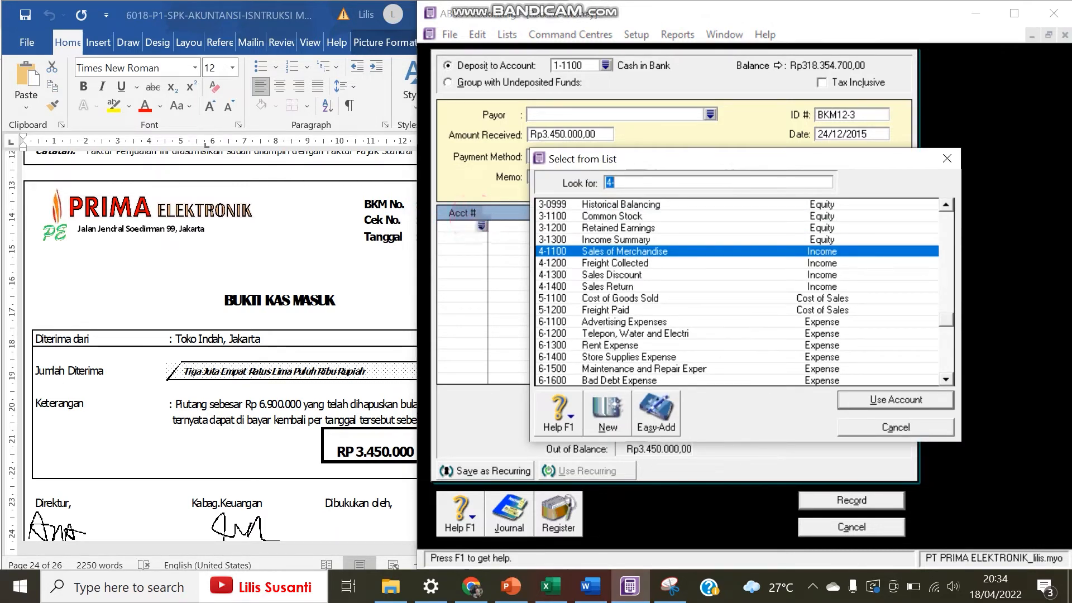
pyautogui.write('1')
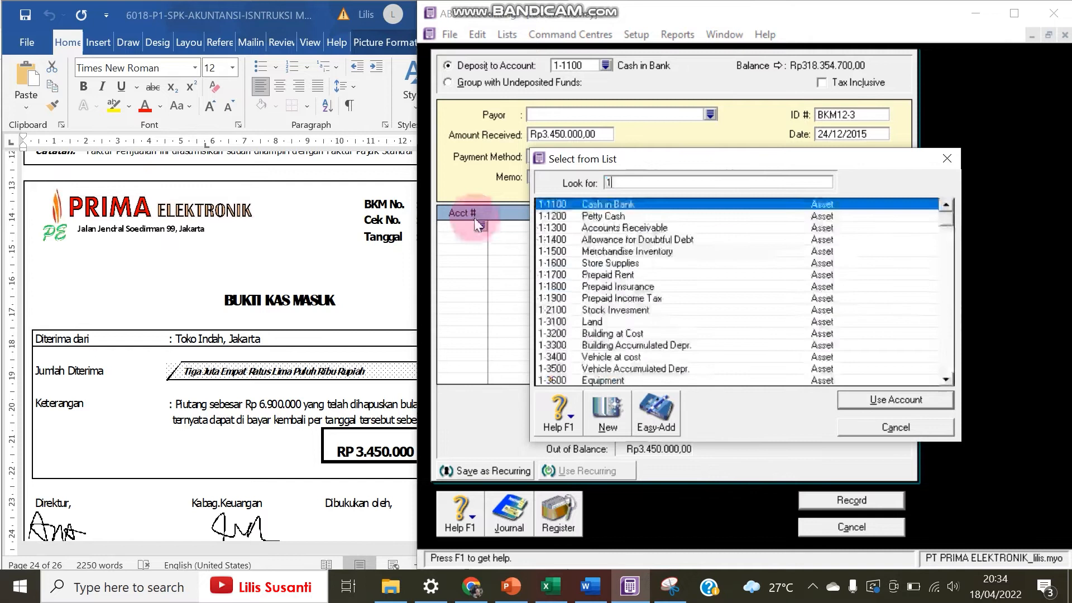
pyautogui.click(633, 240)
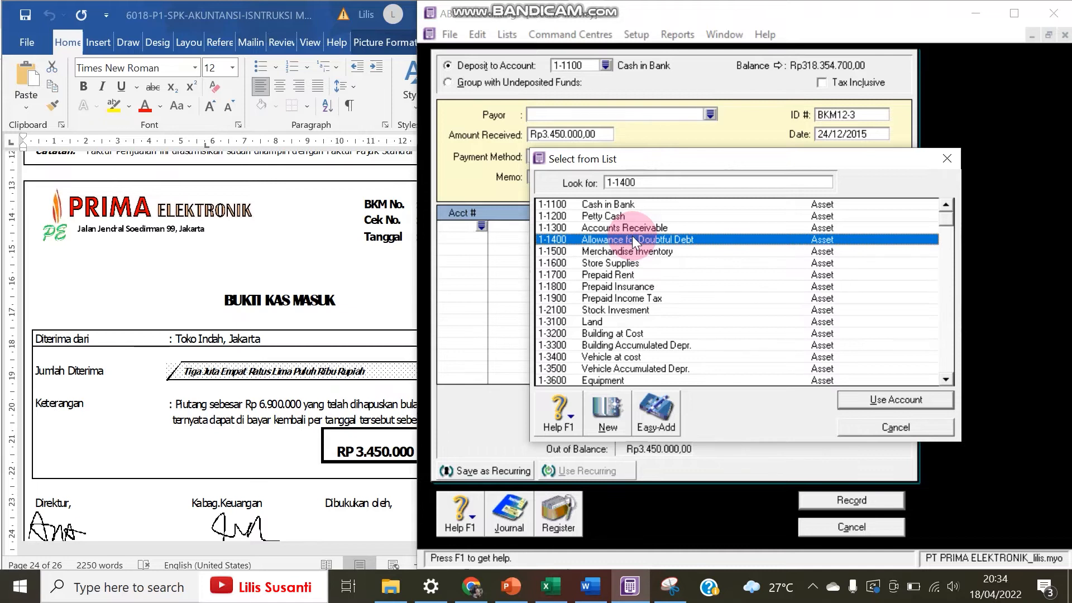
pyautogui.doubleClick(632, 235)
# Compare the receipt with Dokumen 24, widen the view of the Word document, and record the receipt.
pyautogui.click(343, 347)
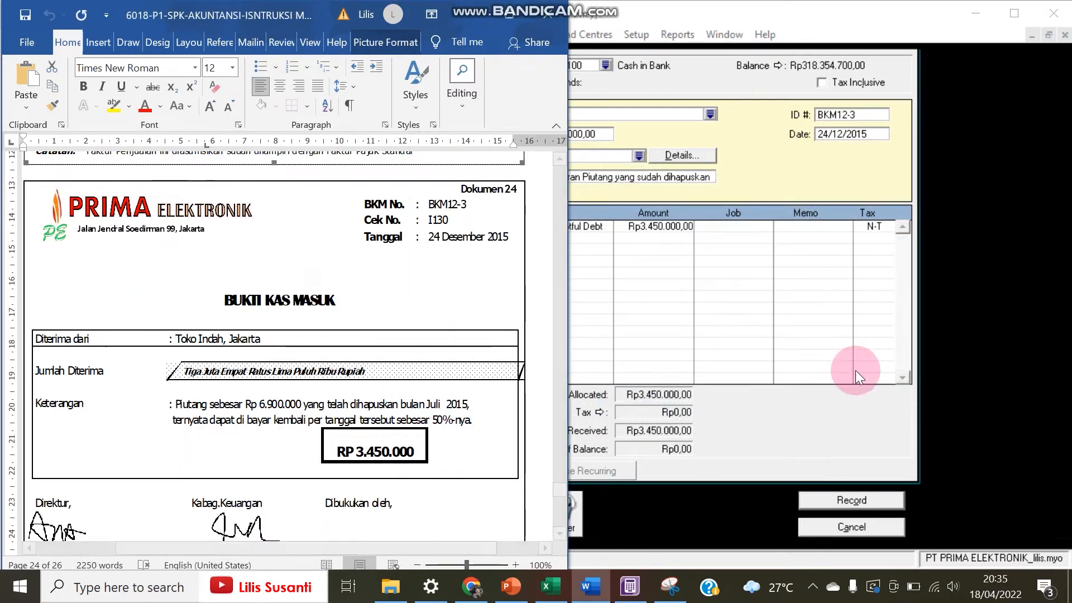
pyautogui.click(823, 441)
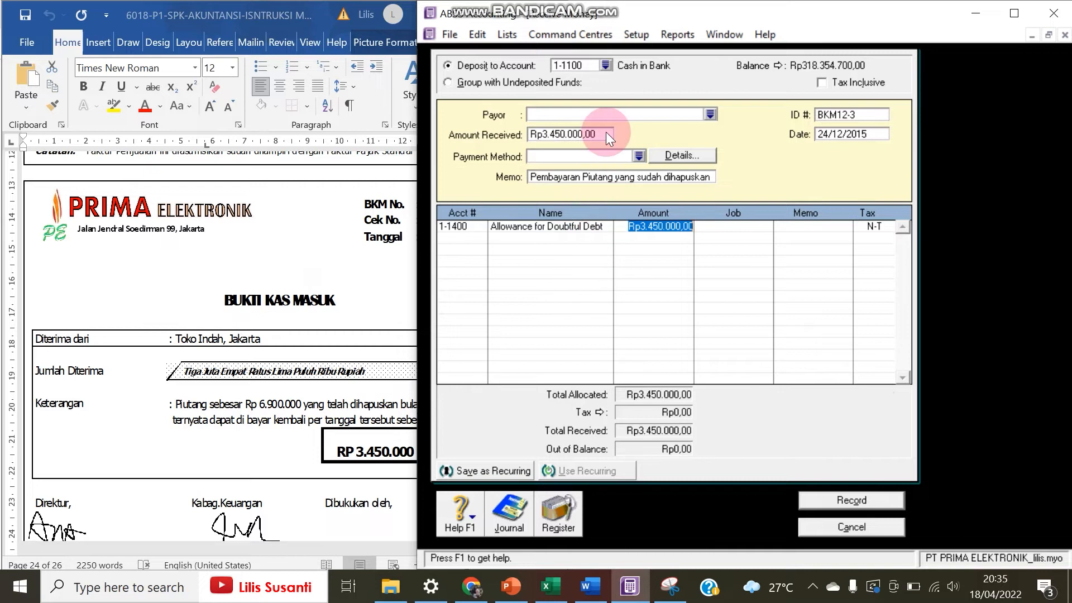
pyautogui.click(285, 397)
pyautogui.click(691, 224)
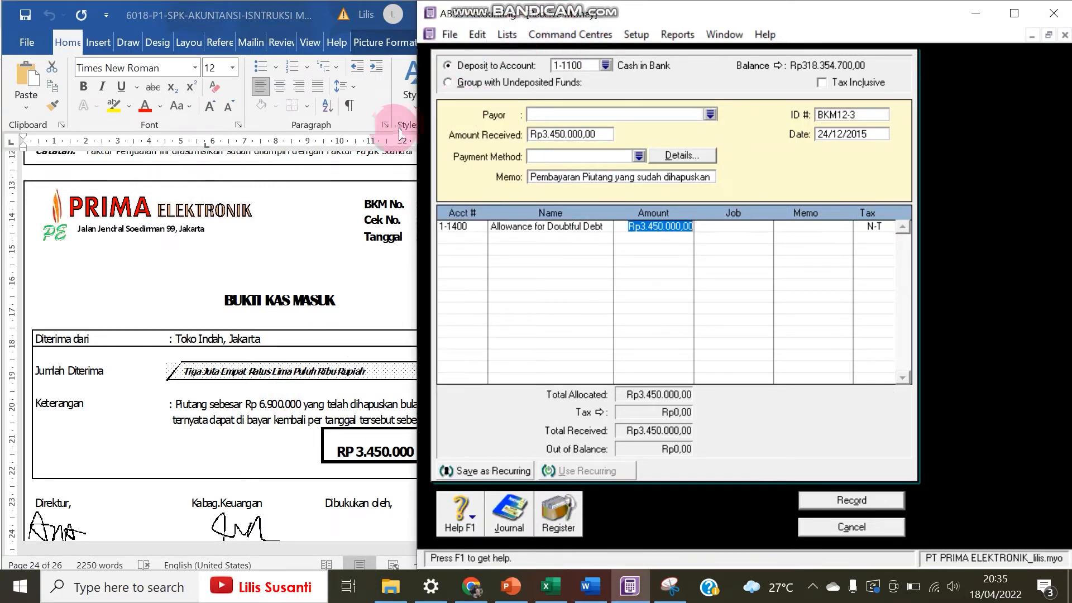
pyautogui.moveTo(417, 121); pyautogui.dragTo(533, 121)
pyautogui.click(933, 499)
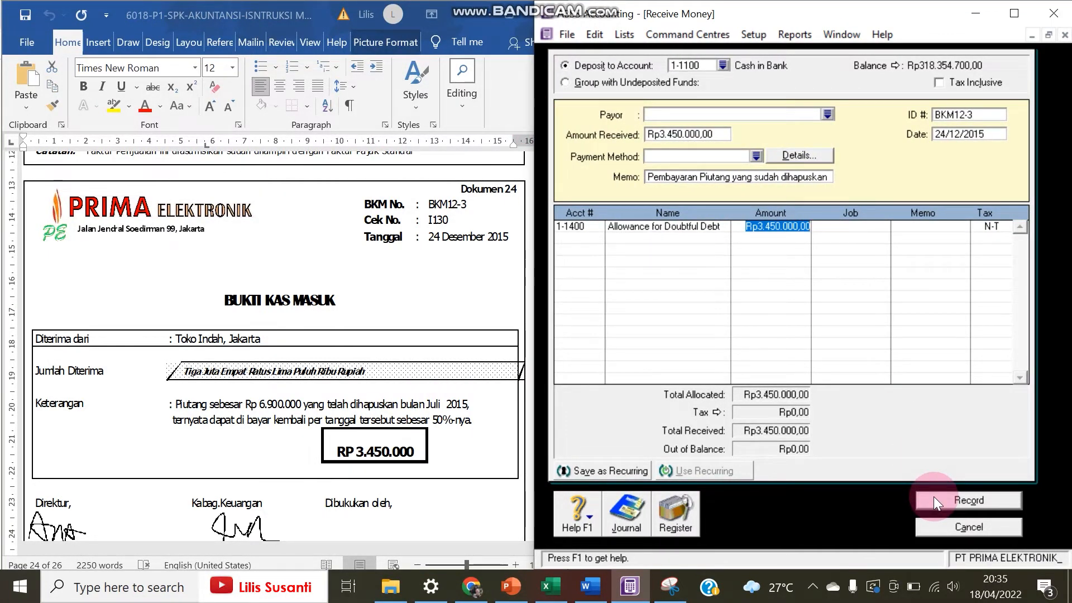
# Bring up Dokumen 25's sales invoice in Word and close the empty Receive Money form in ABSS.
pyautogui.click(461, 357)
pyautogui.scroll(-5, 423, 354)
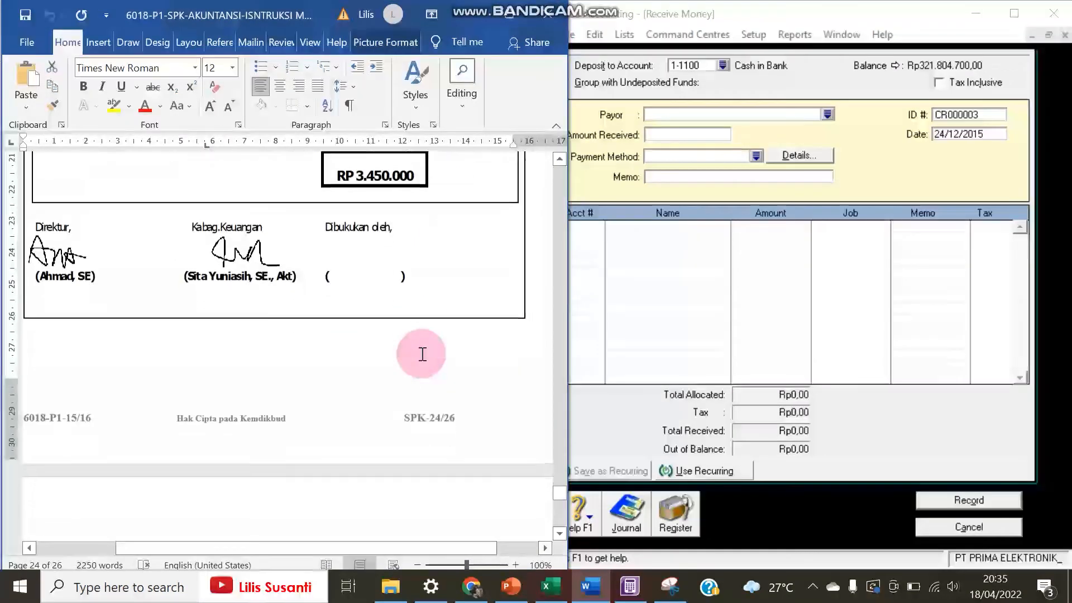
pyautogui.scroll(-10, 423, 354)
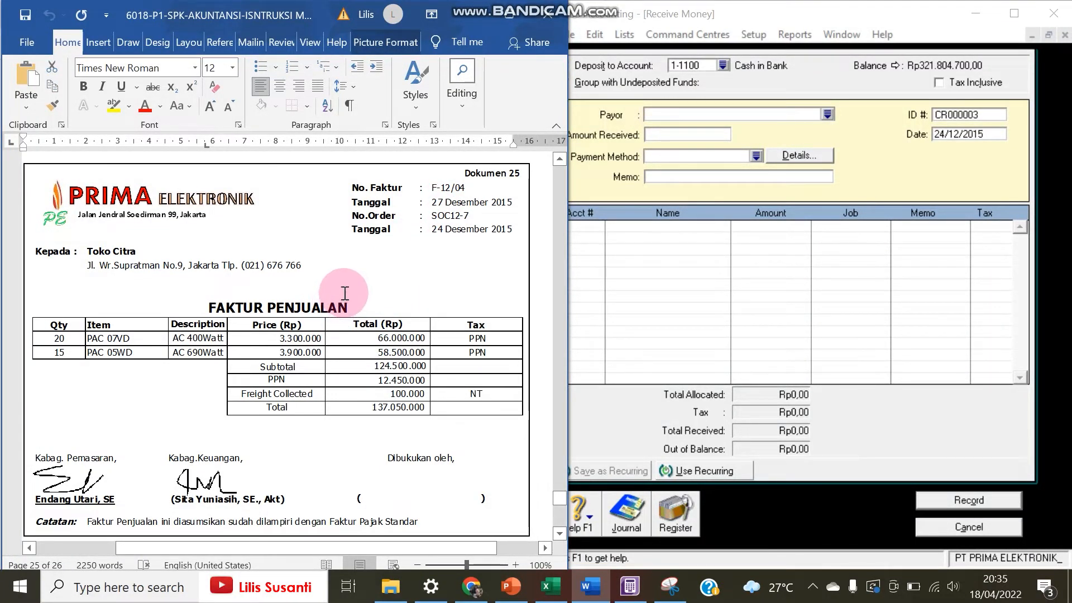
pyautogui.click(867, 513)
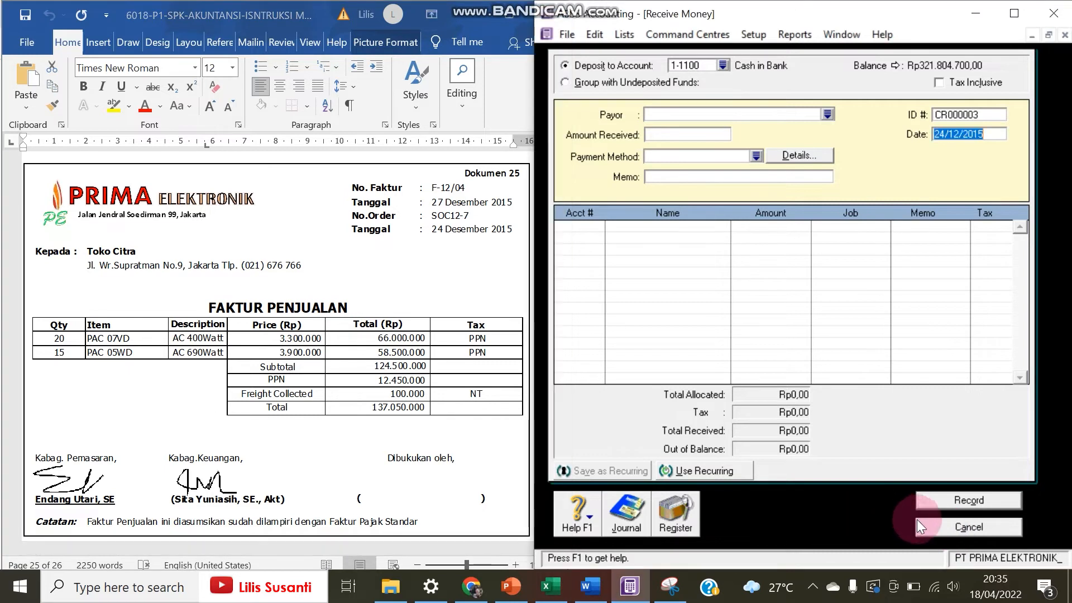
pyautogui.click(932, 525)
# Review the latest entries in the sales Transaction Journal, including Toko Persada's invoice F-12/03, and close the journal.
pyautogui.click(765, 106)
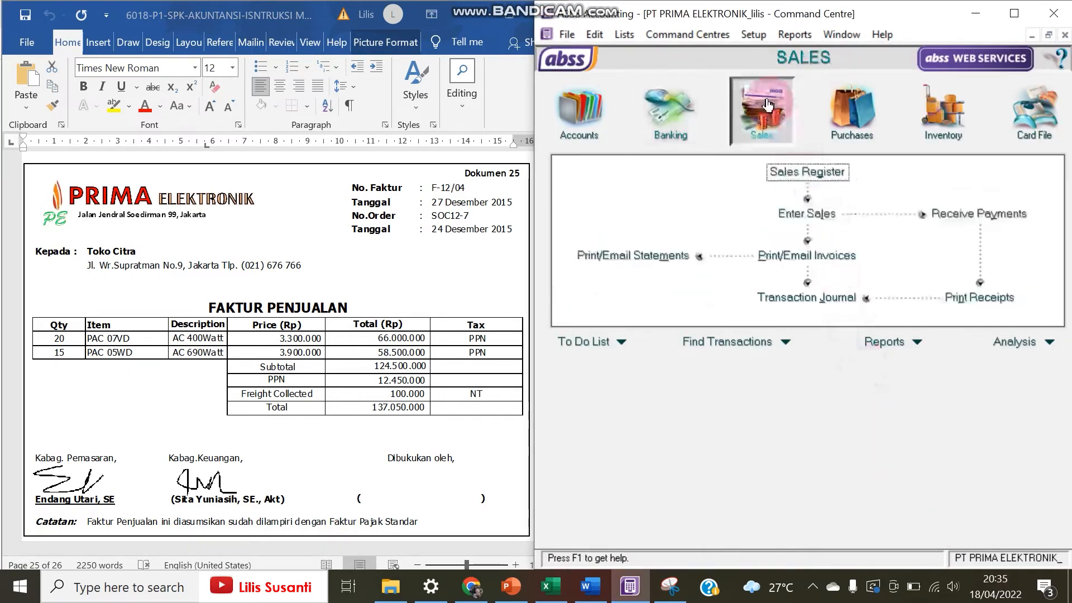
pyautogui.click(802, 227)
pyautogui.click(813, 299)
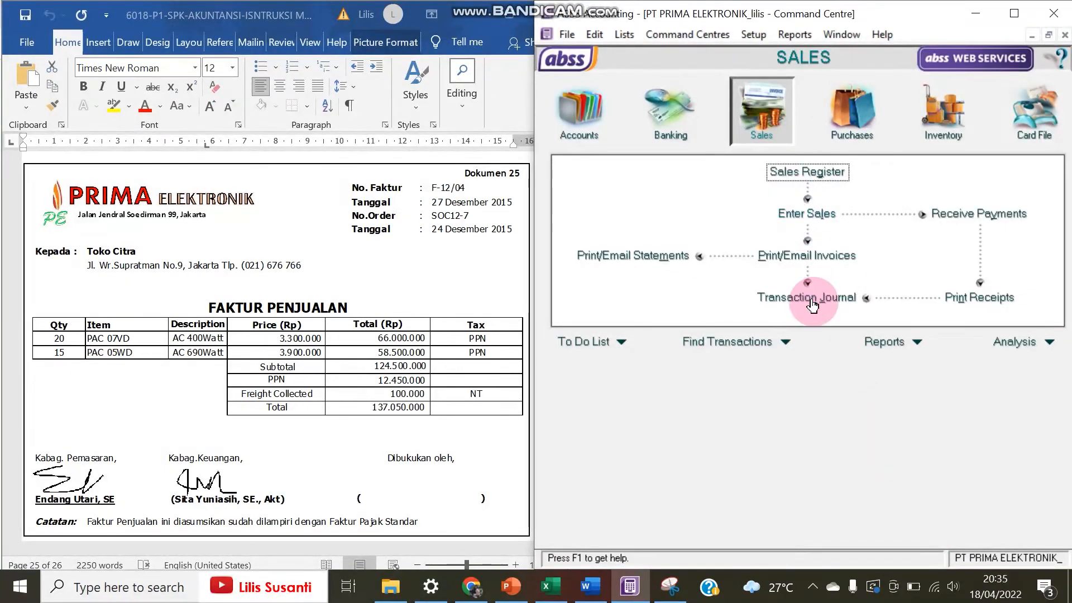
pyautogui.scroll(-12, 820, 260)
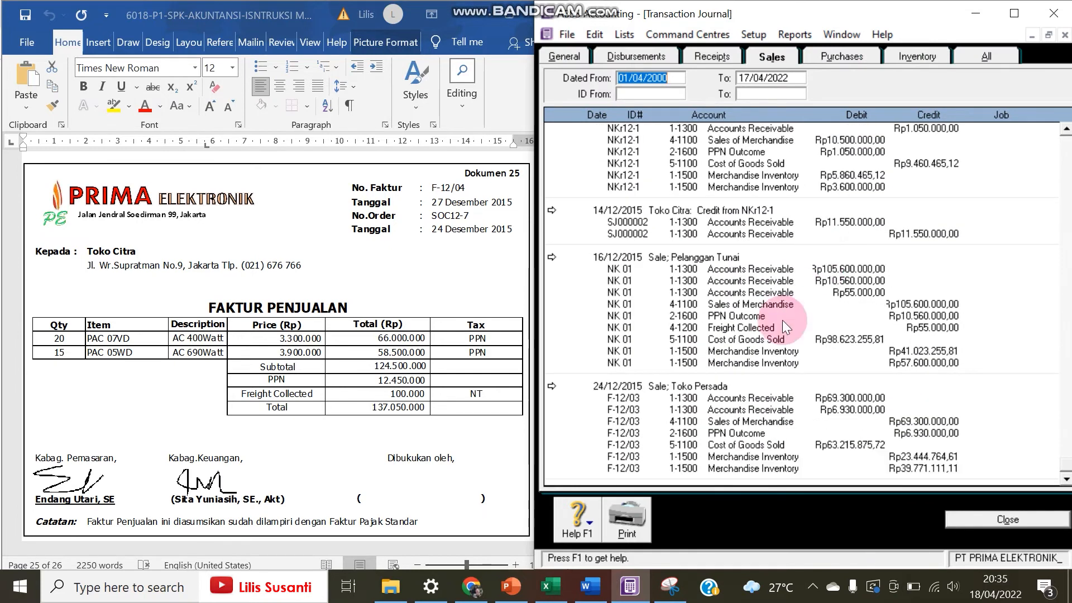
pyautogui.click(551, 387)
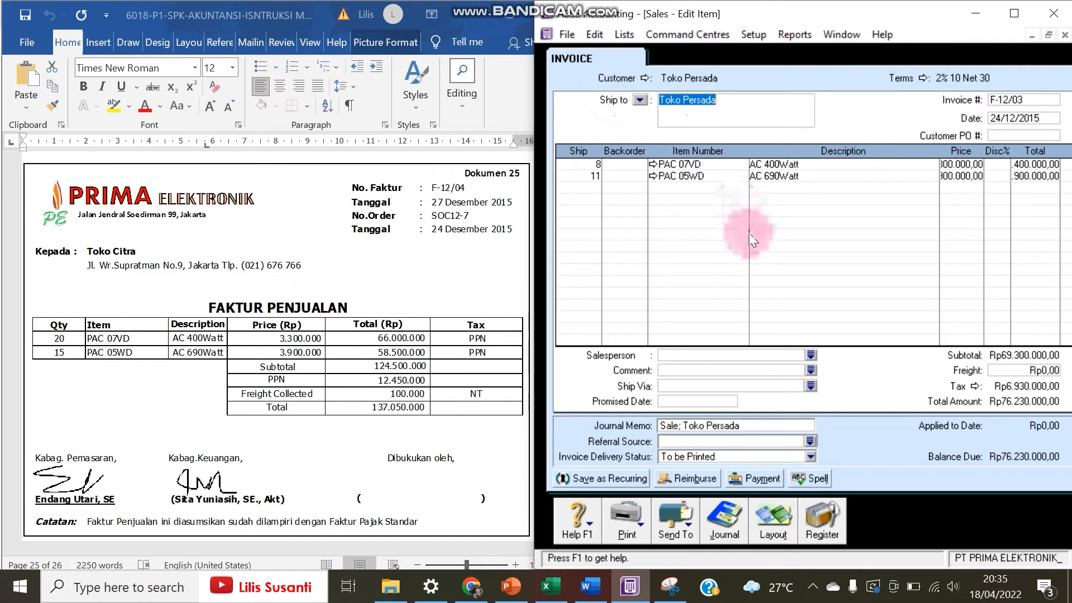
pyautogui.press('Escape')
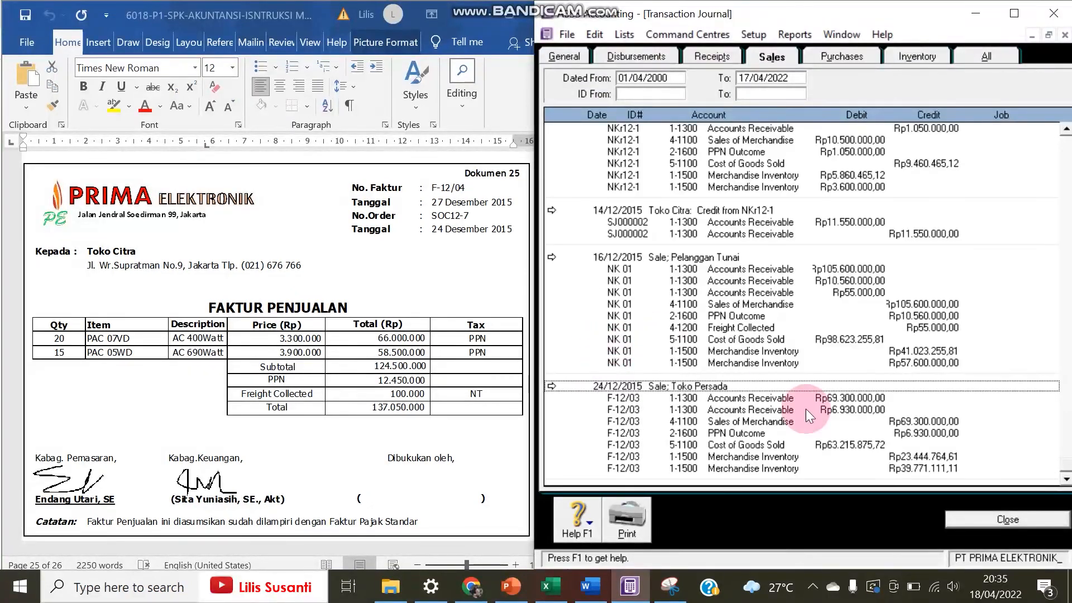
pyautogui.click(958, 520)
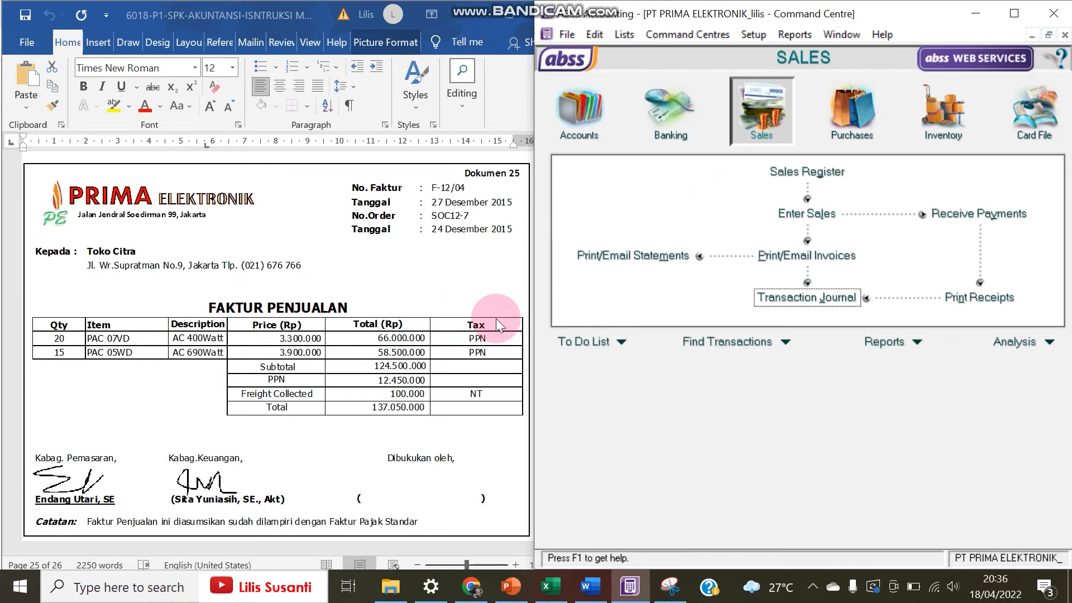
# List the Sales Register's orders dated from 01/04/2000.
pyautogui.click(773, 172)
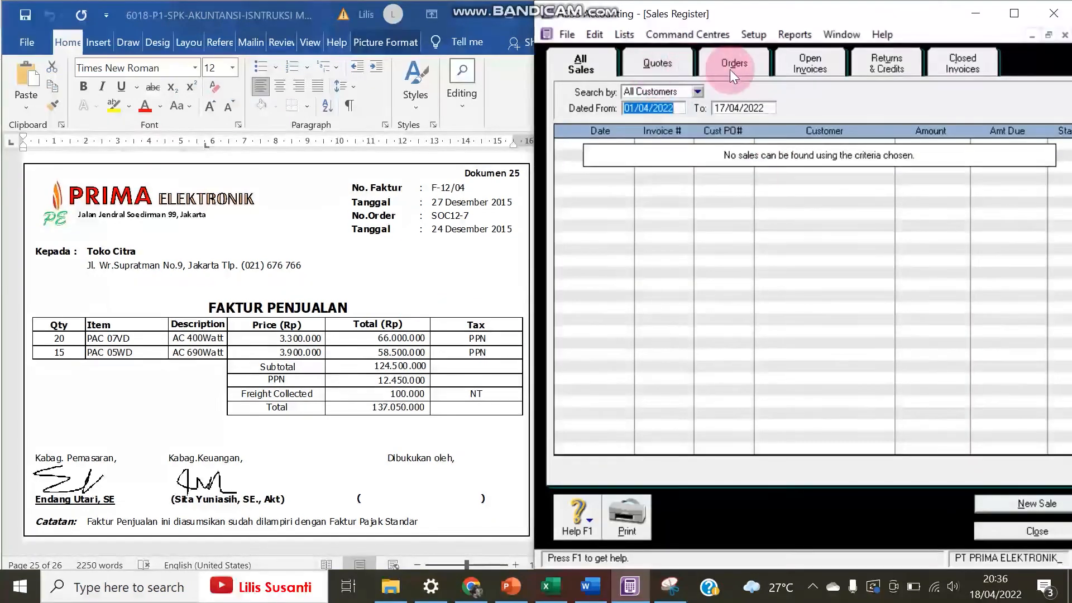
pyautogui.click(715, 65)
pyautogui.click(678, 108)
pyautogui.click(678, 108)
pyautogui.press('BackSpace')
pyautogui.press('BackSpace')
pyautogui.write('00')
pyautogui.press('Tab')
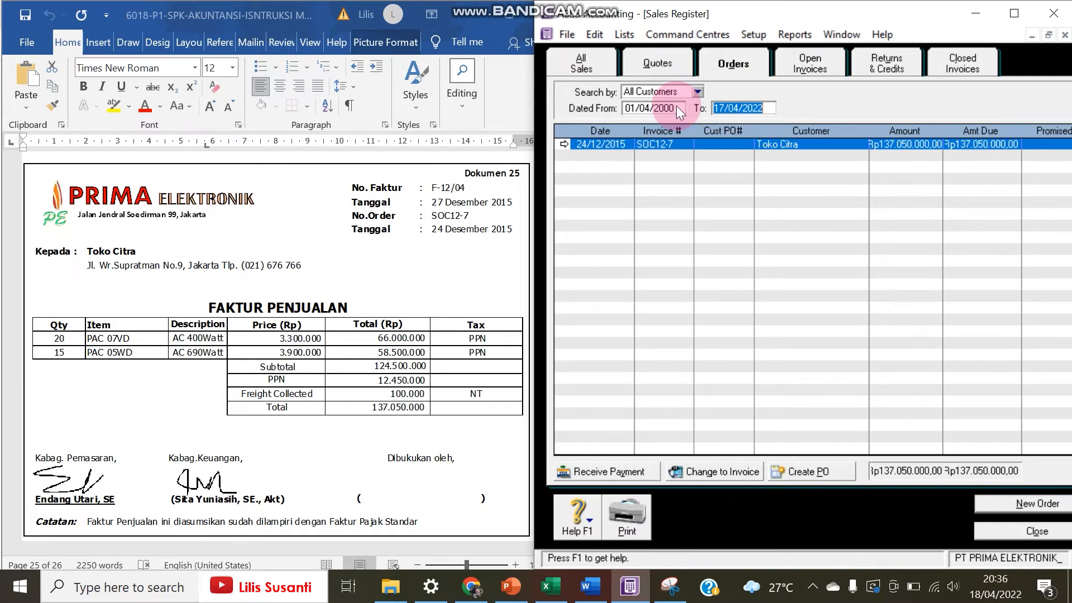
# Find Toko Citra's order SOC12-7 among all sales, check it against Dokumen 25, and close it.
pyautogui.click(581, 63)
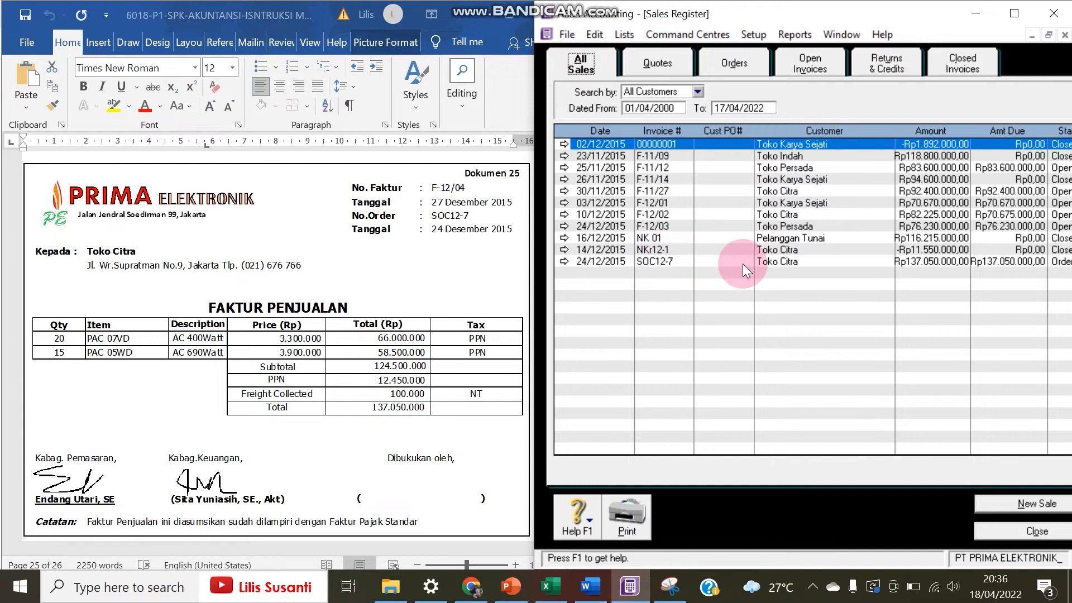
pyautogui.click(563, 260)
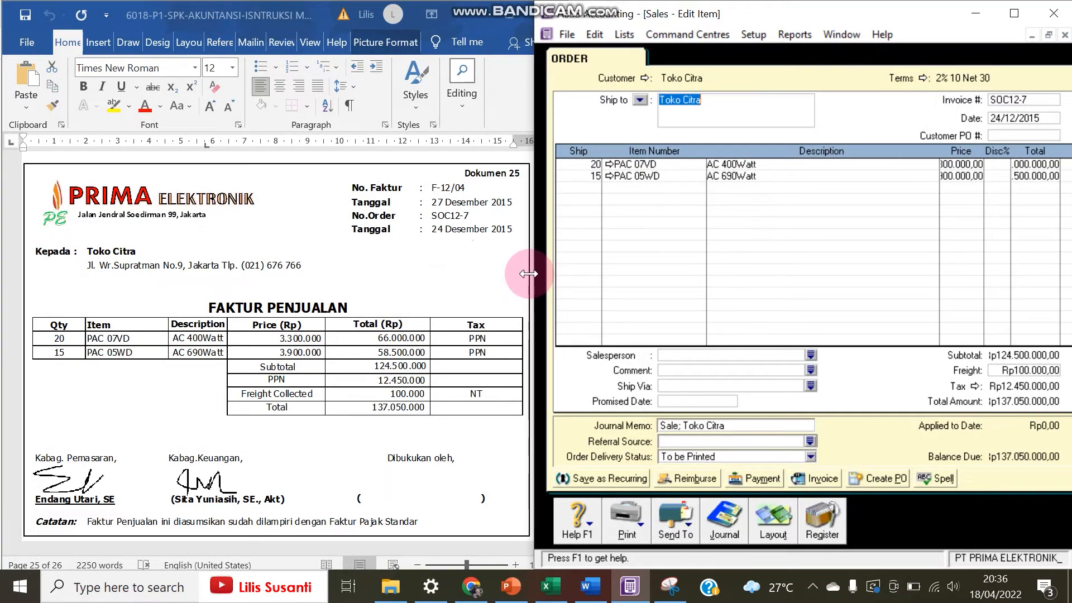
pyautogui.moveTo(486, 261); pyautogui.dragTo(480, 256)
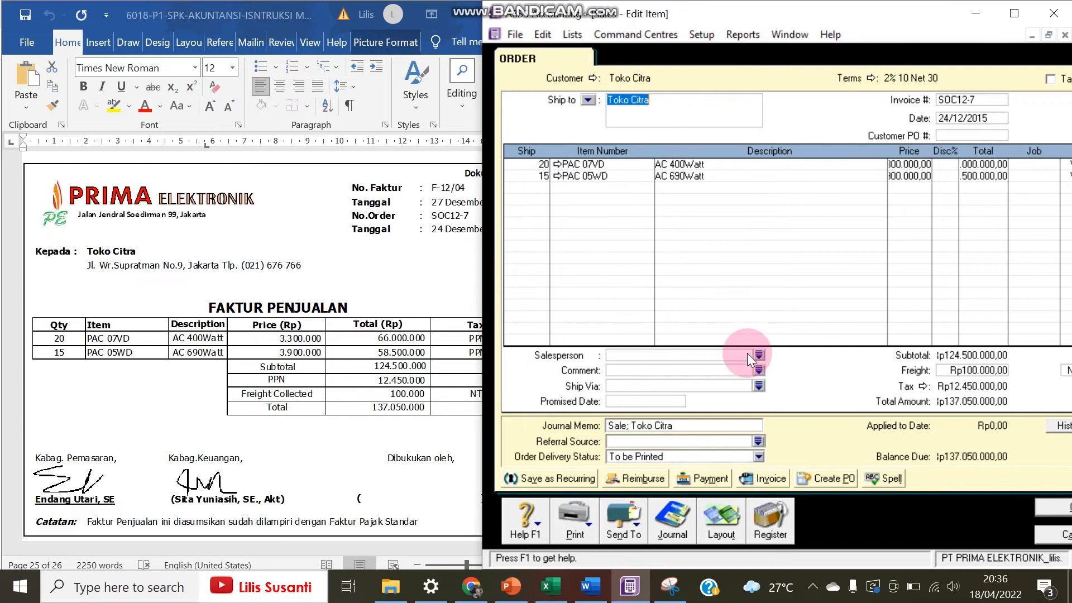
pyautogui.click(1040, 536)
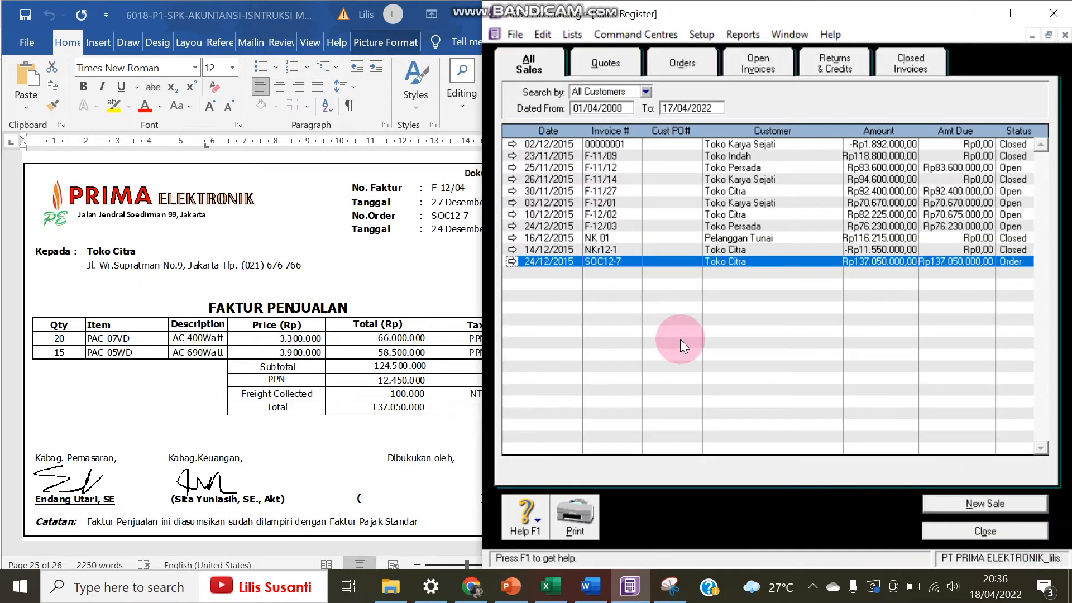
pyautogui.click(230, 381)
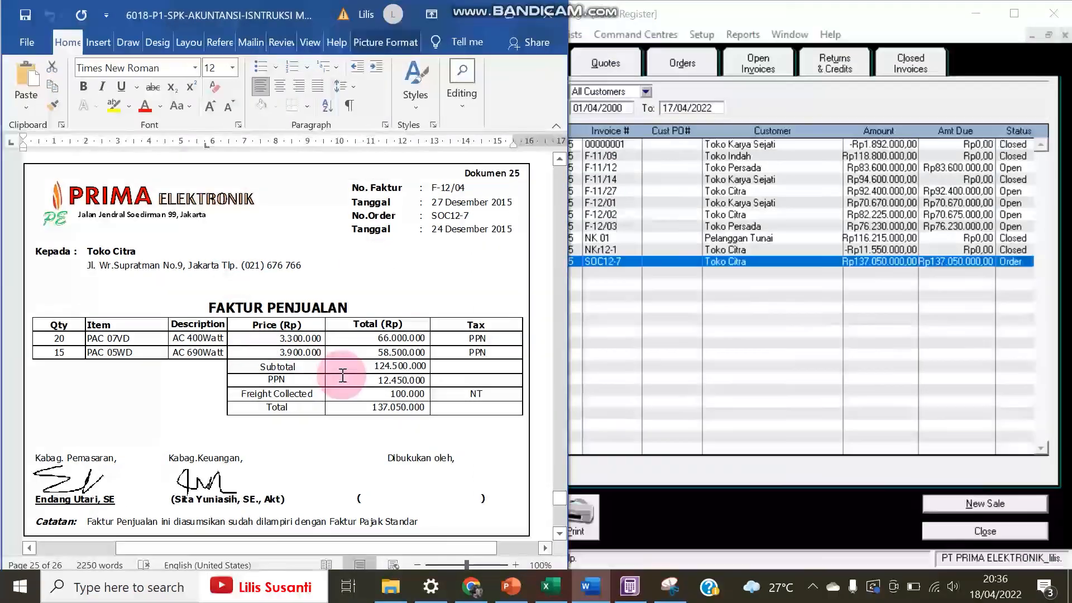
pyautogui.click(940, 533)
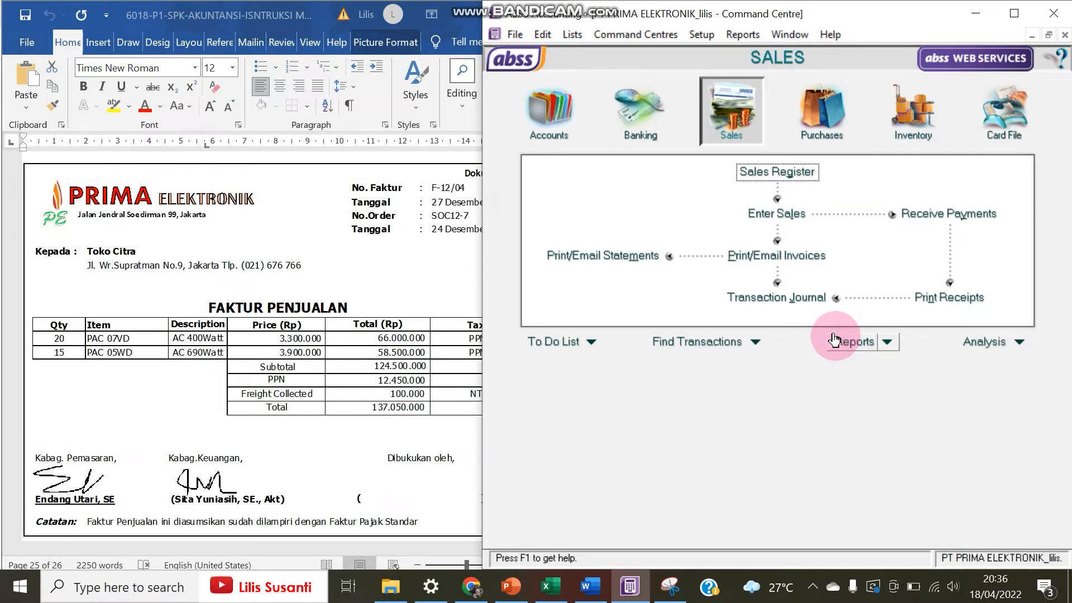
pyautogui.click(773, 215)
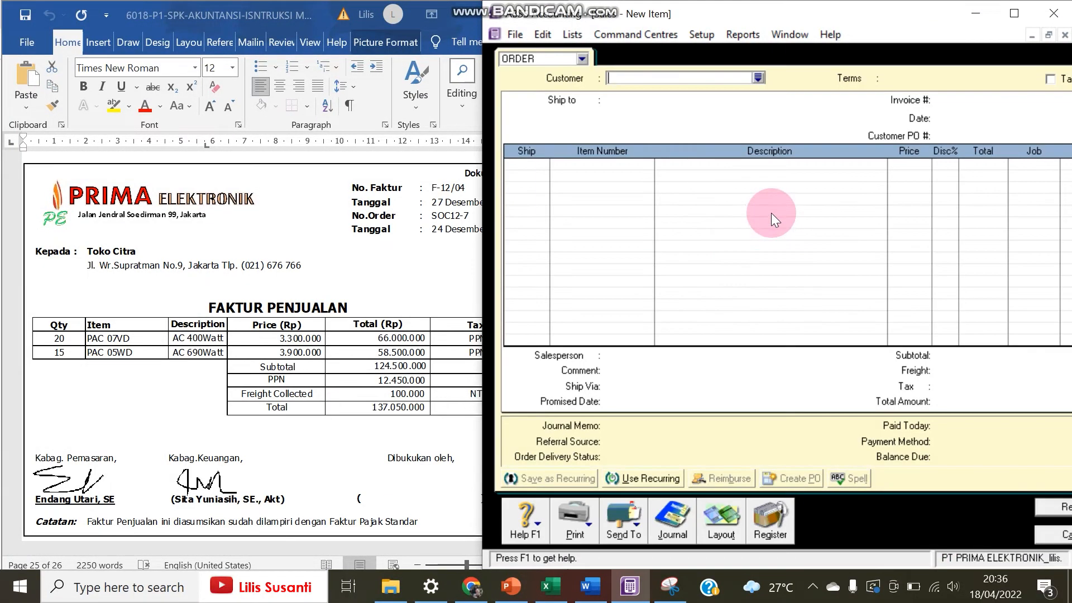
pyautogui.click(1039, 531)
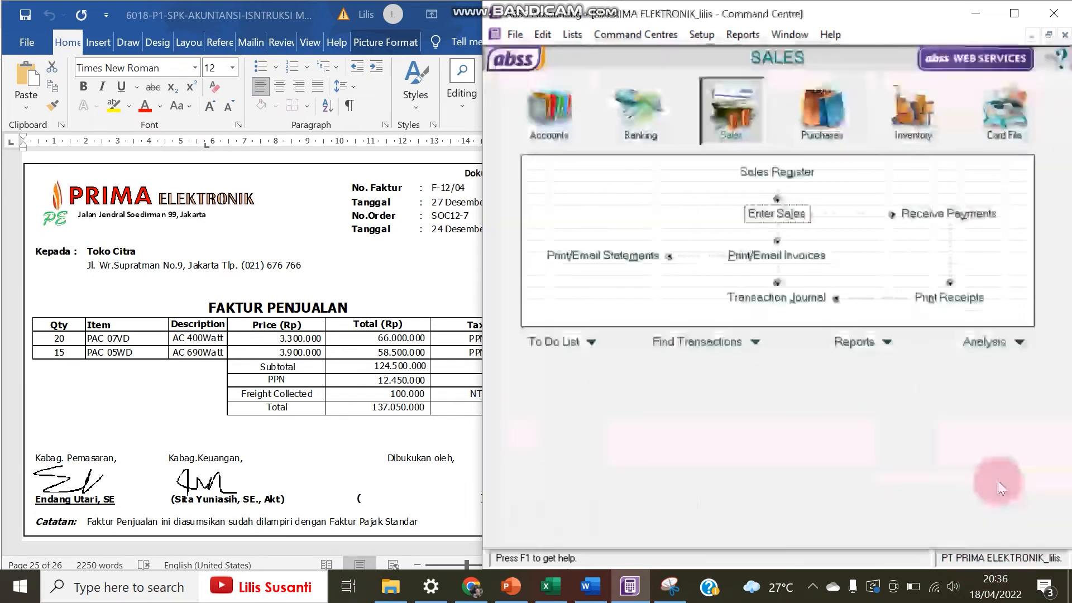
# Convert Toko Citra's order SOC12-7 in the Sales Register into an invoice.
pyautogui.click(762, 172)
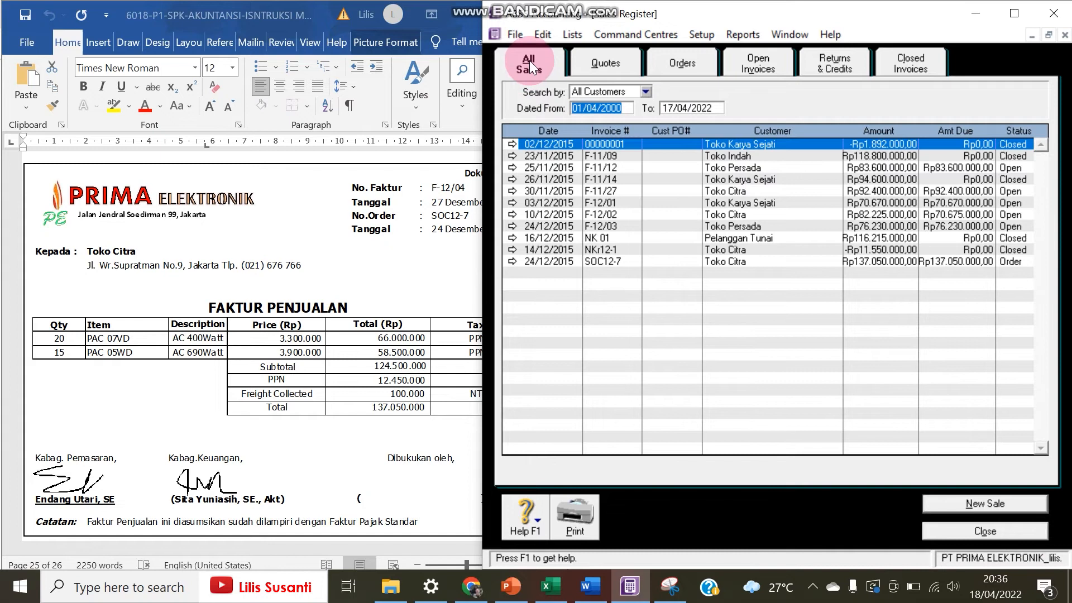
pyautogui.click(695, 63)
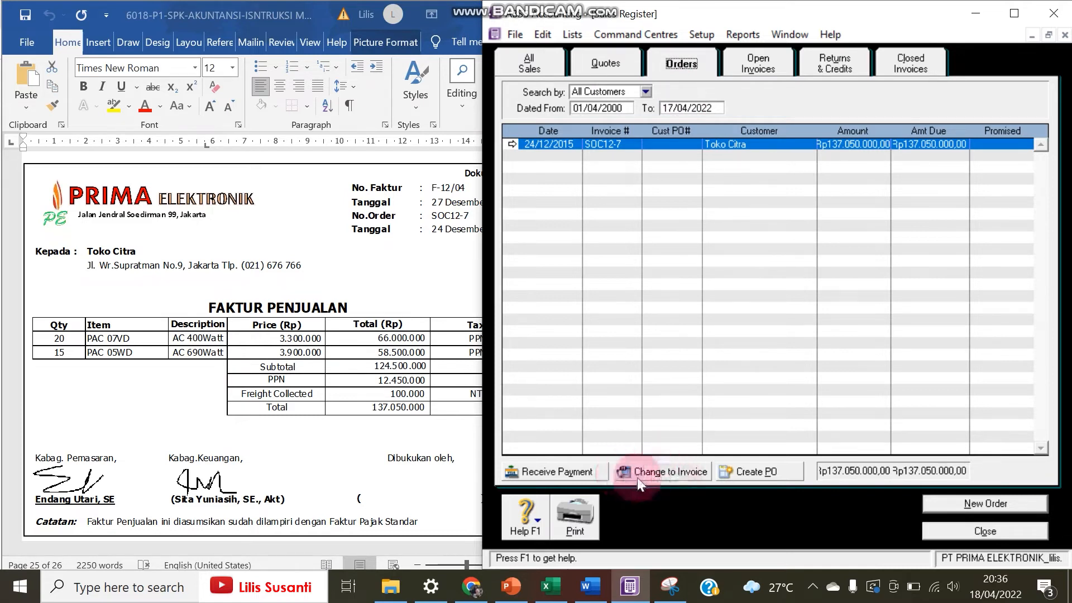
pyautogui.click(678, 475)
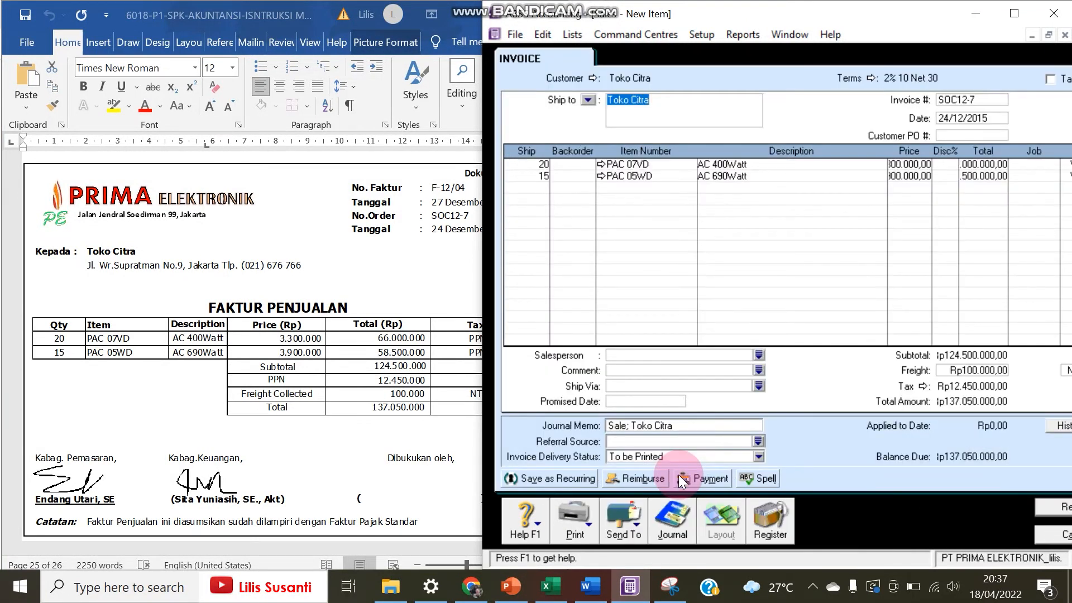
# Date Toko Citra's invoice 27/12/2015 and set its invoice number to F-12/04, as in Dokumen 25.
pyautogui.click(946, 118)
pyautogui.press('BackSpace')
pyautogui.write('7')
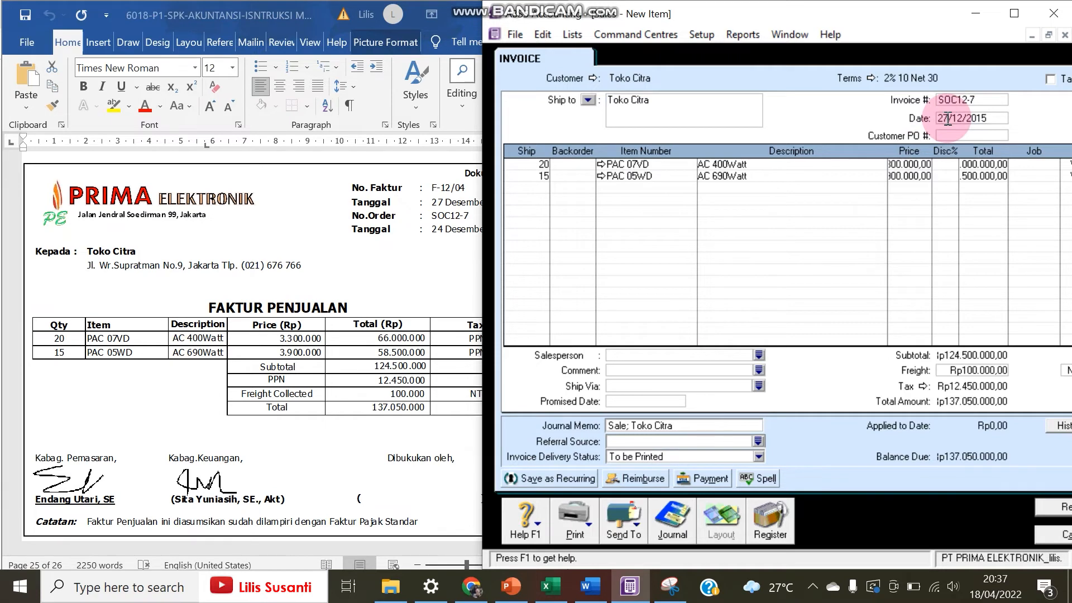
pyautogui.click(413, 210)
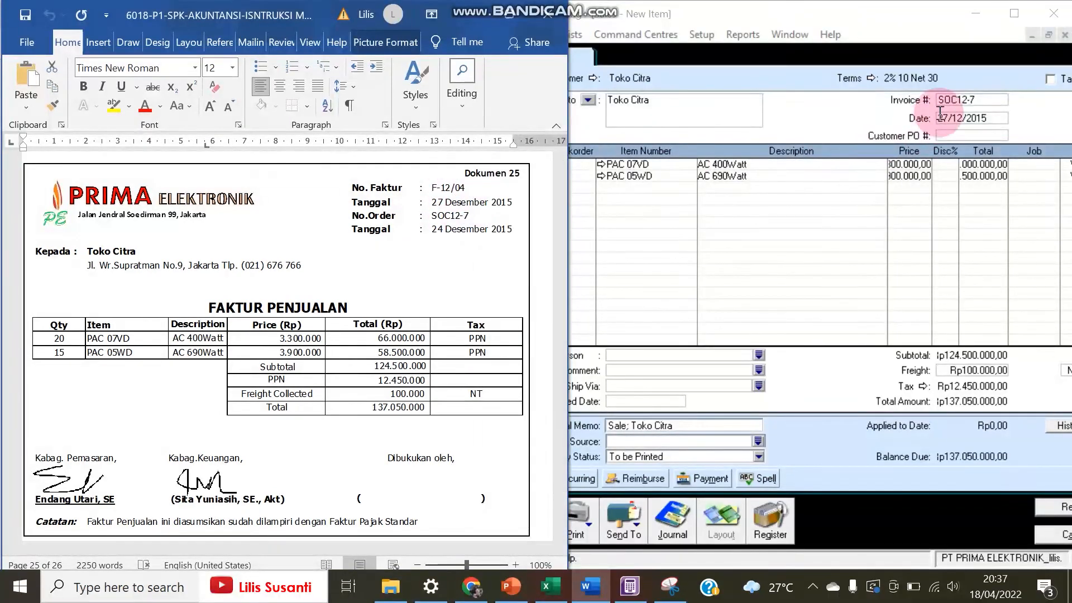
pyautogui.click(974, 97)
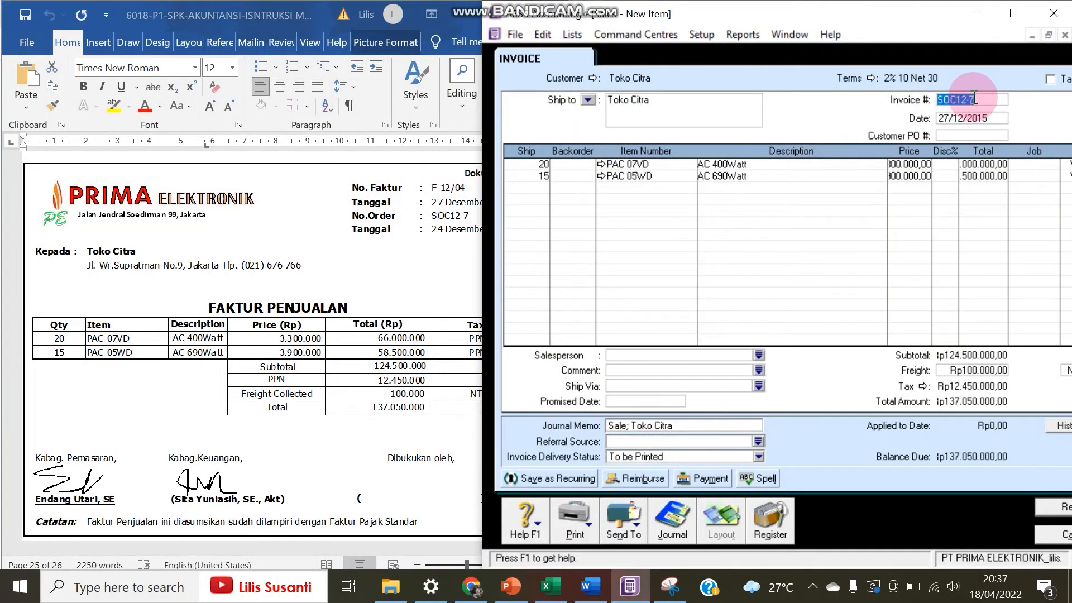
pyautogui.write('F-12/04')
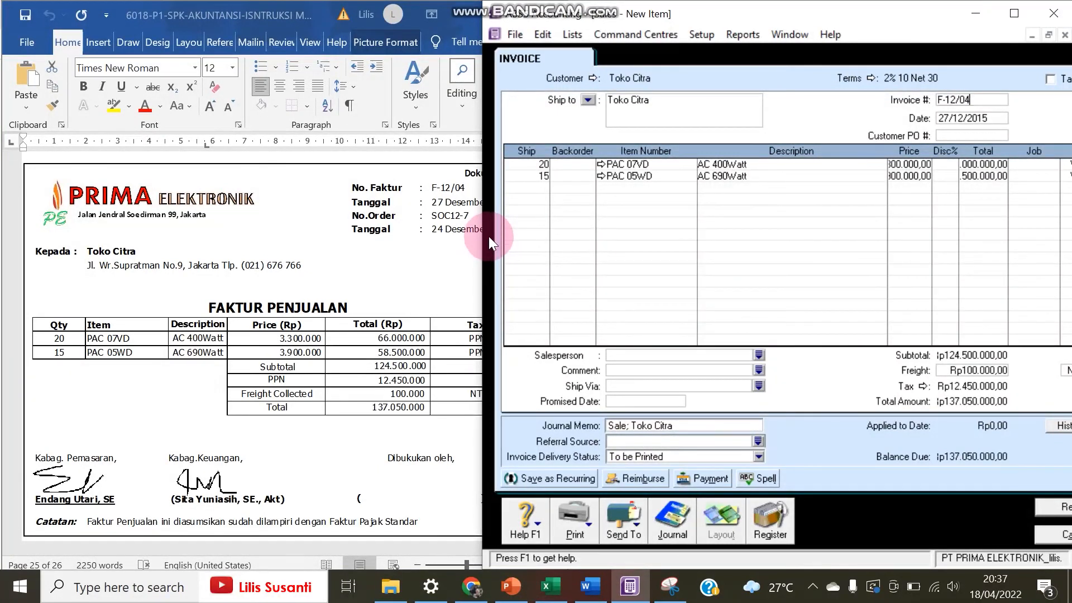
# Record Toko Citra's invoice F-12/04, accepting the pre-dated sale, and return to the Sales Register.
pyautogui.moveTo(485, 248); pyautogui.dragTo(529, 242)
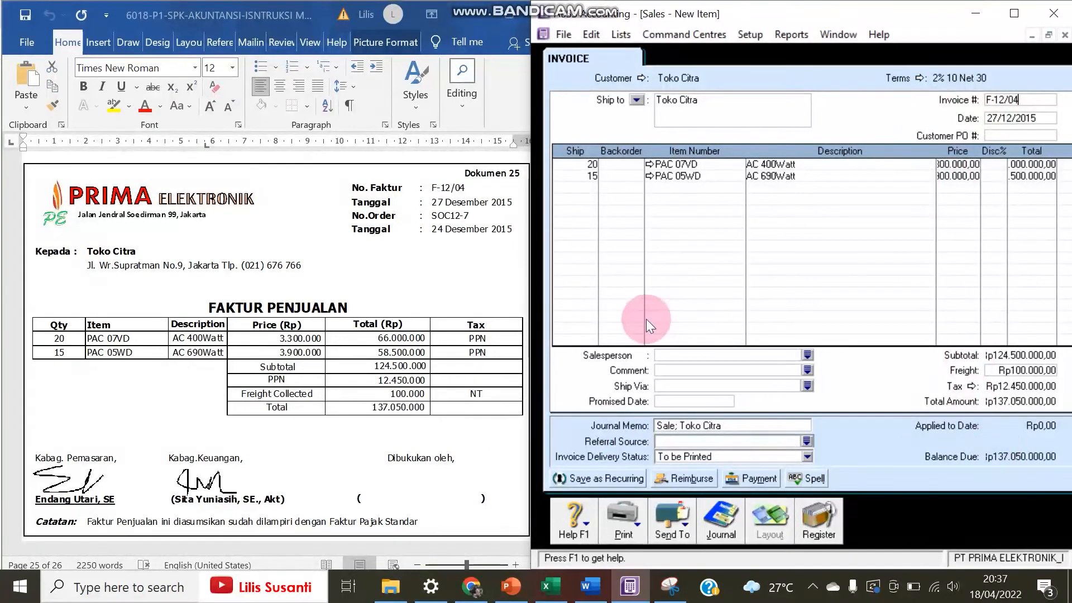
pyautogui.moveTo(528, 291); pyautogui.dragTo(336, 291)
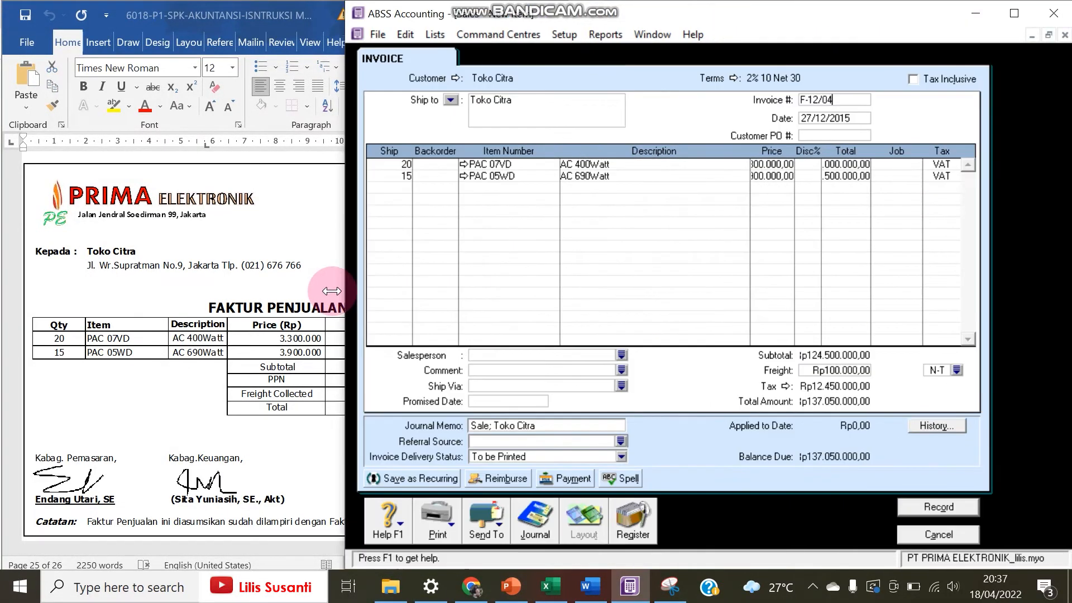
pyautogui.click(936, 502)
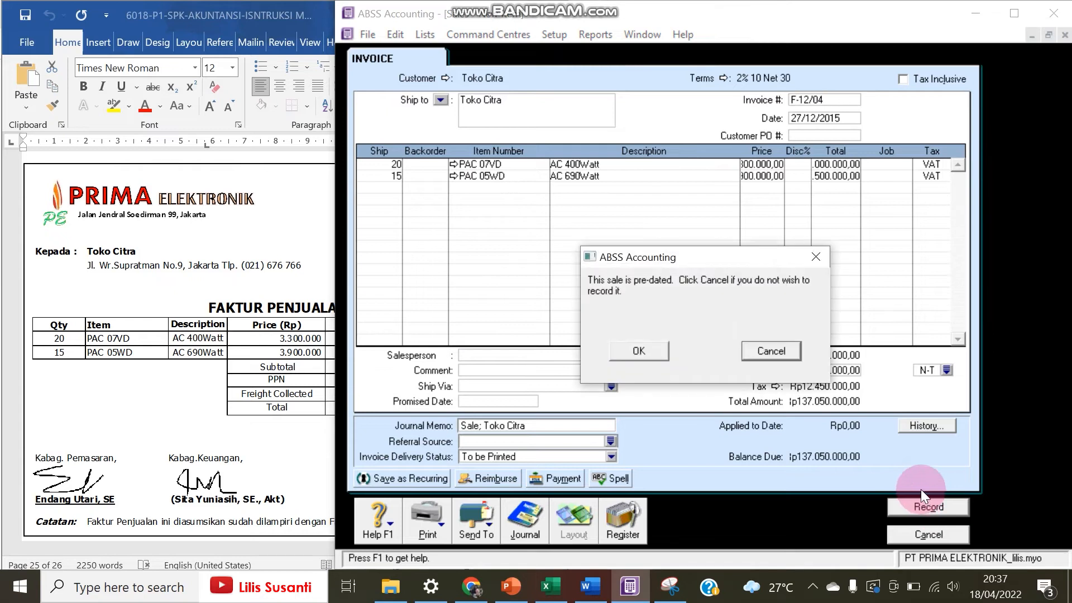
pyautogui.click(640, 351)
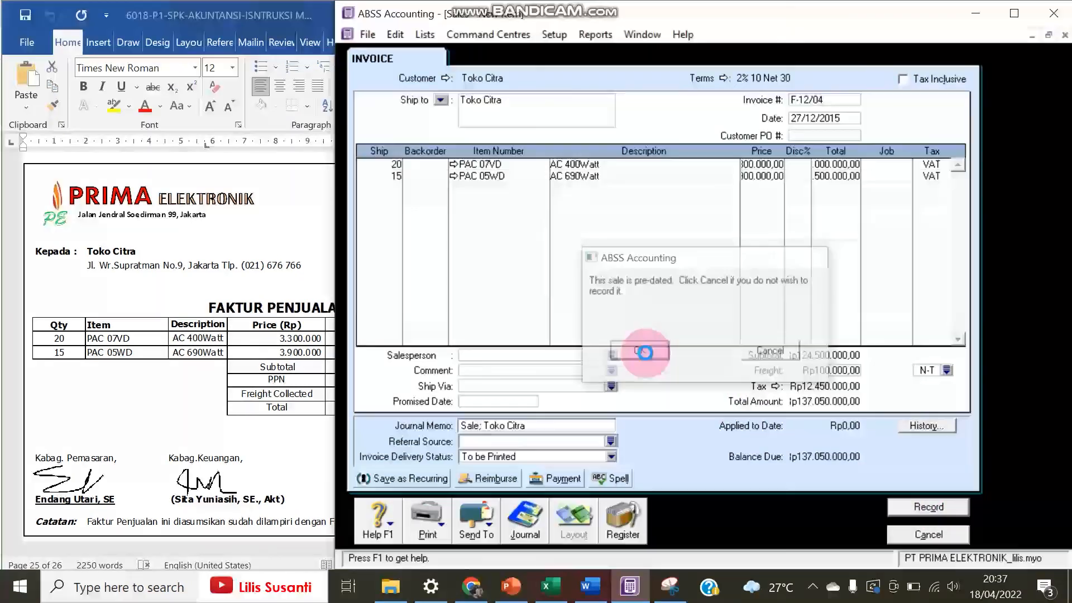
pyautogui.click(929, 533)
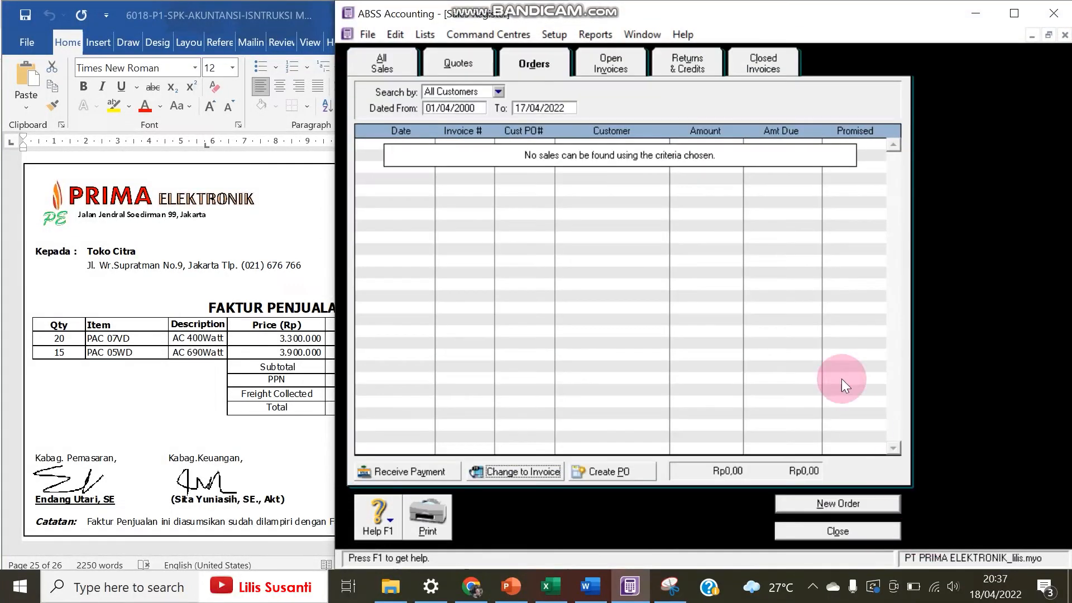
# Locate Toko Citra's invoice F-12/04 among all sales and among the open invoices.
pyautogui.click(391, 61)
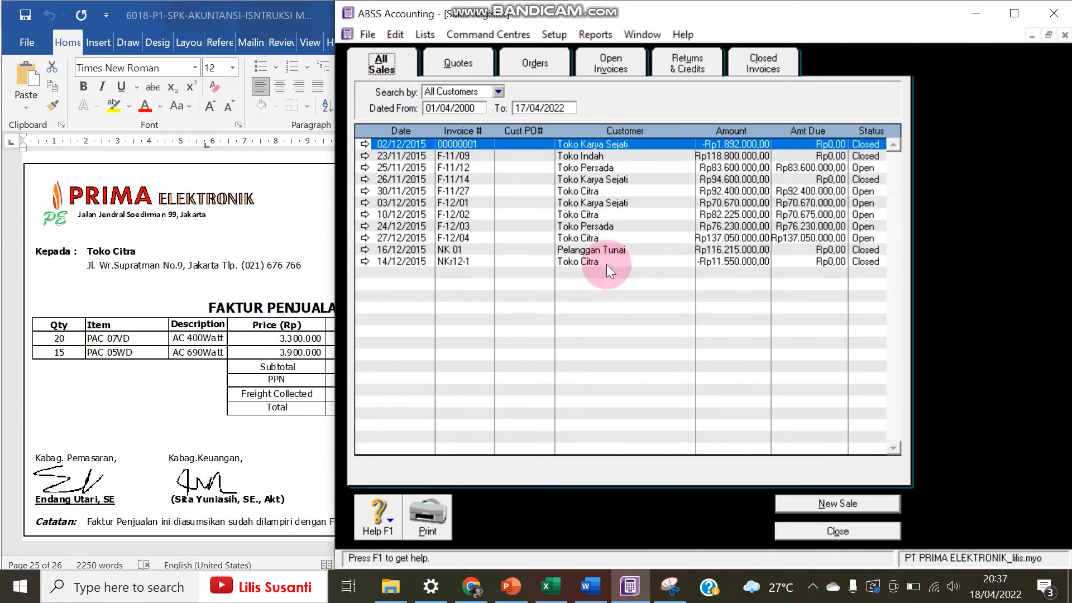
pyautogui.click(609, 261)
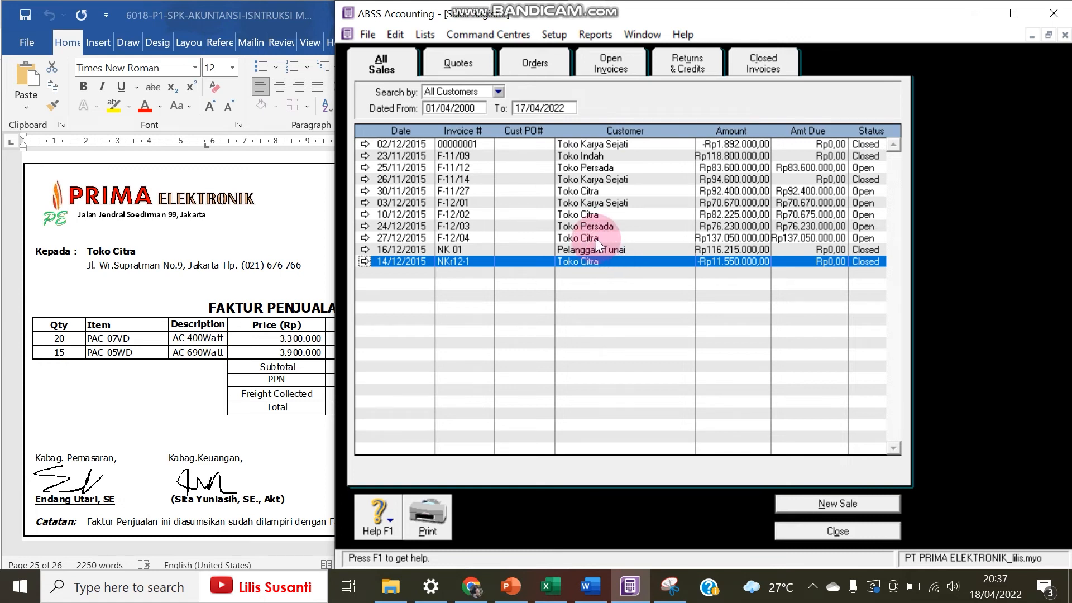
pyautogui.click(595, 239)
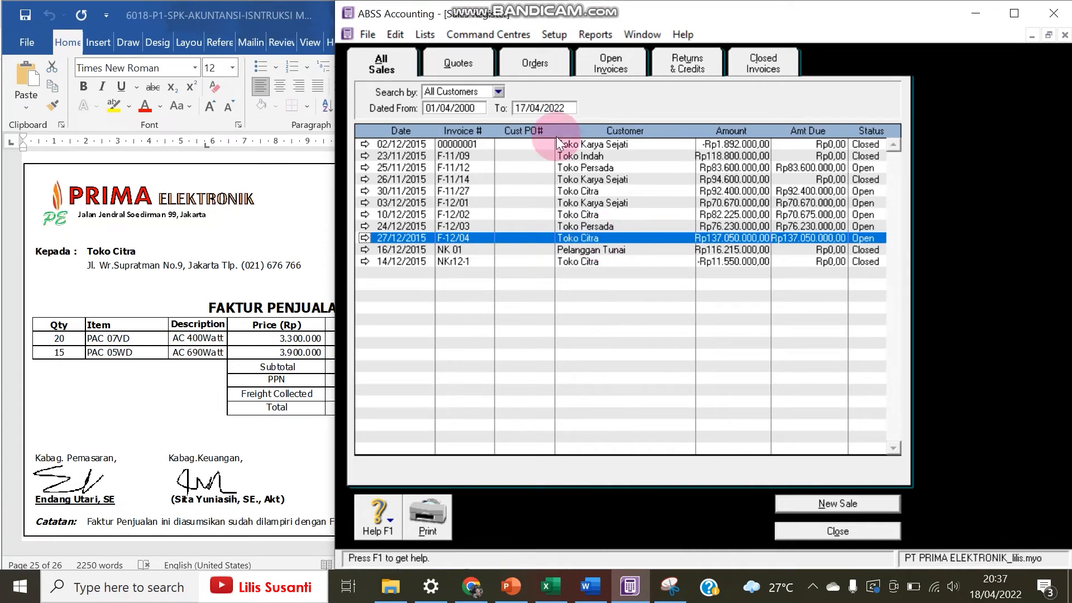
pyautogui.click(622, 71)
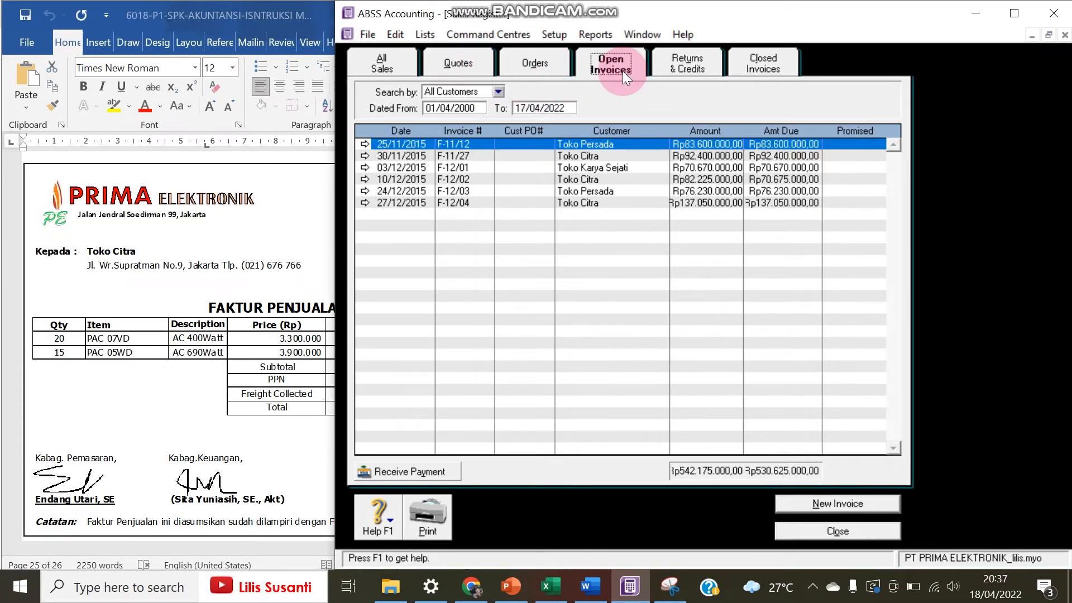
pyautogui.click(595, 201)
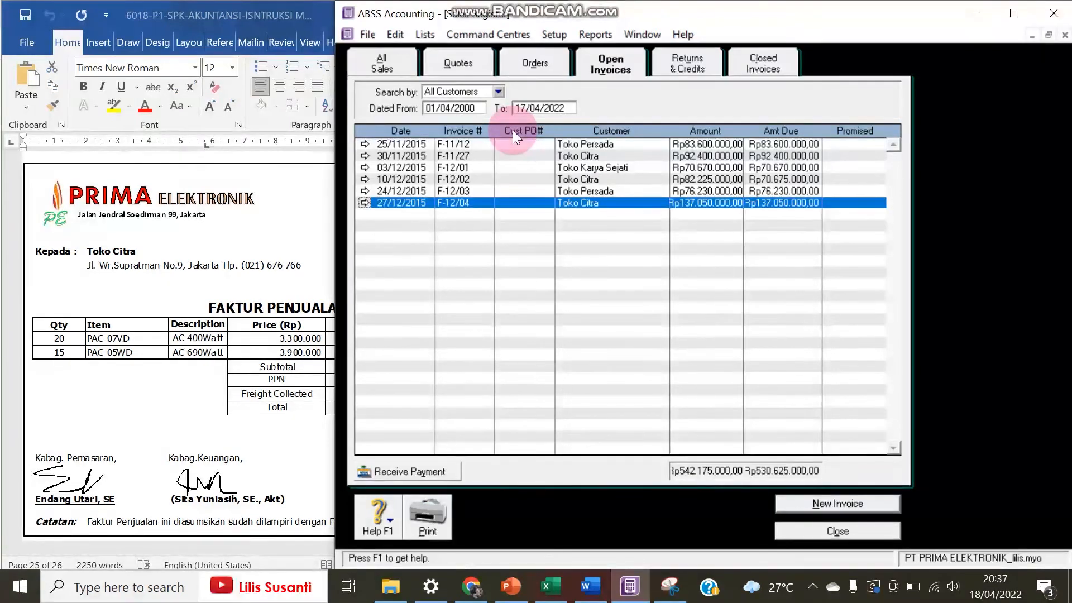
# Compare the Sales Register's open invoices, all sales and orders, and try changing an order to an invoice.
pyautogui.click(281, 313)
pyautogui.click(620, 62)
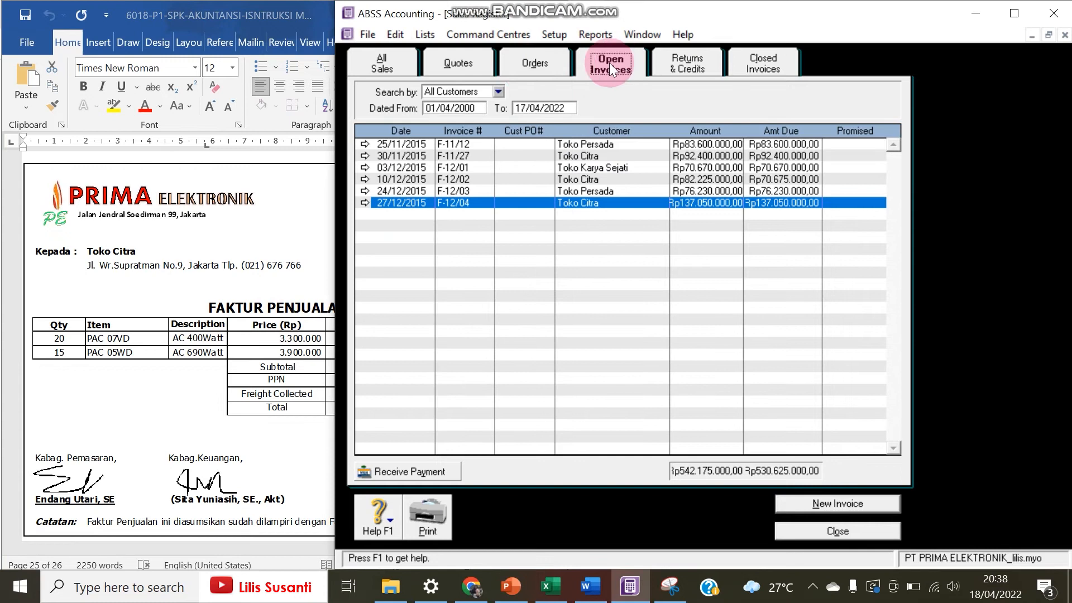
pyautogui.click(528, 64)
pyautogui.click(376, 64)
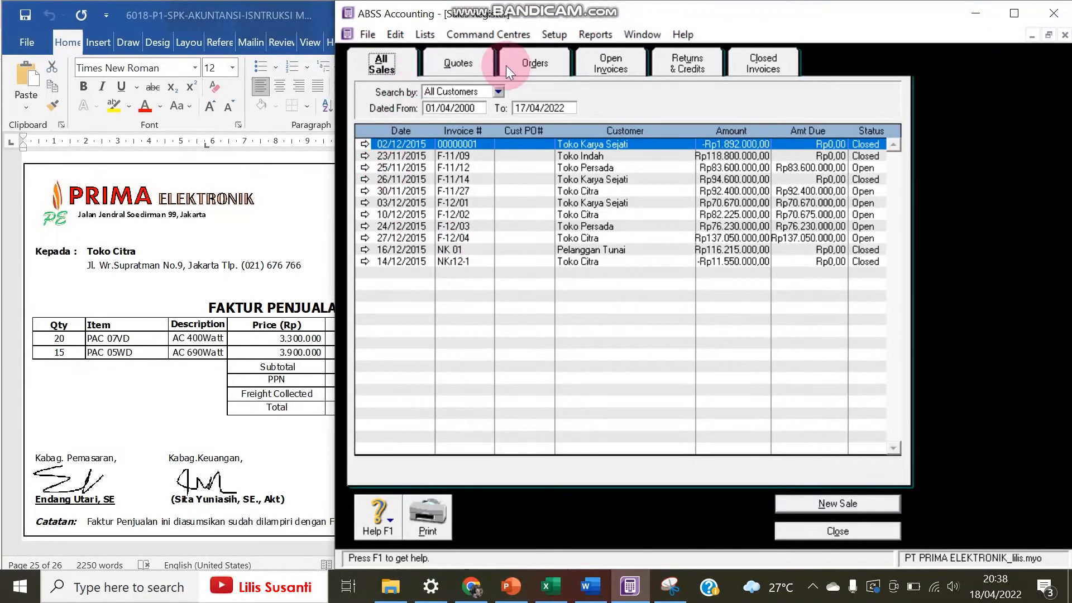
pyautogui.click(527, 65)
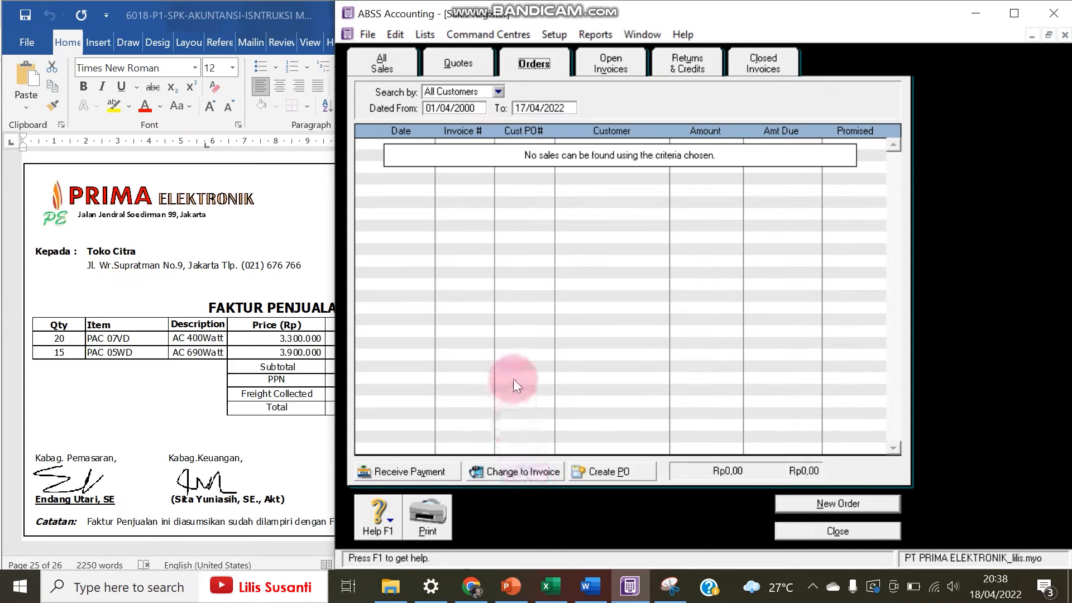
pyautogui.click(547, 469)
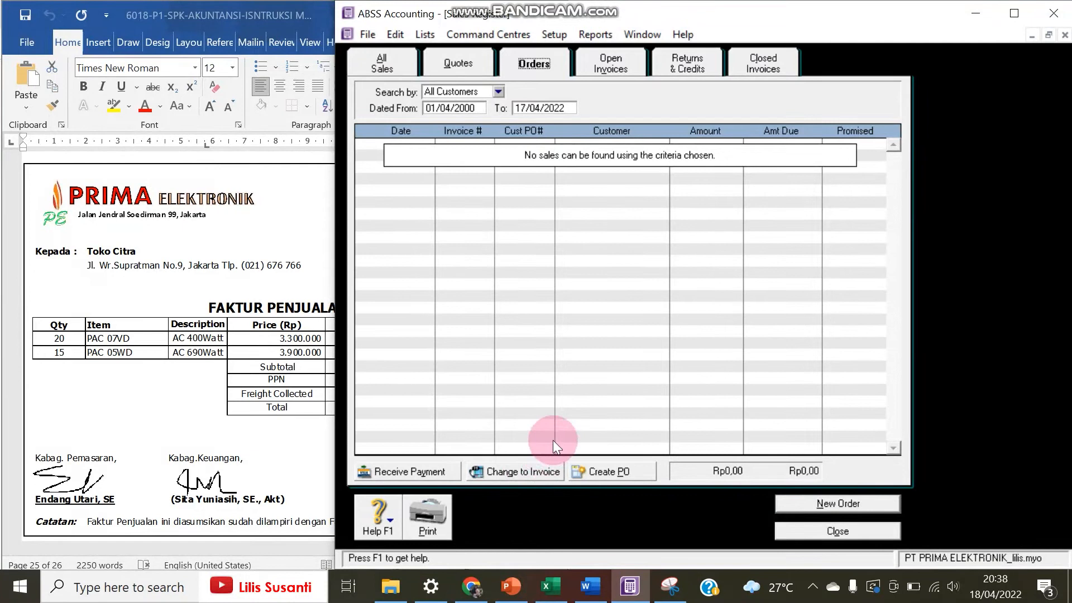
# Switch to Word and bring up Dokumen 26's cash receipt from Toko Persada.
pyautogui.click(192, 420)
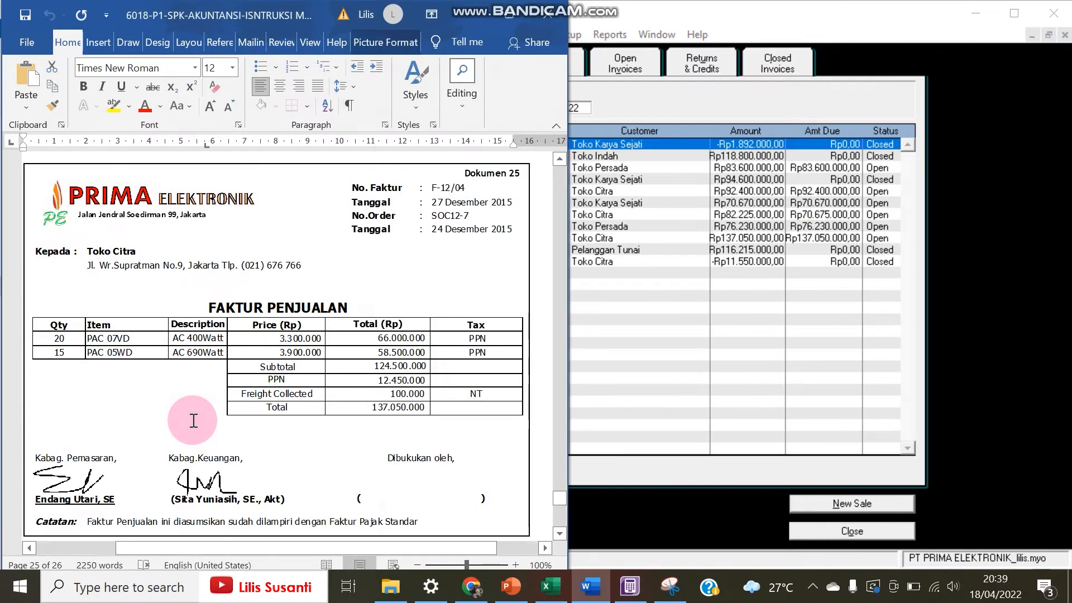
pyautogui.scroll(-18, 193, 420)
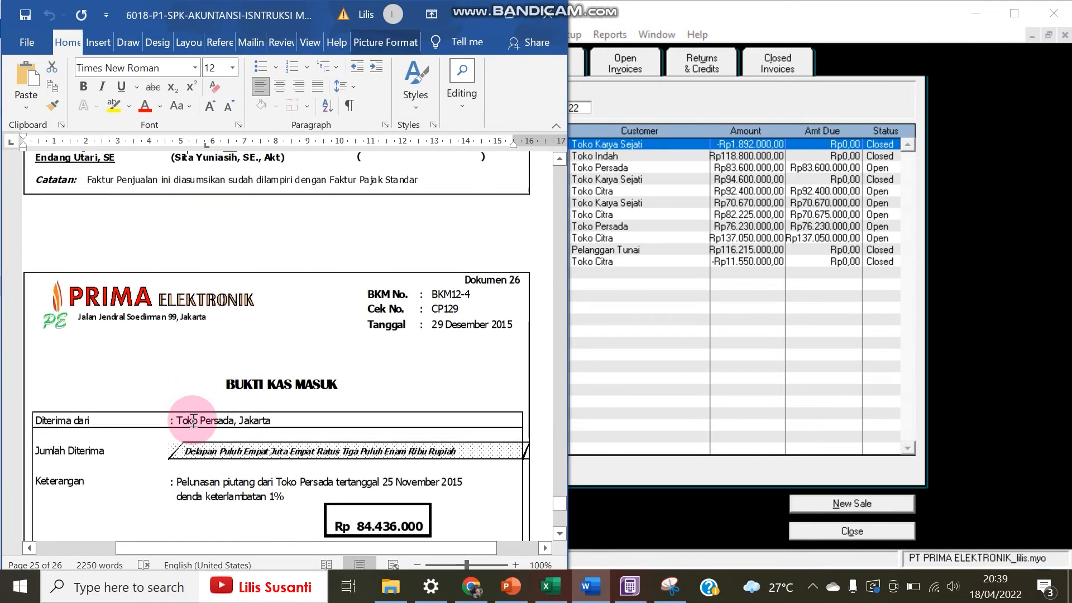
pyautogui.scroll(1, 193, 420)
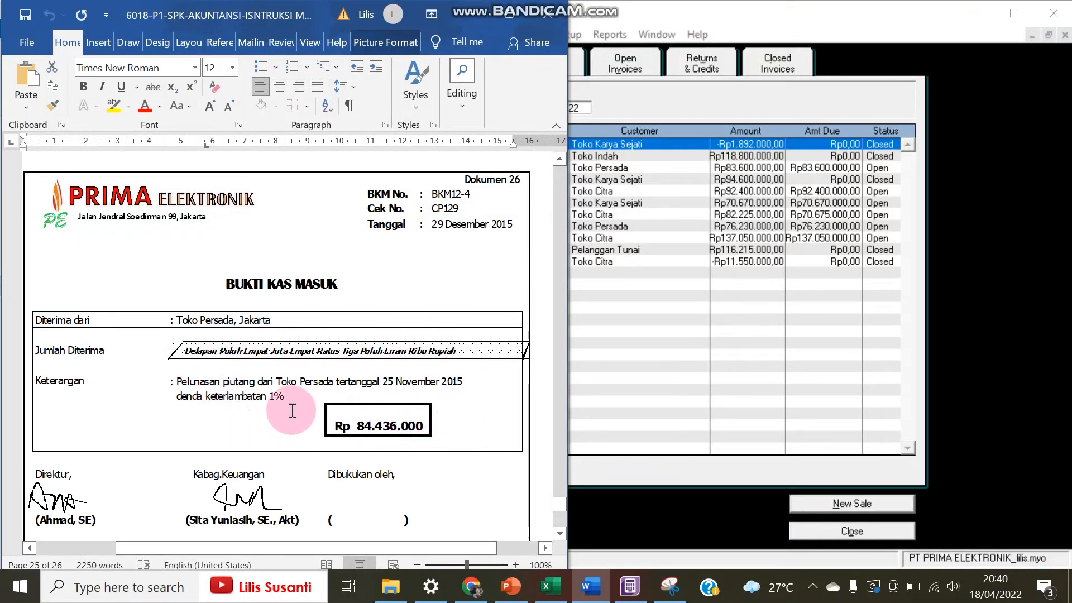
pyautogui.click(852, 532)
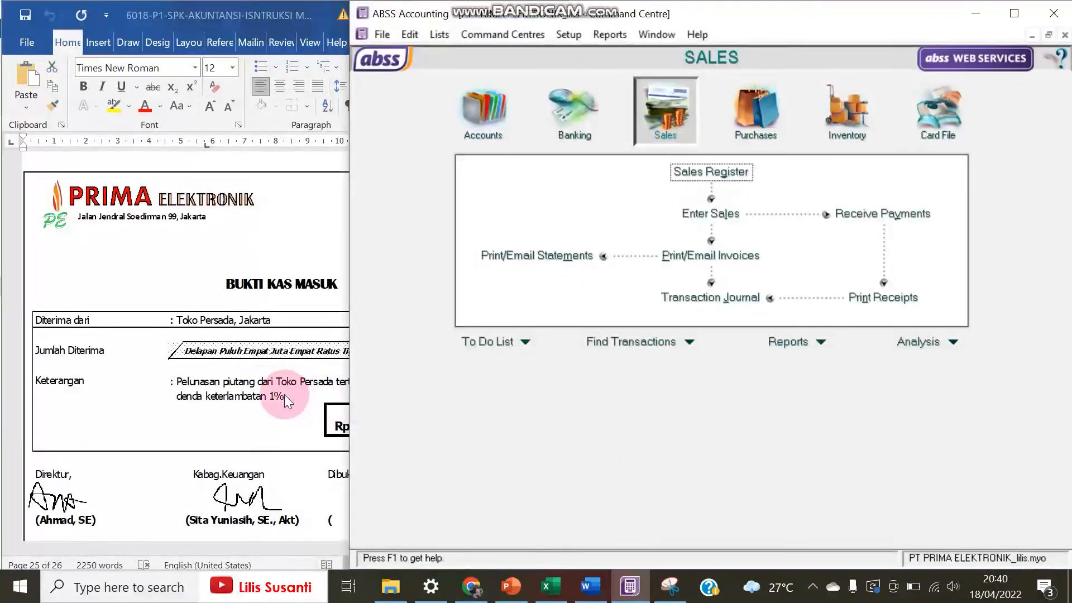
pyautogui.click(857, 215)
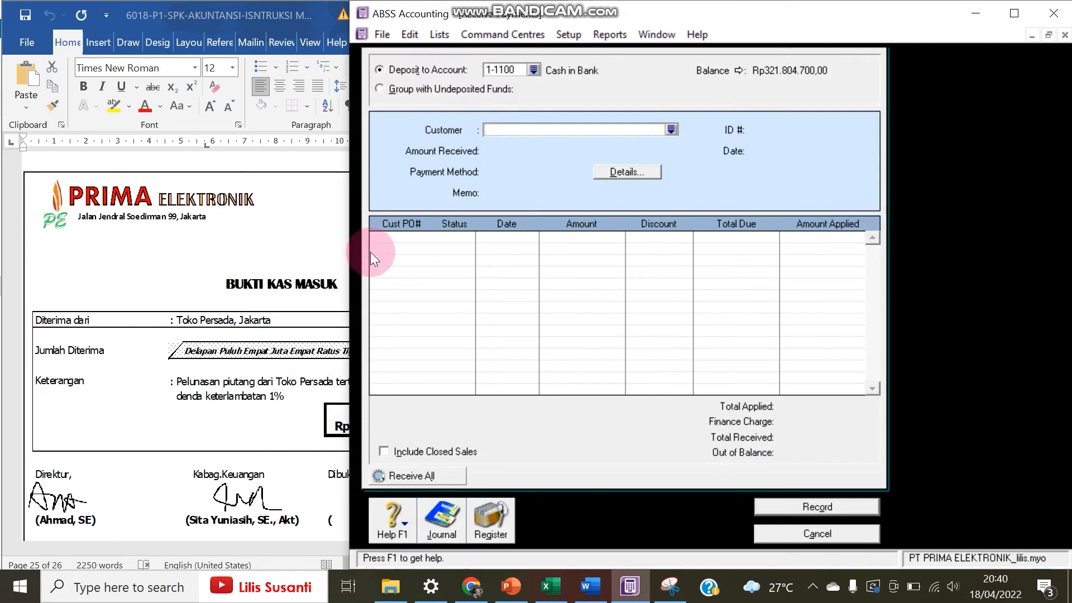
pyautogui.moveTo(350, 254); pyautogui.dragTo(436, 237)
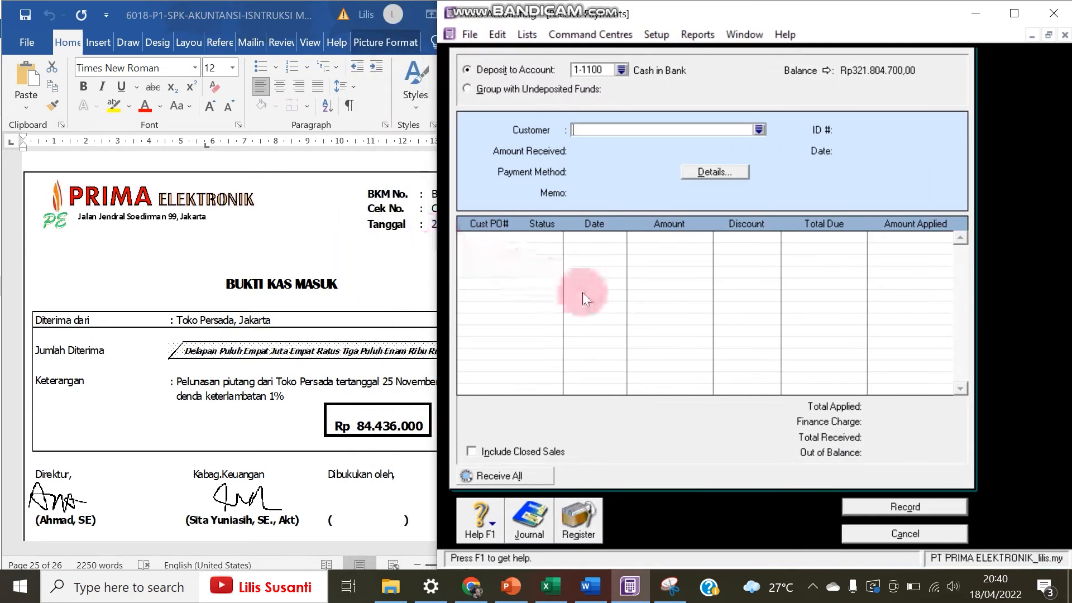
pyautogui.click(863, 533)
# List the Sales Register's open invoices, view the payment form for Toko Persada's invoice F-11/12, and close the form unrecorded.
pyautogui.click(757, 171)
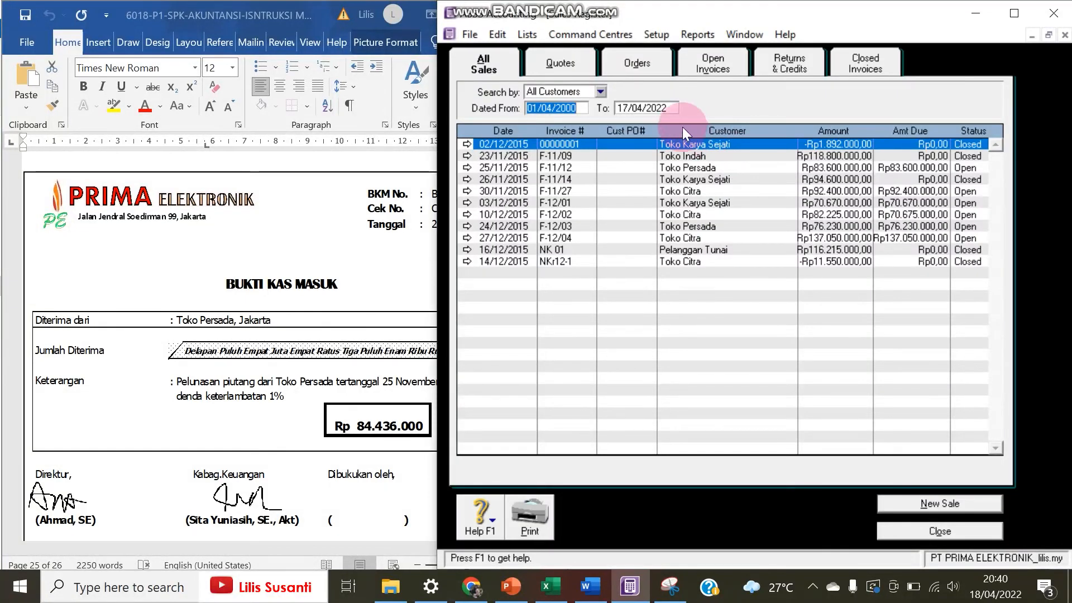
pyautogui.click(699, 66)
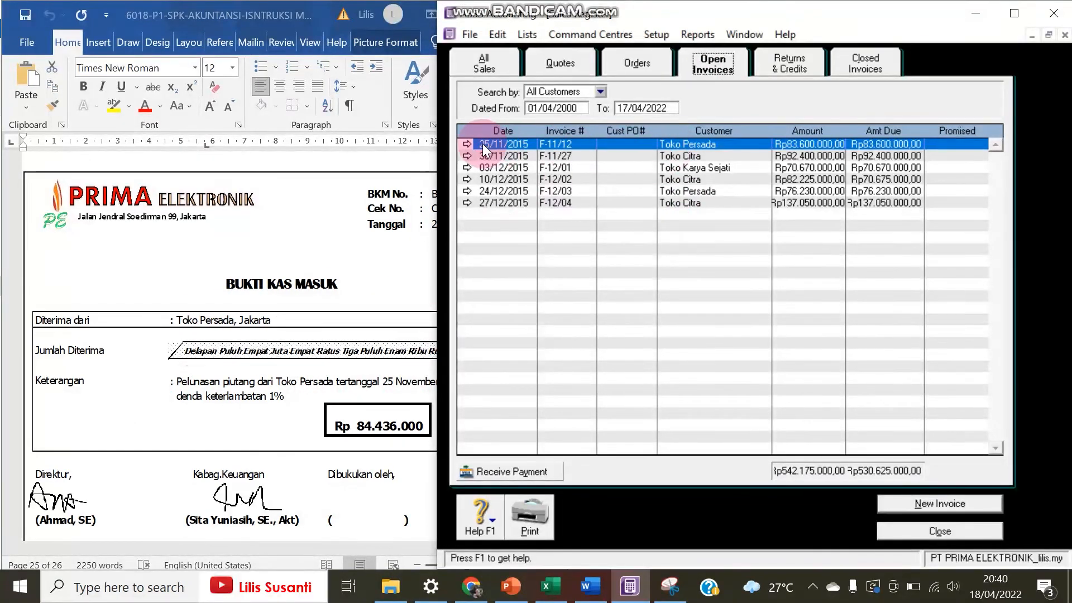
pyautogui.click(495, 475)
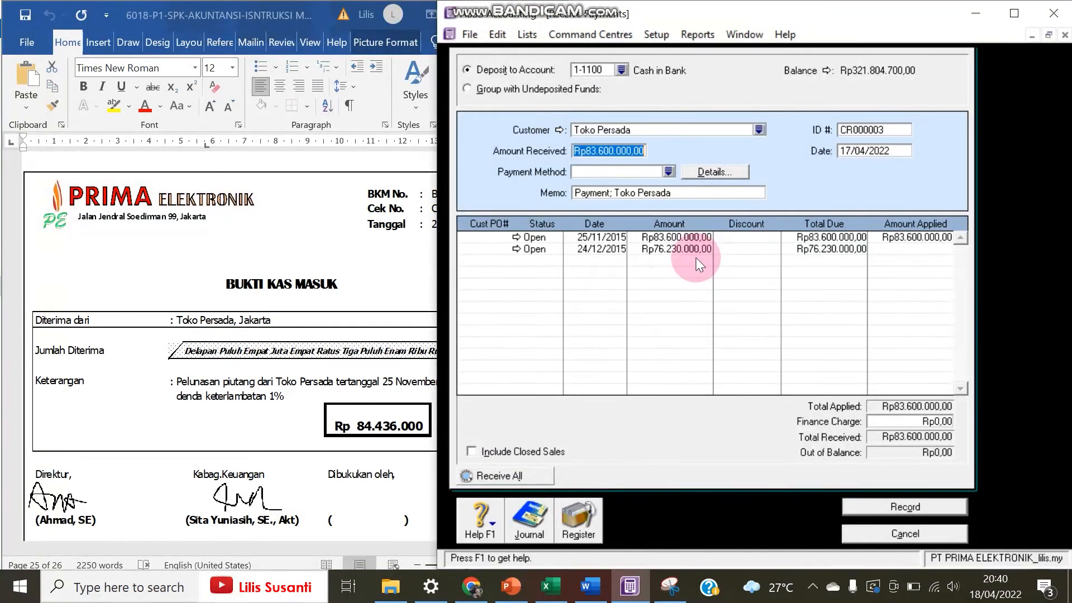
pyautogui.click(914, 534)
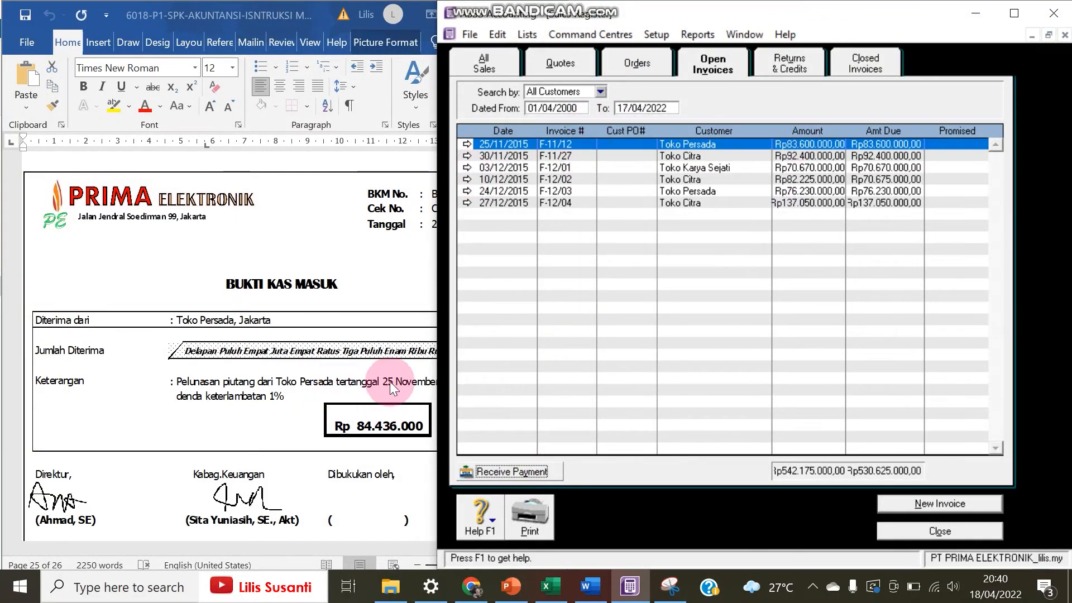
# Open the payment form for Toko Persada's open invoice F-11/12 dated 25/11/2015.
pyautogui.click(511, 153)
pyautogui.click(511, 139)
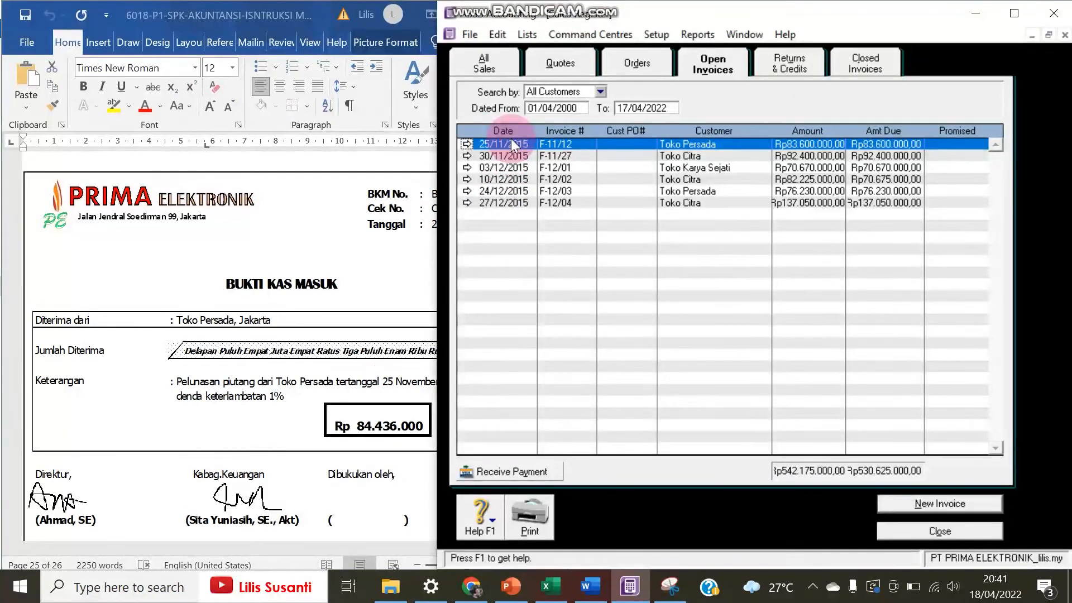
pyautogui.click(485, 474)
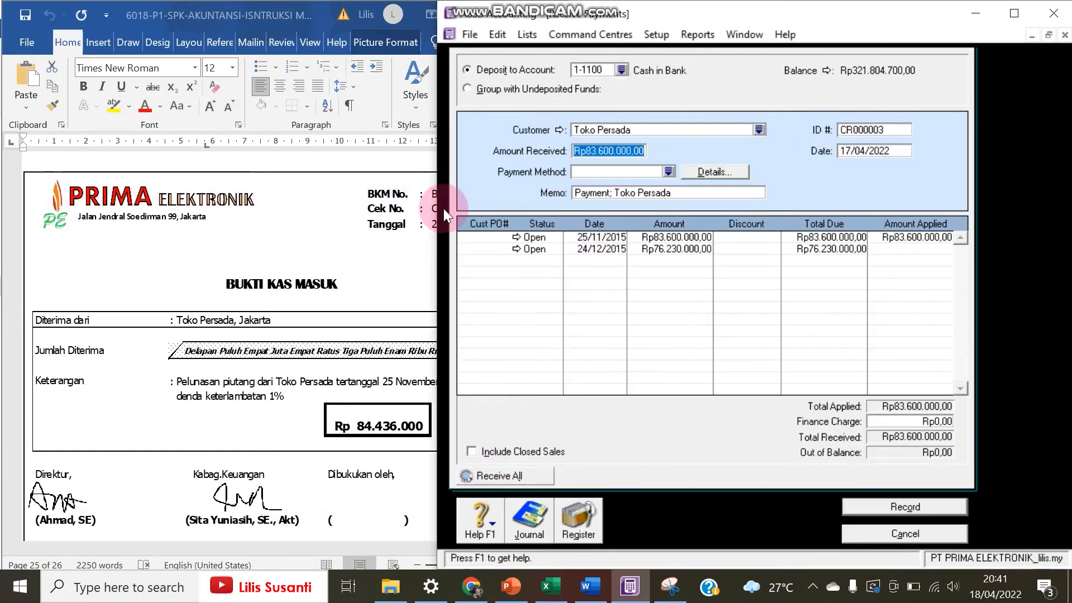
# Narrow the accounting window to expose the receipt details, then date the payment 29/12/2015 and set its ID to bkm12-4.
pyautogui.moveTo(439, 206); pyautogui.dragTo(546, 199)
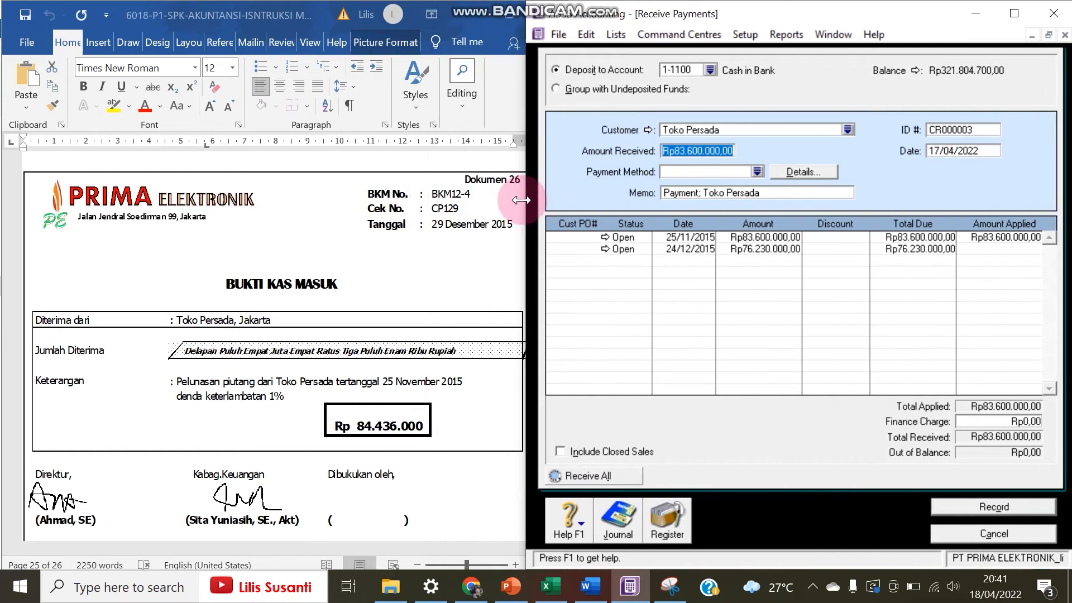
pyautogui.moveTo(928, 151); pyautogui.dragTo(977, 151)
pyautogui.write('29/')
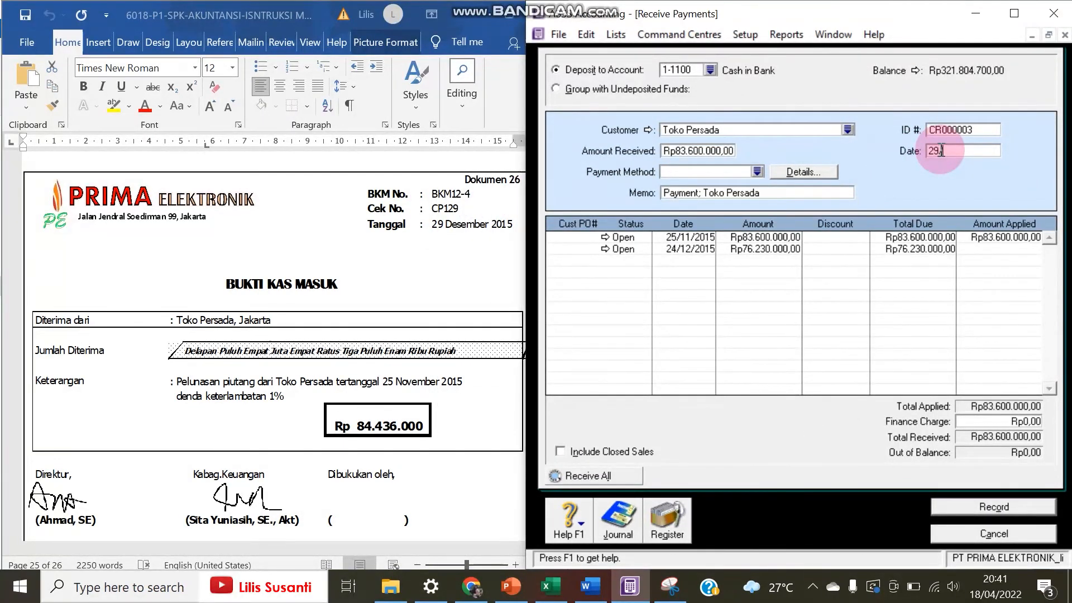
pyautogui.write('12/2015')
pyautogui.press('Tab')
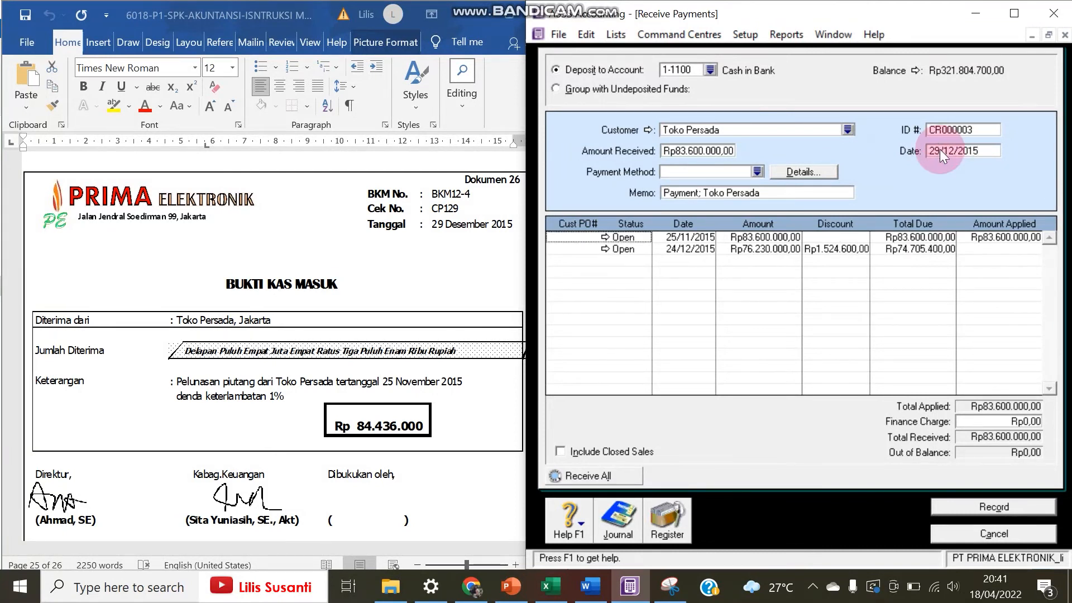
pyautogui.click(974, 129)
pyautogui.write('bkm12-4')
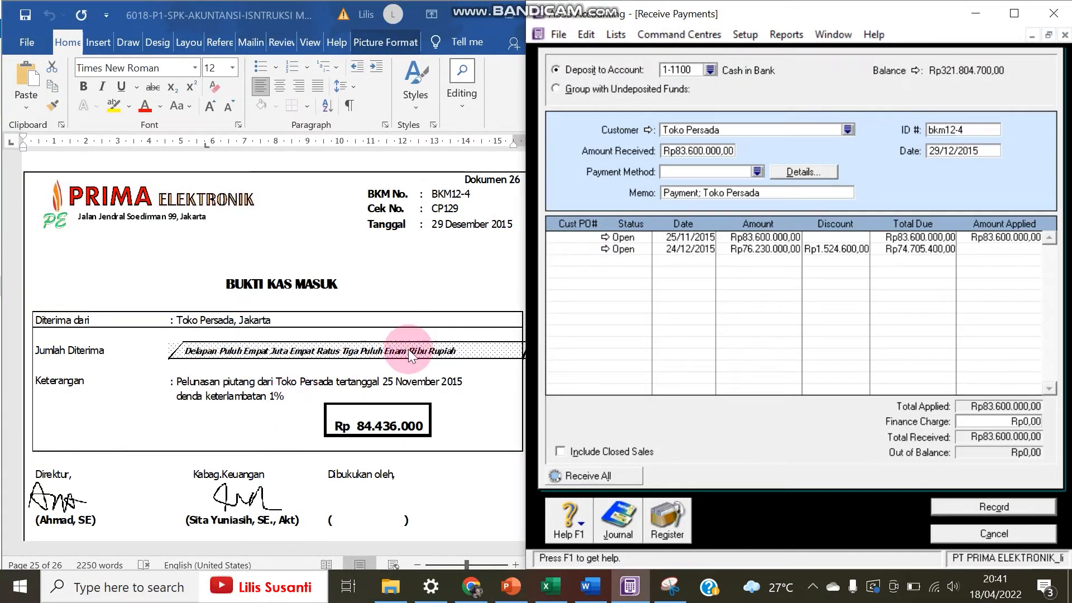
# Set Toko Persada's amount received to Rp84.436.000 and the finance charge to Rp836.000.
pyautogui.click(691, 150)
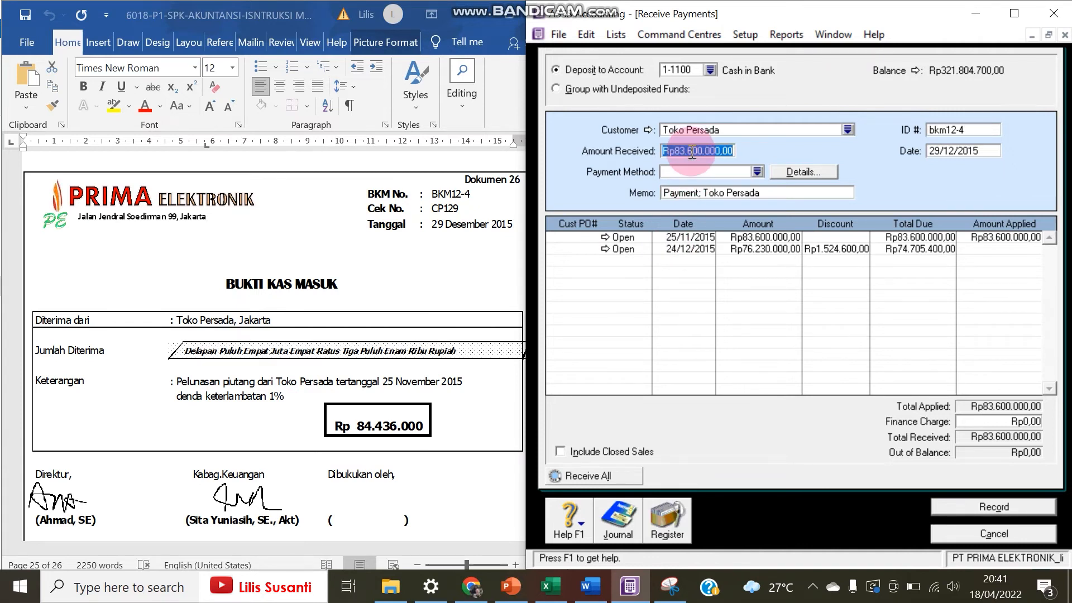
pyautogui.write('8')
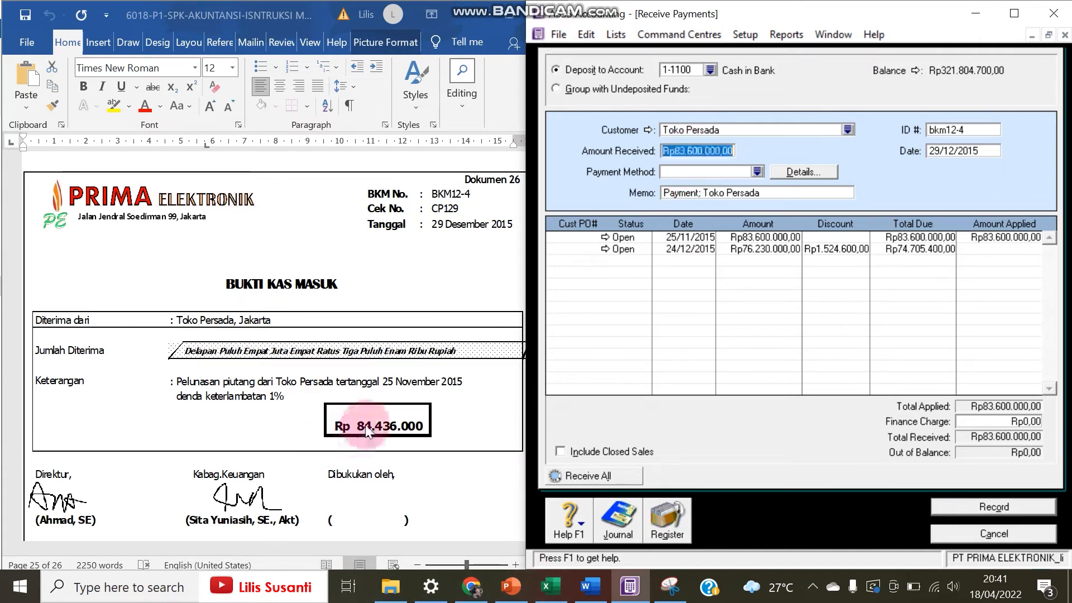
pyautogui.write('4.436')
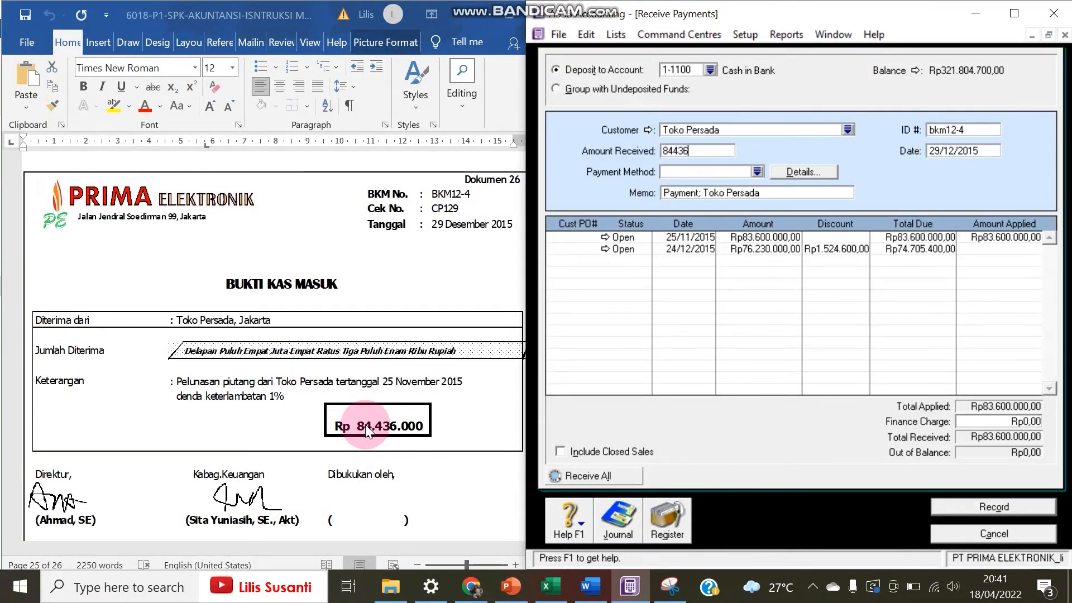
pyautogui.write('.000')
pyautogui.press('Tab')
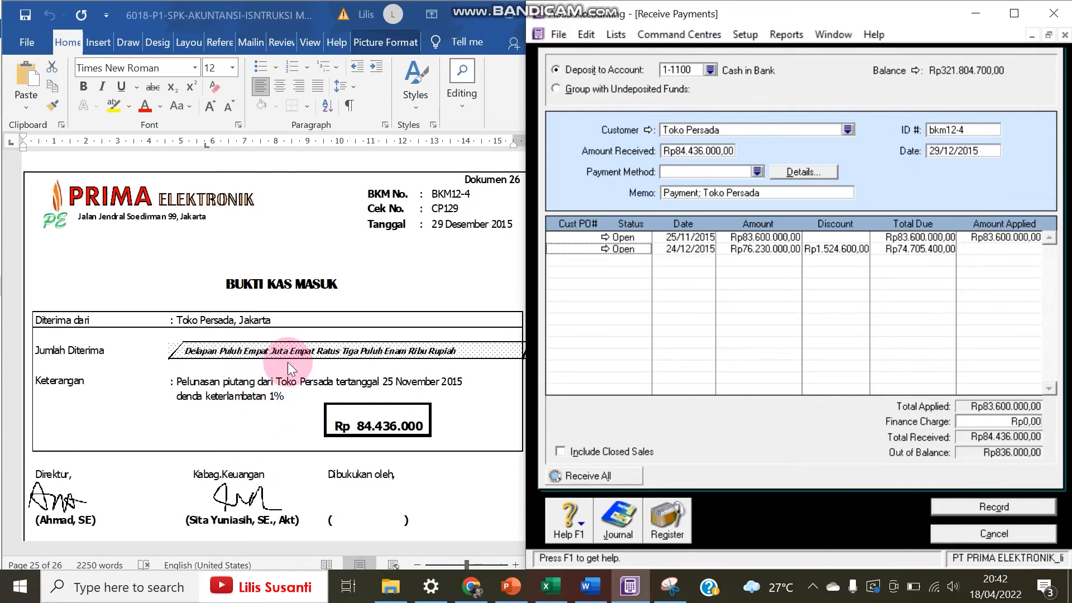
pyautogui.click(981, 420)
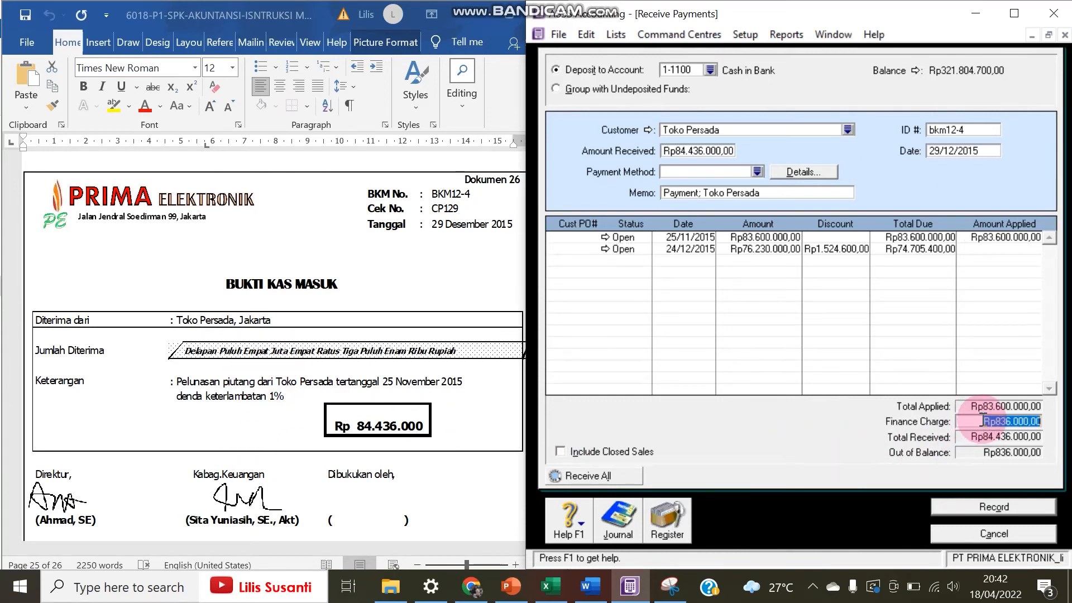
pyautogui.write('836000')
pyautogui.press('Tab')
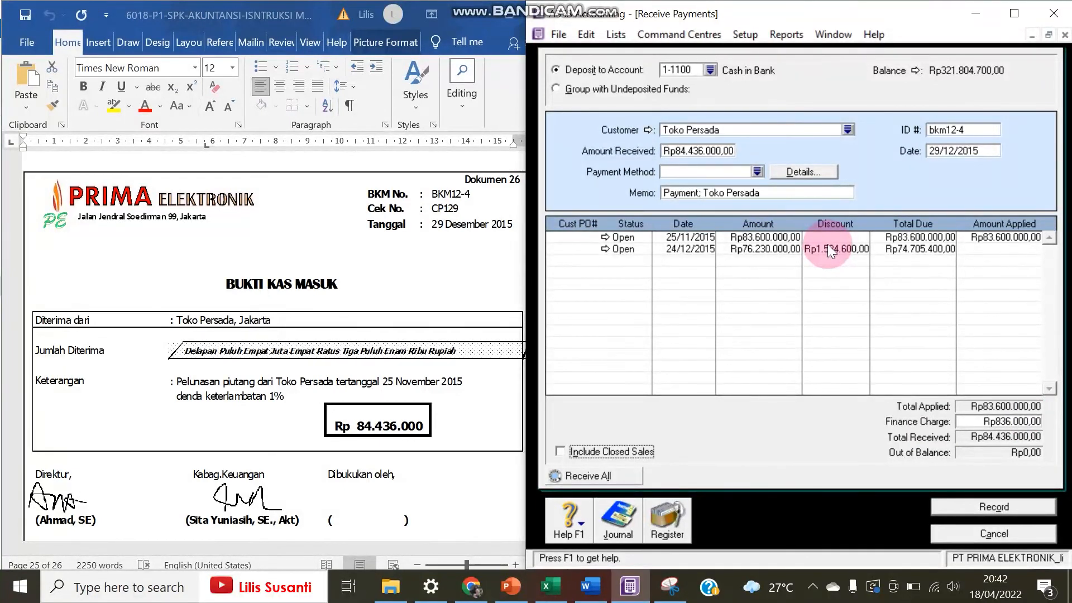
# Try recording the payment, then enable late payment charges in the sales linked accounts with 8-1300 Late Fees Collected as the income account.
pyautogui.click(944, 511)
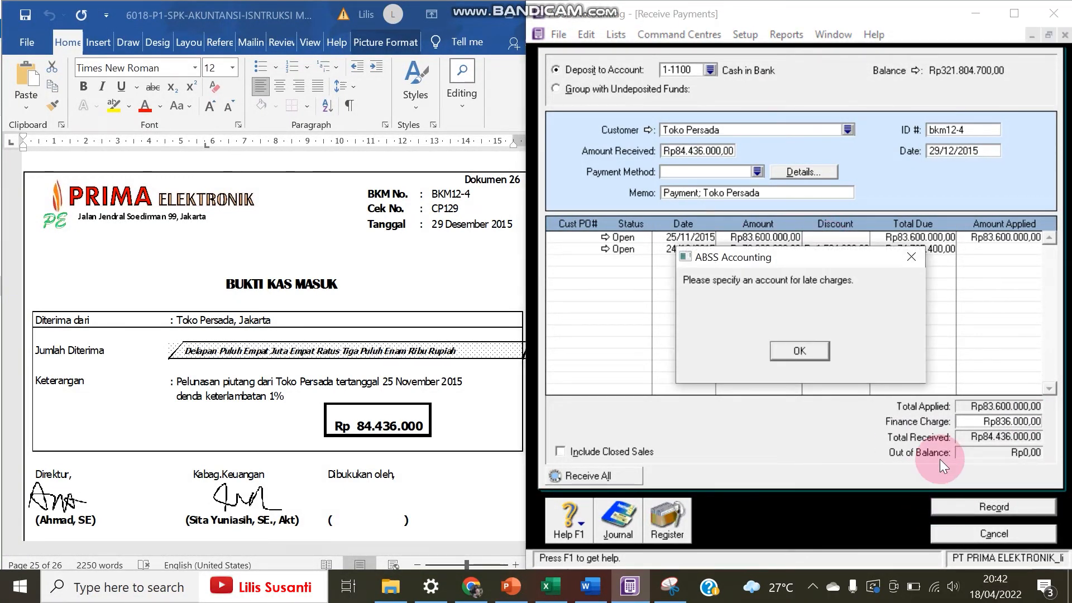
pyautogui.click(812, 353)
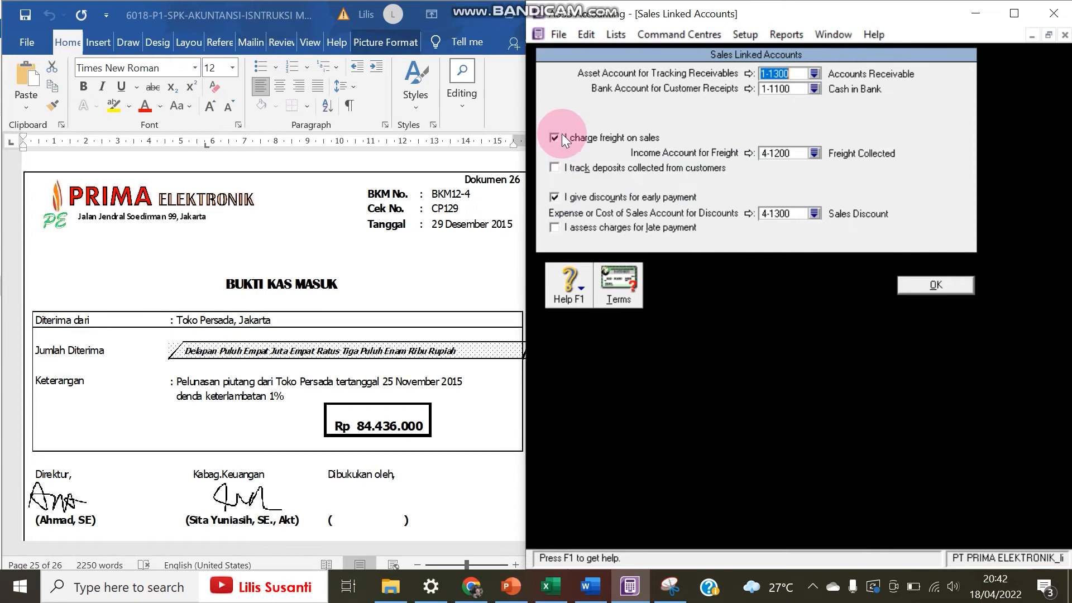
pyautogui.click(554, 226)
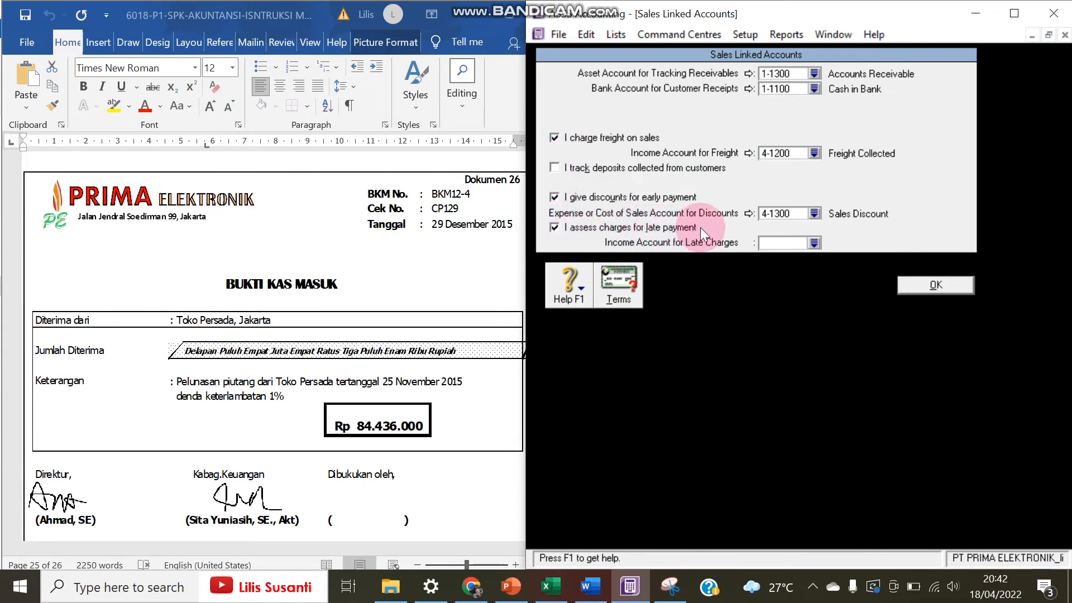
pyautogui.click(814, 244)
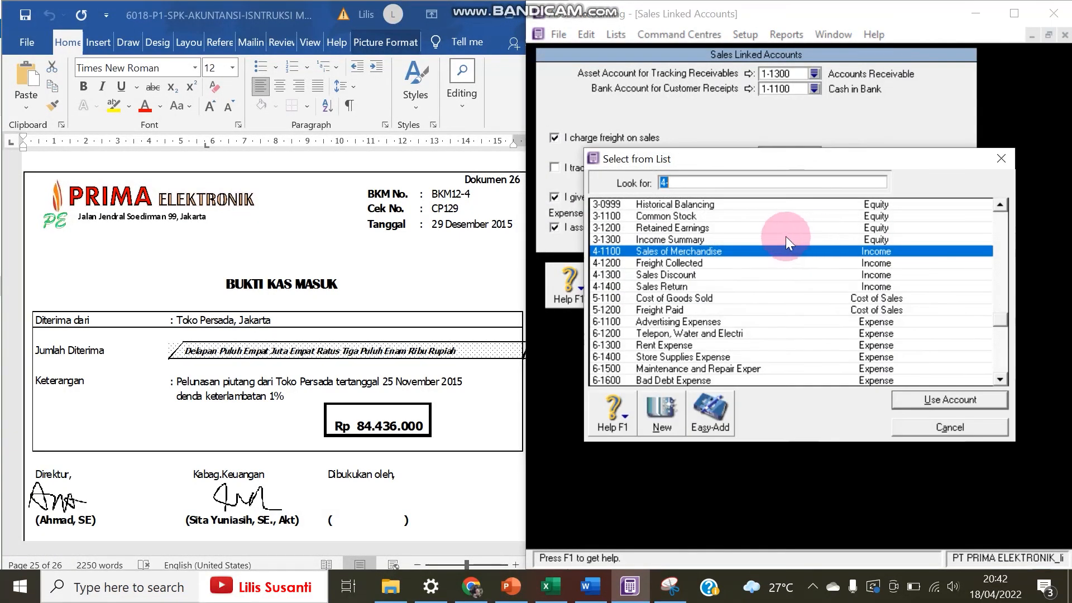
pyautogui.click(715, 264)
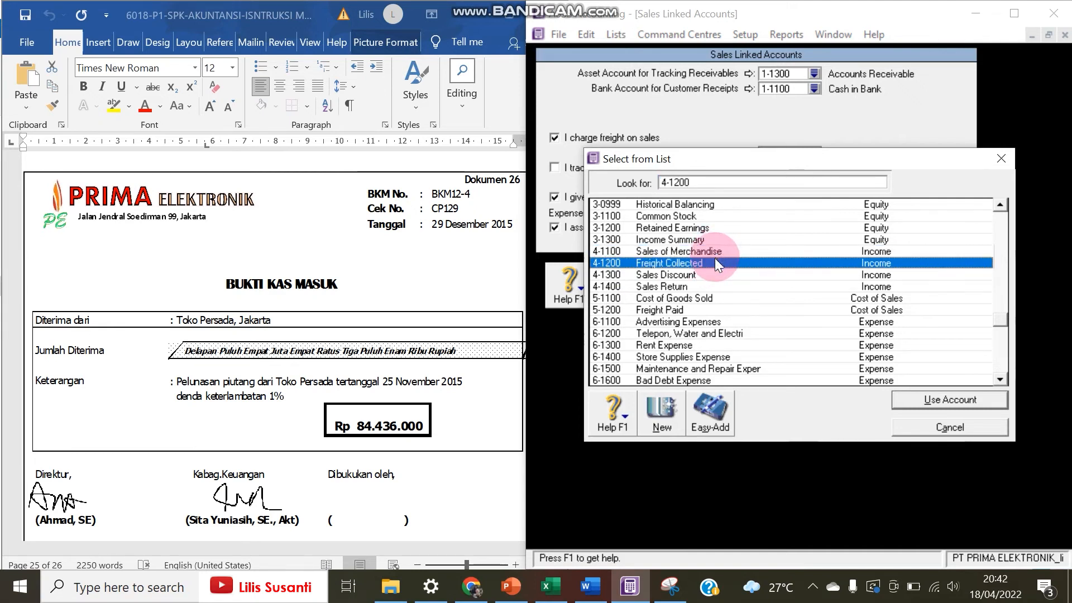
pyautogui.scroll(-4, 715, 260)
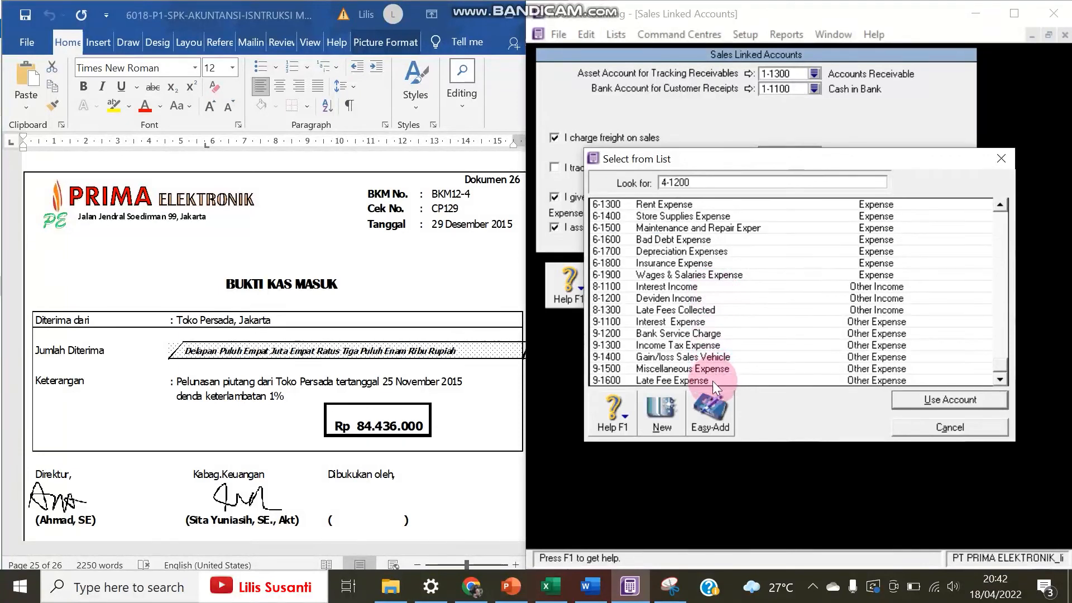
pyautogui.click(678, 310)
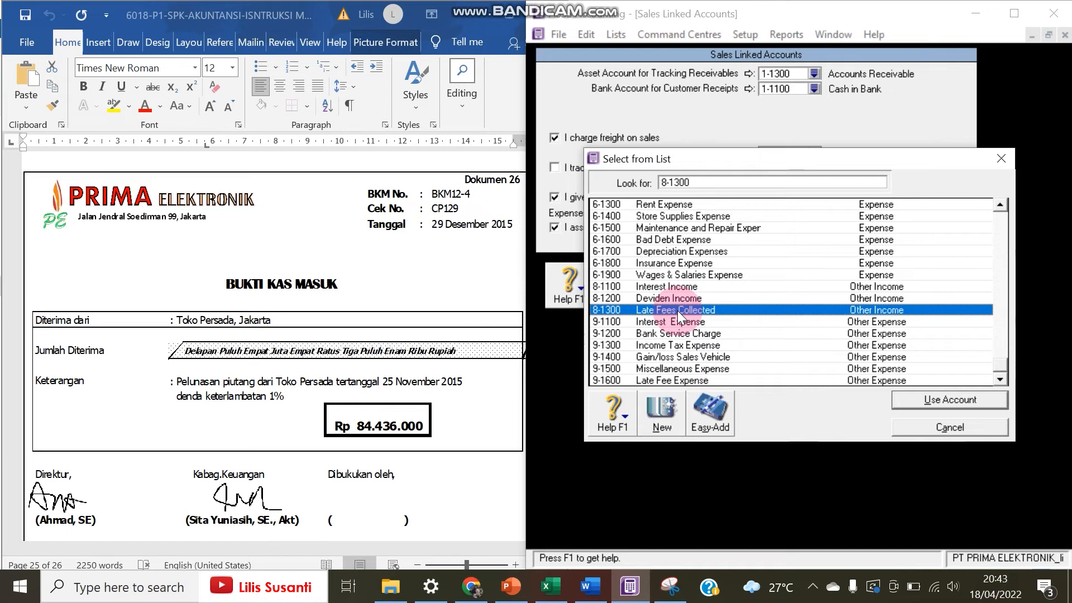
pyautogui.doubleClick(678, 310)
pyautogui.click(799, 354)
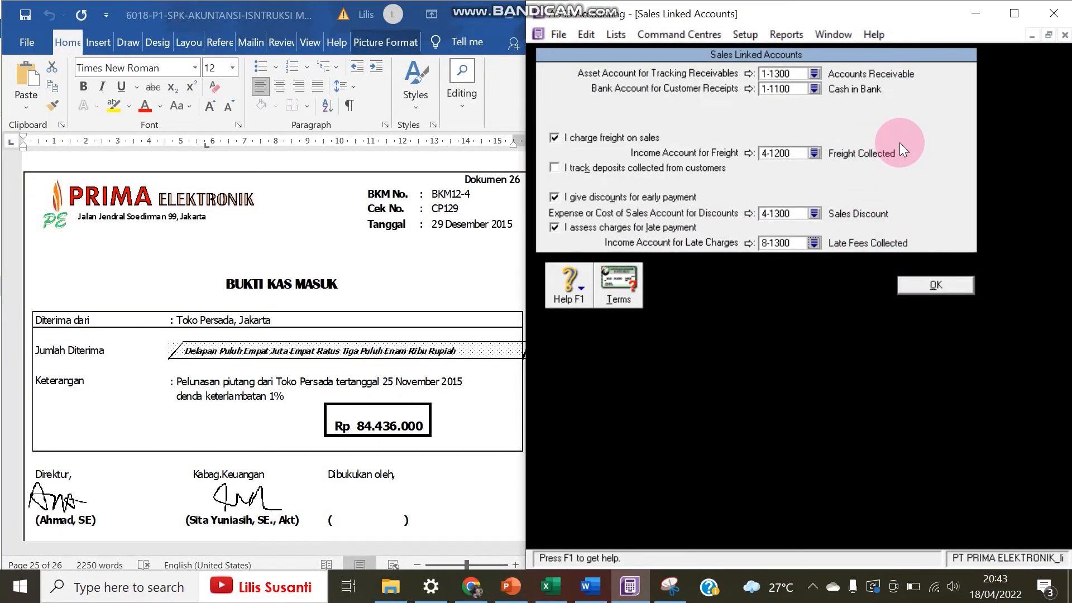
pyautogui.click(923, 290)
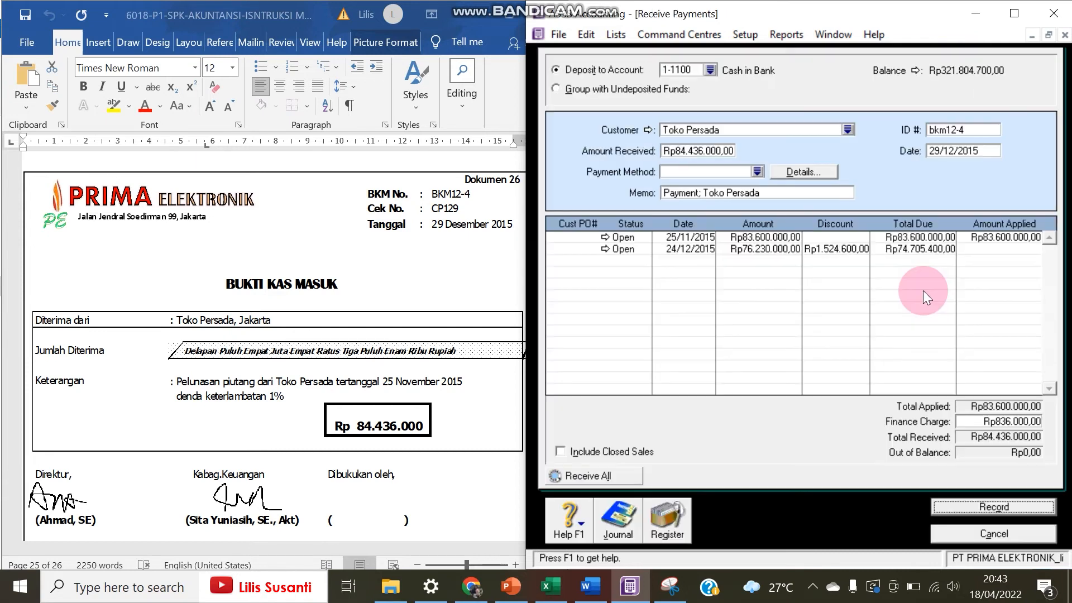
# Record Toko Persada's payment and check the status of invoice F-11/12 among all sales.
pyautogui.click(997, 507)
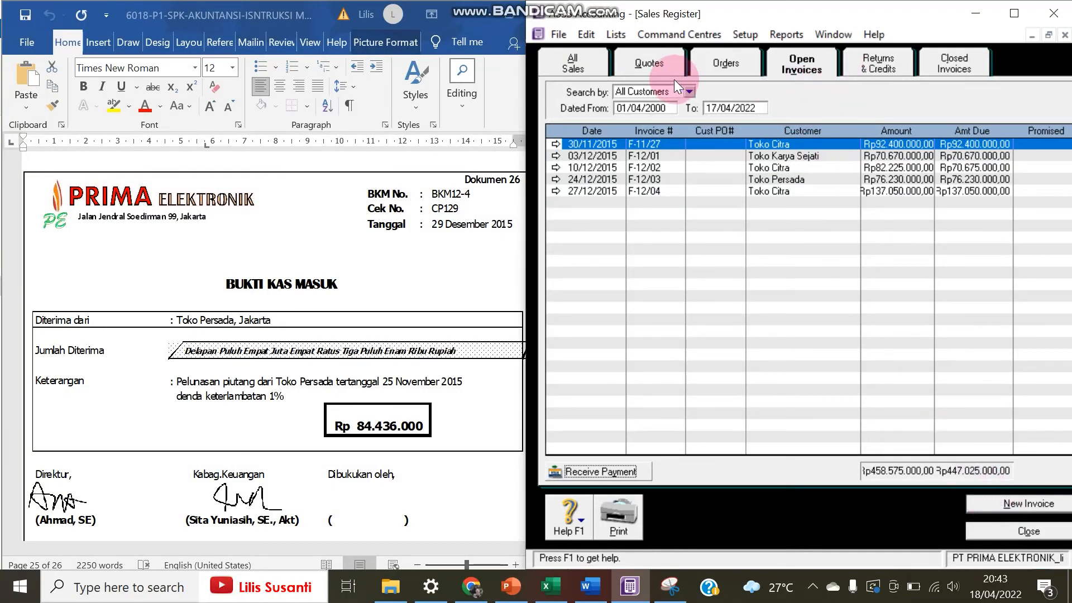
pyautogui.click(576, 65)
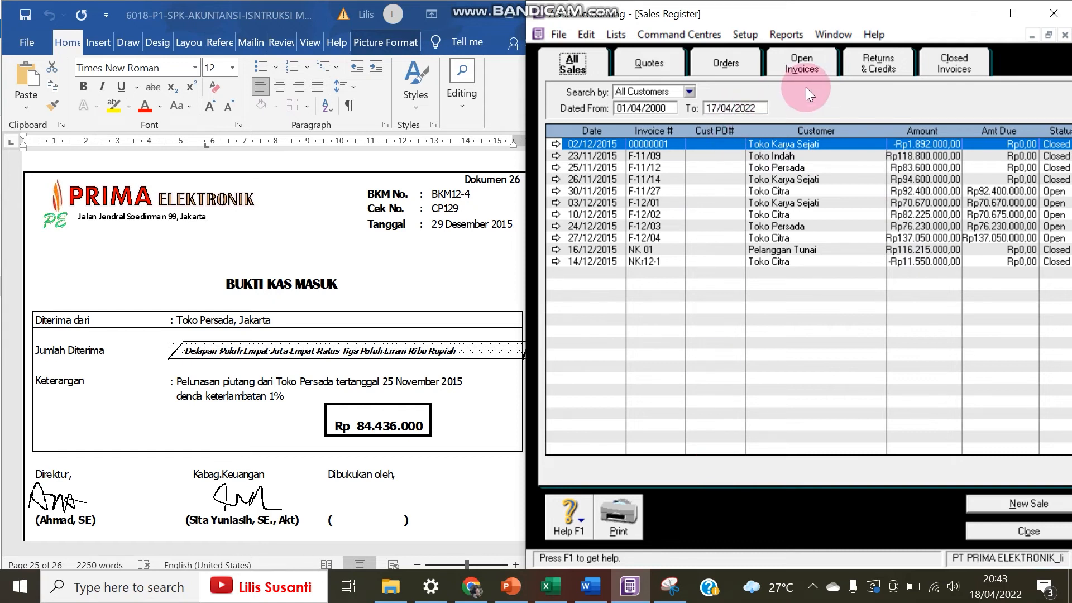
pyautogui.click(671, 106)
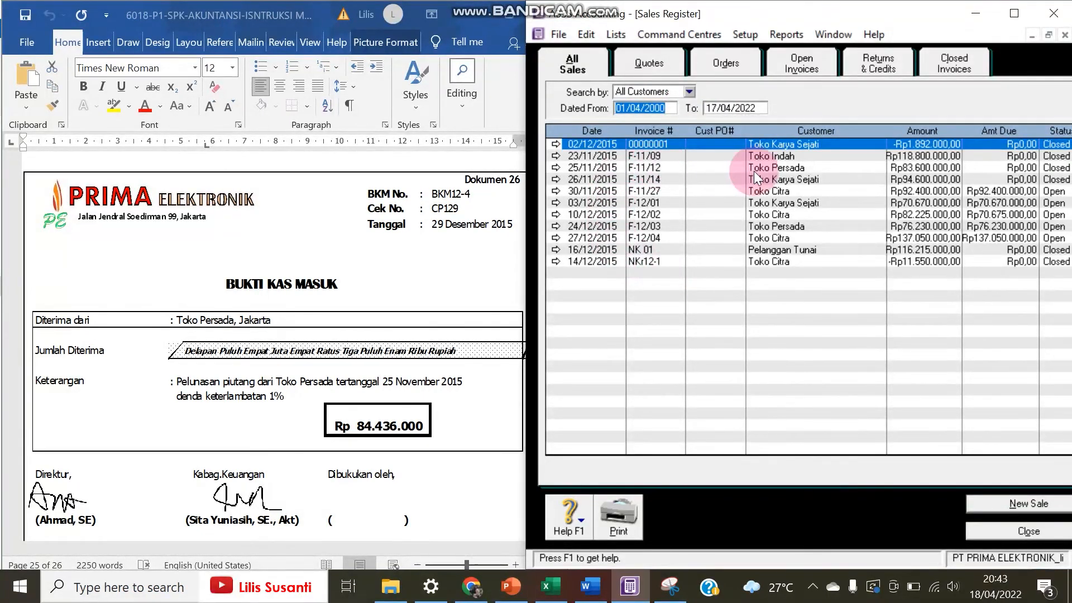
pyautogui.click(804, 166)
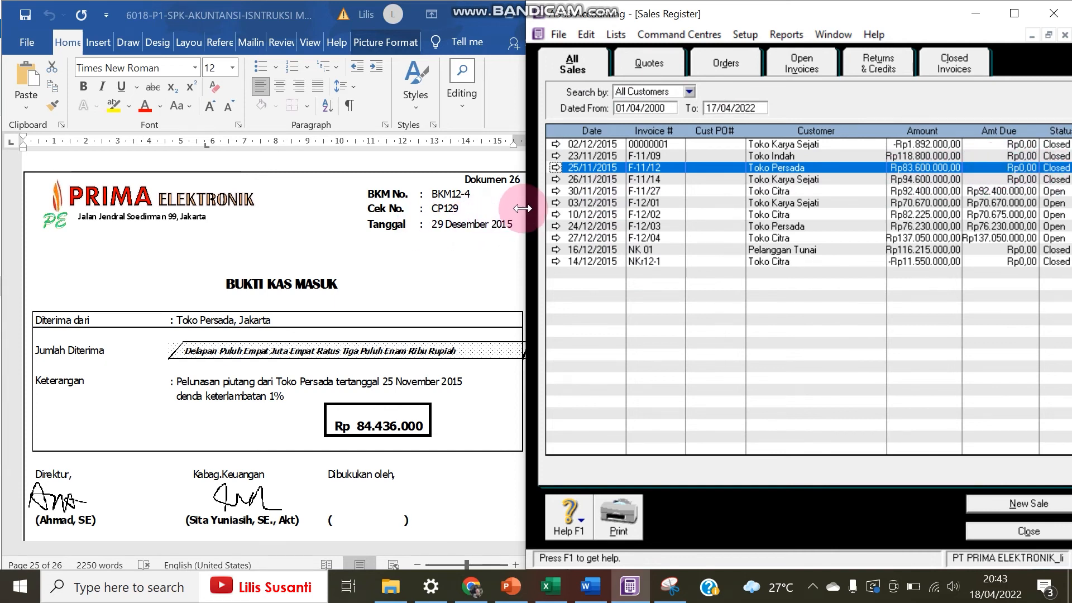
pyautogui.moveTo(524, 209); pyautogui.dragTo(443, 209)
pyautogui.click(965, 166)
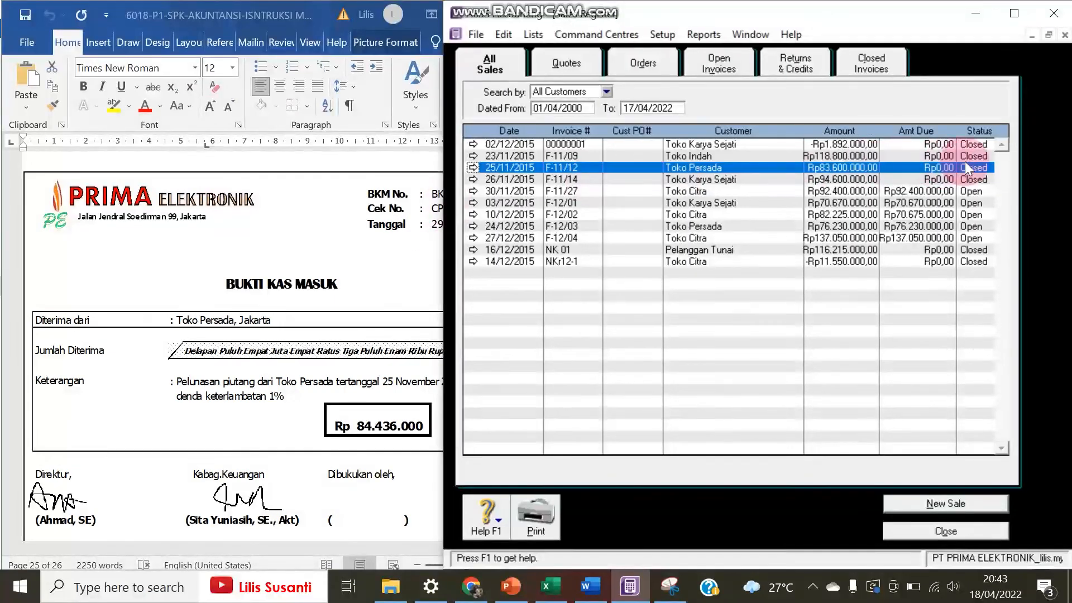
pyautogui.click(276, 363)
pyautogui.scroll(-1, 285, 363)
pyautogui.scroll(1, 285, 363)
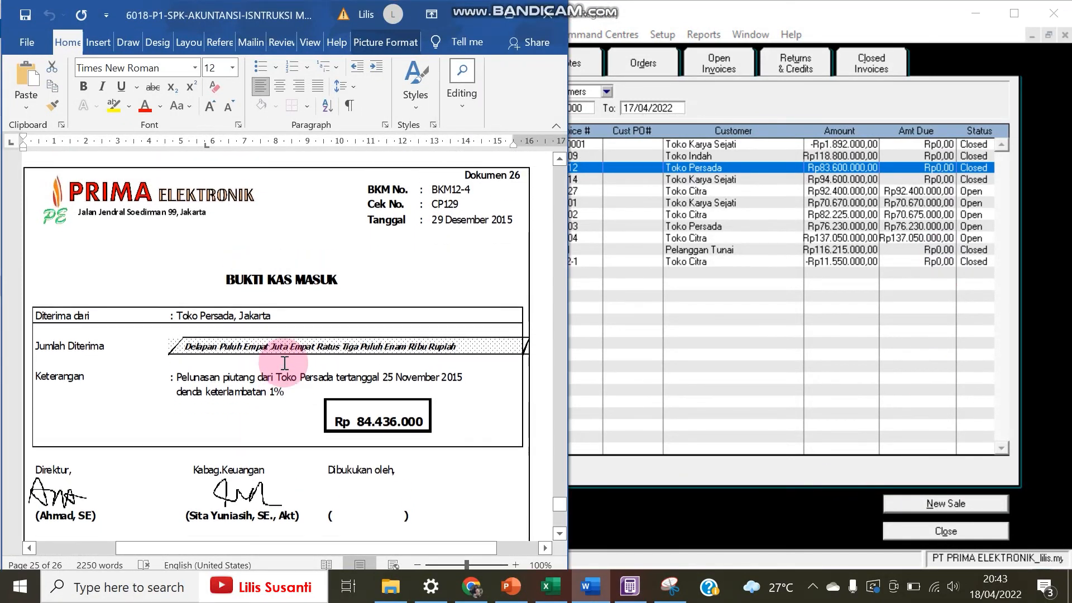
# Close the Sales Register and examine Toko Persada's 29/12/2015 payment and finance charge in the Transaction Journal's sales and complete listings.
pyautogui.click(899, 528)
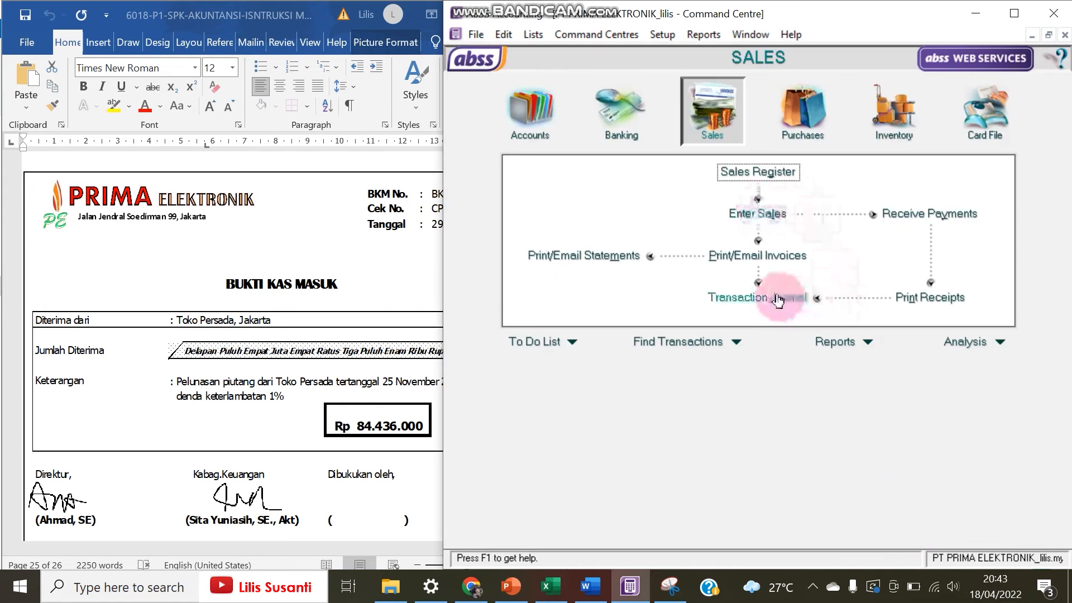
pyautogui.click(778, 294)
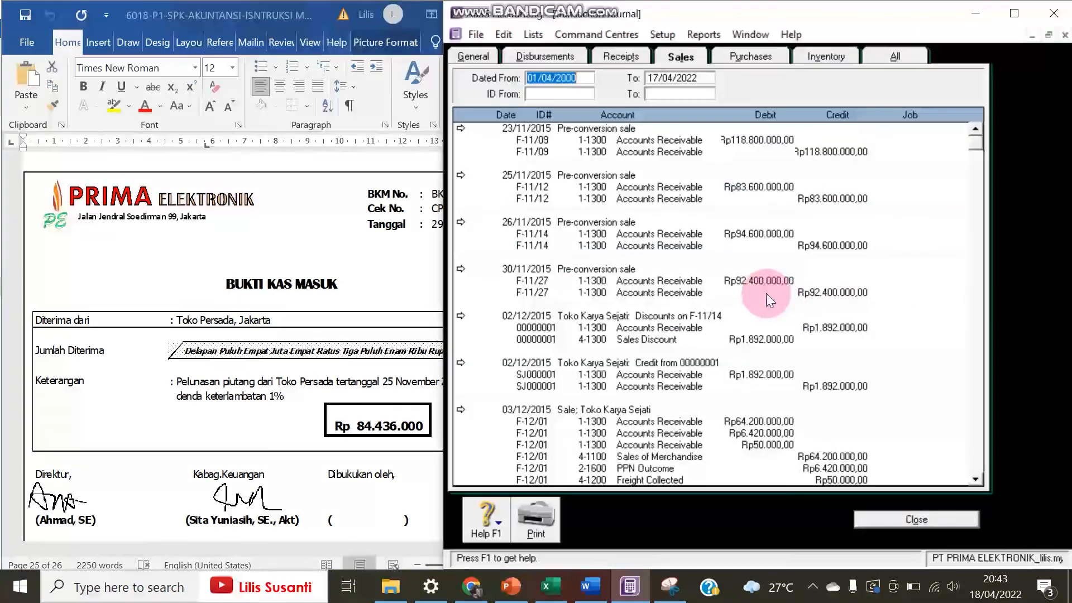
pyautogui.scroll(-12, 765, 294)
pyautogui.scroll(-4, 765, 293)
pyautogui.scroll(-4, 693, 425)
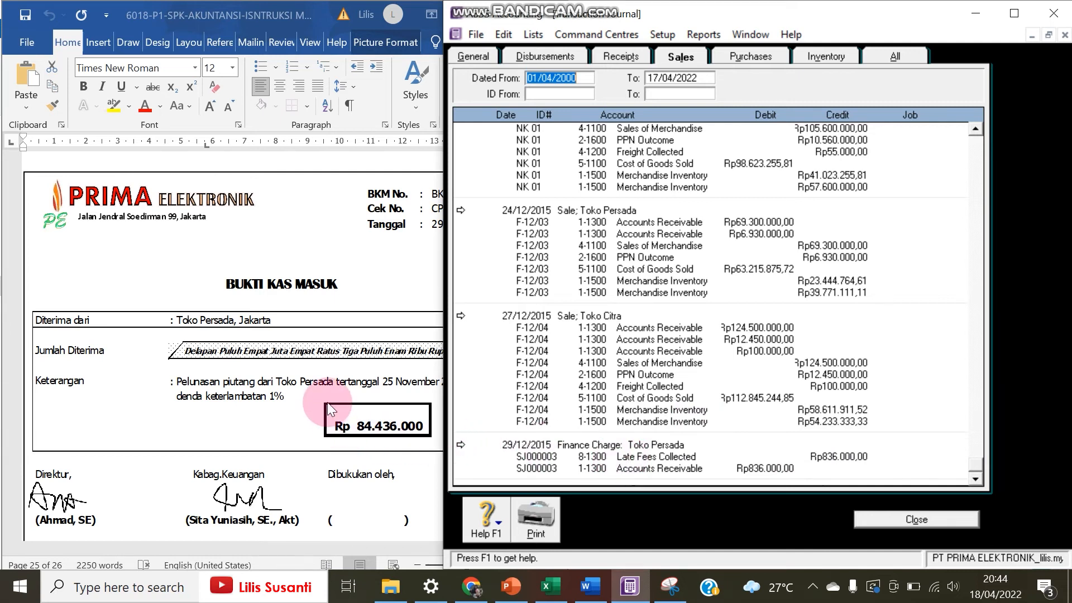
pyautogui.click(895, 57)
pyautogui.scroll(-15, 939, 365)
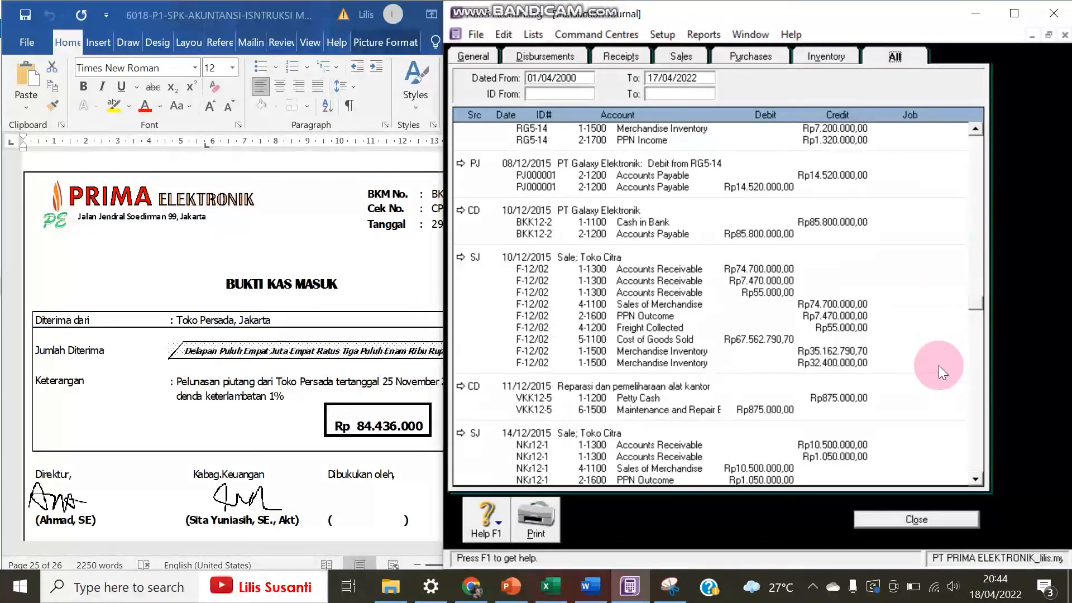
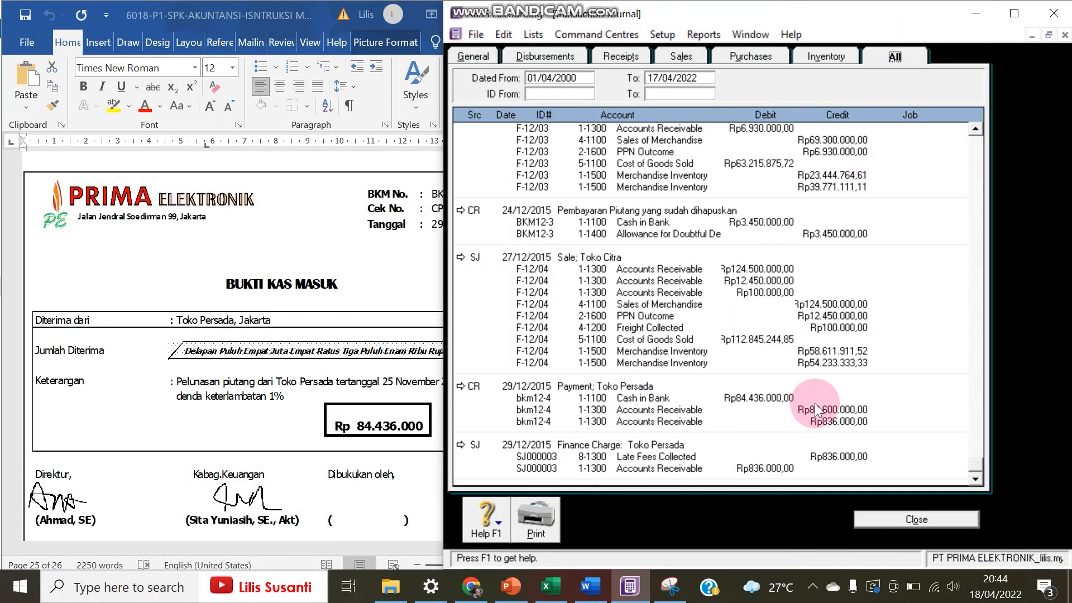
# Switch to Word and bring up Dokumen 27's cash disbursement voucher for the petty cash holder.
pyautogui.click(267, 316)
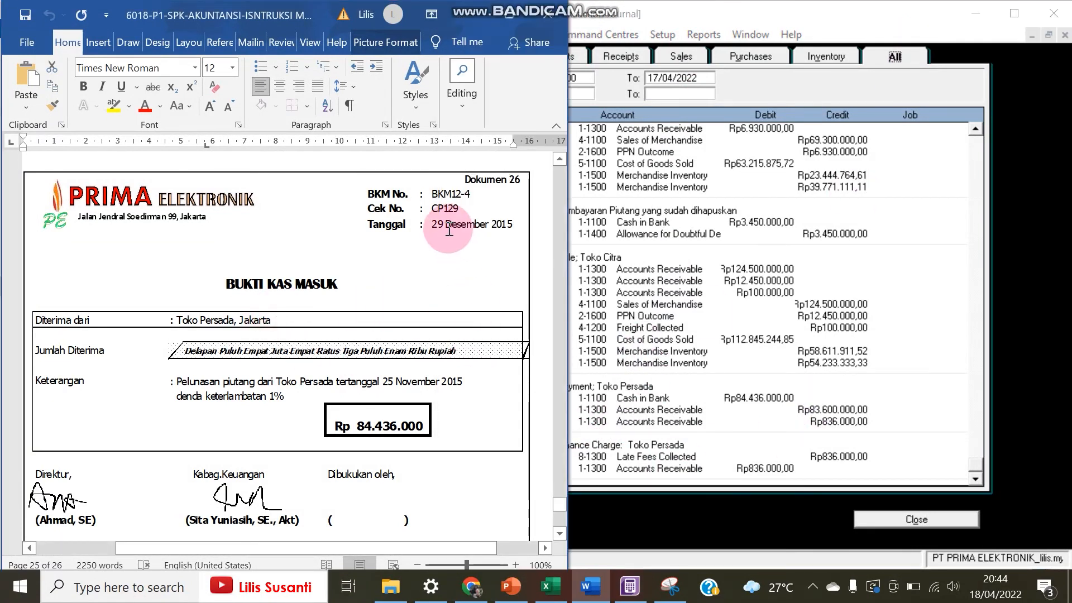
pyautogui.click(748, 529)
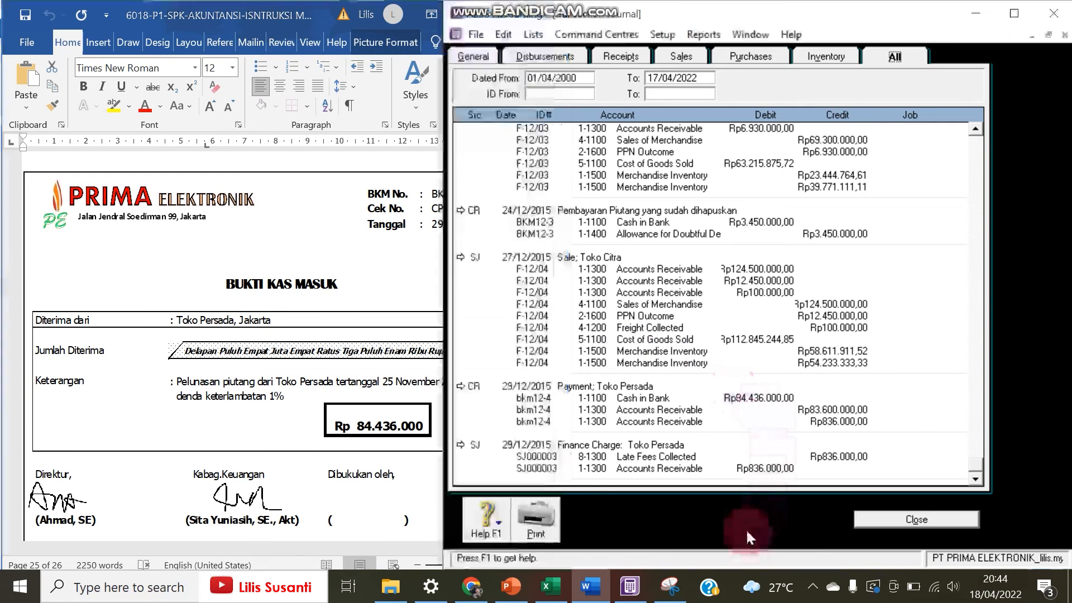
pyautogui.moveTo(436, 294); pyautogui.dragTo(516, 287)
pyautogui.click(455, 281)
pyautogui.scroll(-20, 456, 282)
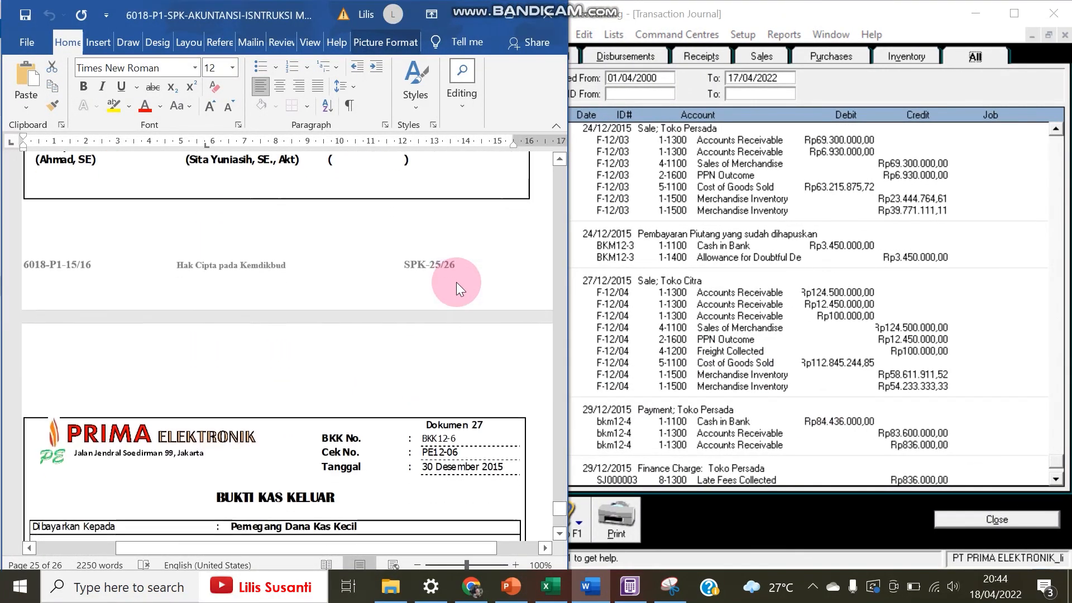
# Read Dokumen 27's full voucher, then leave the Transaction Journal and open a new Spend Money entry for it.
pyautogui.scroll(4, 457, 283)
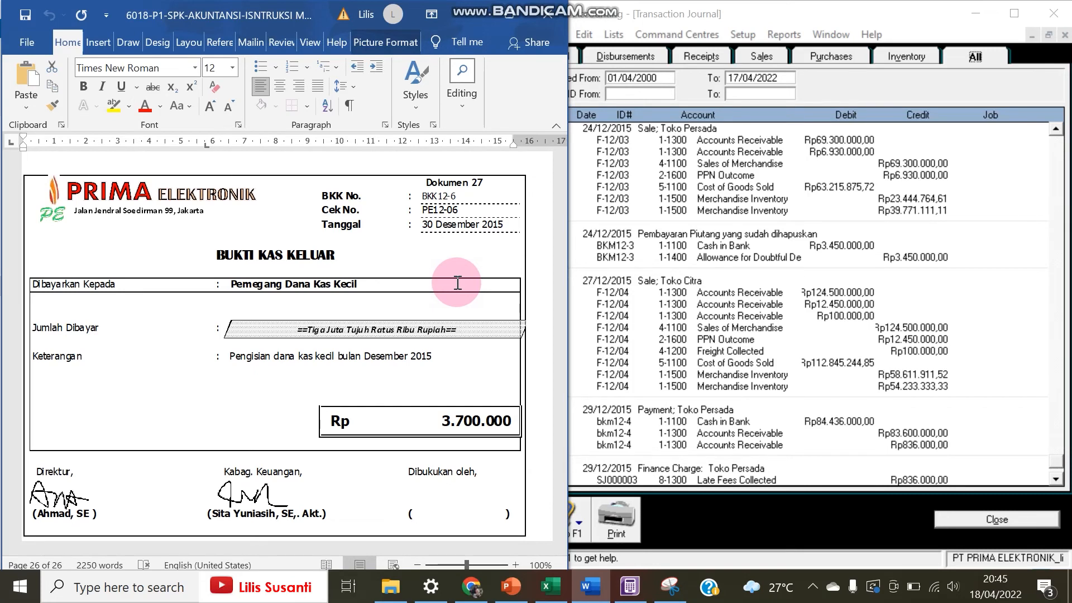
pyautogui.scroll(-1, 458, 283)
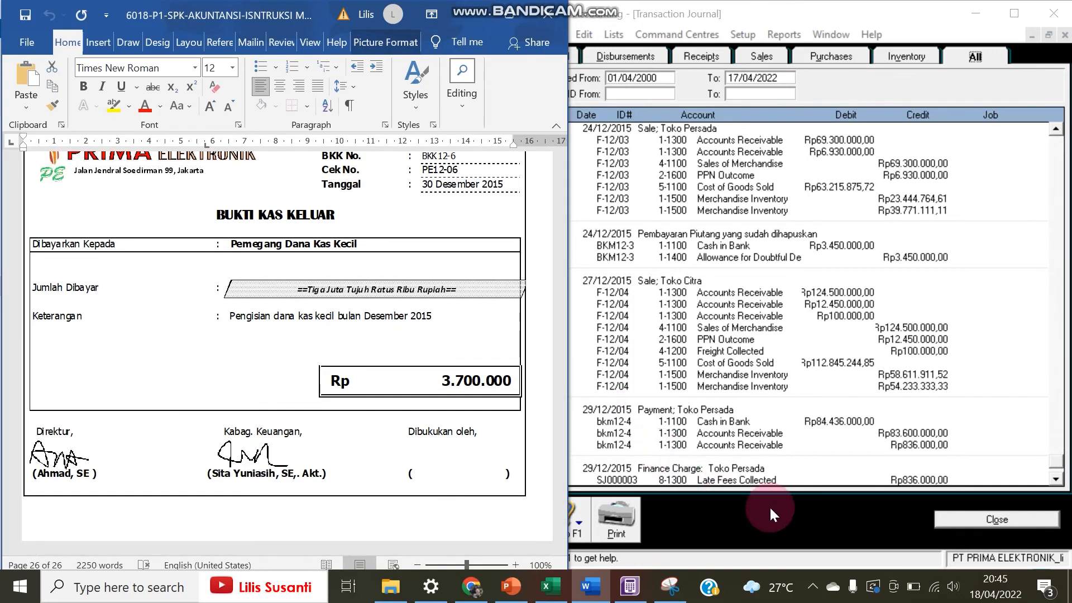
pyautogui.click(946, 525)
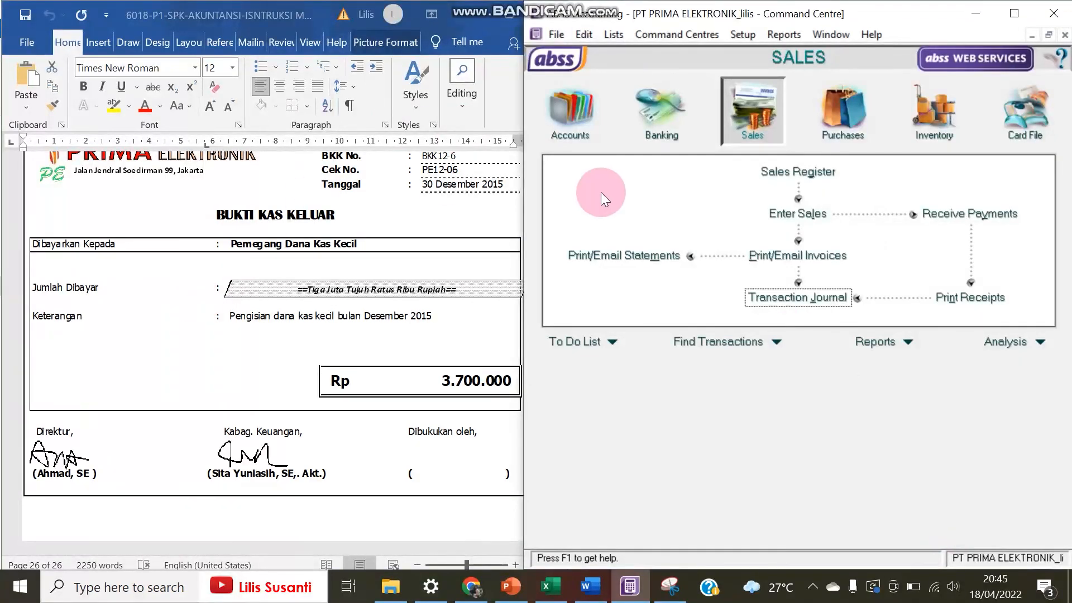
pyautogui.click(635, 104)
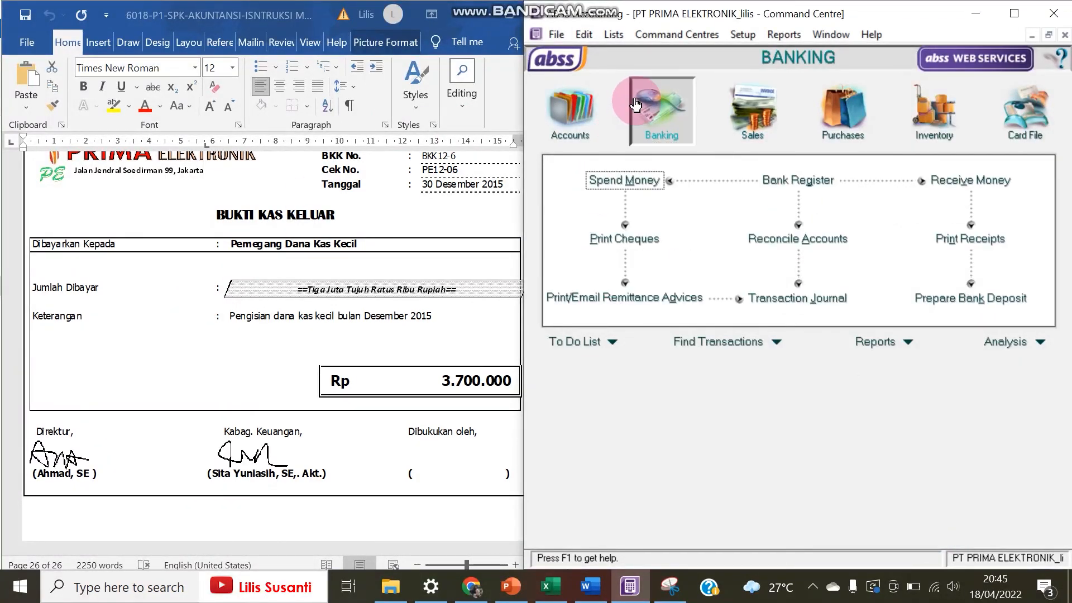
pyautogui.click(624, 176)
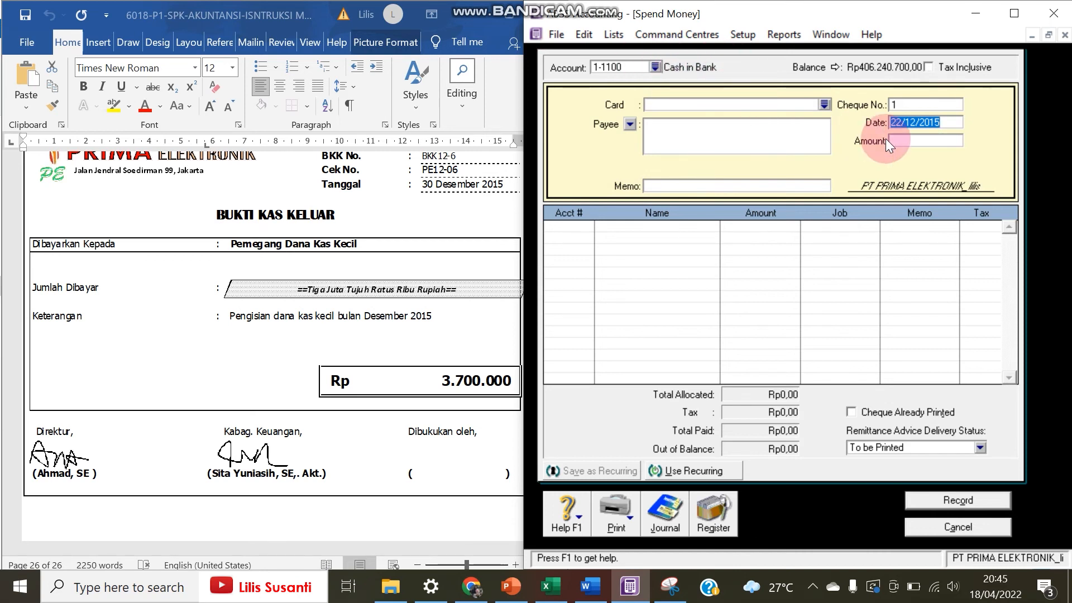
# Set the Spend Money entry's date to 30/12/2015, amount to 3.700.000 and cheque number to bkk12-6.
pyautogui.write('30')
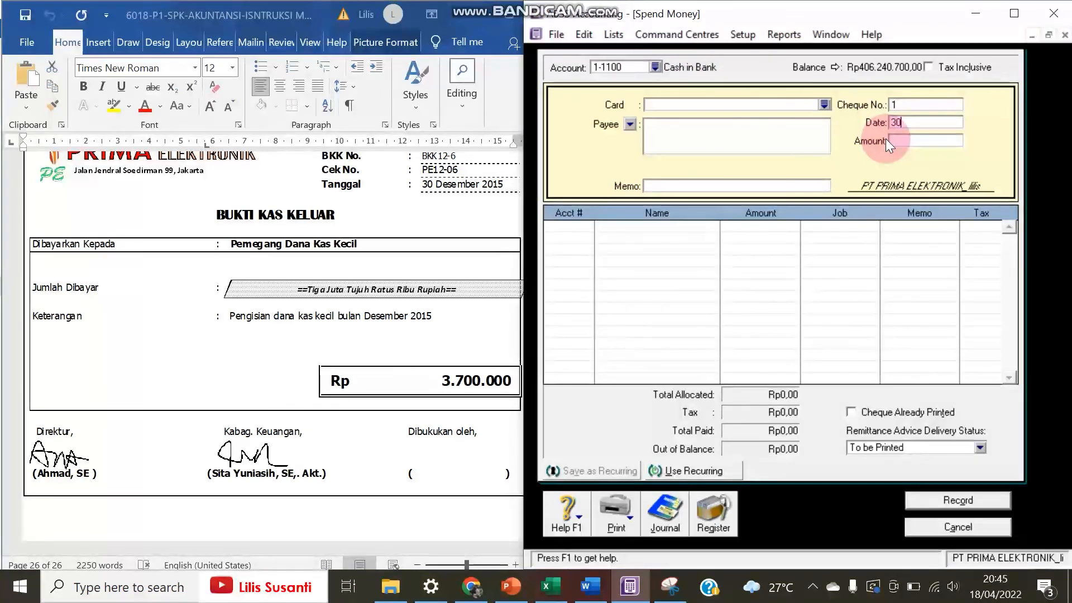
pyautogui.write('/12/20')
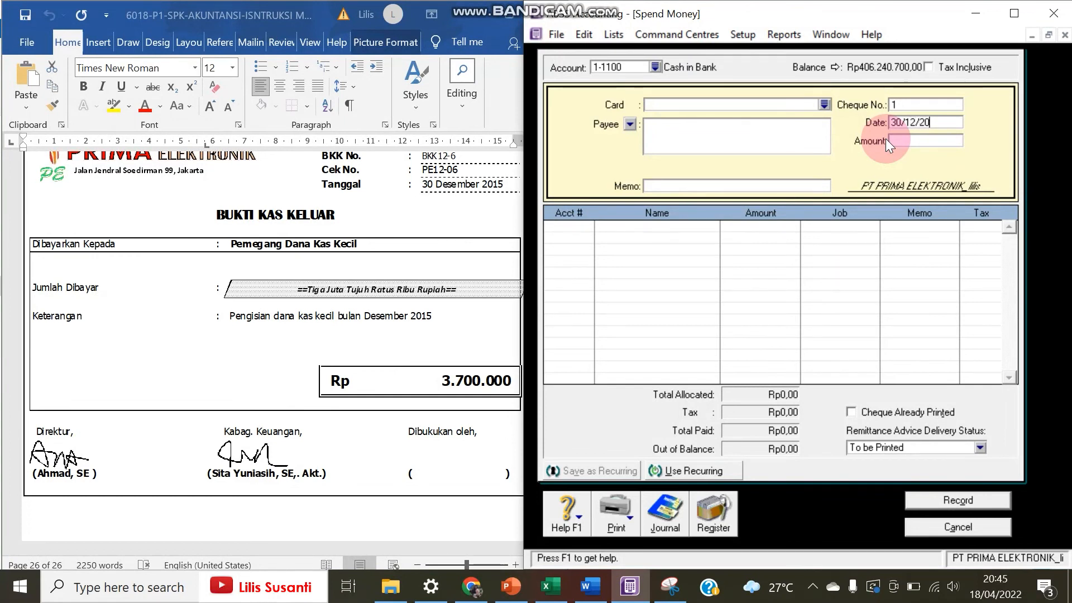
pyautogui.write('15')
pyautogui.click(887, 139)
pyautogui.write('3.700.000')
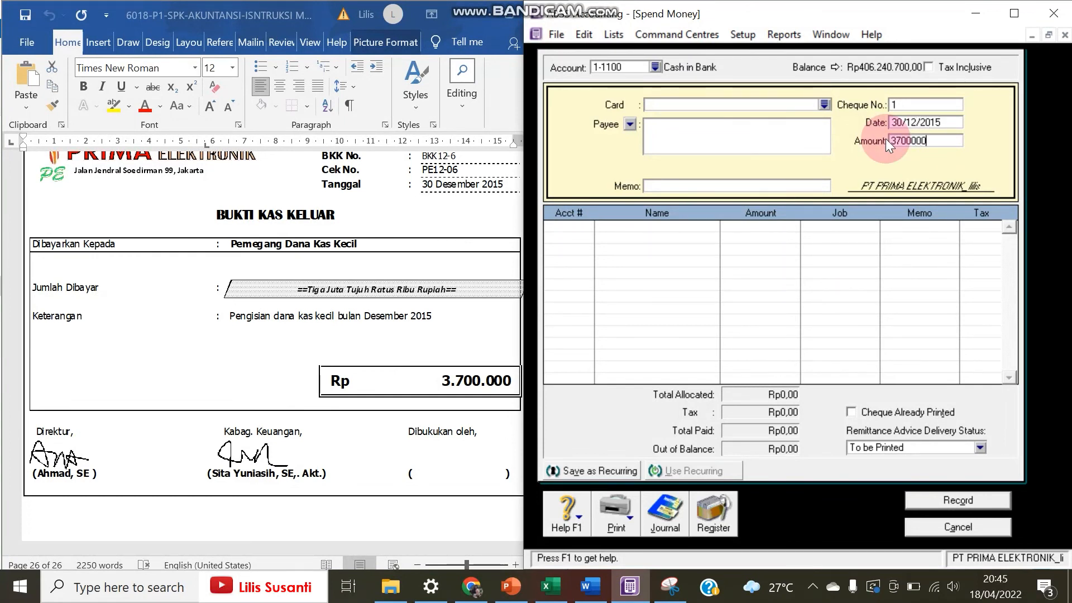
pyautogui.press('Tab')
pyautogui.click(914, 103)
pyautogui.write('bkk12-6')
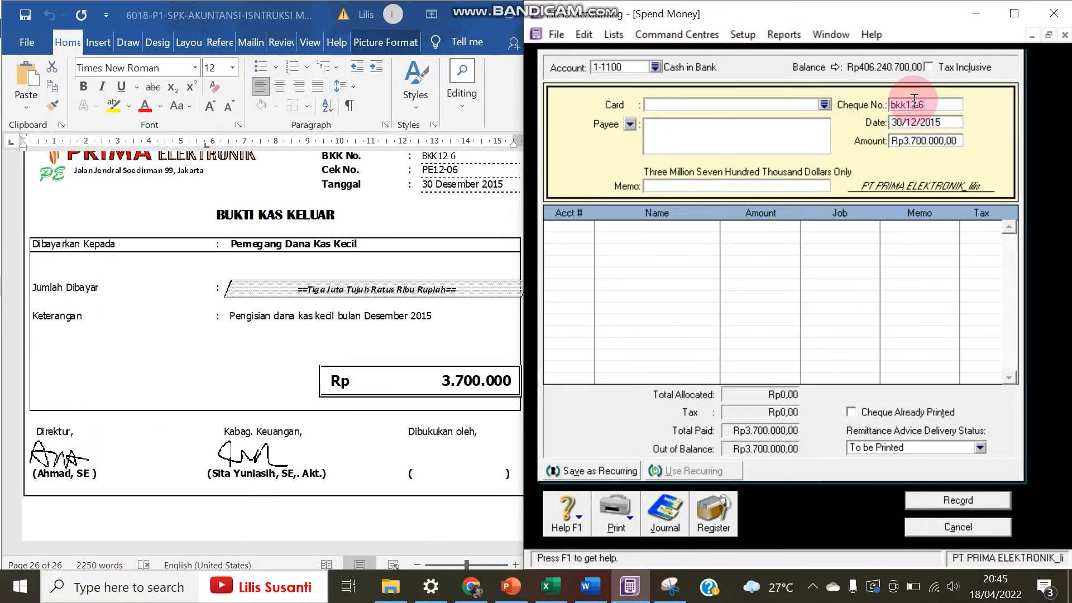
pyautogui.click(694, 186)
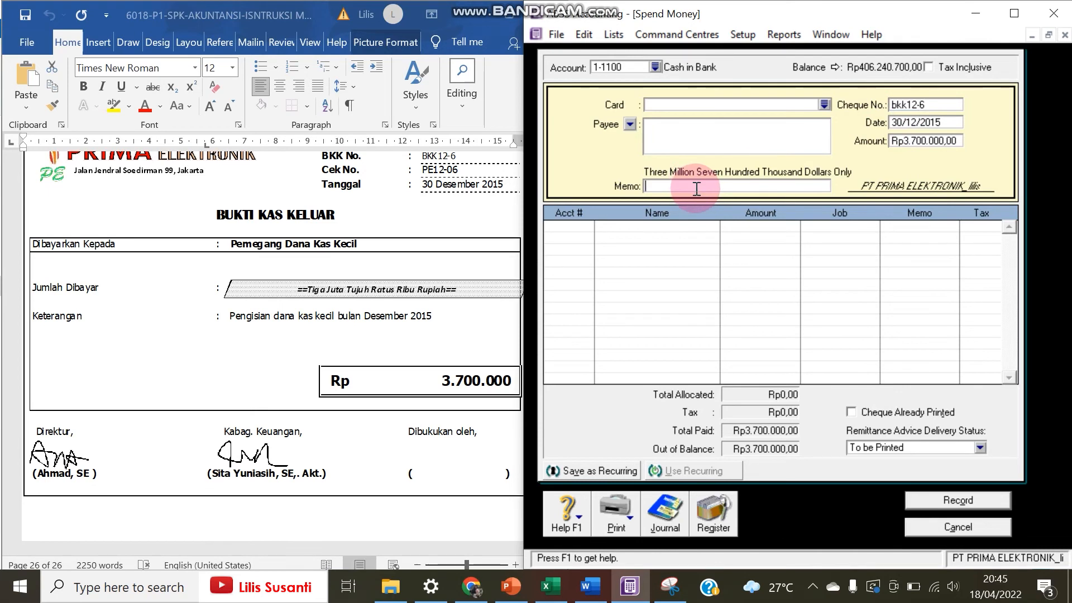
pyautogui.write('pENGISIAN D')
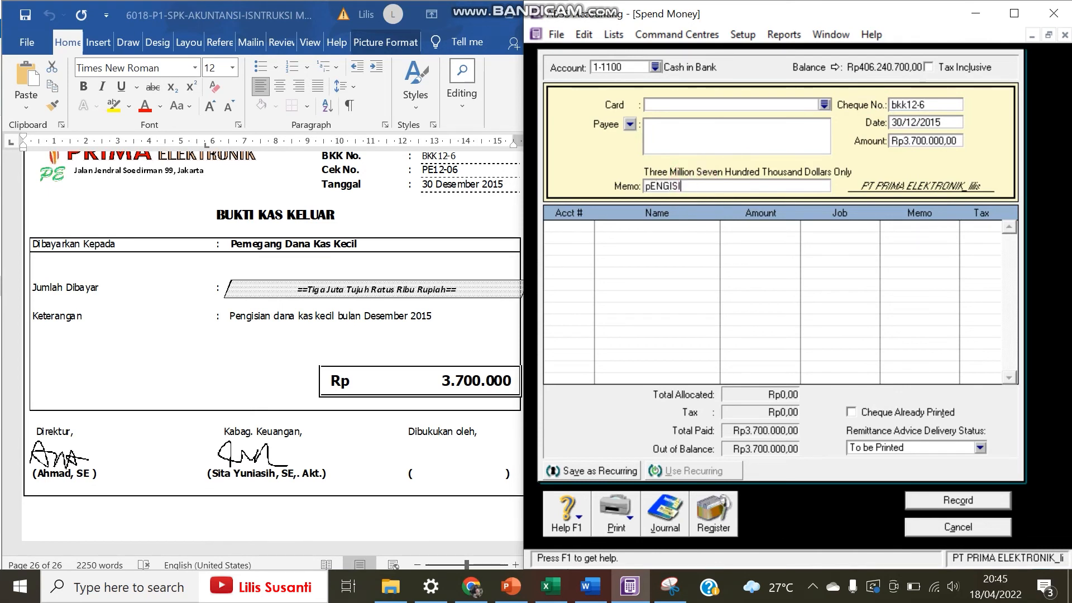
pyautogui.press('BackSpace')
pyautogui.press('BackSpace')
pyautogui.press('BackSpace')
pyautogui.press('BackSpace')
pyautogui.press('BackSpace')
pyautogui.press('BackSpace')
pyautogui.press('BackSpace')
pyautogui.press('BackSpace')
pyautogui.press('BackSpace')
pyautogui.press('BackSpace')
pyautogui.press('BackSpace')
# Enter the memo "Pengisian Dana Kas Kecil Des 2015" for the disbursement.
pyautogui.write('Pen')
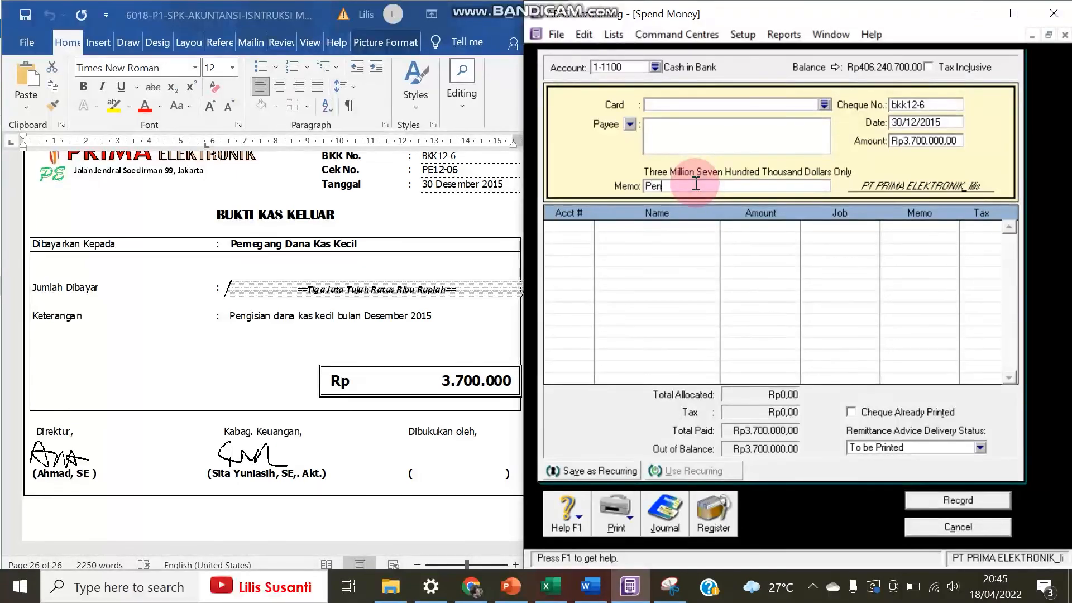
pyautogui.write('gisian Dana ')
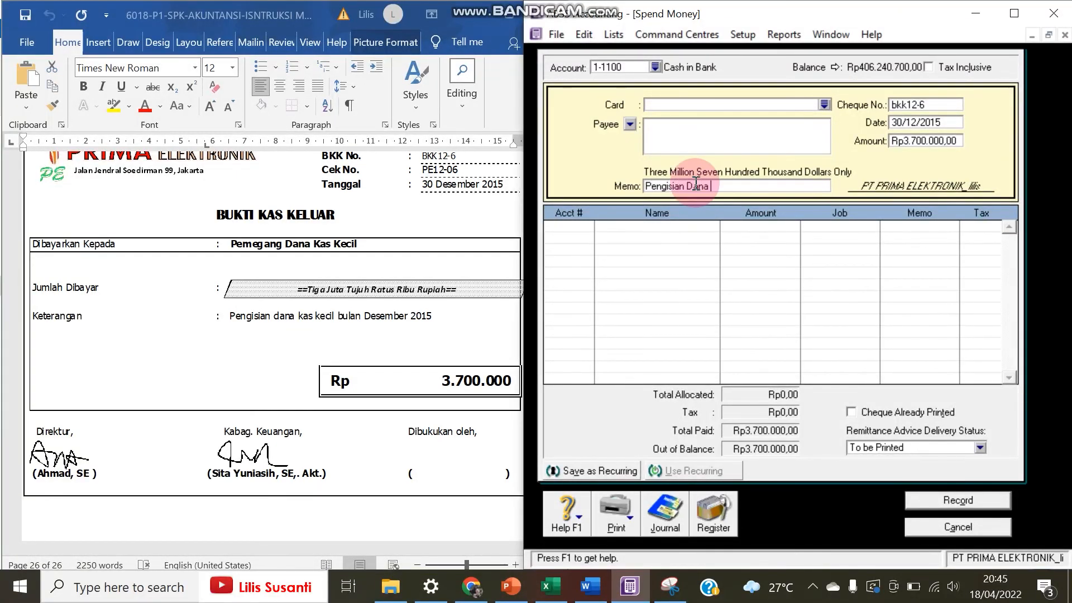
pyautogui.write('Kas Ke')
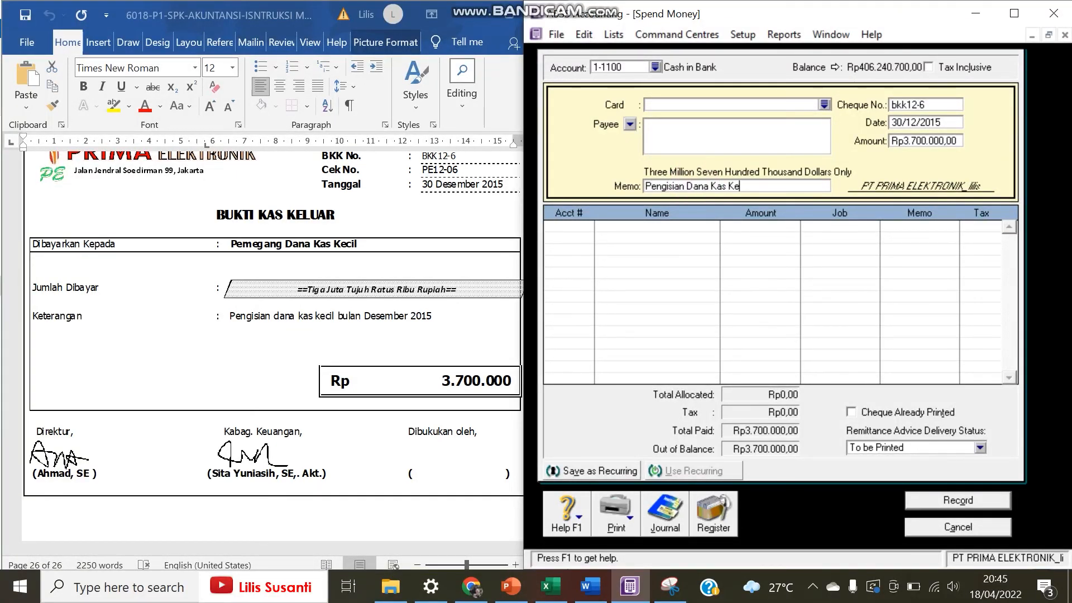
pyautogui.write('cil Des 2015')
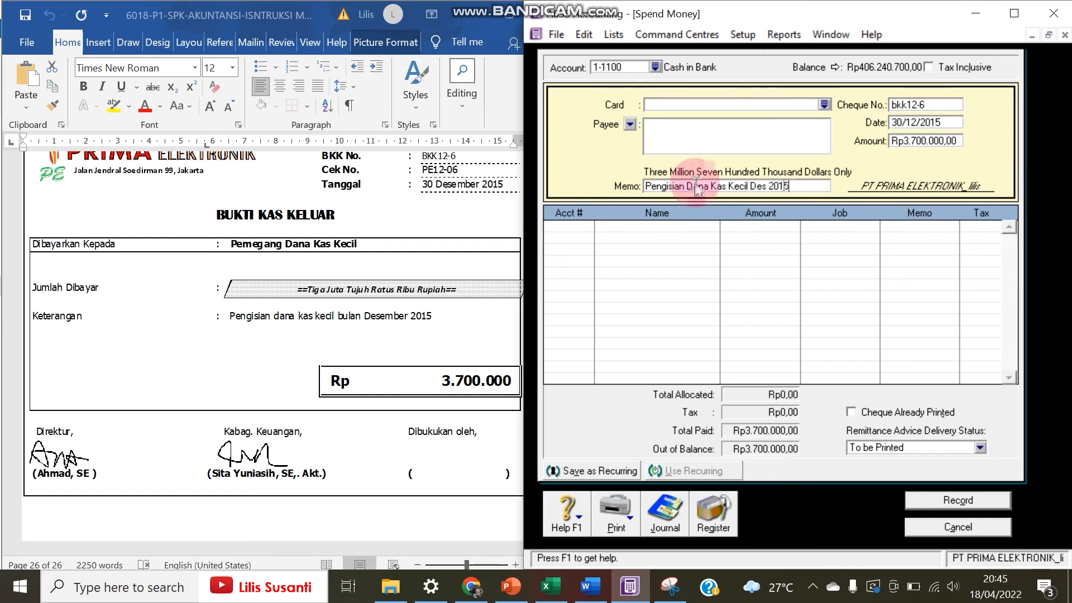
# Allocate the full disbursement amount to account 1-1200 Petty Cash.
pyautogui.press('Tab')
pyautogui.write('6-')
pyautogui.press('Tab')
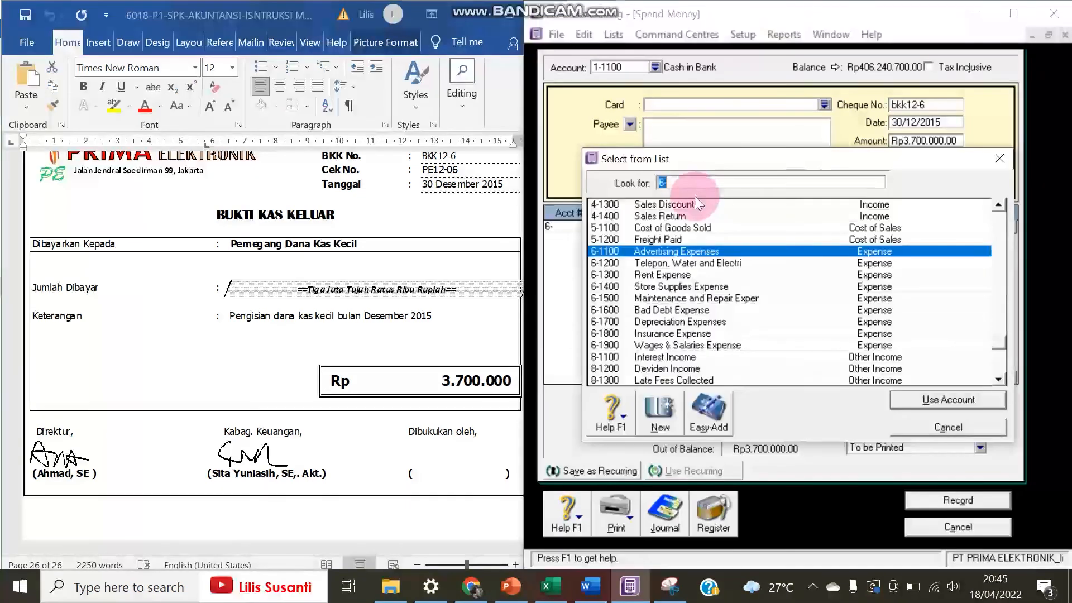
pyautogui.write('1-1200')
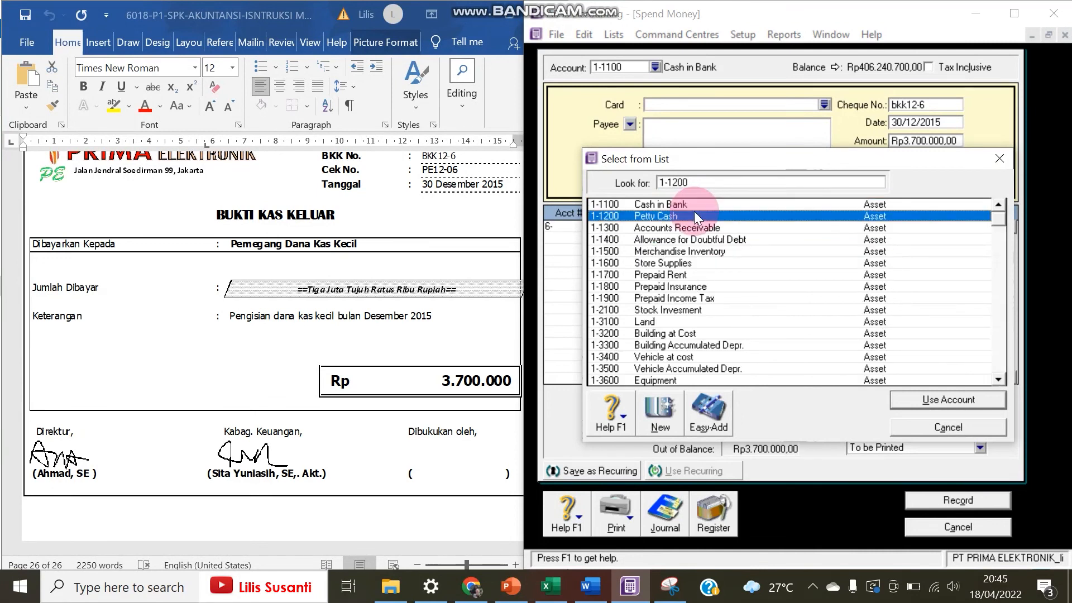
pyautogui.doubleClick(694, 212)
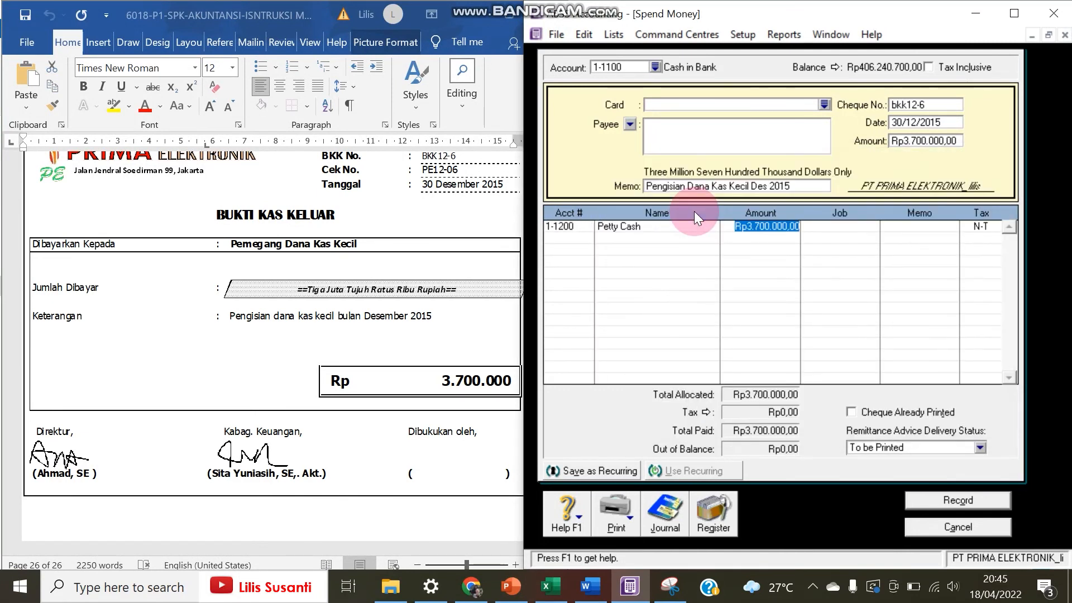
# Check the entry's journal recap and Dokumen 27's voucher, then record the disbursement and leave Spend Money.
pyautogui.hotkey('ctrl', 'r')
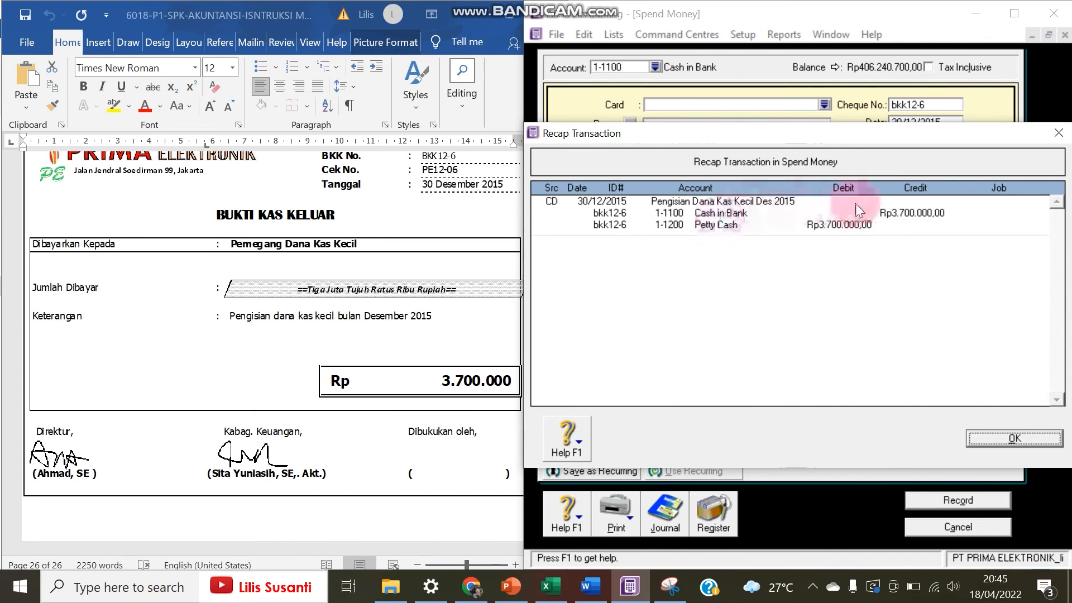
pyautogui.click(1015, 439)
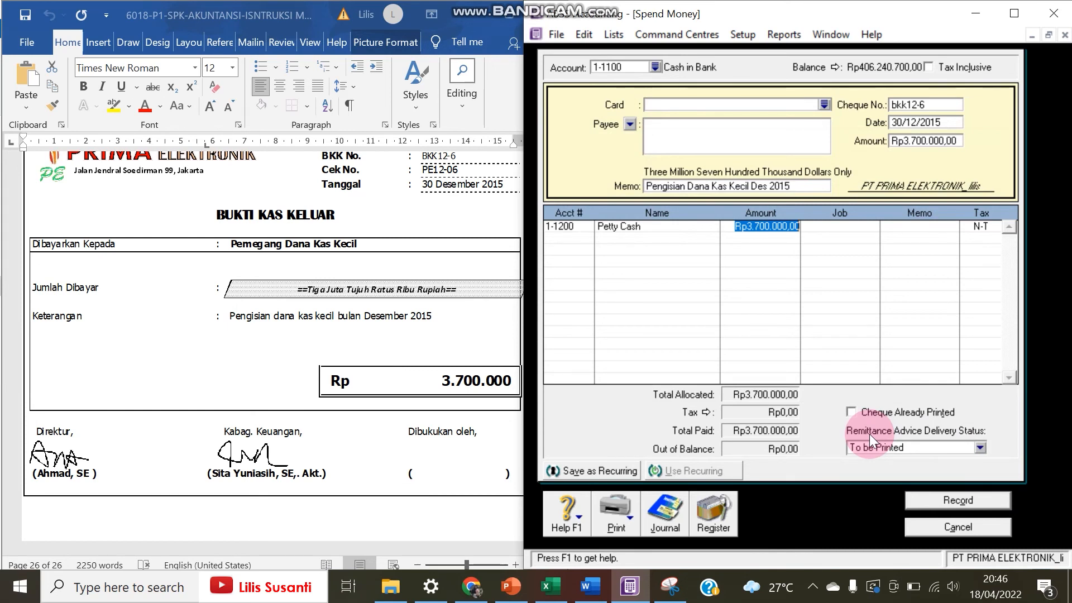
pyautogui.click(346, 359)
pyautogui.scroll(1, 347, 359)
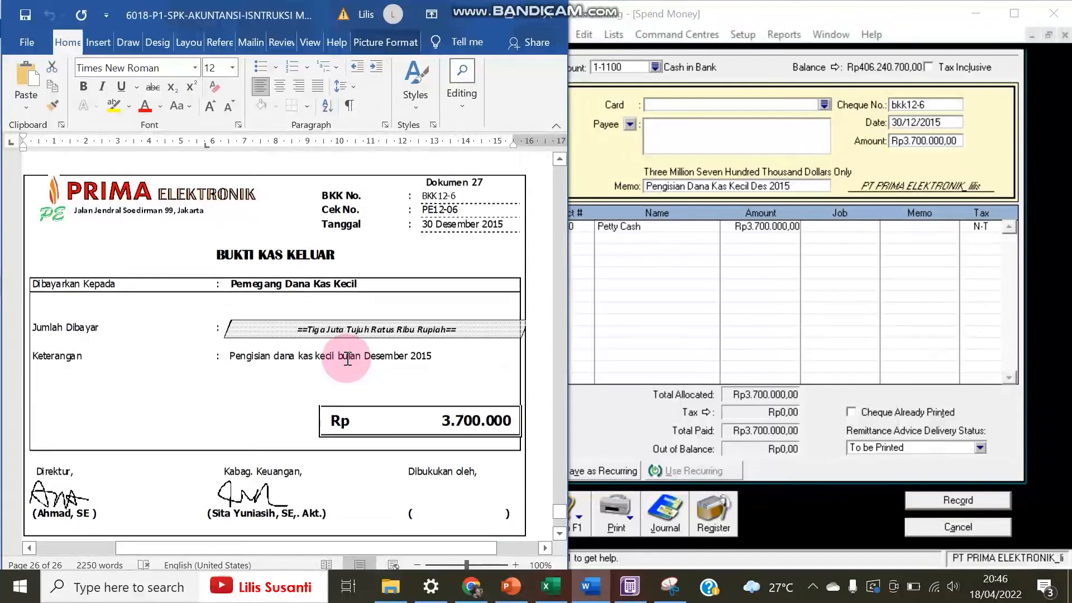
pyautogui.click(626, 419)
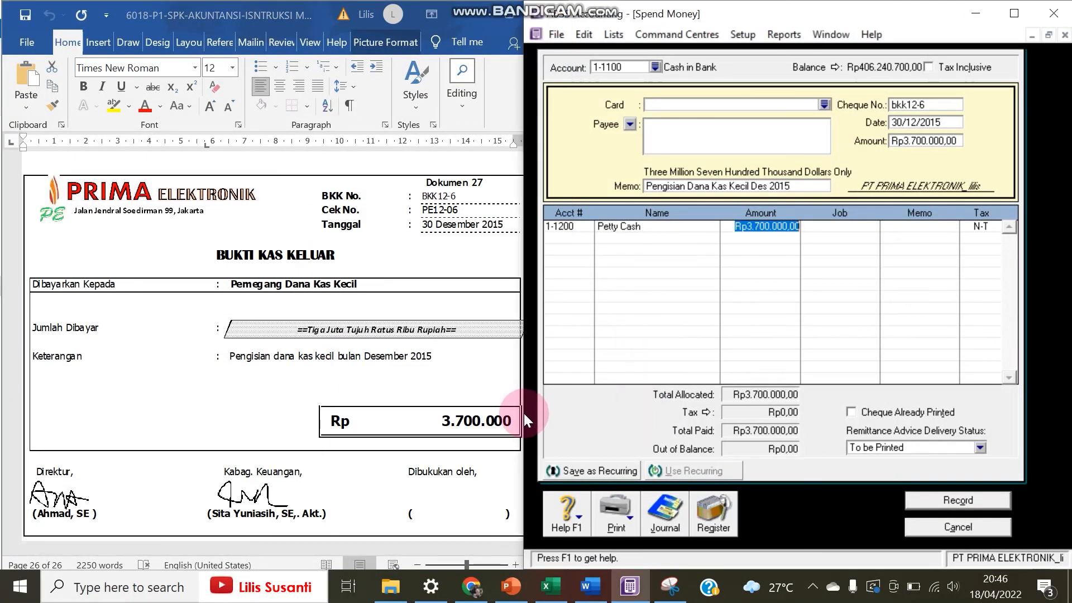
pyautogui.moveTo(522, 412); pyautogui.dragTo(526, 412)
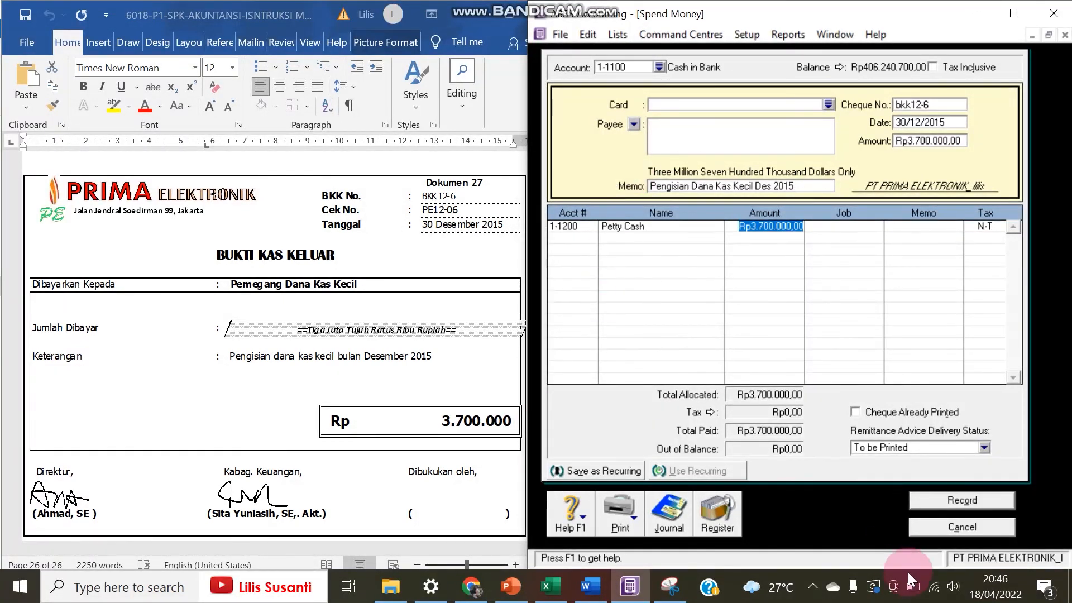
pyautogui.click(919, 507)
pyautogui.click(970, 531)
# Examine the December 2015 entries in the Transaction Journal's complete listing and close the journal.
pyautogui.click(819, 296)
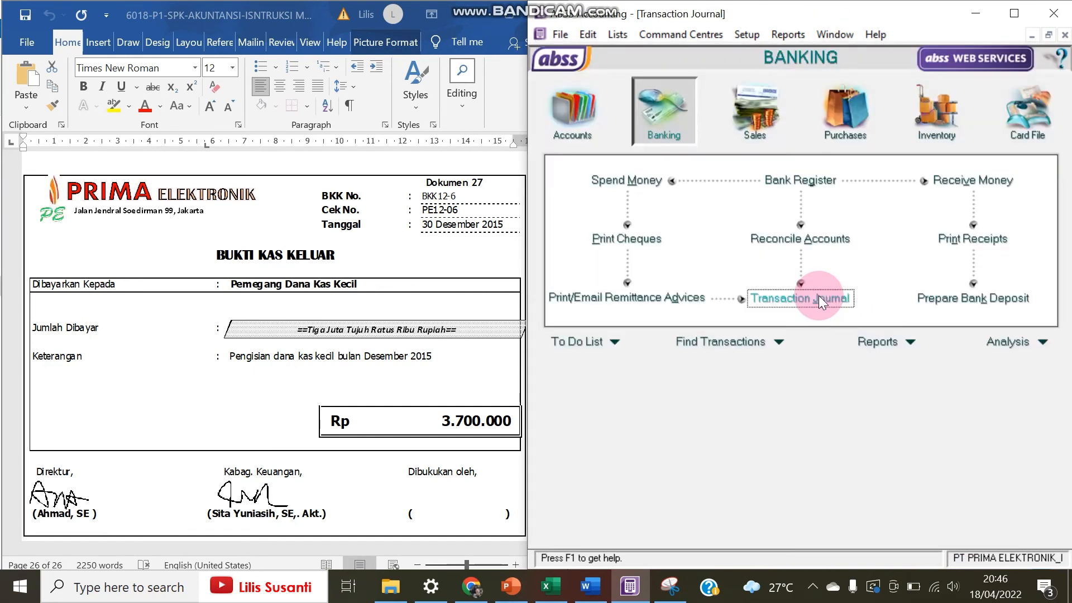
pyautogui.scroll(-4, 819, 316)
pyautogui.click(972, 58)
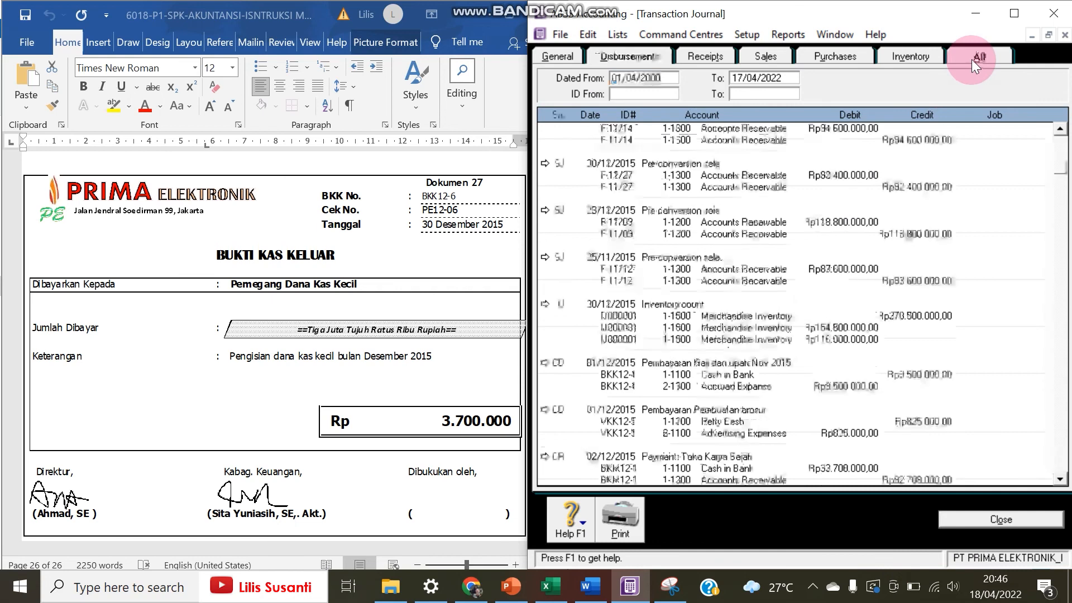
pyautogui.scroll(-10, 999, 261)
pyautogui.scroll(-15, 999, 261)
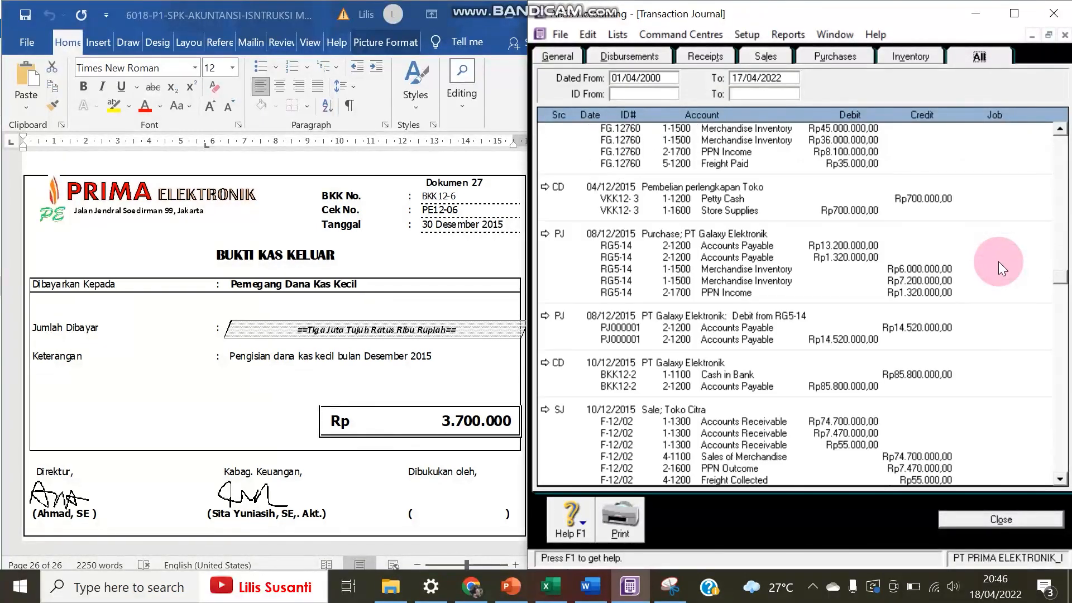
pyautogui.scroll(-6, 999, 261)
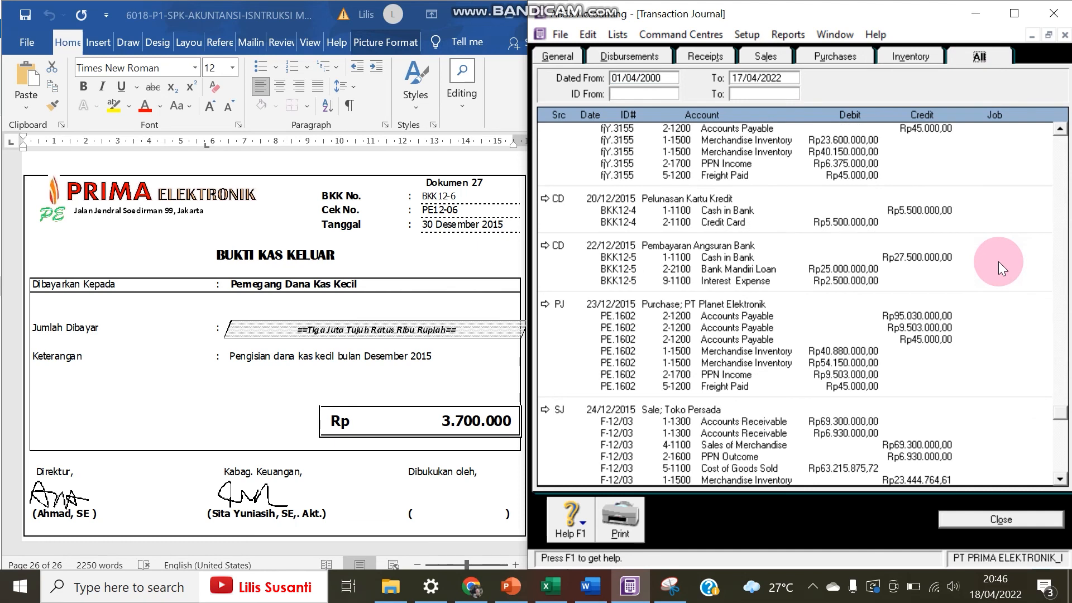
pyautogui.click(1001, 520)
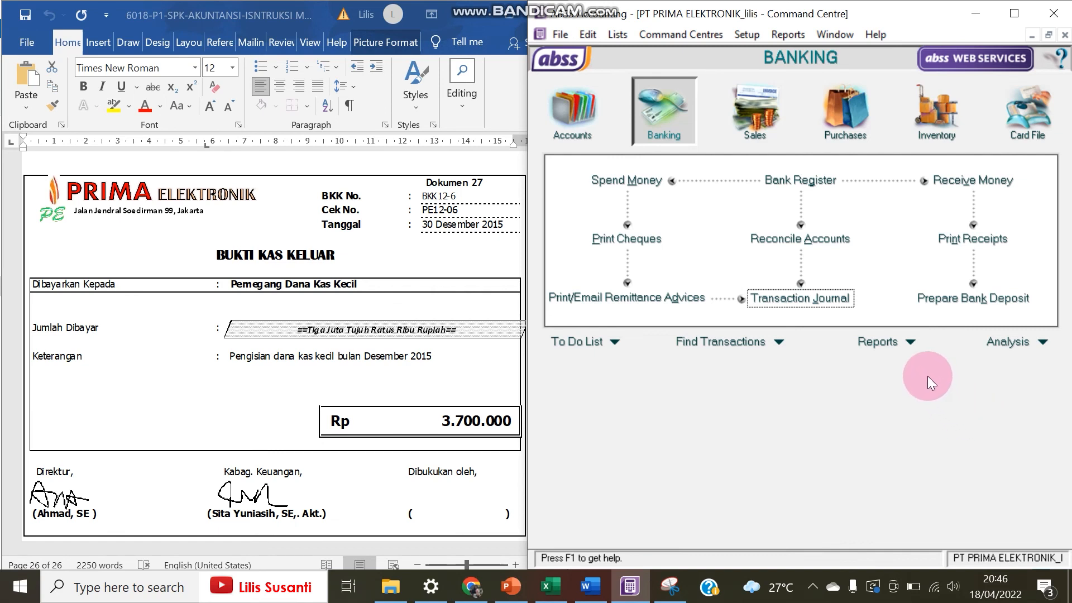
# Display the Trial Balance report for December of FY 2015 and review it down to the totals.
pyautogui.click(909, 343)
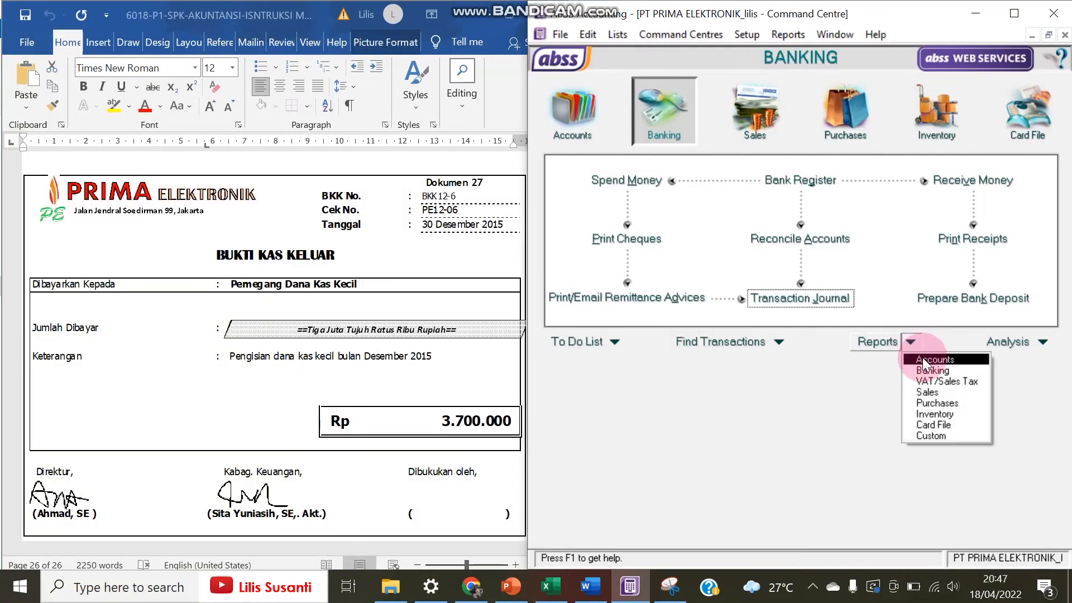
pyautogui.click(924, 361)
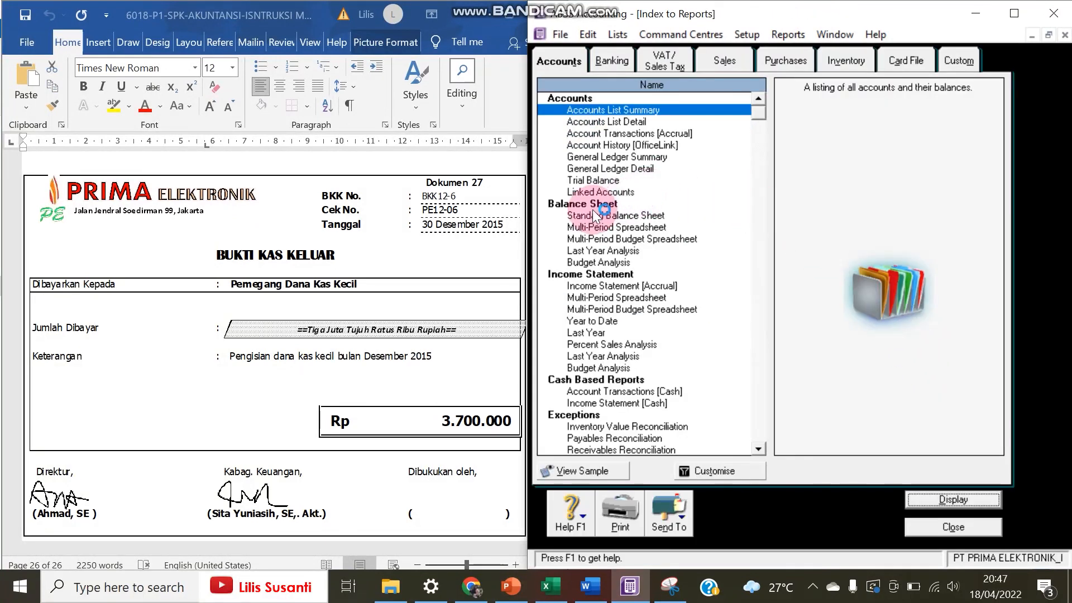
pyautogui.click(610, 182)
pyautogui.doubleClick(609, 184)
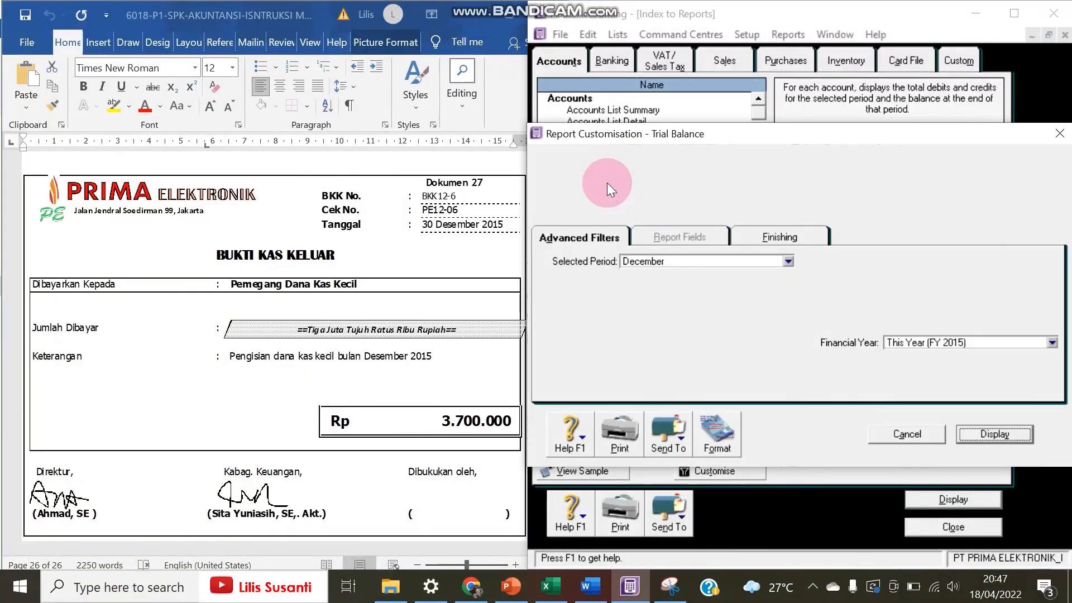
pyautogui.click(983, 435)
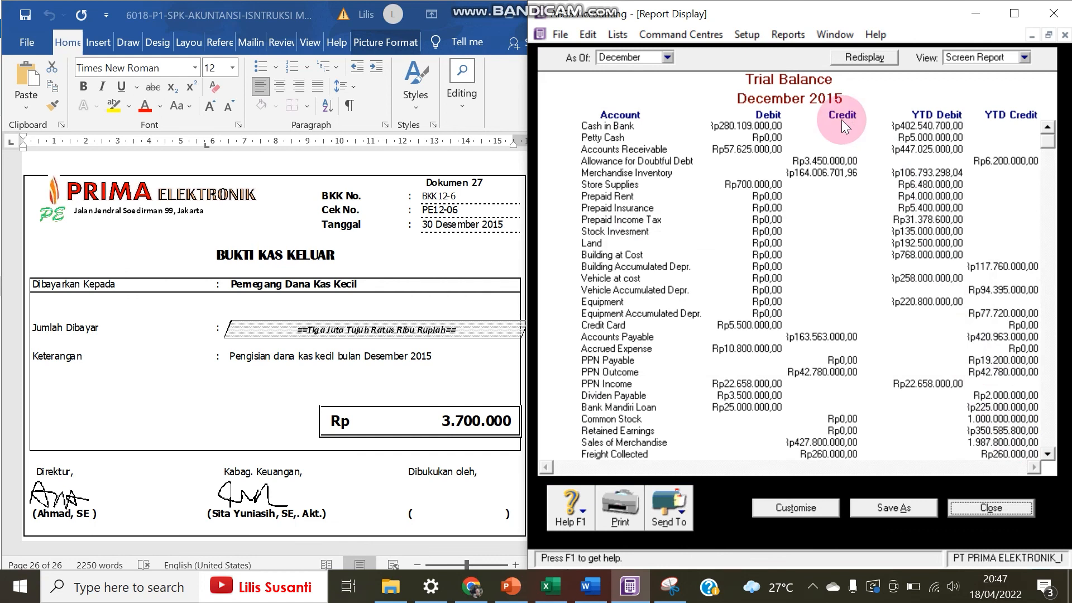
pyautogui.scroll(-7, 729, 321)
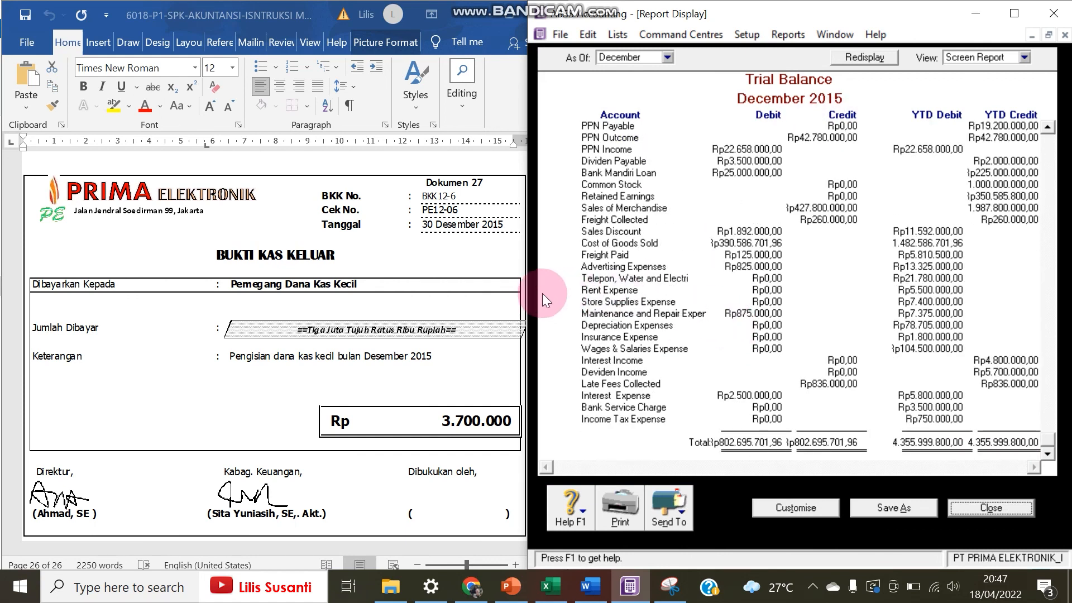
# Export the trial balance as a PDF named "Trial Balance" in the PT Prima Elektronik documents folder.
pyautogui.moveTo(529, 289); pyautogui.dragTo(475, 294)
pyautogui.click(617, 510)
pyautogui.click(621, 480)
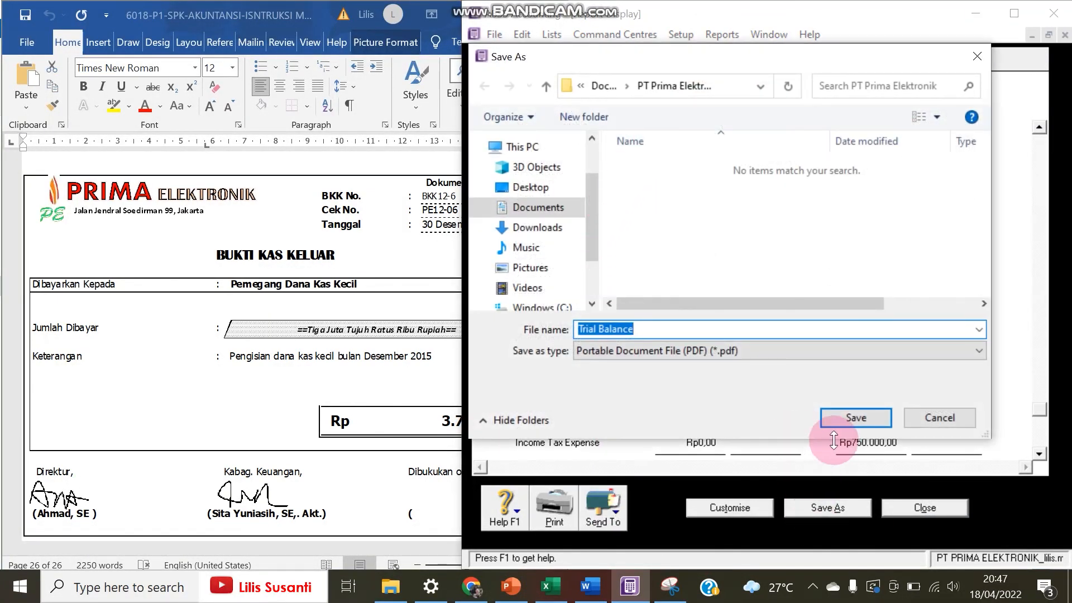
pyautogui.click(854, 419)
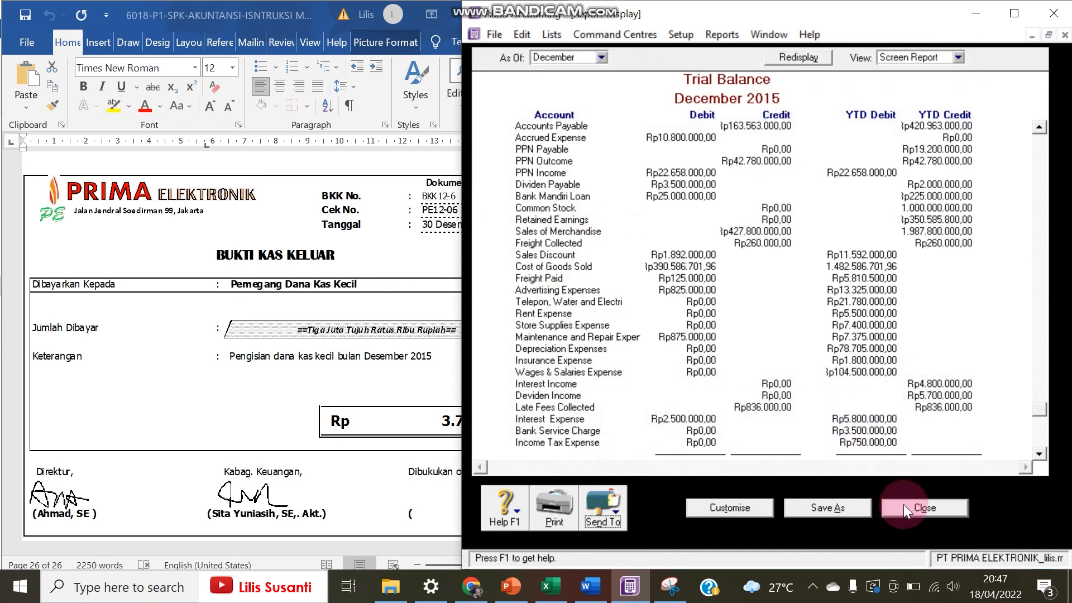
# Close the trial balance and display the General Ledger Detail report for all accounts, dated 01/12/2015 to 31/12/2015.
pyautogui.click(903, 506)
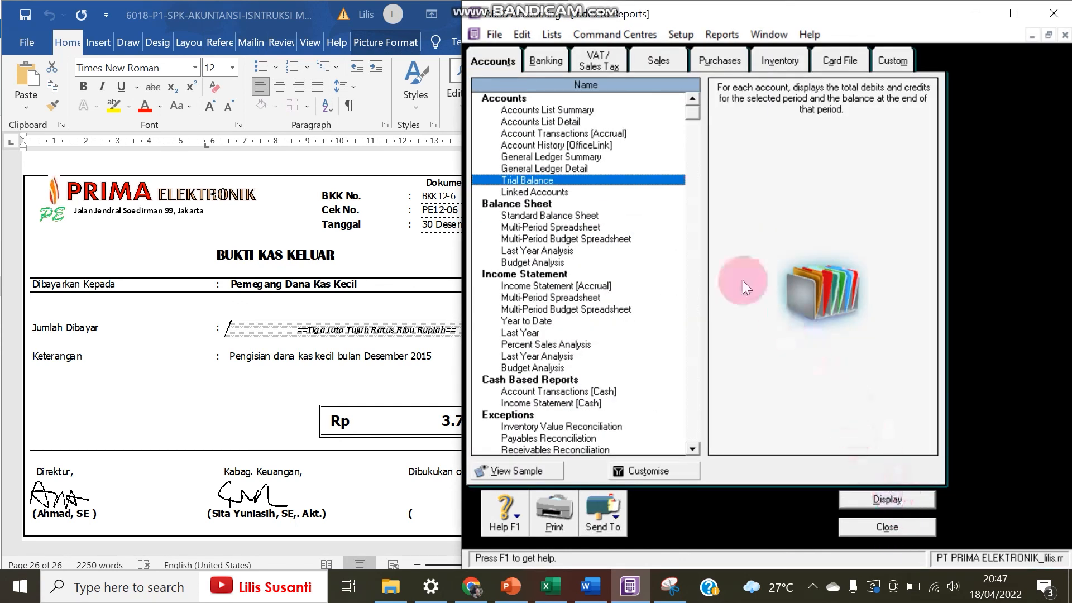
pyautogui.click(590, 168)
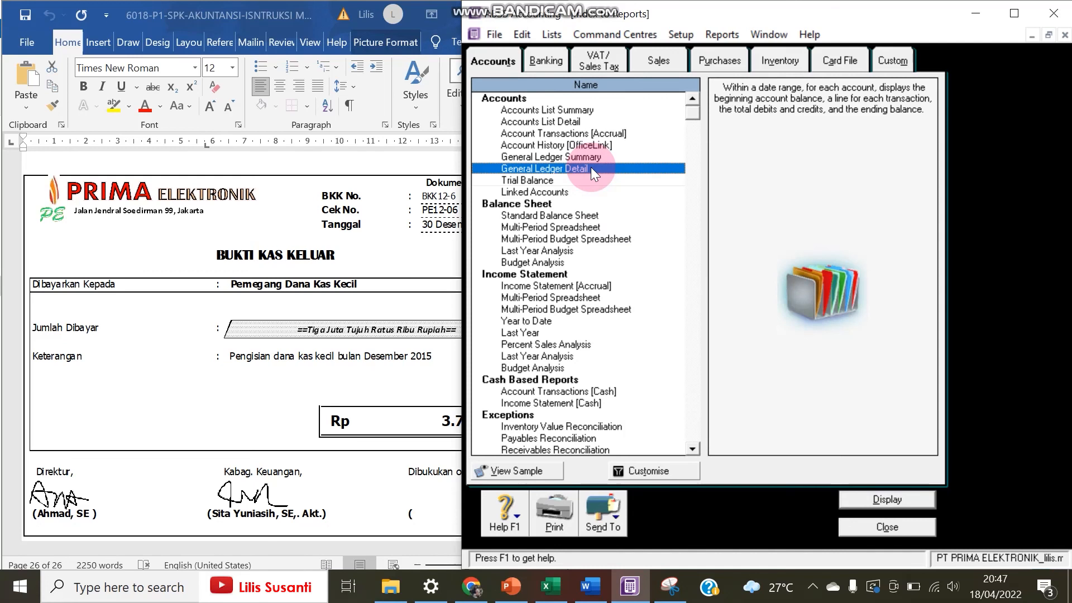
pyautogui.doubleClick(591, 168)
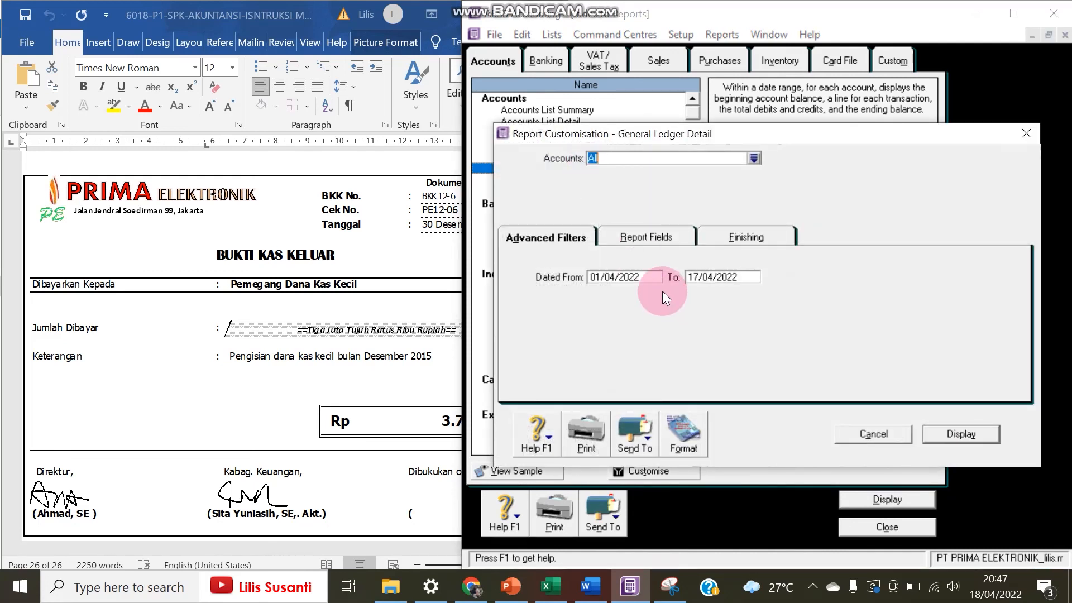
pyautogui.click(637, 276)
pyautogui.write('1')
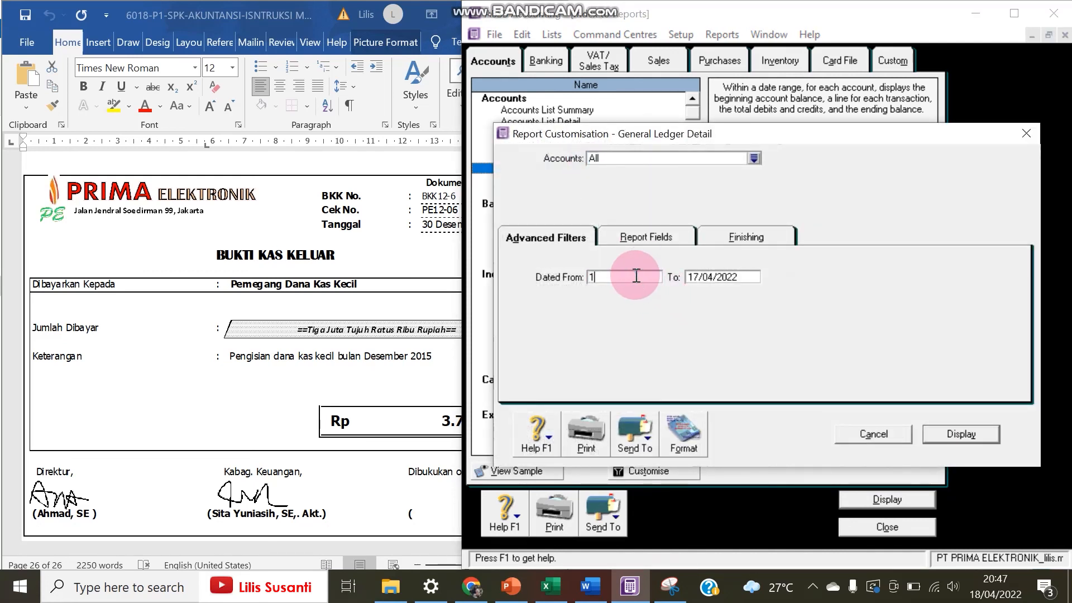
pyautogui.write('/12/2015')
pyautogui.press('Tab')
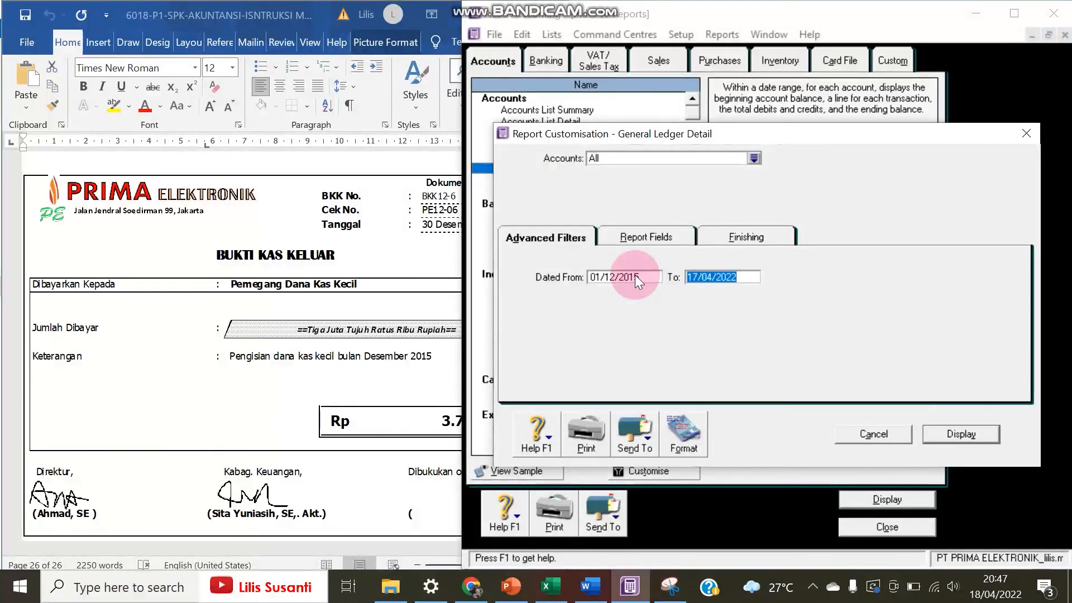
pyautogui.write('31/12/2015')
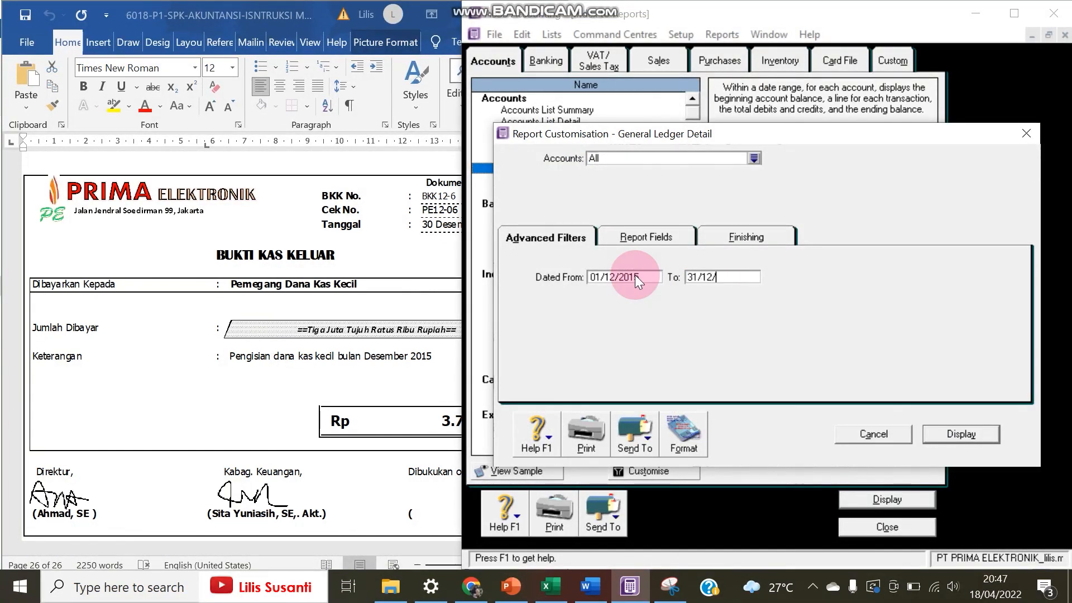
pyautogui.click(961, 434)
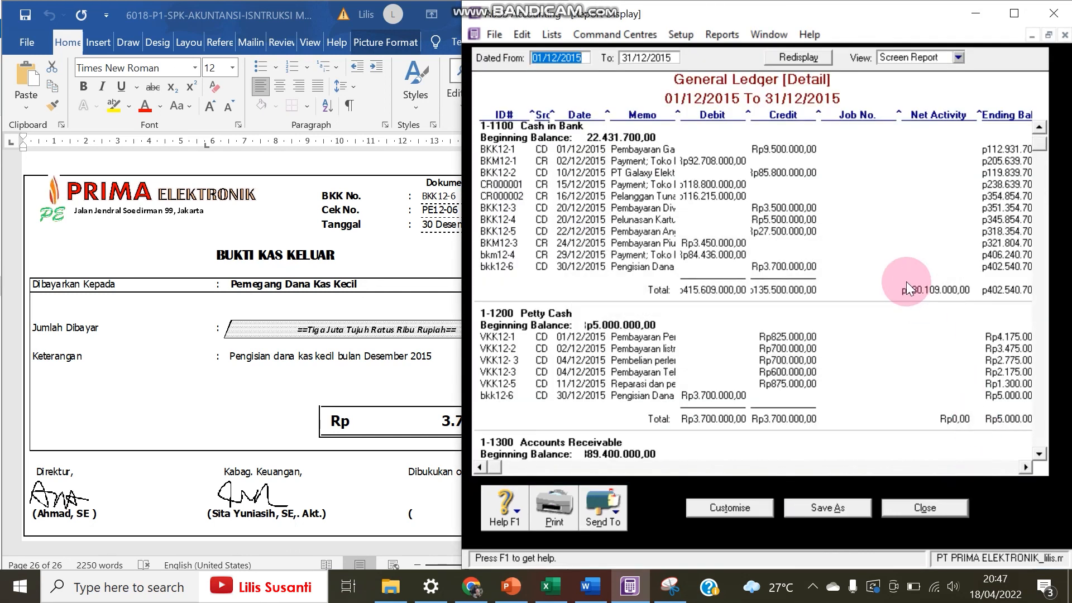
# Review the December ledger details of accounts such as Cash in Bank, Petty Cash and Accounts Receivable, and close the report.
pyautogui.scroll(-8, 906, 282)
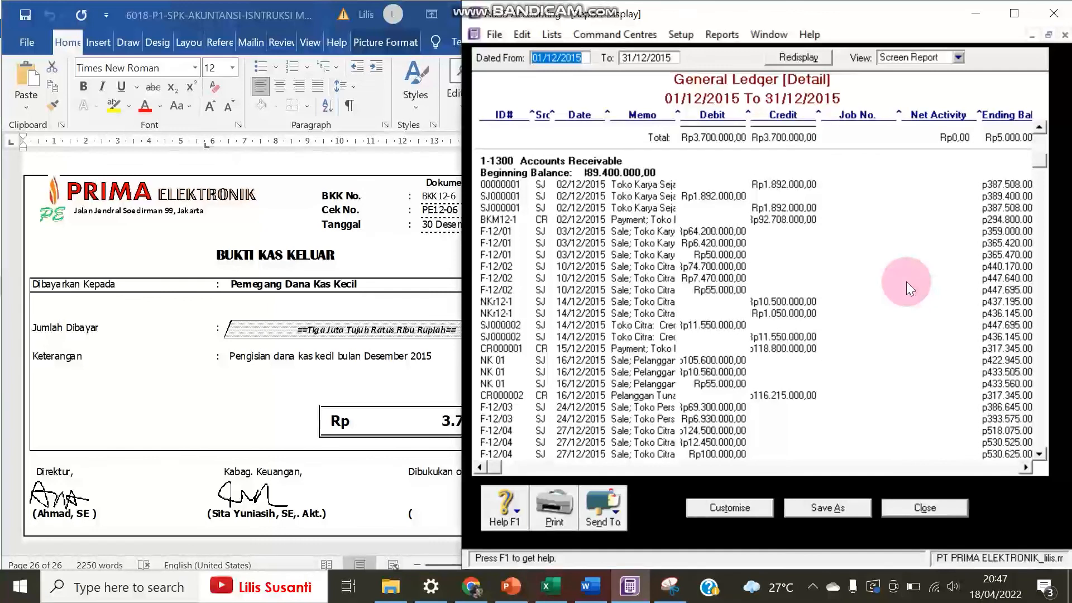
pyautogui.scroll(-5, 907, 281)
pyautogui.scroll(13, 906, 281)
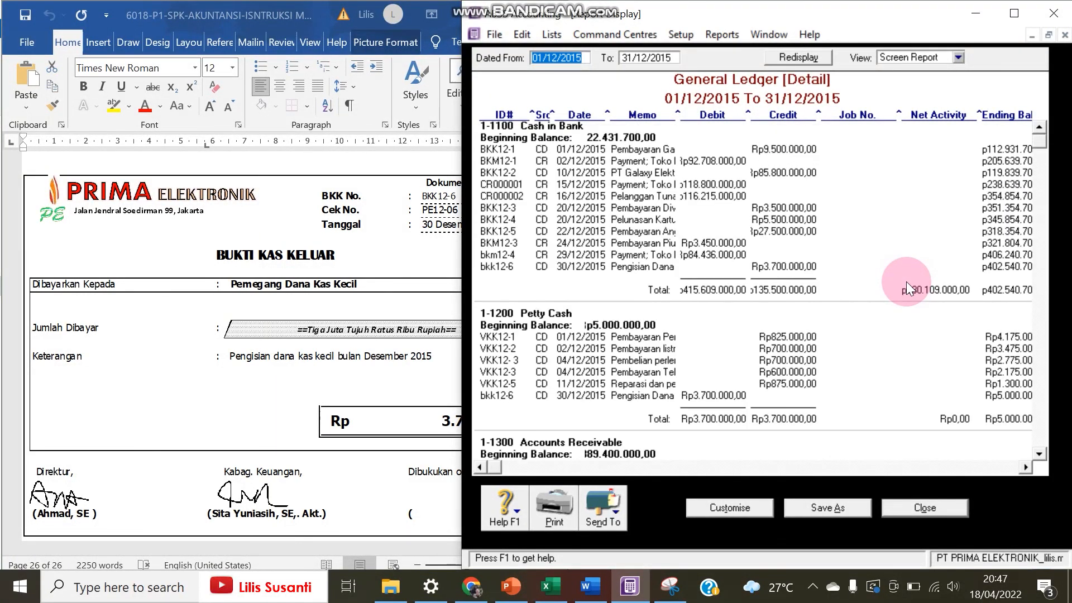
pyautogui.click(919, 511)
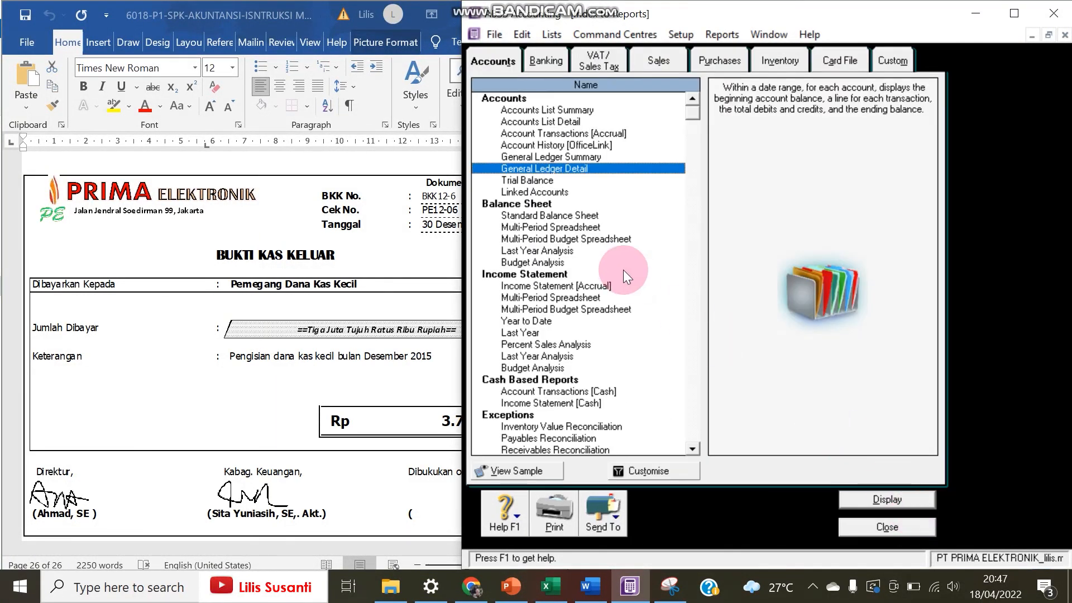
# Bring up the December FY 2015 Trial Balance again down to its totals and narrow its window to reveal the full voucher.
pyautogui.doubleClick(568, 176)
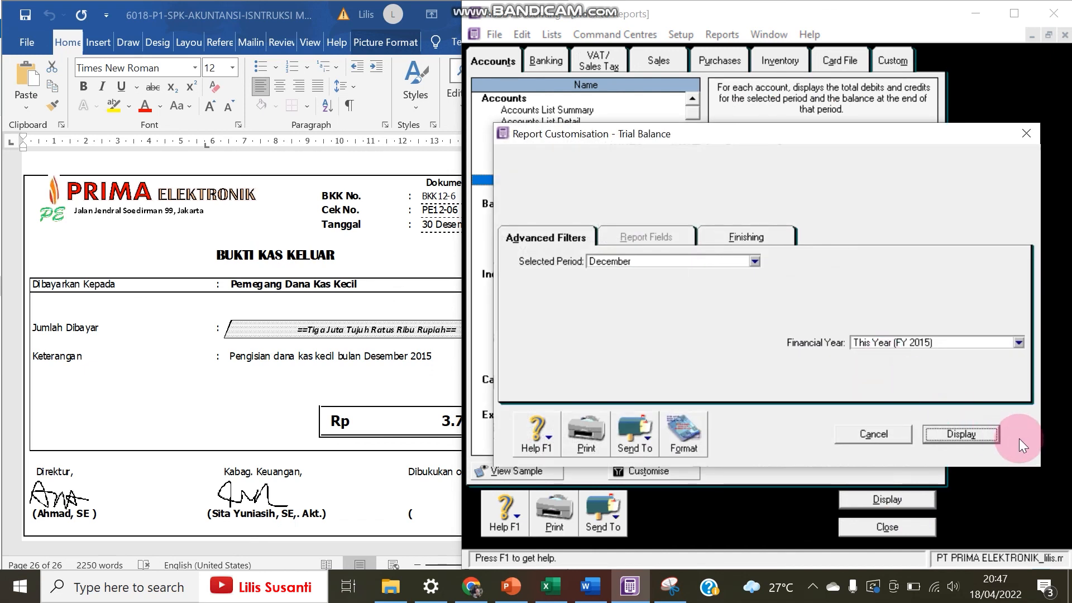
pyautogui.click(979, 434)
pyautogui.scroll(-8, 990, 390)
pyautogui.scroll(-2, 989, 391)
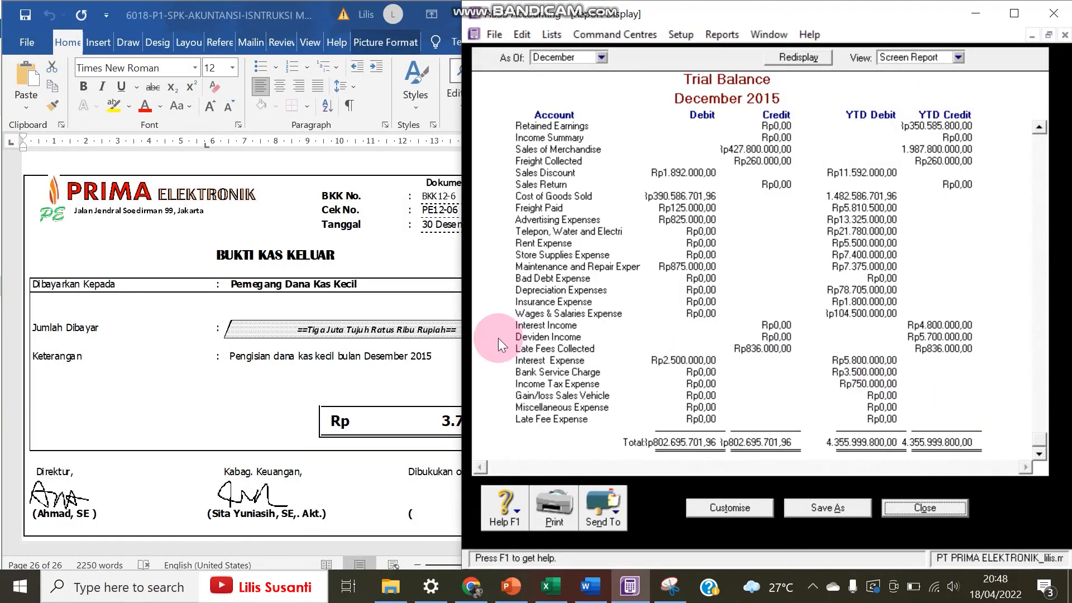
pyautogui.moveTo(459, 341); pyautogui.dragTo(523, 340)
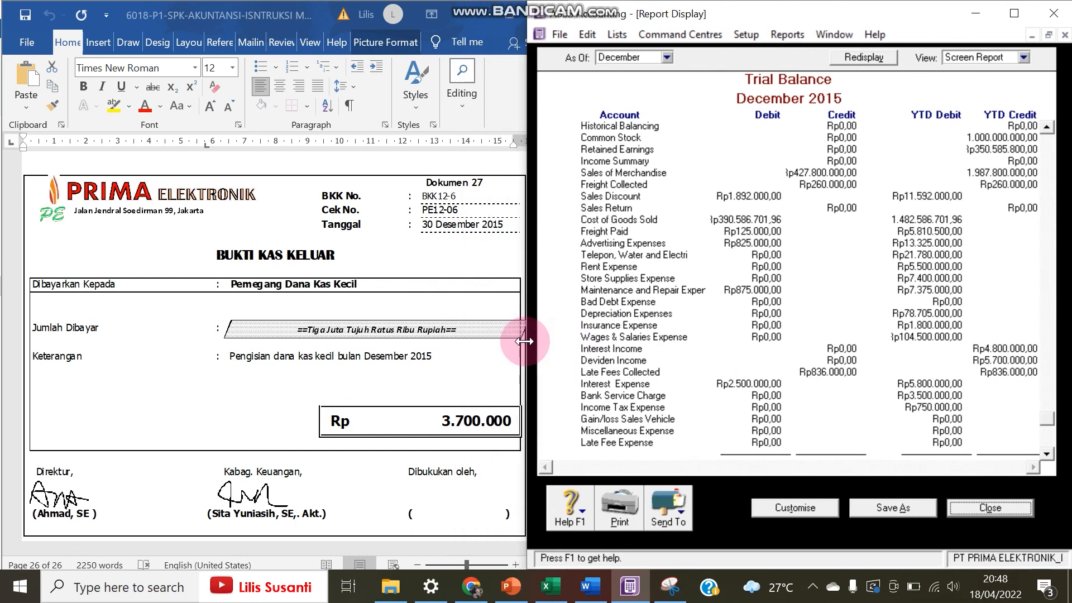